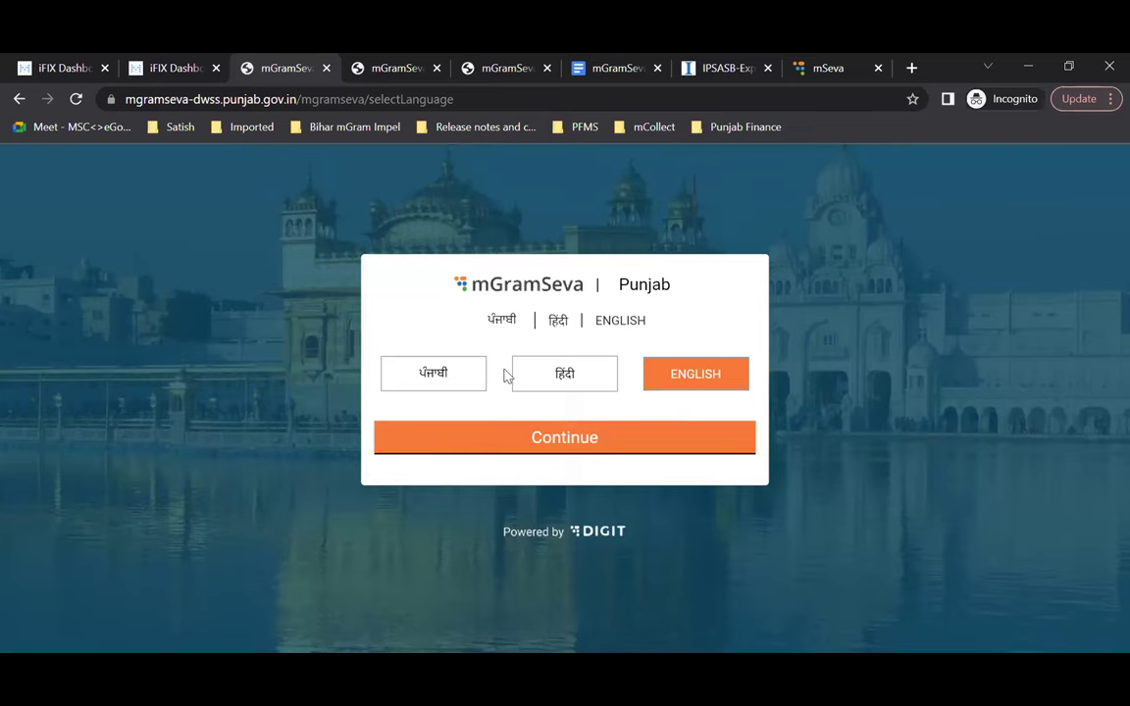
# Step: Try Punjabi, then settle on English as the app language and continue
pyautogui.click(402, 377)
pyautogui.click(694, 377)
pyautogui.click(605, 440)
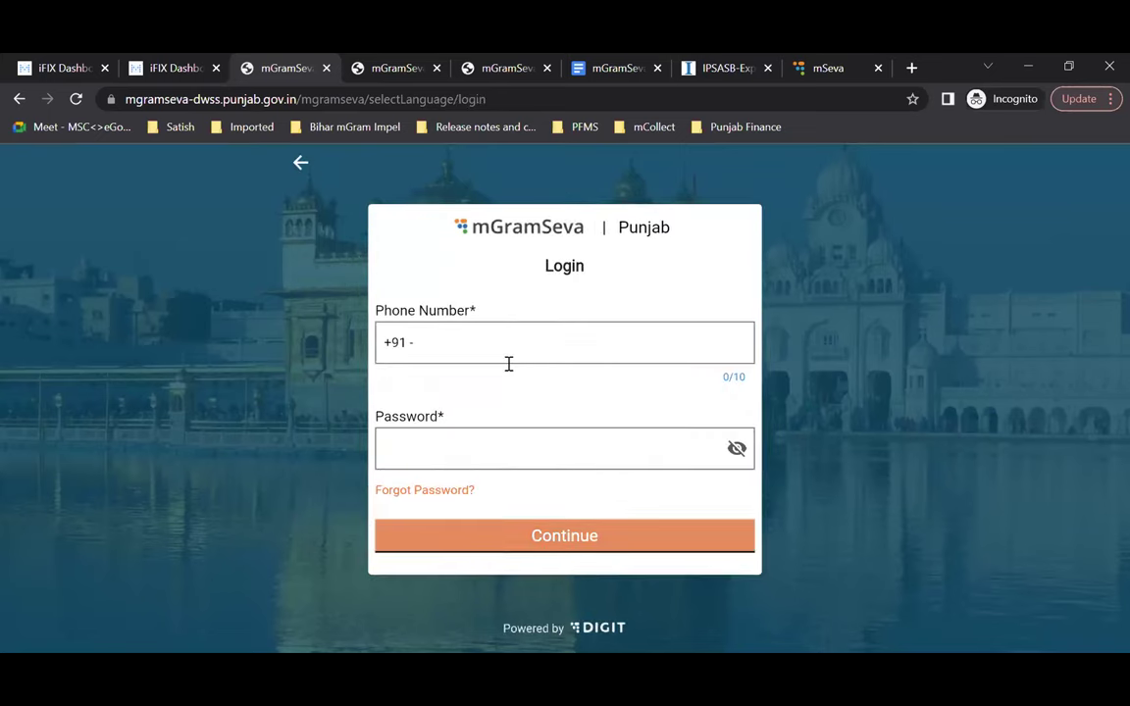
# Step: Log in with the account's 10-digit phone number and password
pyautogui.click(492, 351)
pyautogui.write('7878787878')
pyautogui.press('Tab')
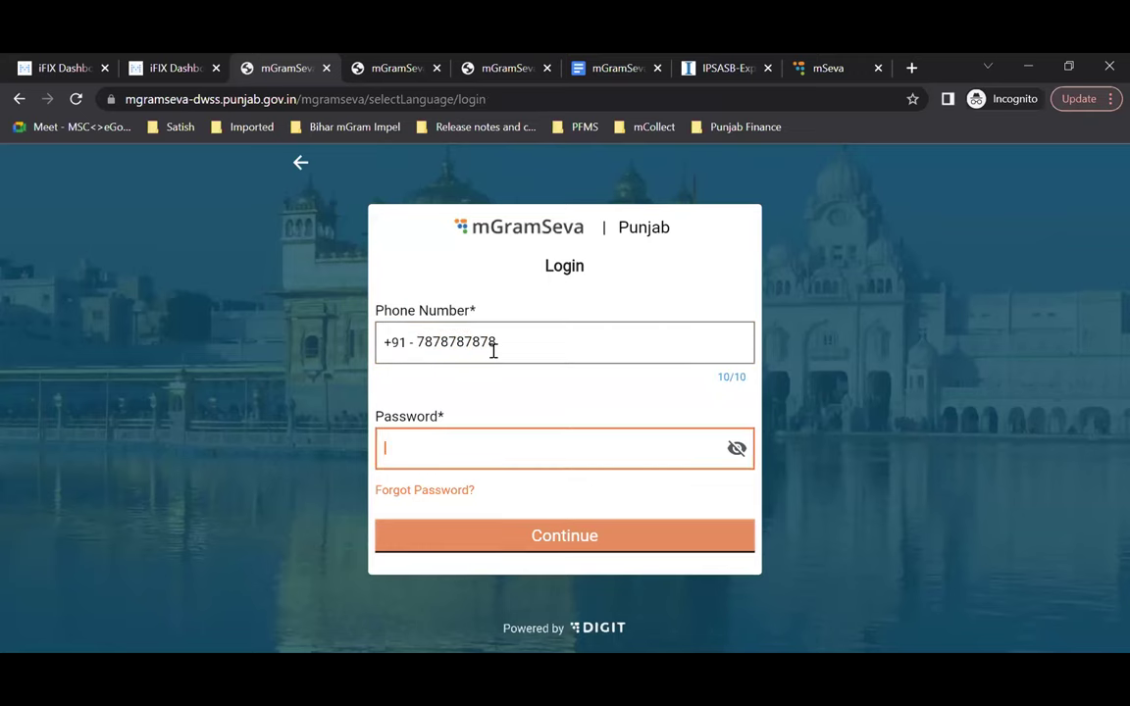
pyautogui.write('12345678')
pyautogui.press('Tab')
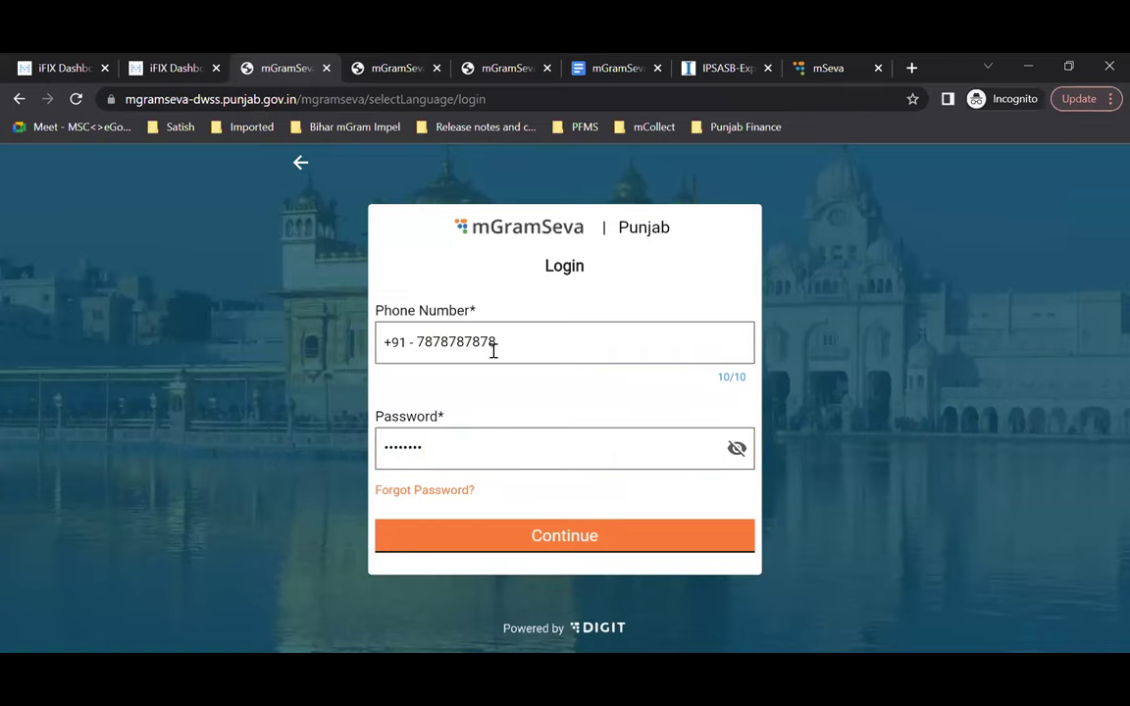
pyautogui.click(572, 540)
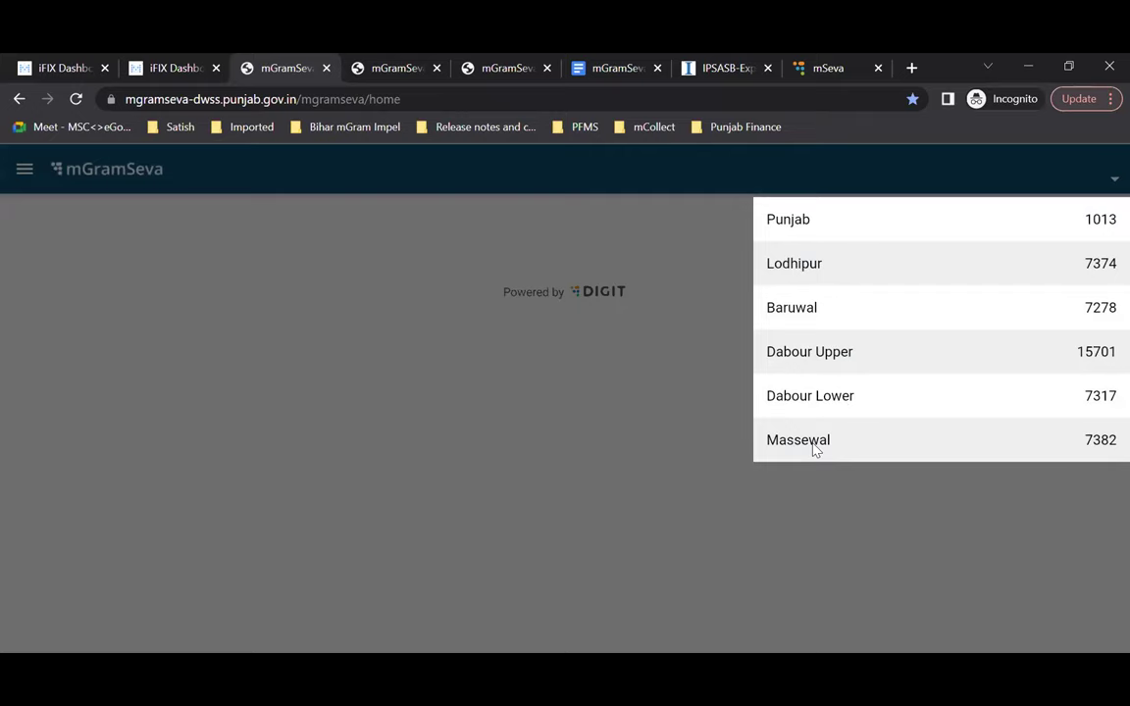
# Step: Set the working village to Lodhipur after briefly switching to Baruwal, then check the side menu
pyautogui.click(806, 265)
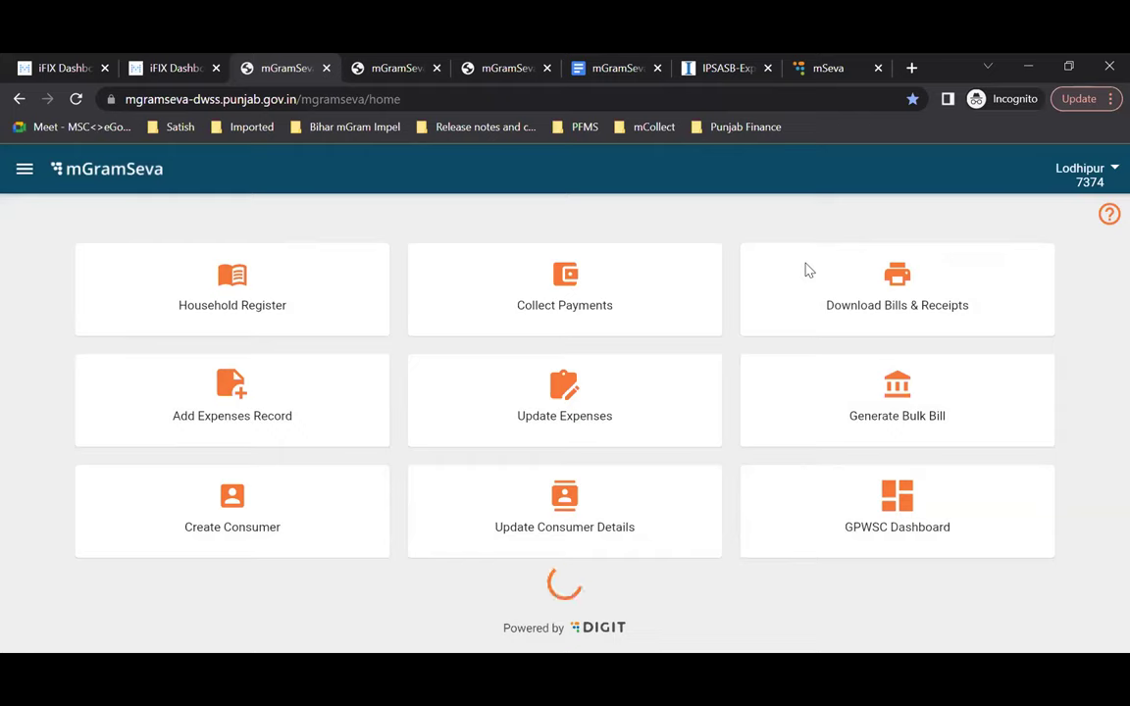
pyautogui.click(1103, 173)
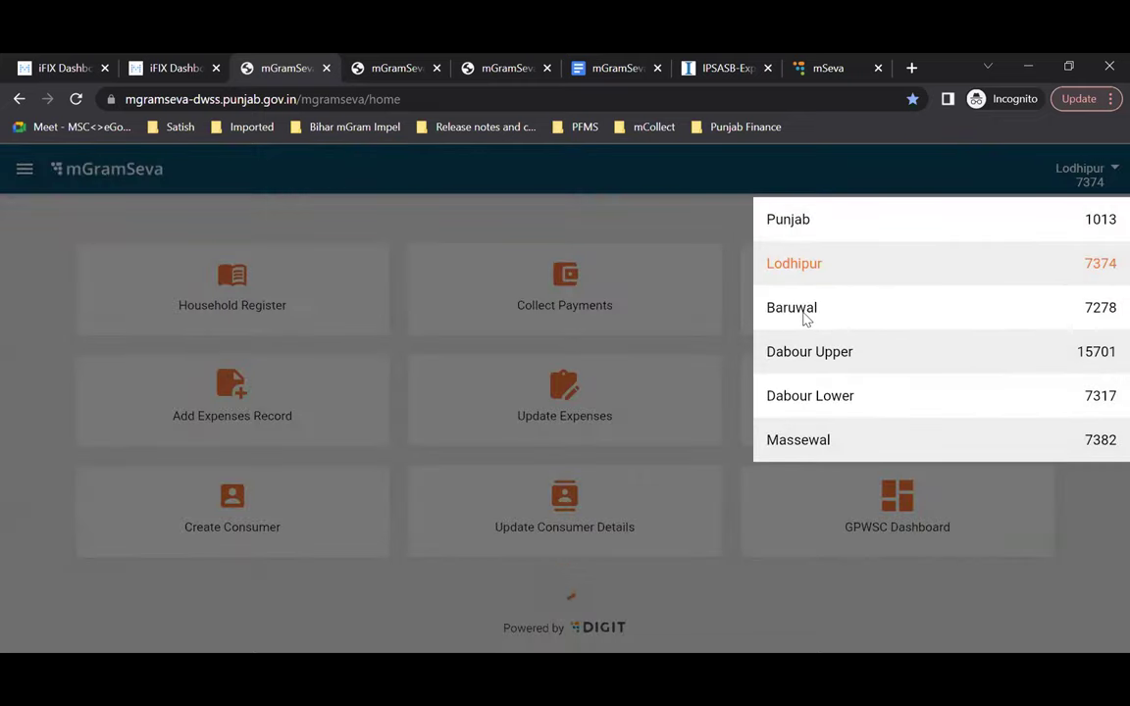
pyautogui.click(805, 314)
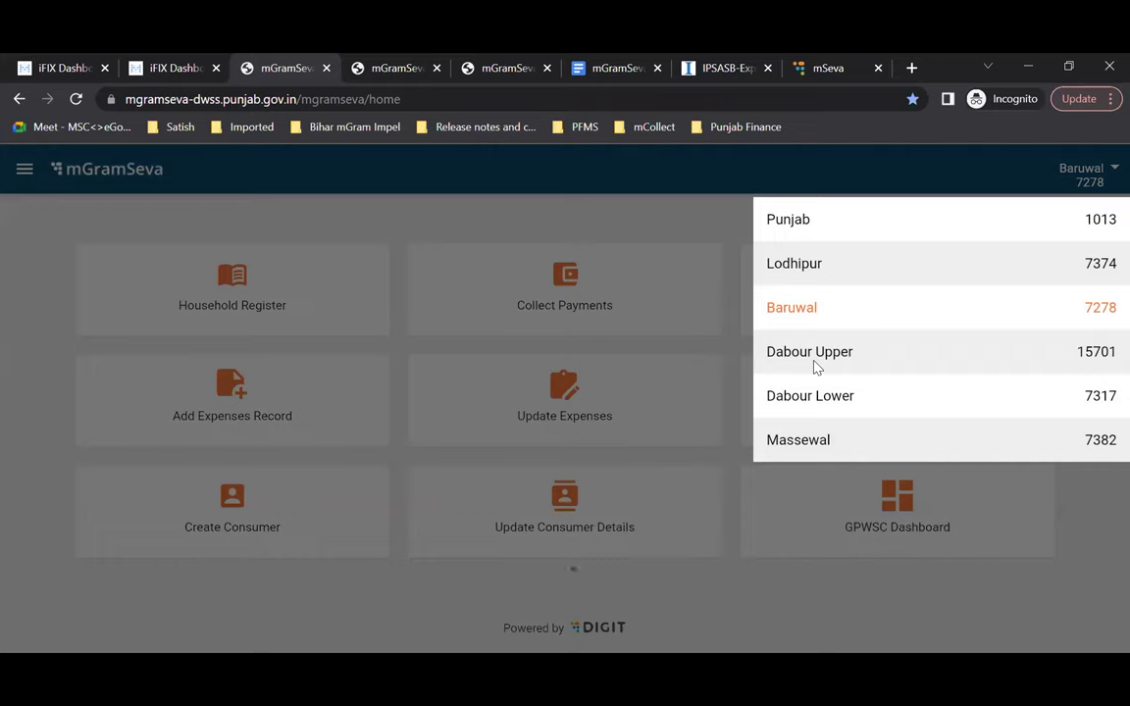
pyautogui.click(810, 267)
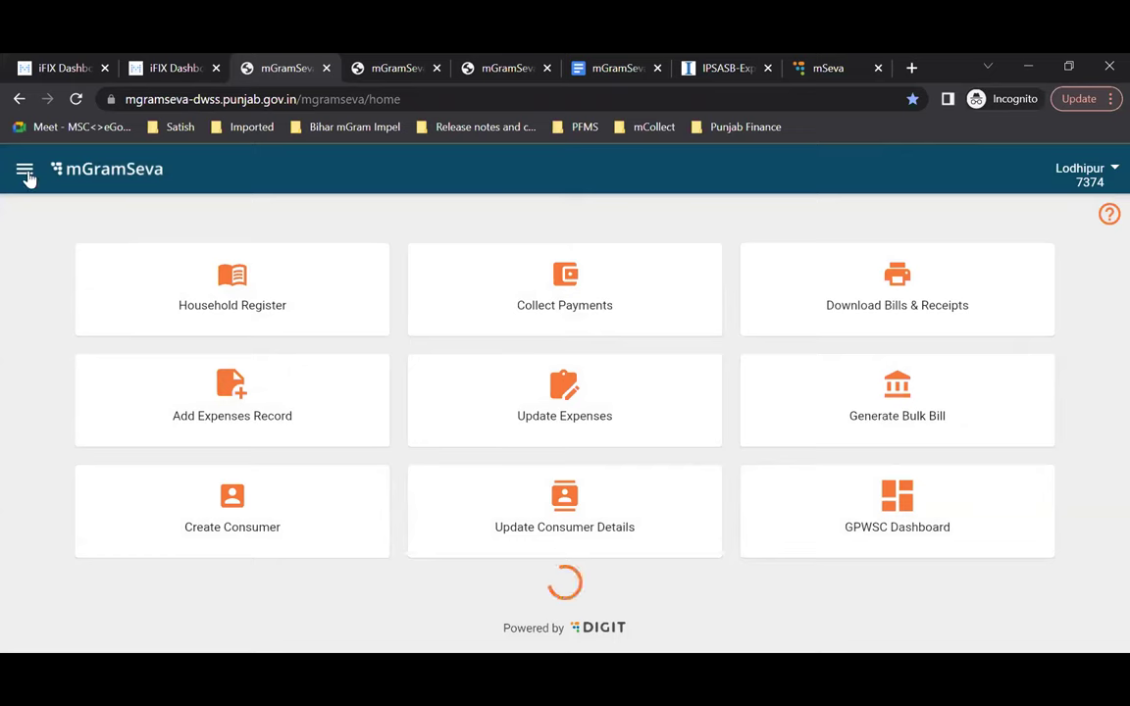
pyautogui.click(24, 171)
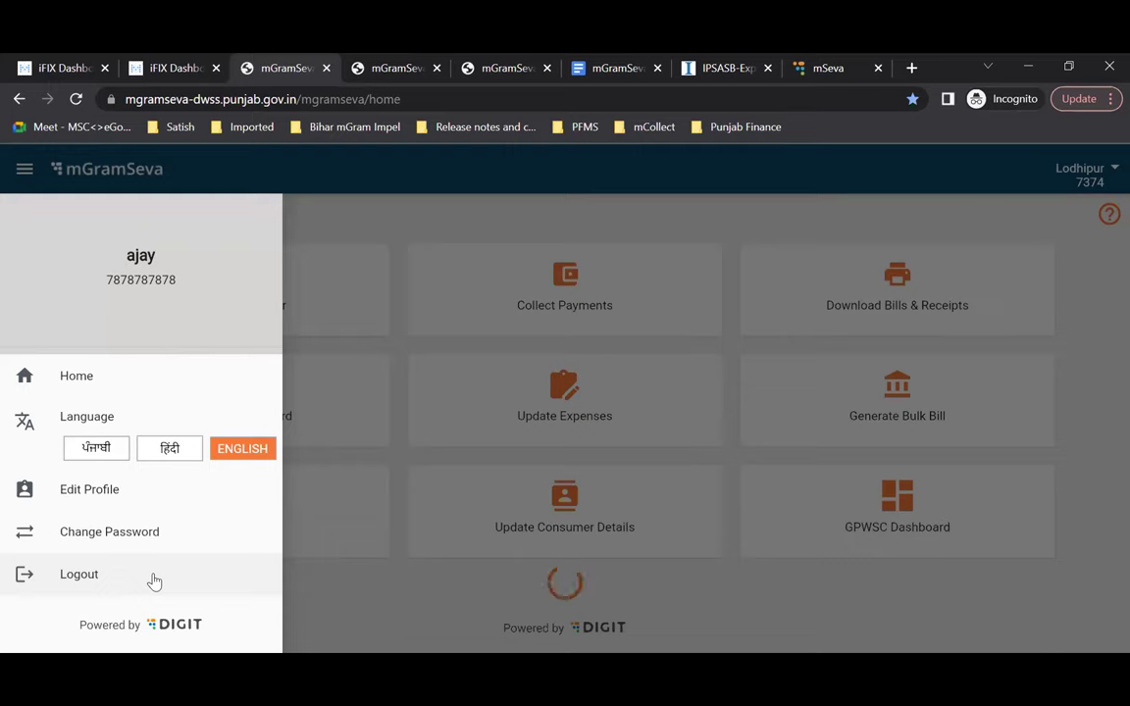
pyautogui.click(410, 627)
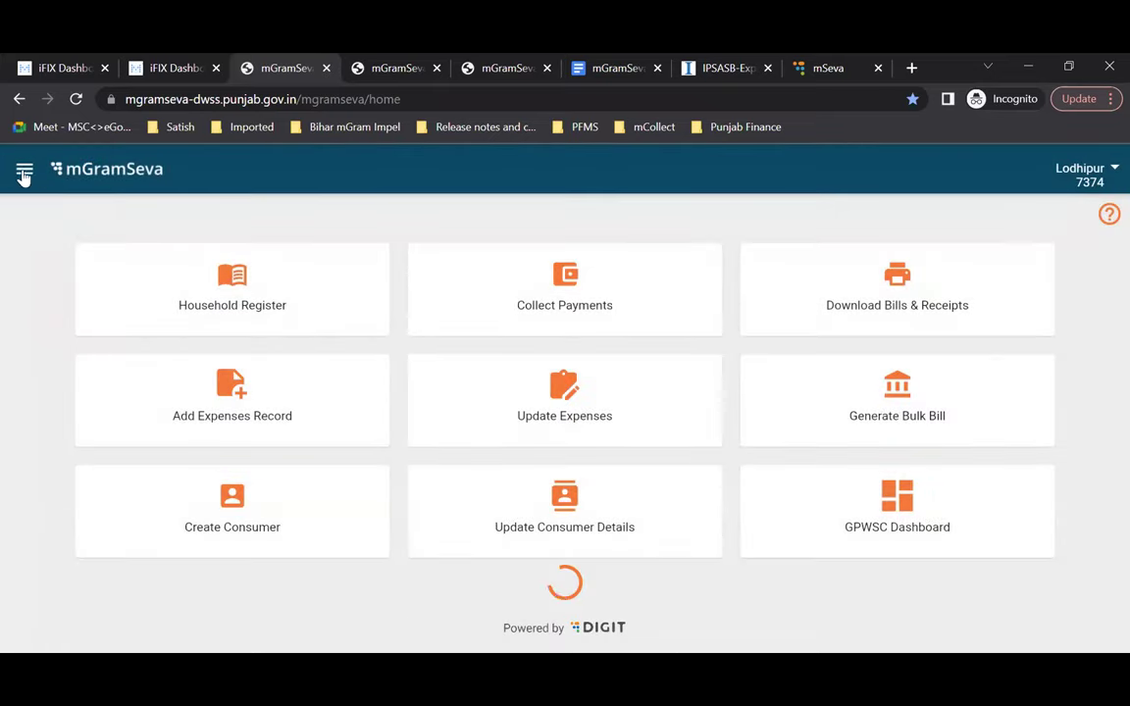
pyautogui.click(24, 173)
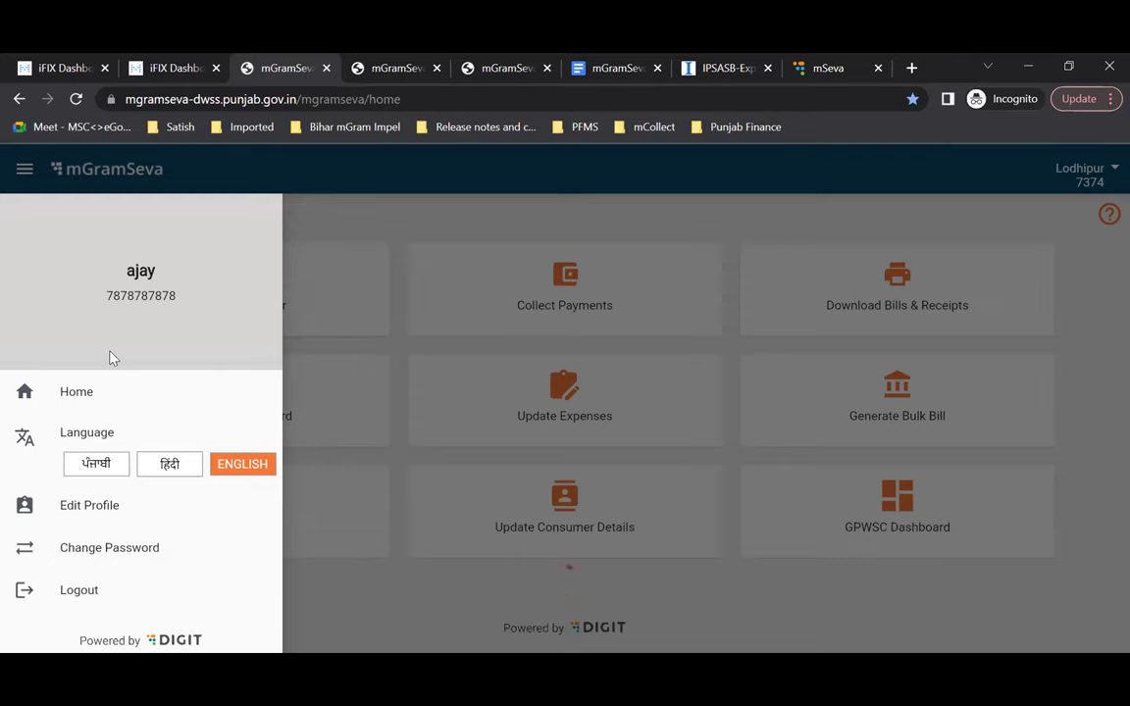
pyautogui.scroll(-1, 113, 359)
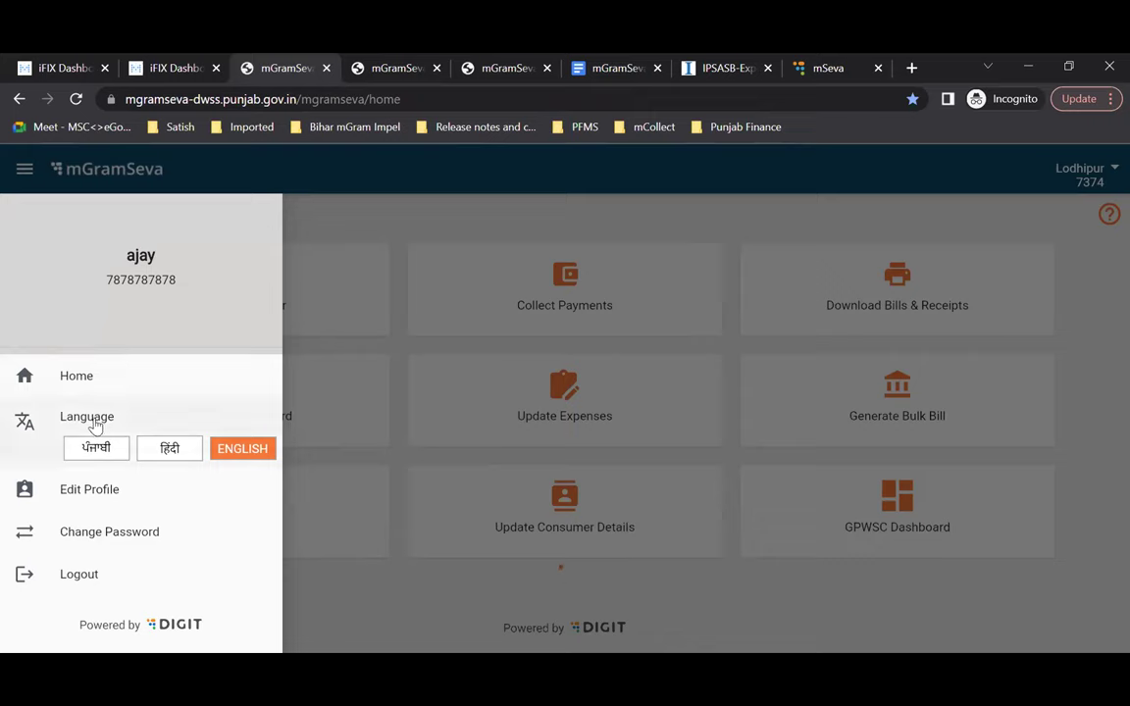
# Step: Switch the interface to Hindi and back to English, close the side menu, then open Household Register
pyautogui.click(175, 454)
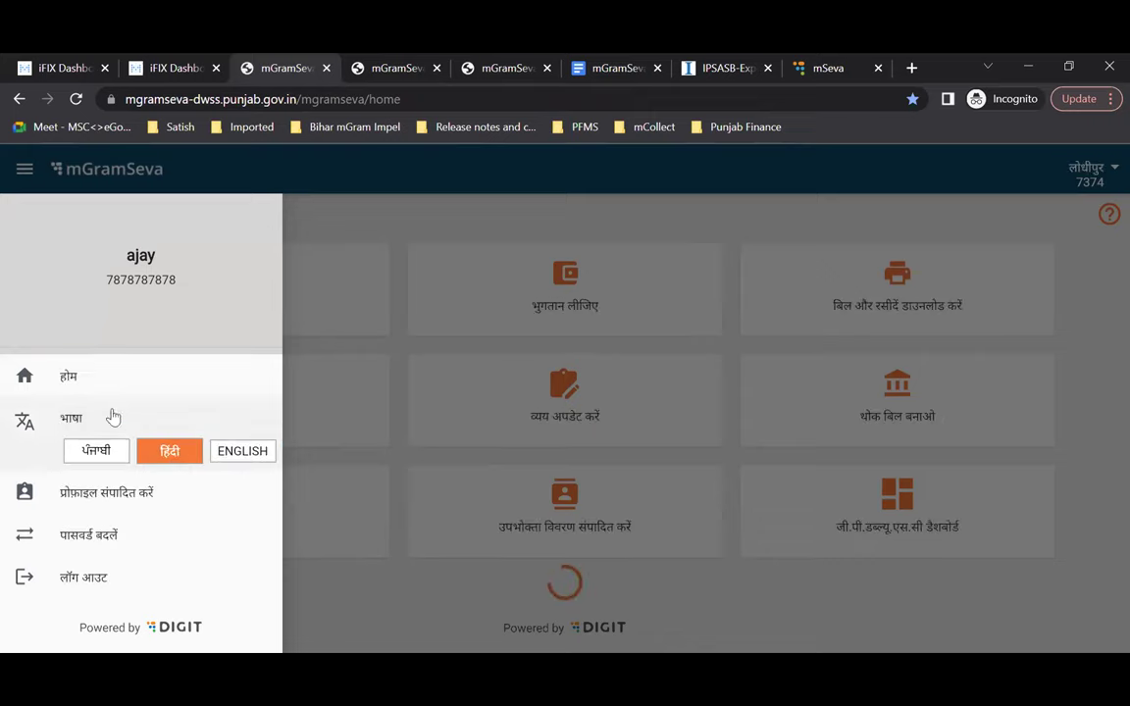
pyautogui.click(255, 455)
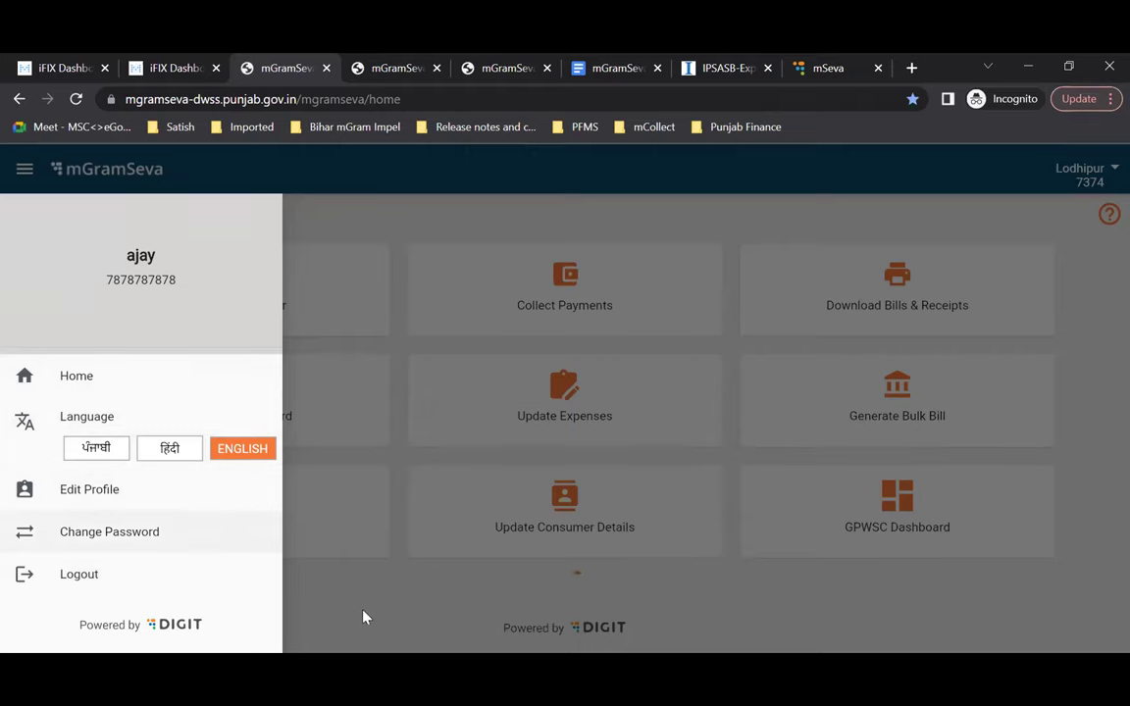
pyautogui.click(398, 620)
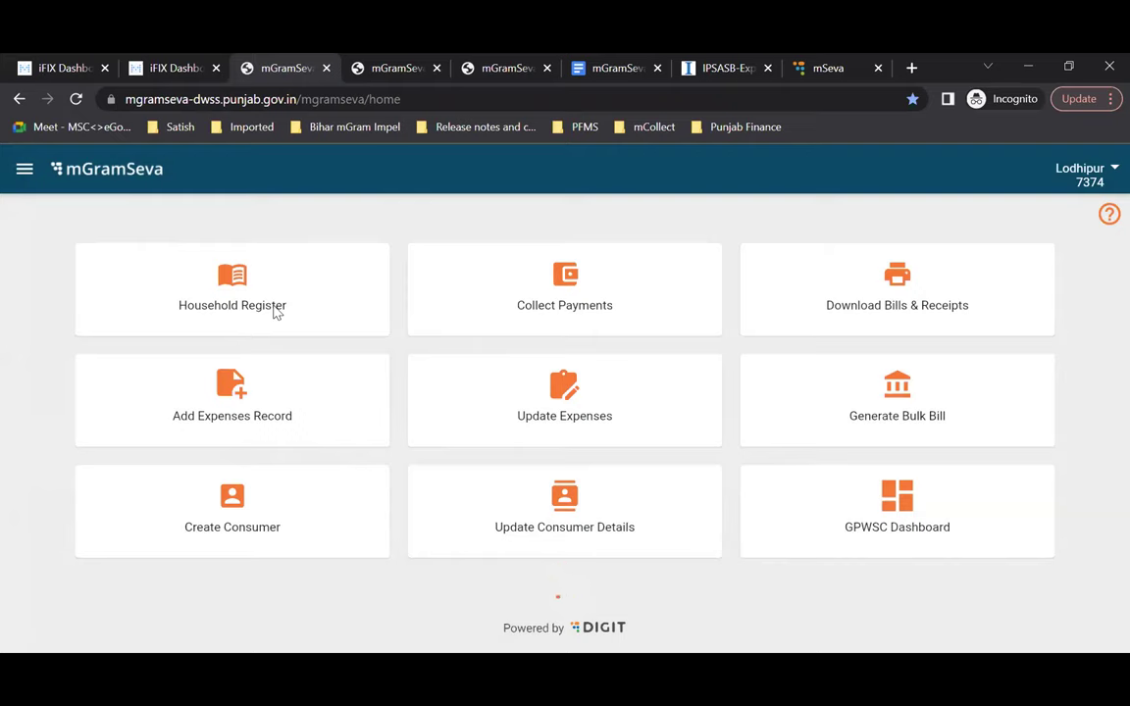
pyautogui.click(276, 310)
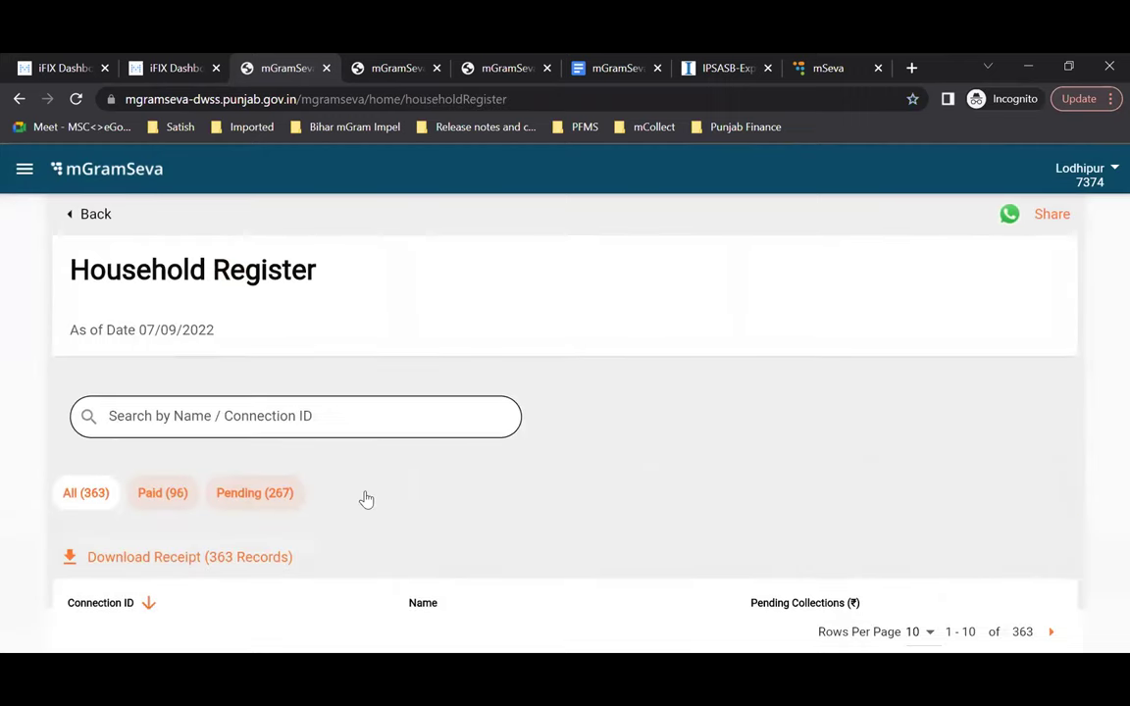
# Step: Search the Household Register for 'kaur'
pyautogui.scroll(-3, 366, 497)
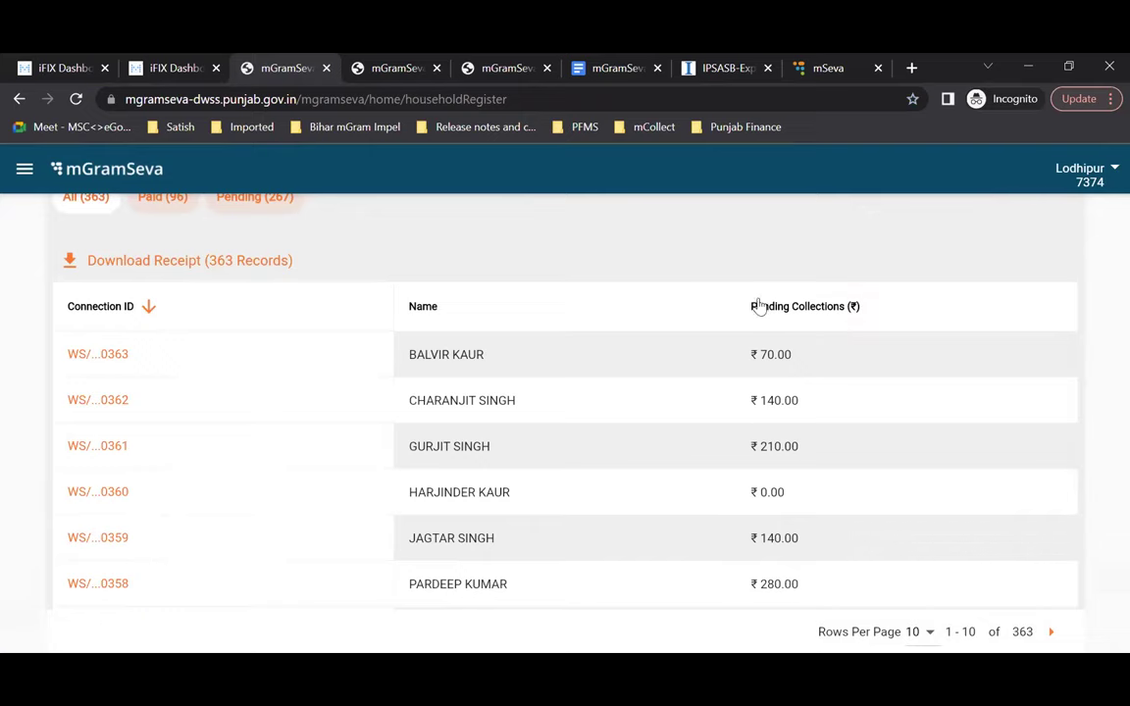
pyautogui.scroll(-2, 792, 470)
pyautogui.scroll(-2, 792, 470)
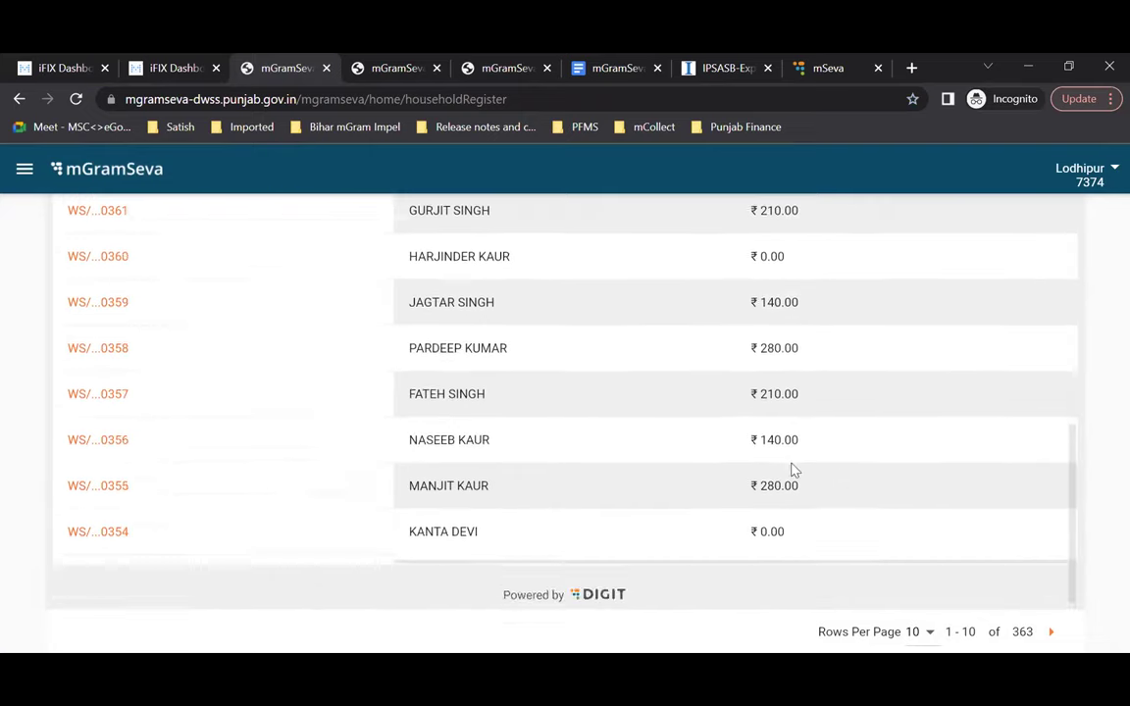
pyautogui.scroll(5, 81, 292)
pyautogui.click(317, 302)
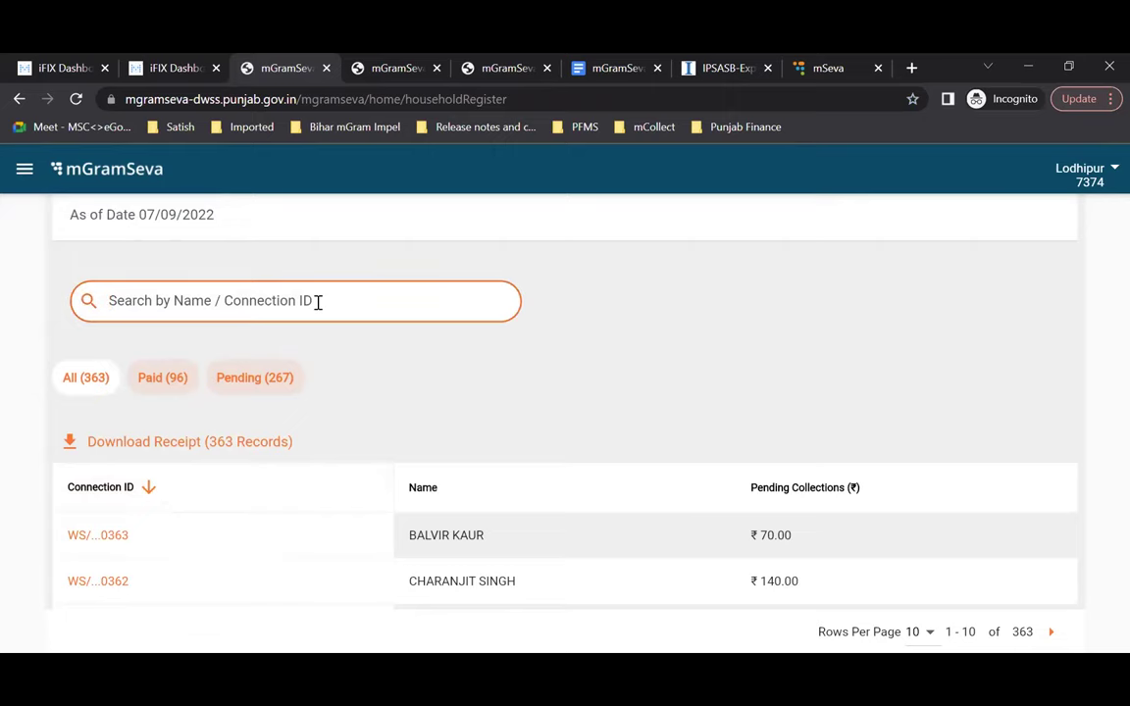
pyautogui.write('kaur')
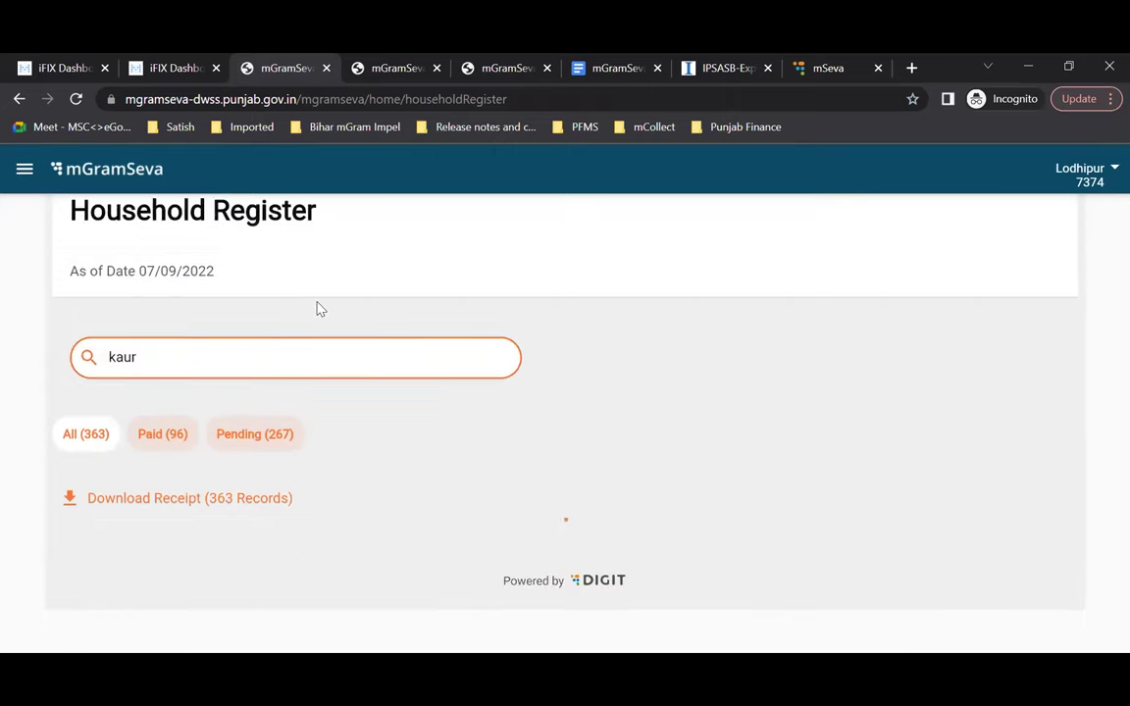
# Step: Browse the 10 'kaur' matches and open the second connection's details
pyautogui.scroll(-1, 114, 310)
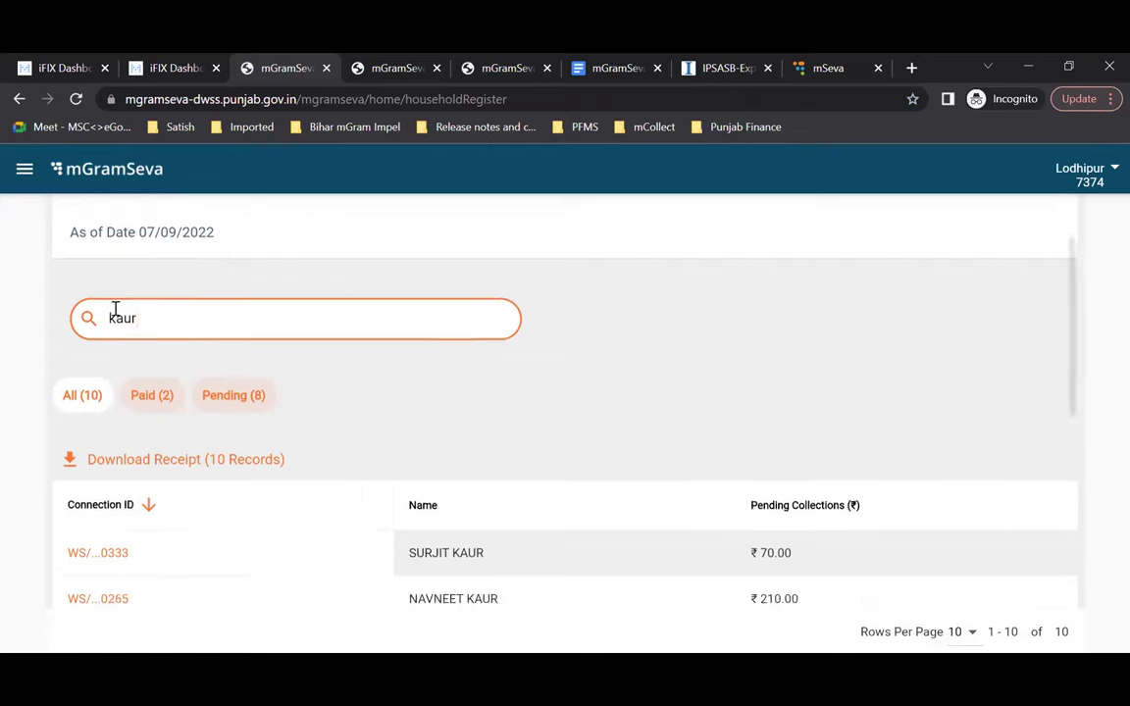
pyautogui.scroll(-2, 566, 470)
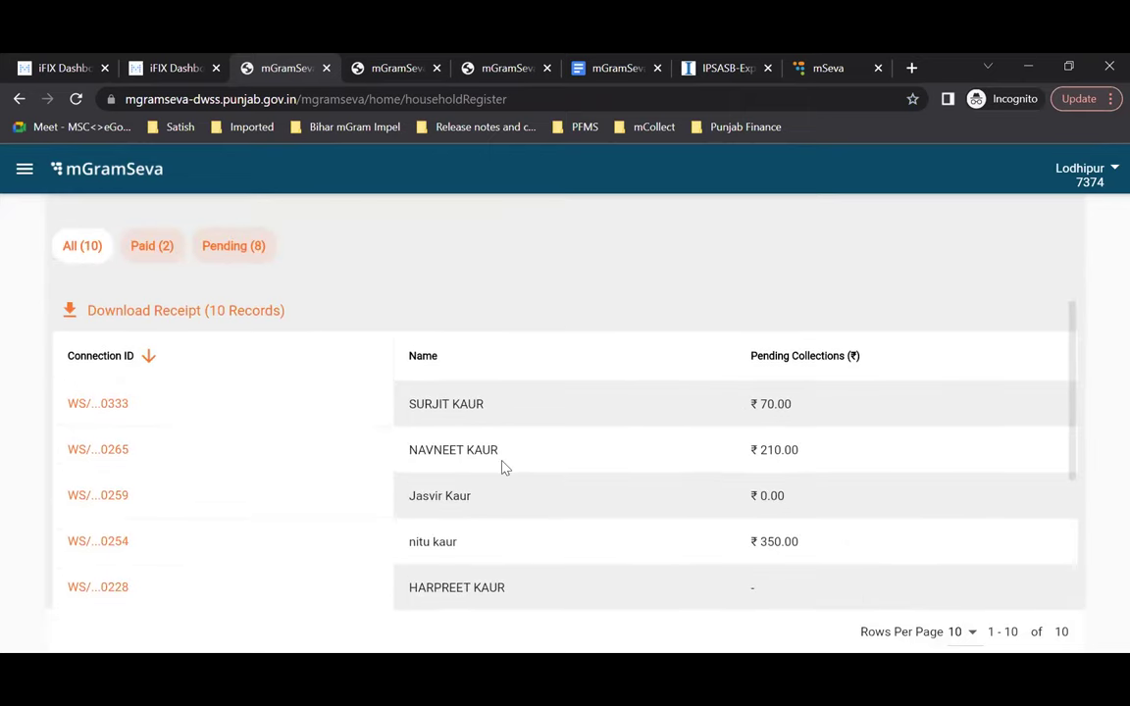
pyautogui.scroll(1, 542, 502)
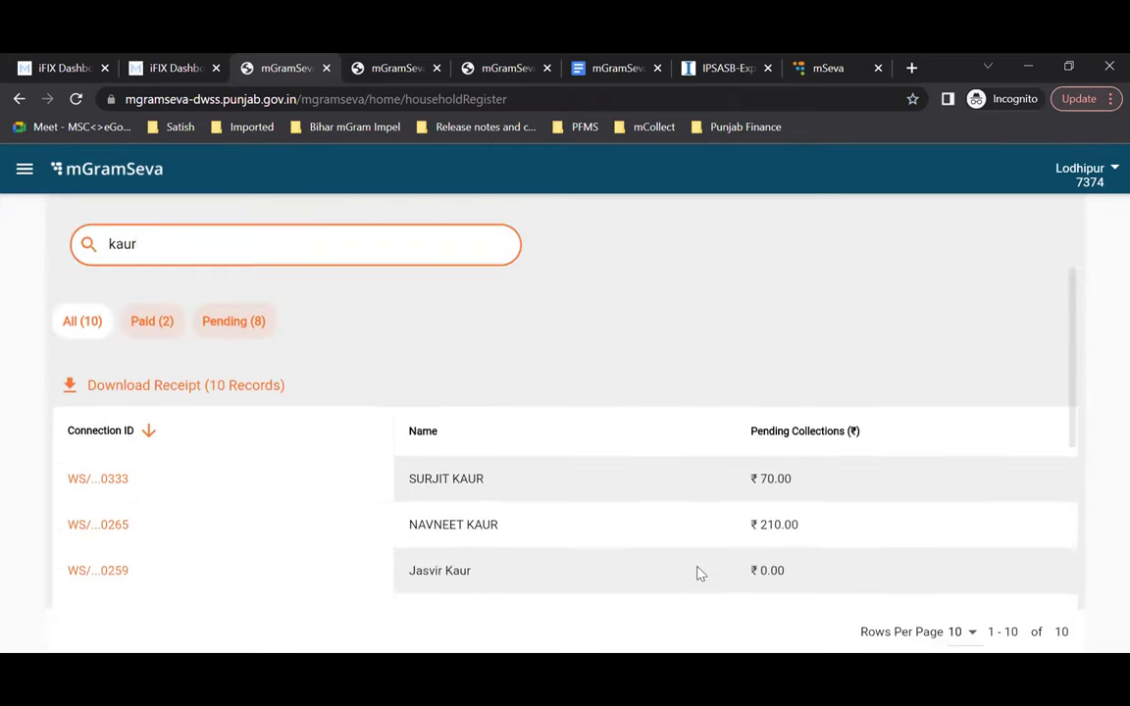
pyautogui.scroll(-3, 698, 572)
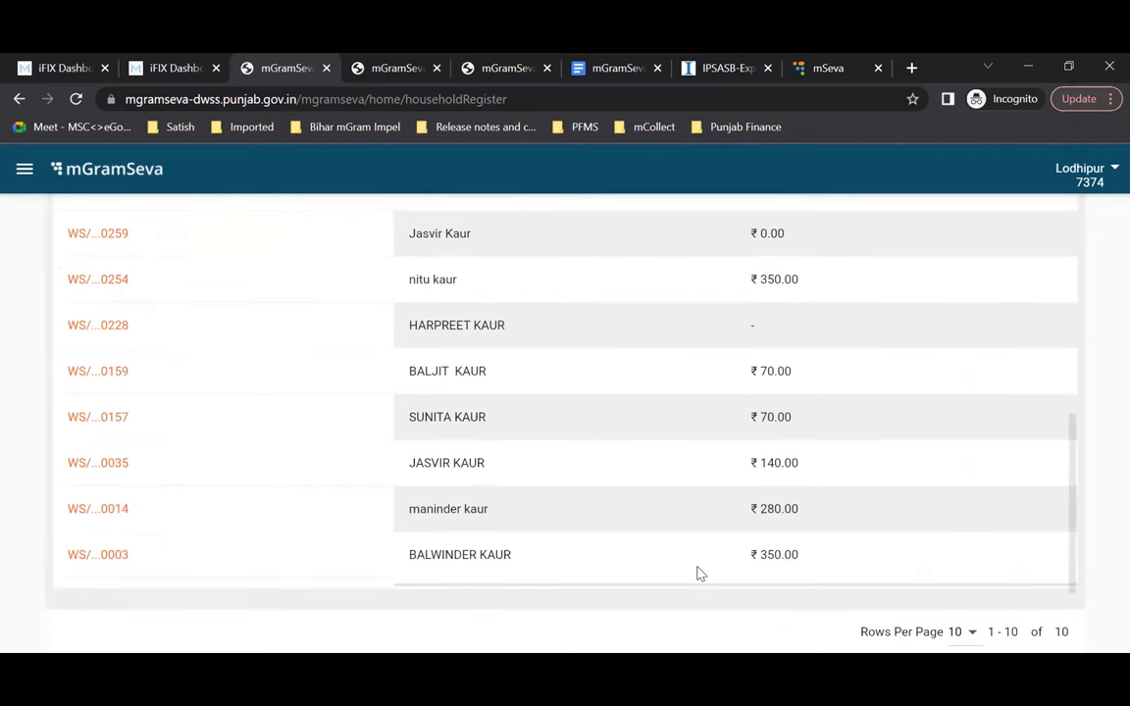
pyautogui.scroll(3, 698, 573)
pyautogui.scroll(1, 411, 443)
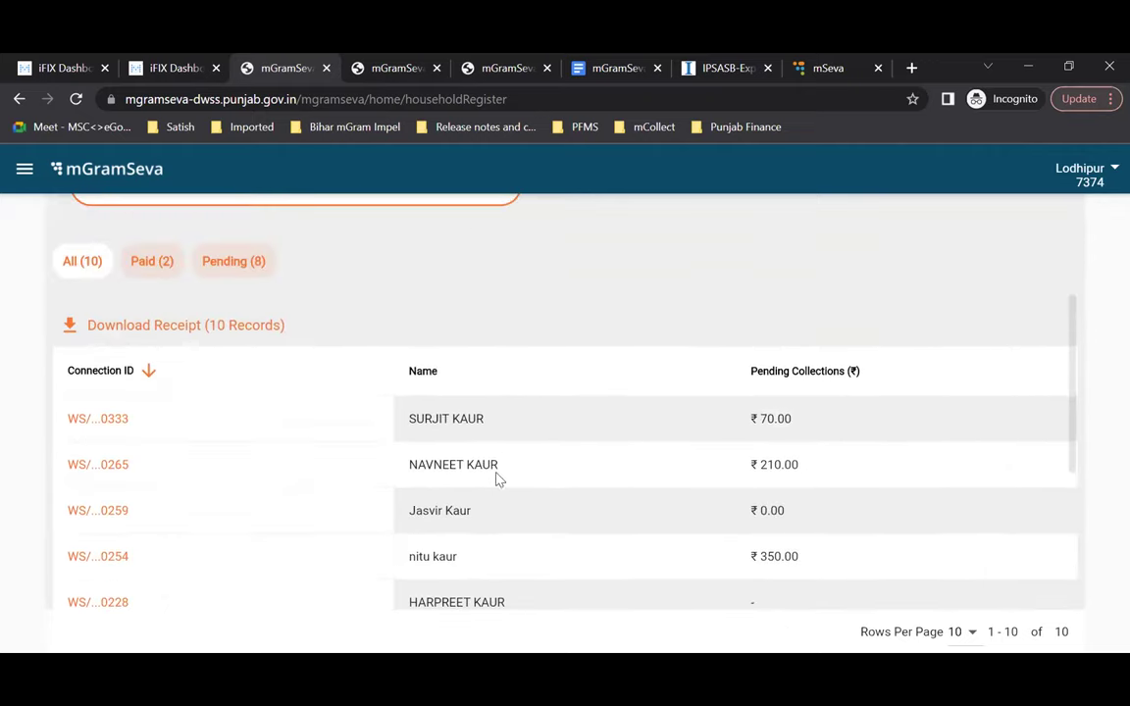
pyautogui.click(101, 470)
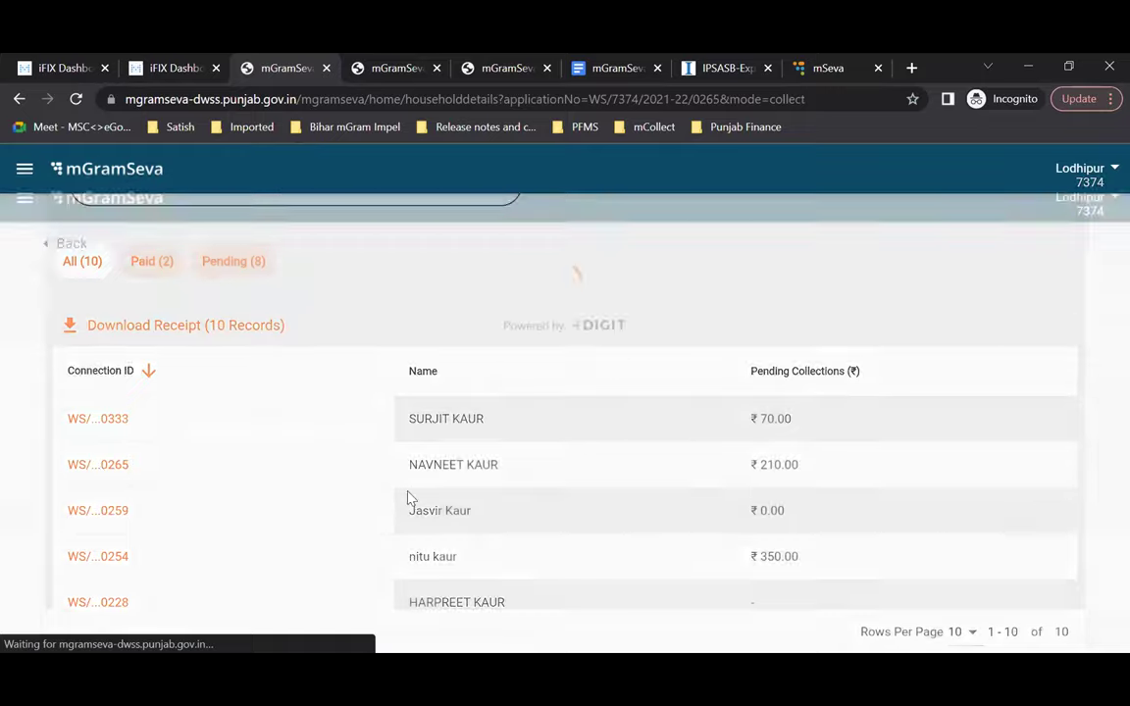
# Step: Back out of the bill details and filtered Household Register to the Lodhipur home page
pyautogui.scroll(-10, 410, 498)
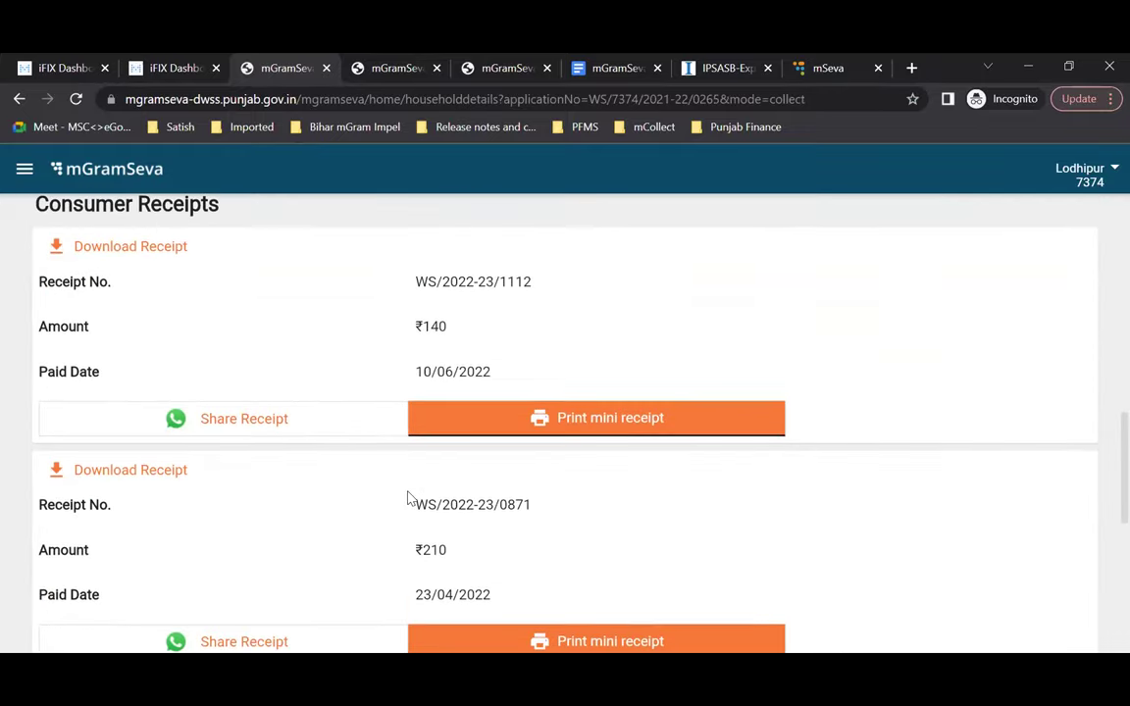
pyautogui.scroll(3, 410, 498)
pyautogui.scroll(1, 410, 498)
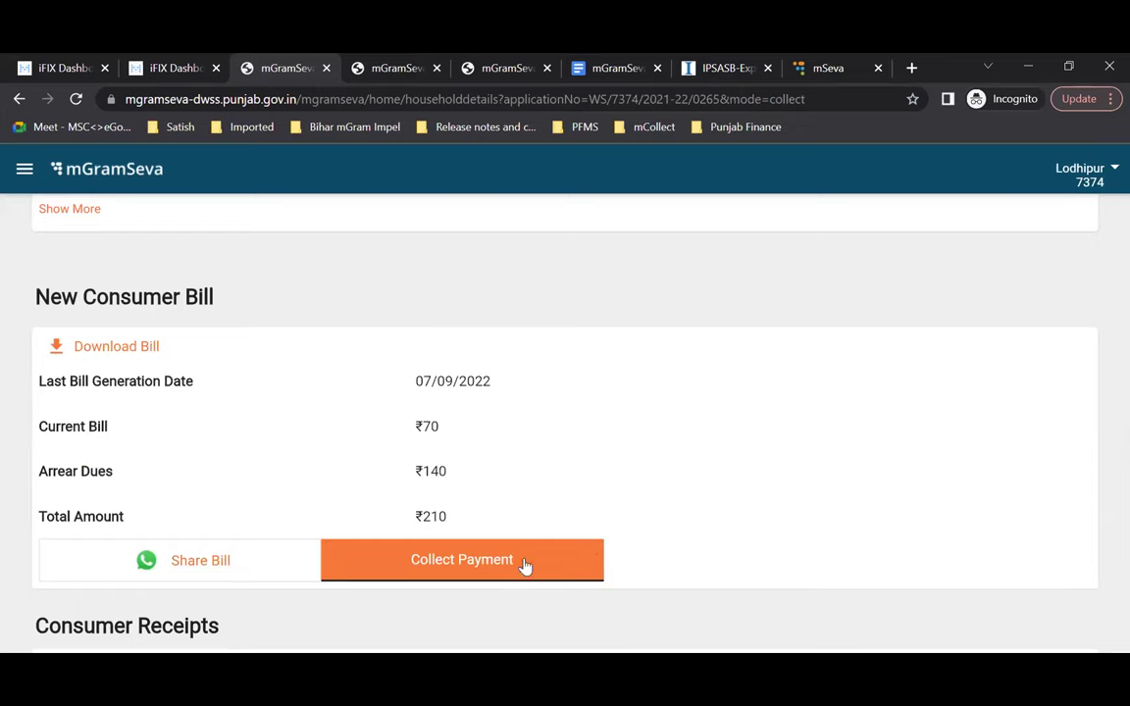
pyautogui.scroll(5, 756, 532)
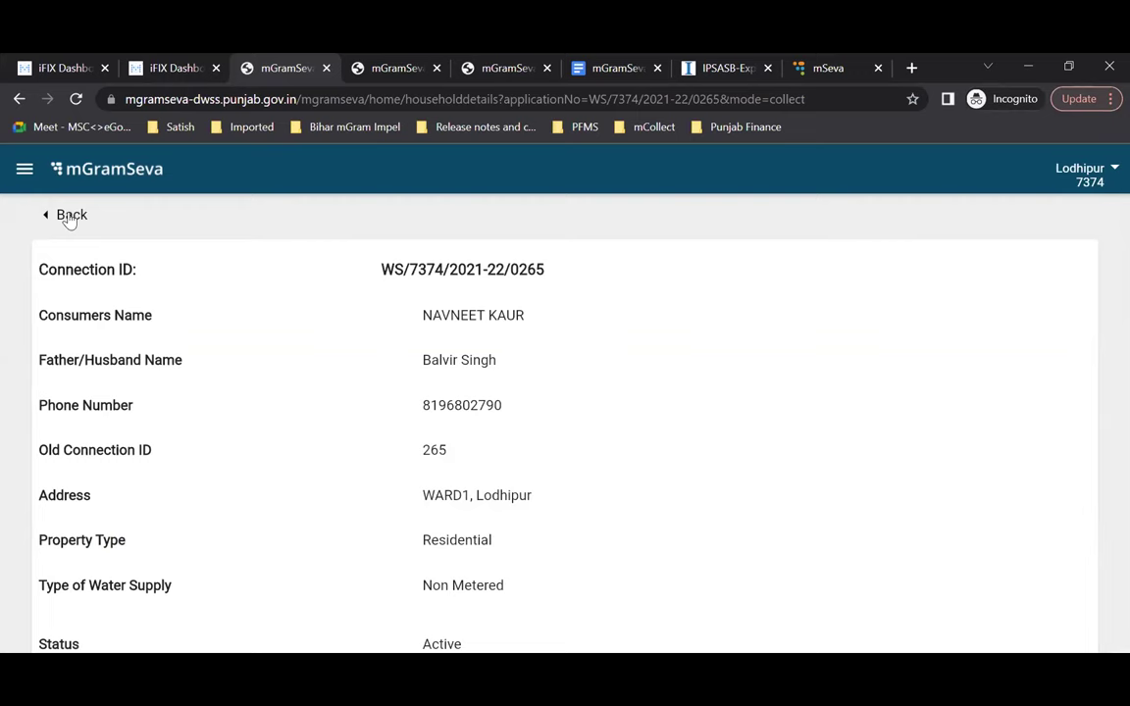
pyautogui.click(65, 213)
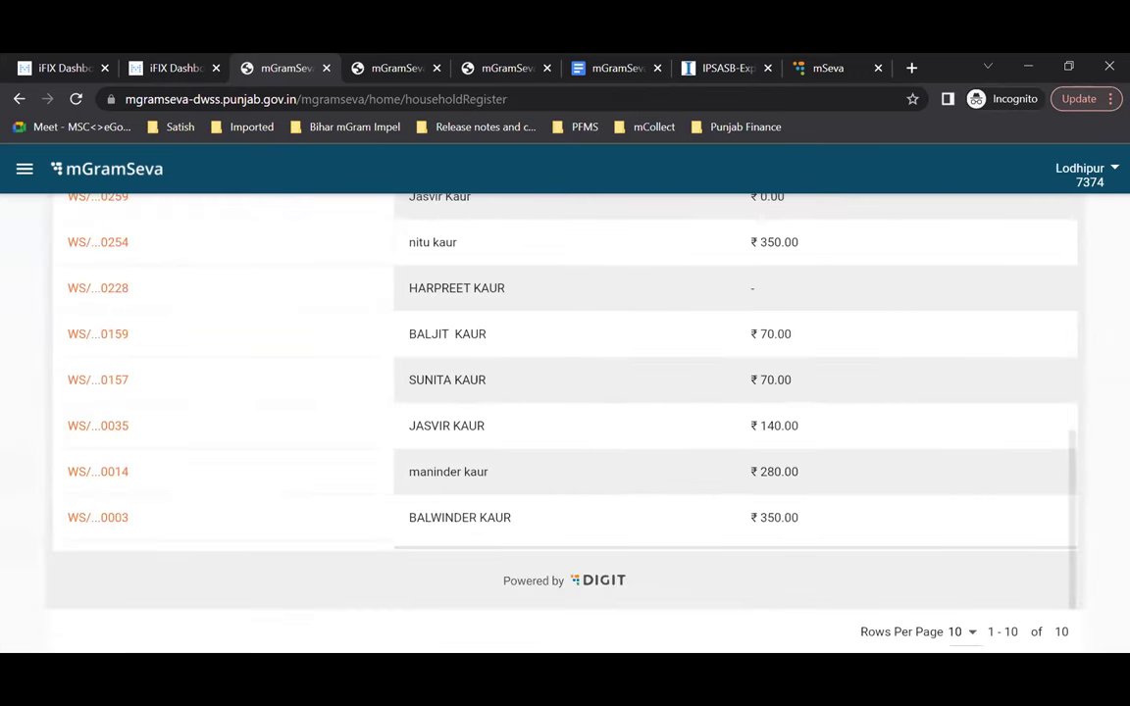
pyautogui.scroll(4, 597, 387)
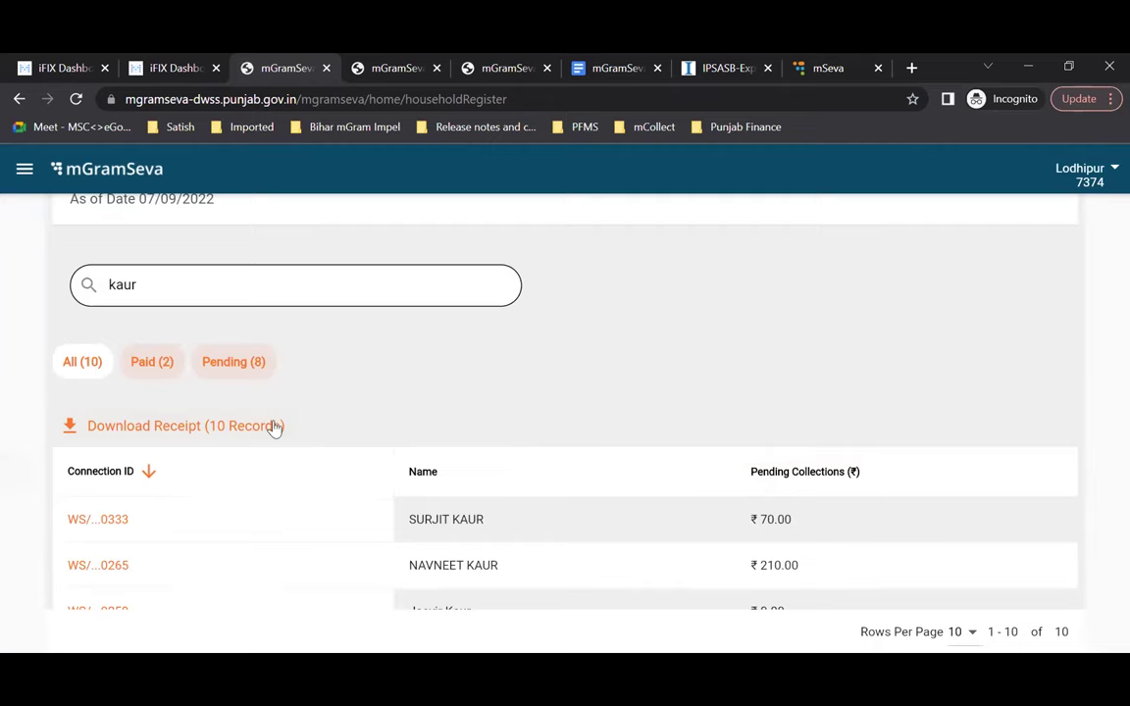
pyautogui.scroll(3, 274, 429)
pyautogui.click(98, 219)
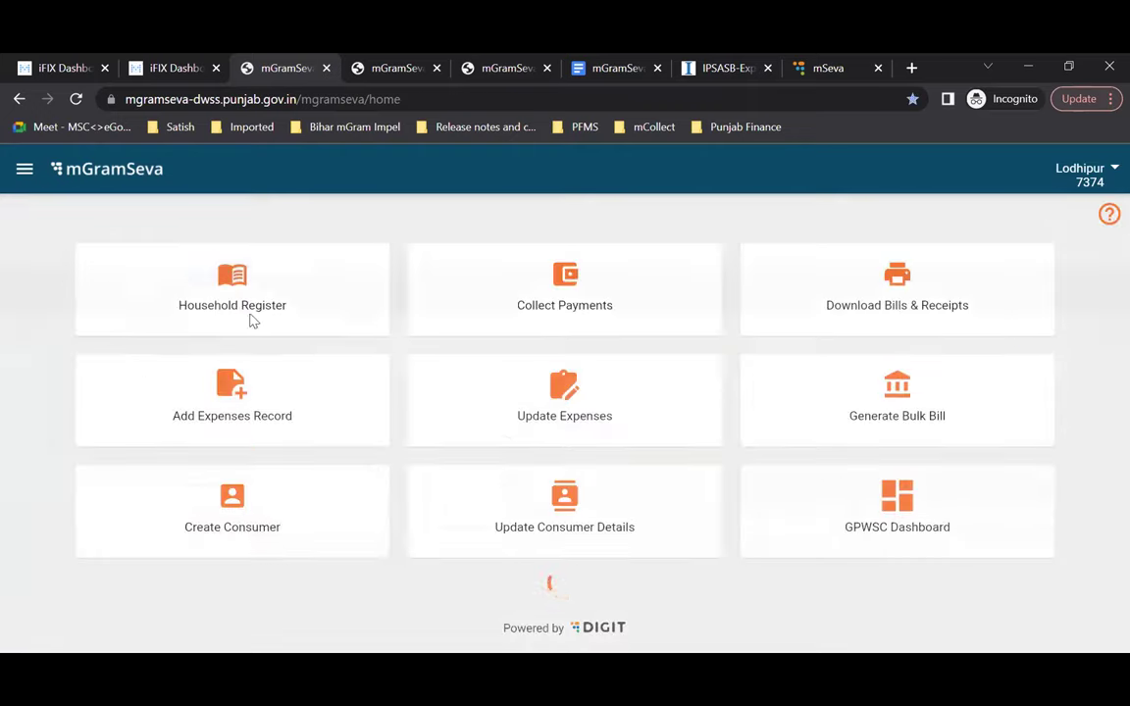
# Step: Search Collect Payments for consumer name 'singh' and open a matching consumer's details
pyautogui.click(639, 312)
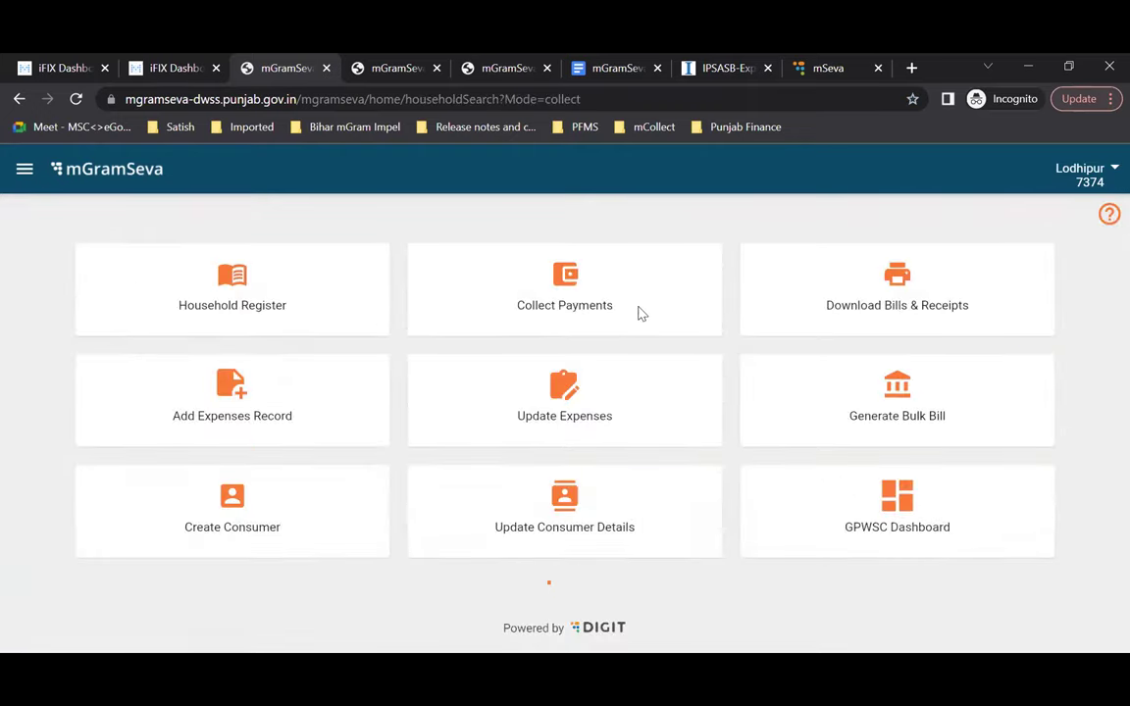
pyautogui.click(595, 515)
pyautogui.write('singh')
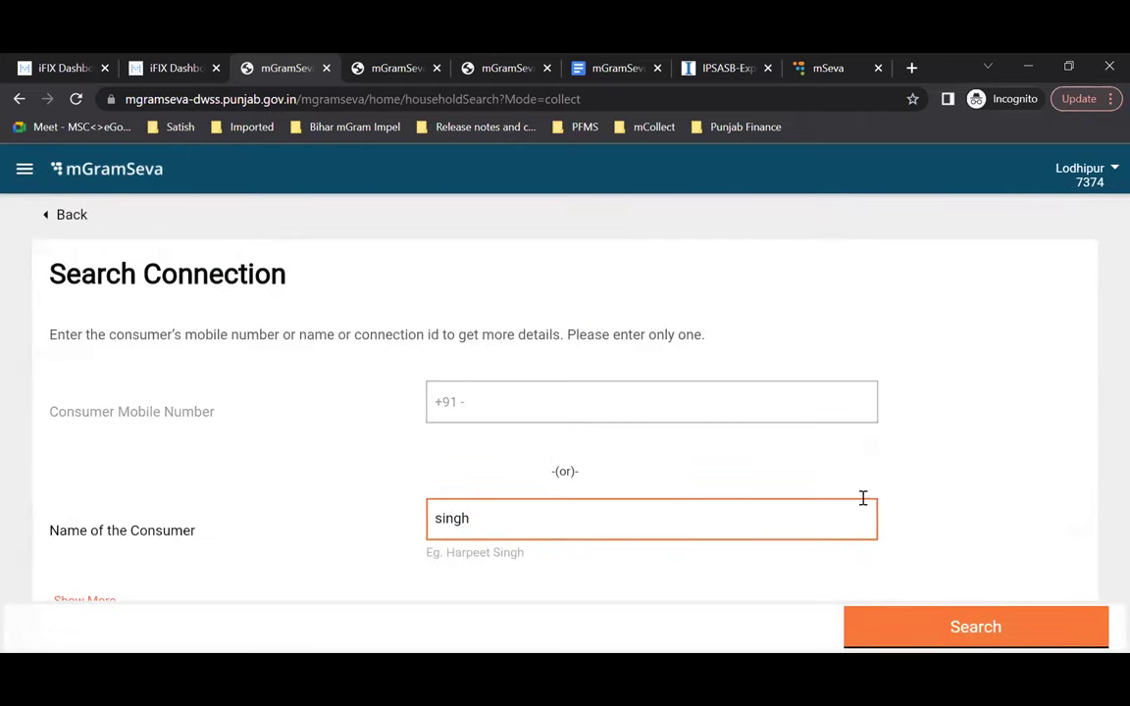
pyautogui.click(974, 633)
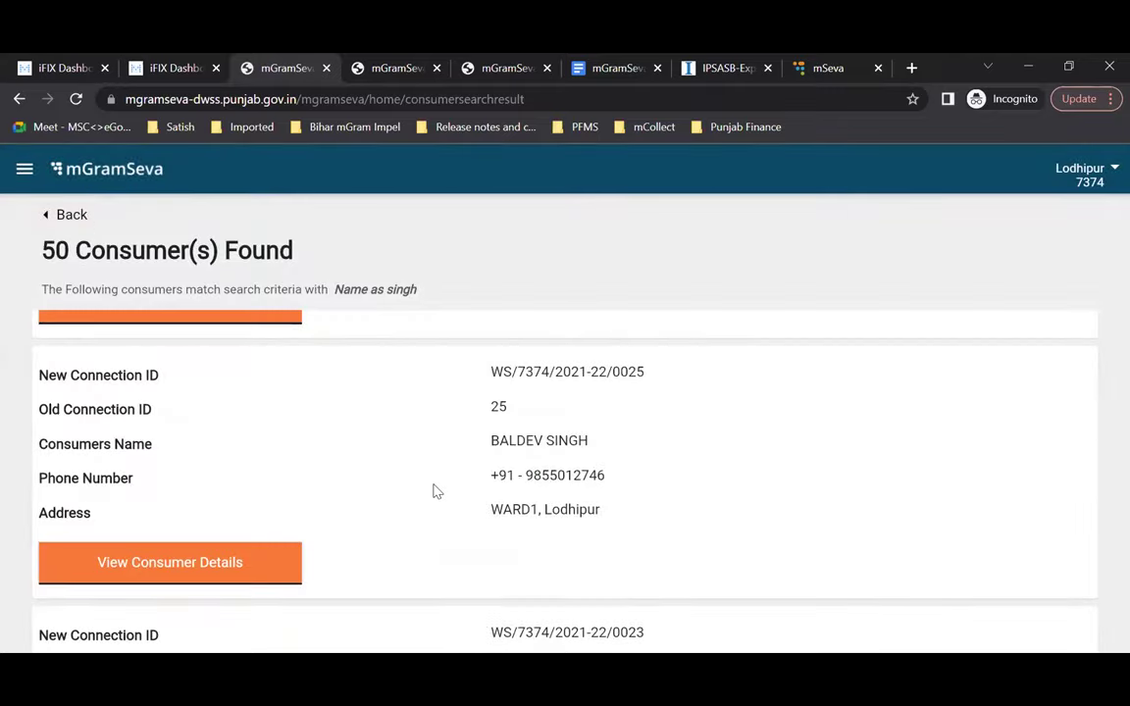
pyautogui.scroll(2, 437, 491)
pyautogui.press('Return')
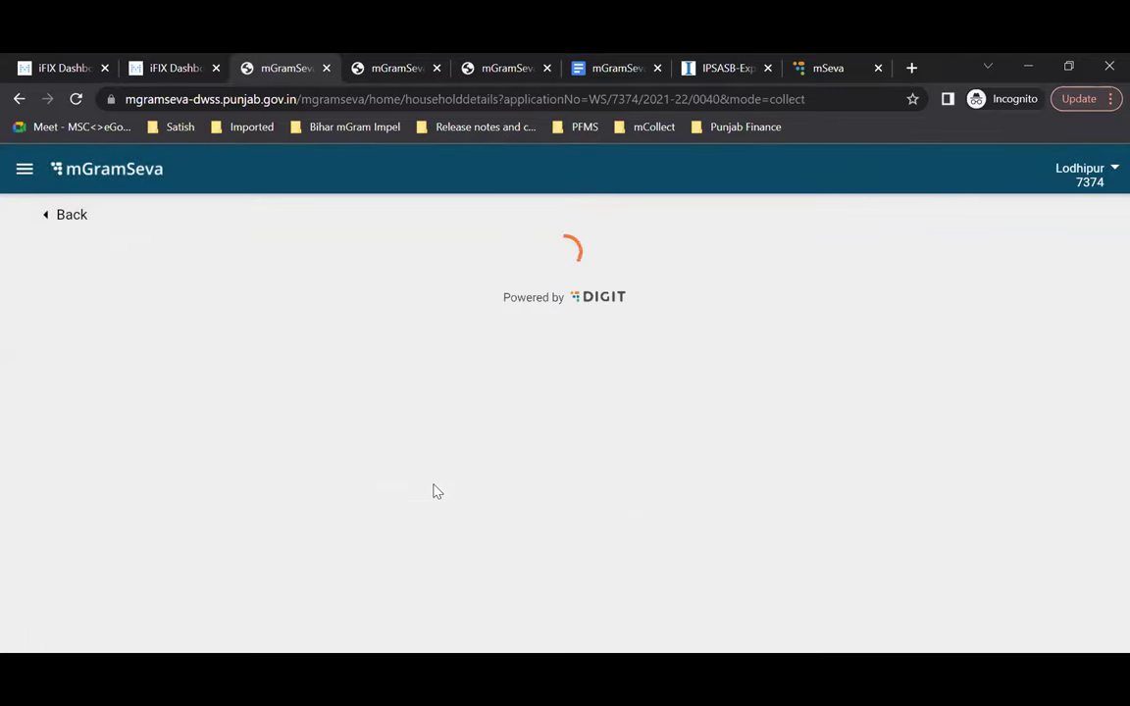
pyautogui.scroll(-2, 435, 490)
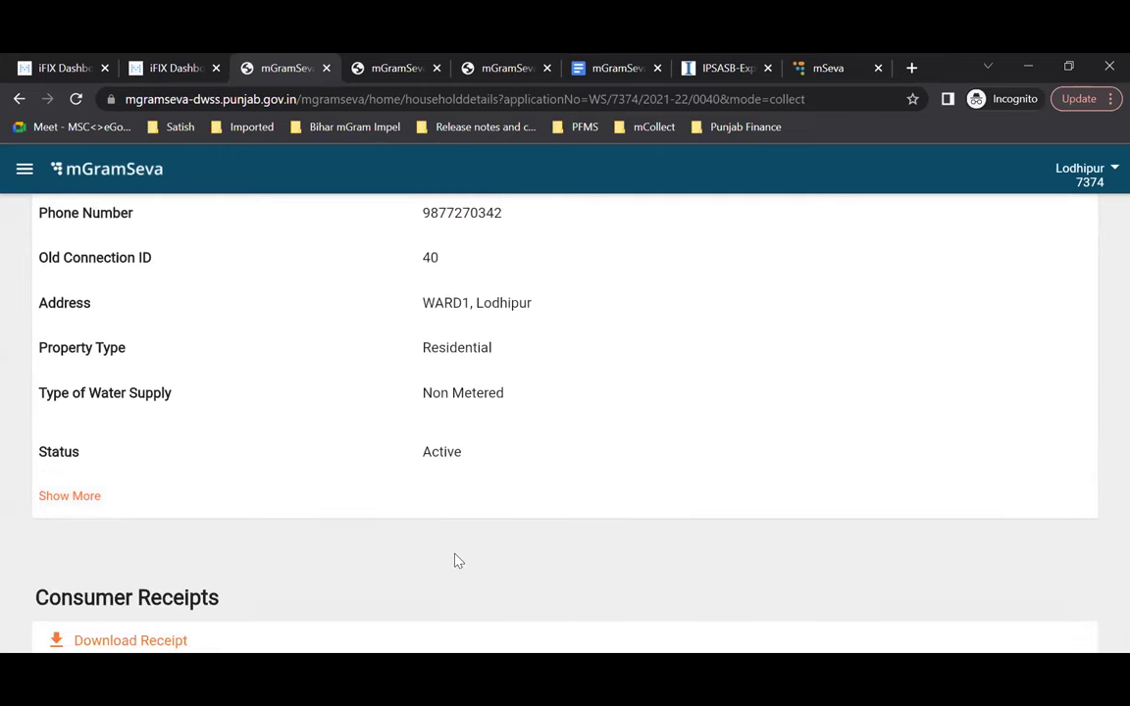
pyautogui.scroll(-3, 455, 561)
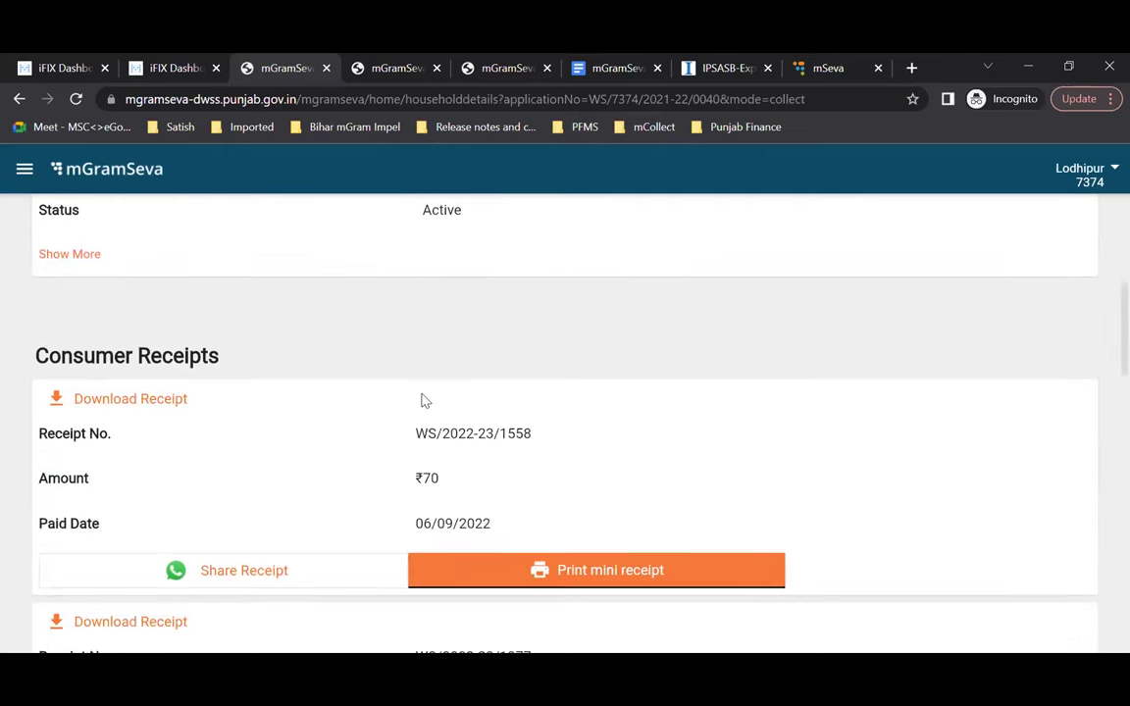
pyautogui.scroll(-2, 423, 398)
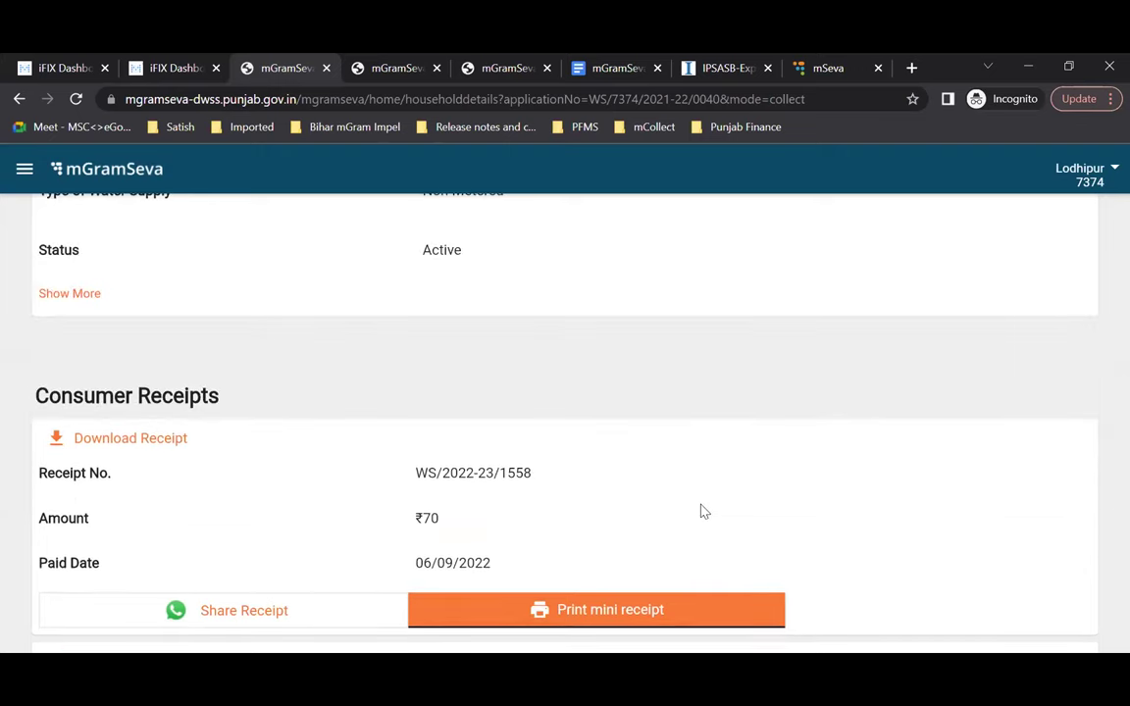
pyautogui.scroll(-1, 461, 397)
pyautogui.scroll(-2, 463, 400)
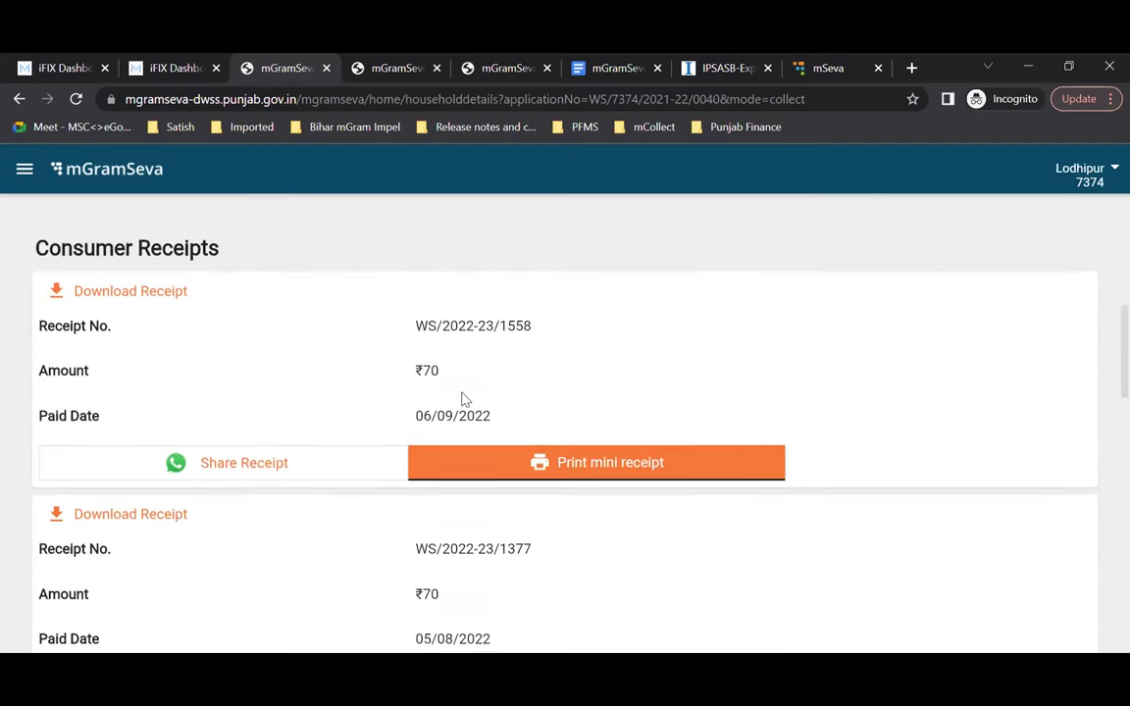
pyautogui.scroll(-5, 222, 543)
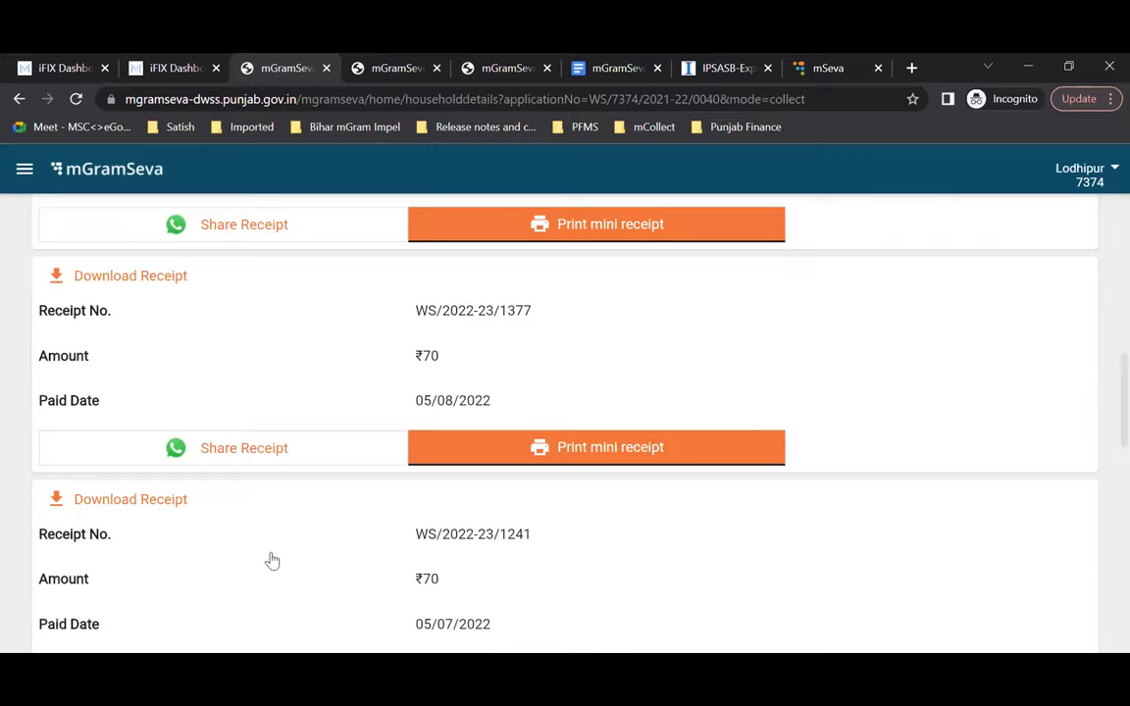
pyautogui.scroll(3, 131, 367)
pyautogui.scroll(3, 131, 369)
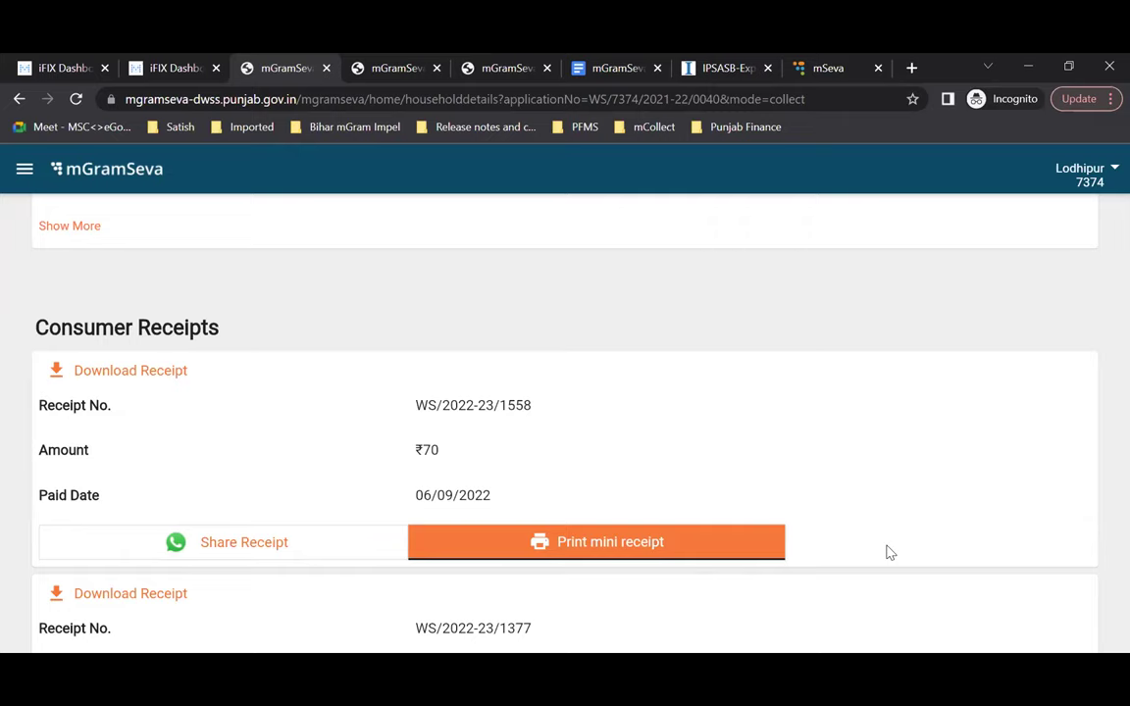
pyautogui.scroll(-3, 888, 553)
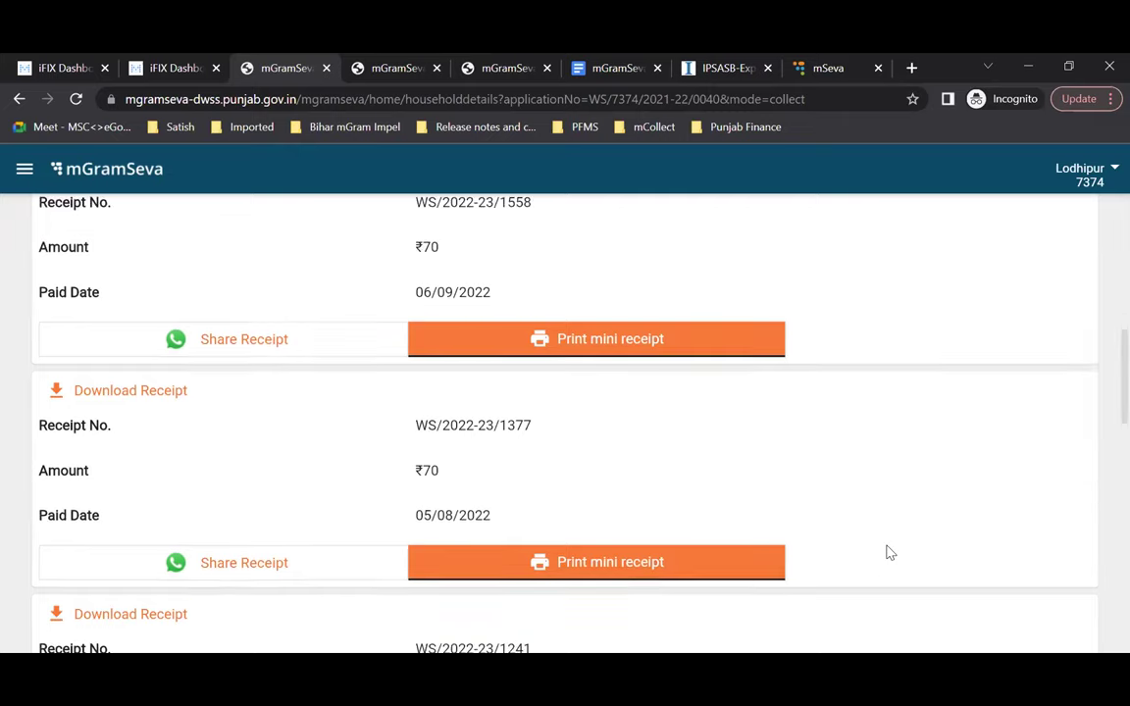
pyautogui.scroll(4, 888, 552)
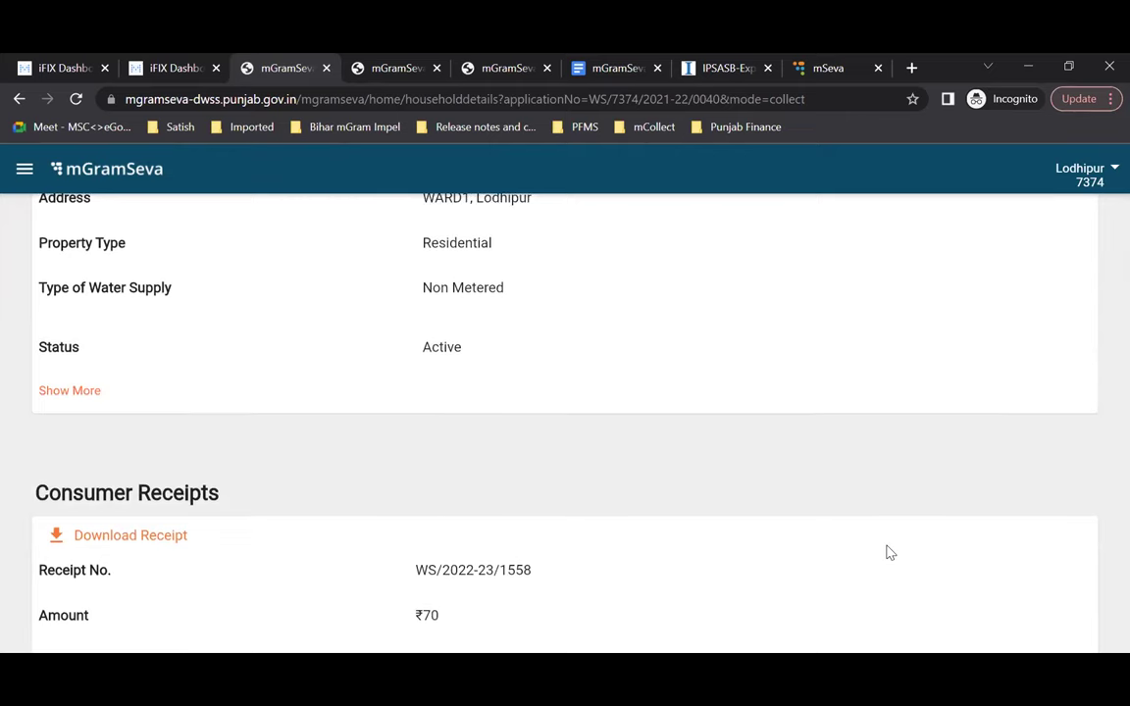
pyautogui.scroll(3, 887, 552)
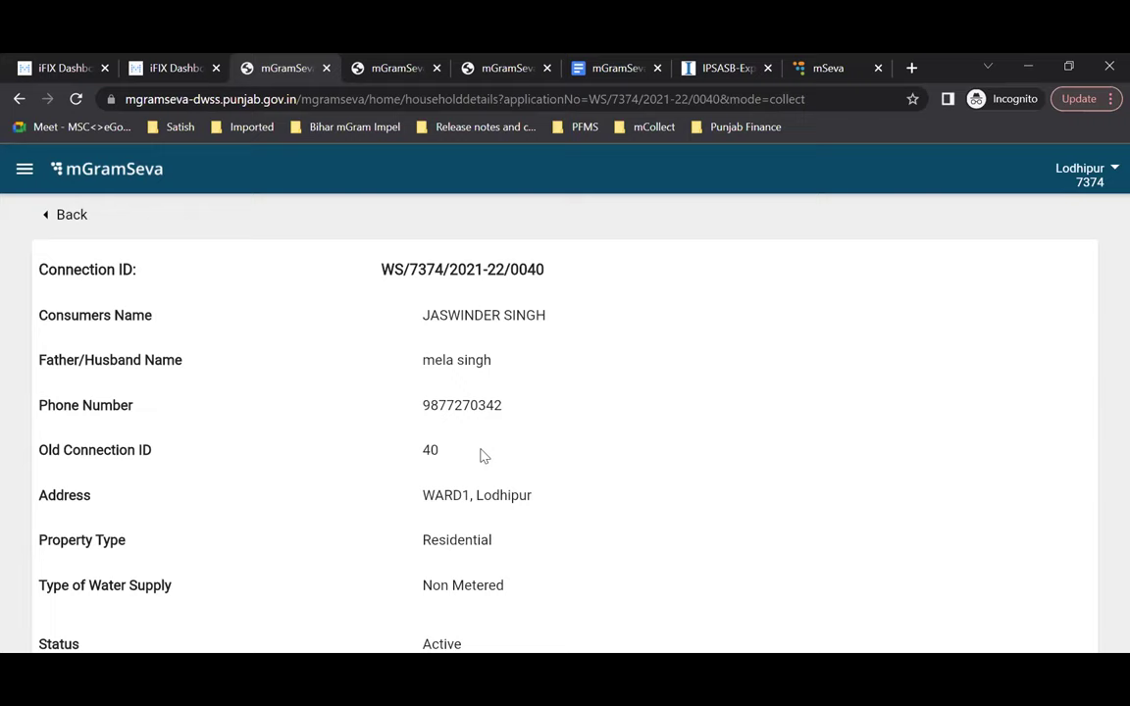
pyautogui.scroll(-10, 481, 455)
# Step: View another 'singh' consumer's details, then back out of the search to the home page
pyautogui.scroll(10, 103, 264)
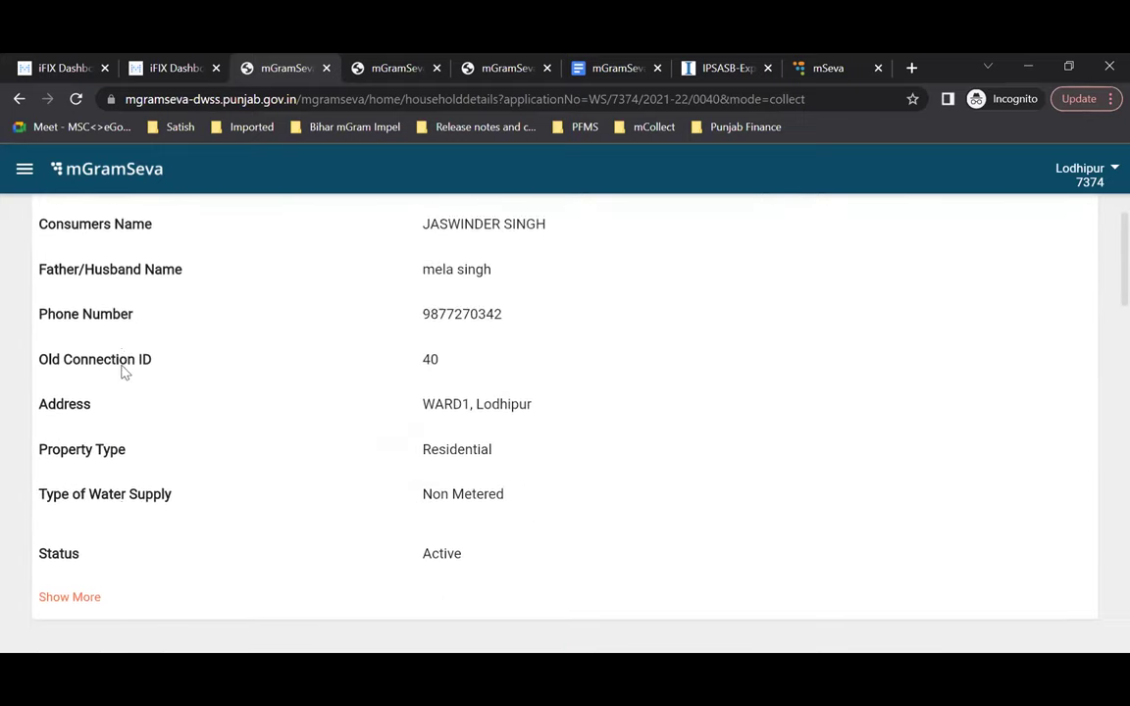
pyautogui.click(72, 215)
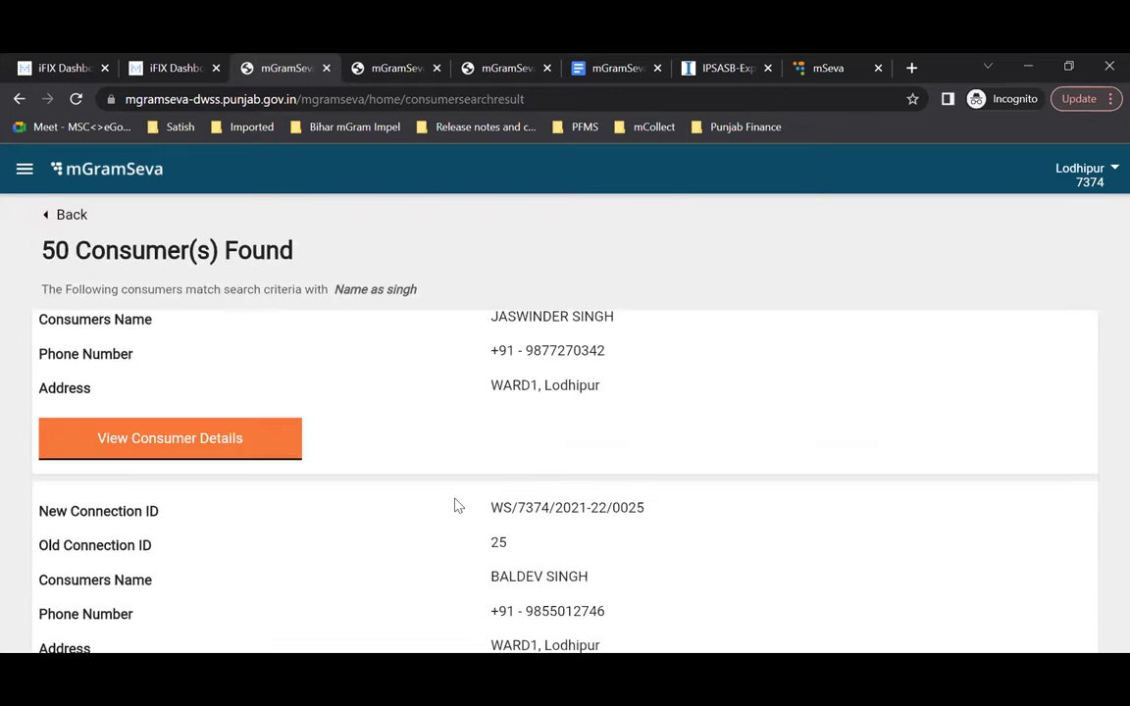
pyautogui.scroll(-5, 449, 541)
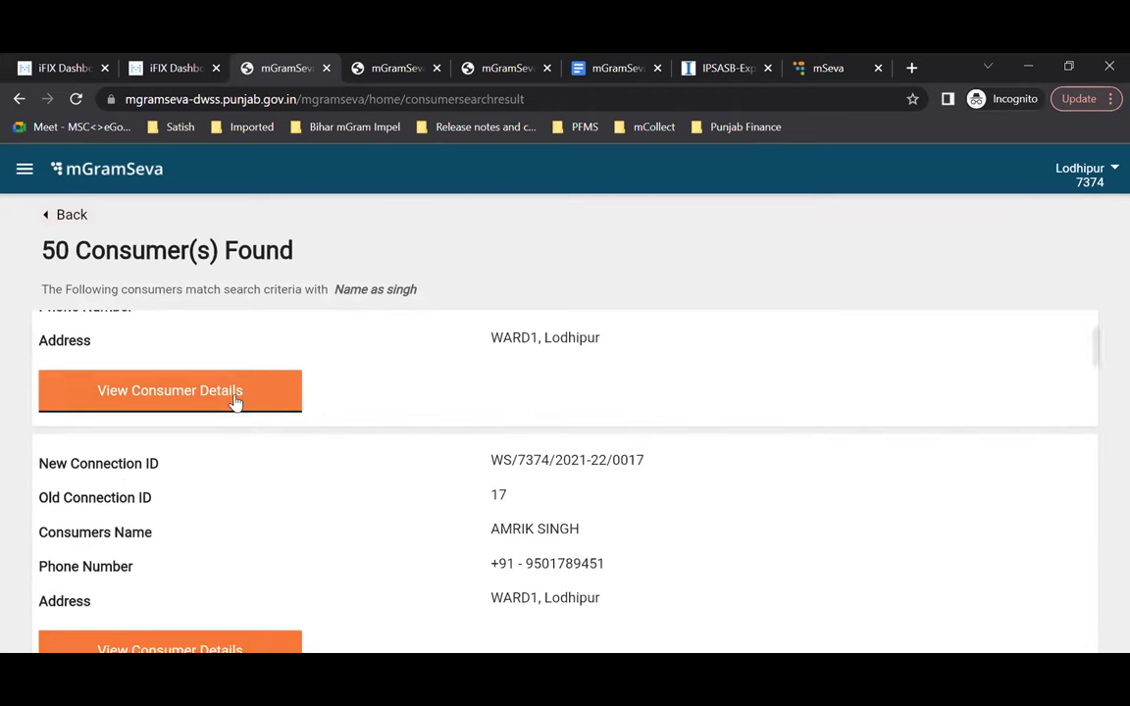
pyautogui.scroll(-2, 325, 527)
pyautogui.click(239, 465)
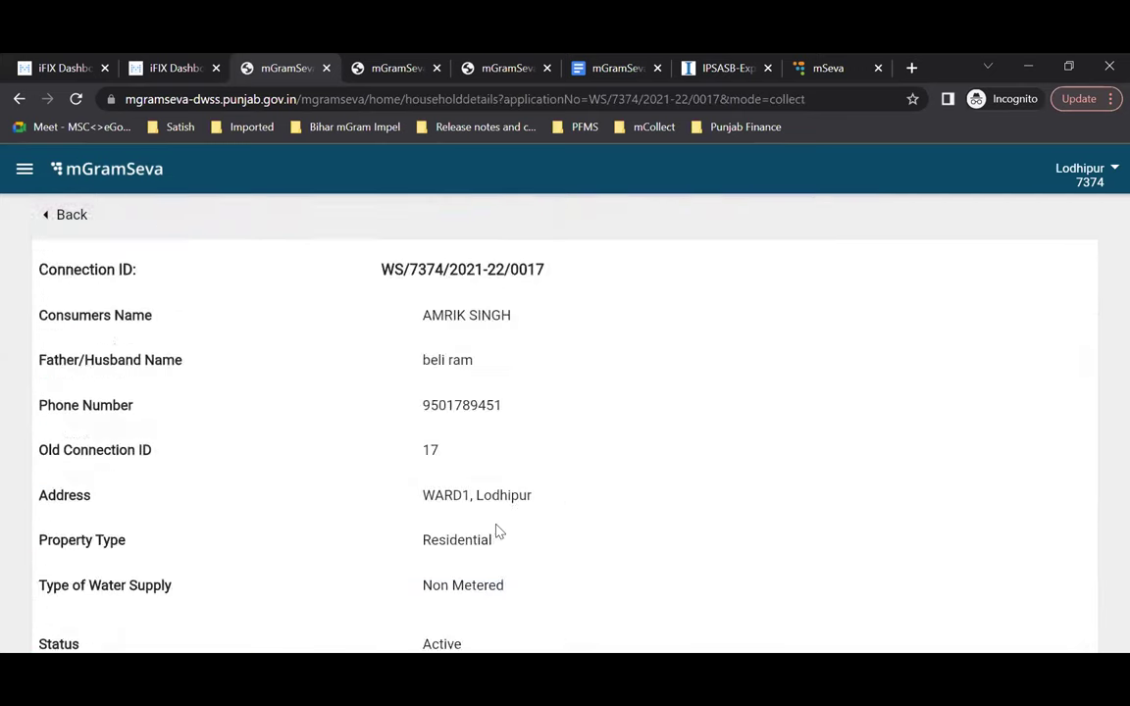
pyautogui.scroll(-4, 494, 530)
pyautogui.scroll(5, 496, 530)
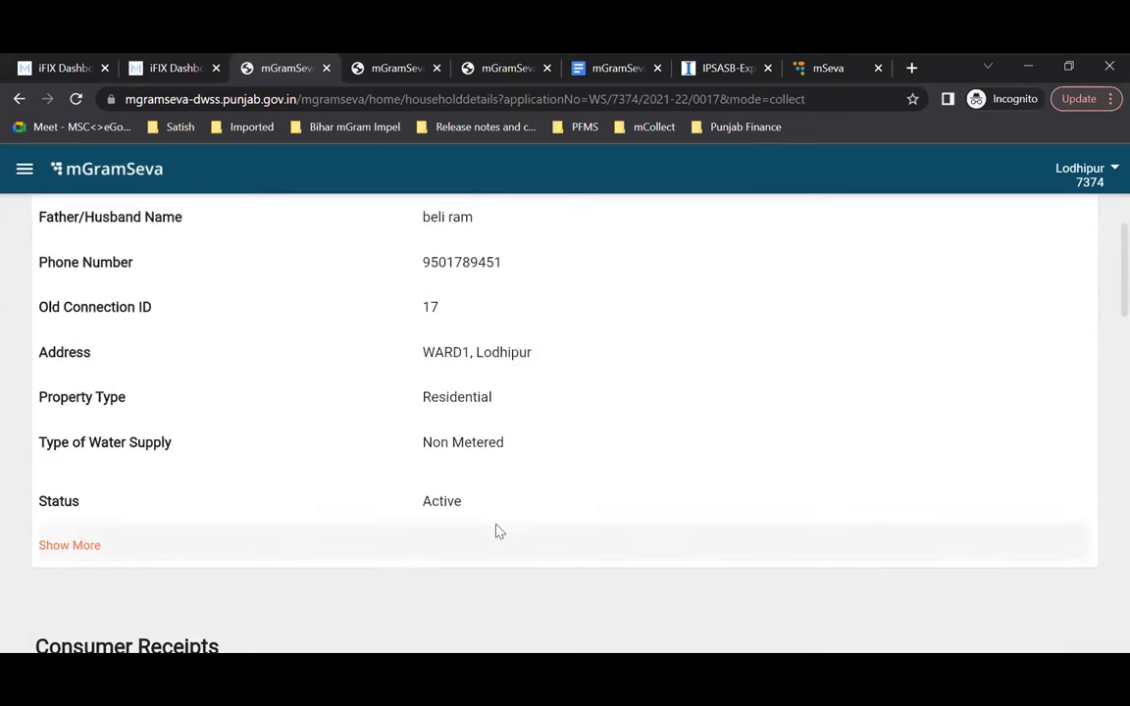
pyautogui.click(71, 216)
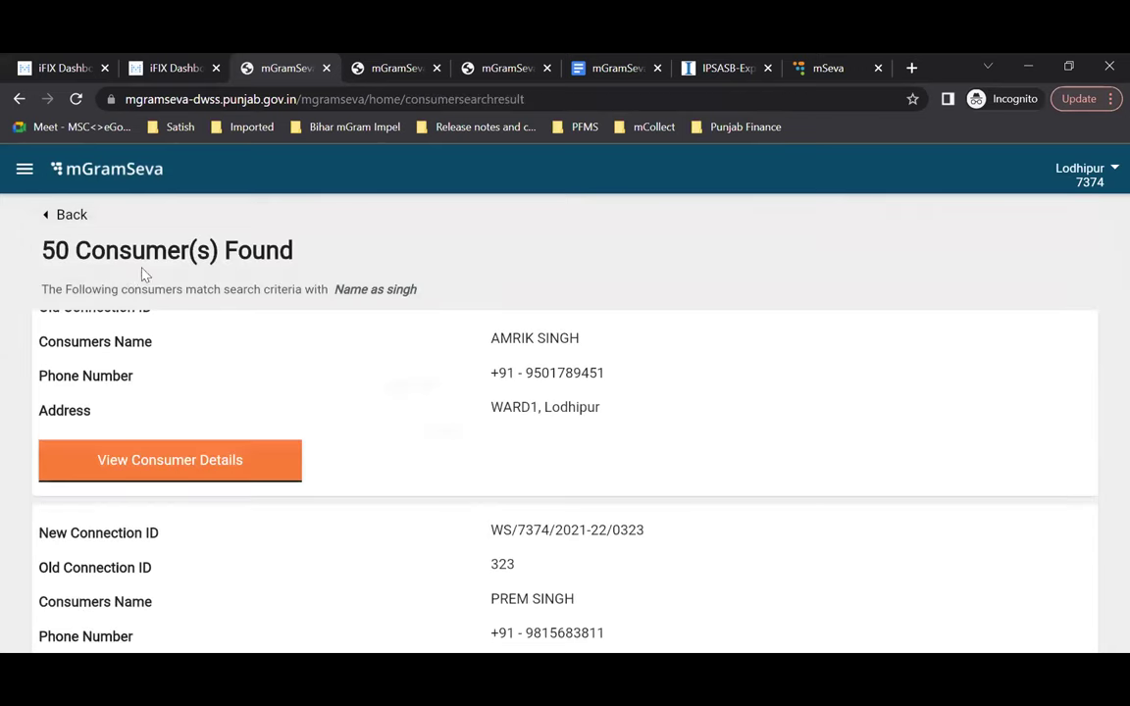
pyautogui.click(71, 216)
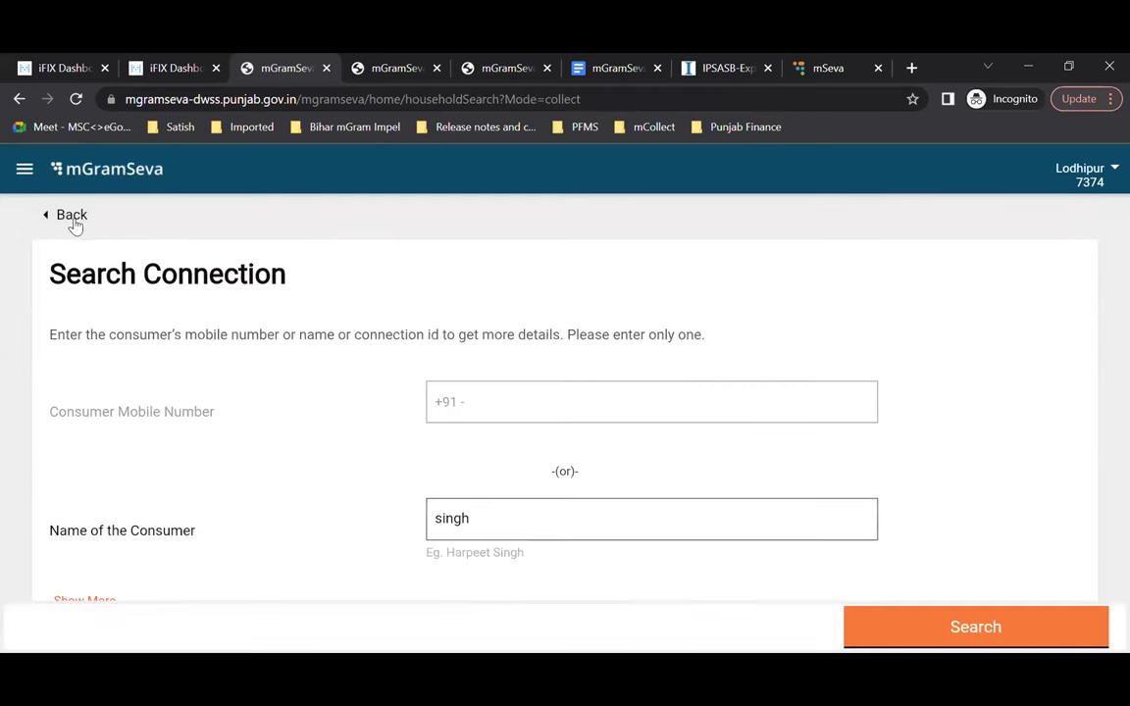
pyautogui.click(255, 319)
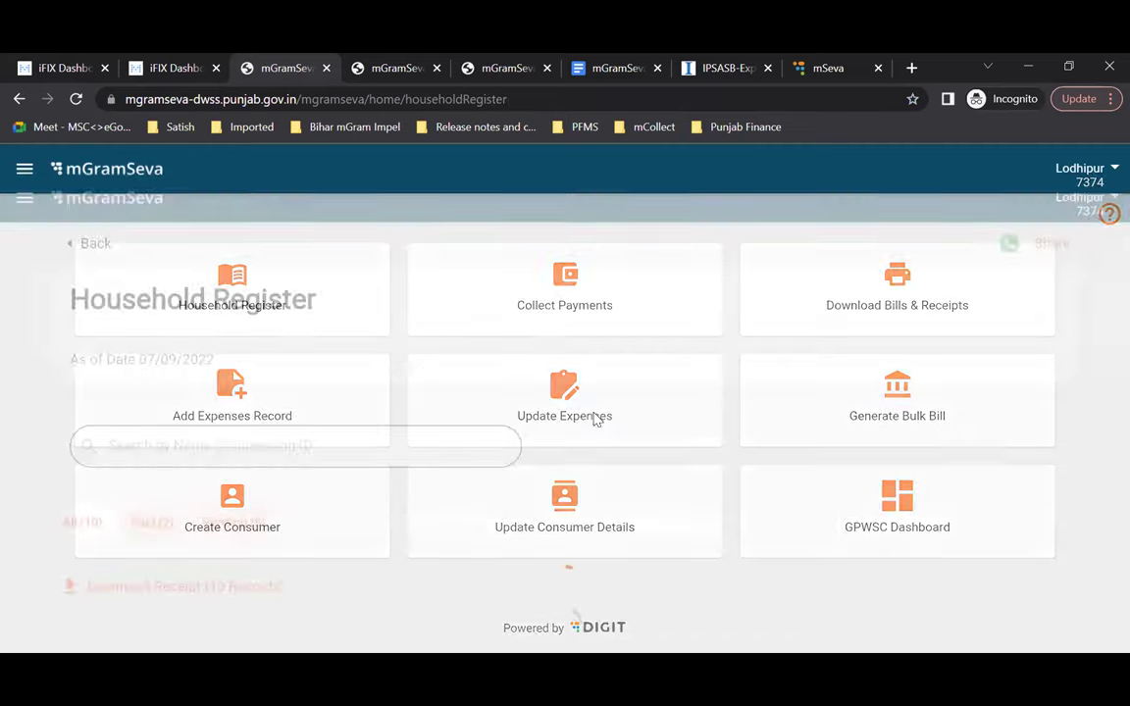
# Step: Open a connection's Collect Payment form showing ₹210 due, Full Amount and Cash, then leave it
pyautogui.click(101, 333)
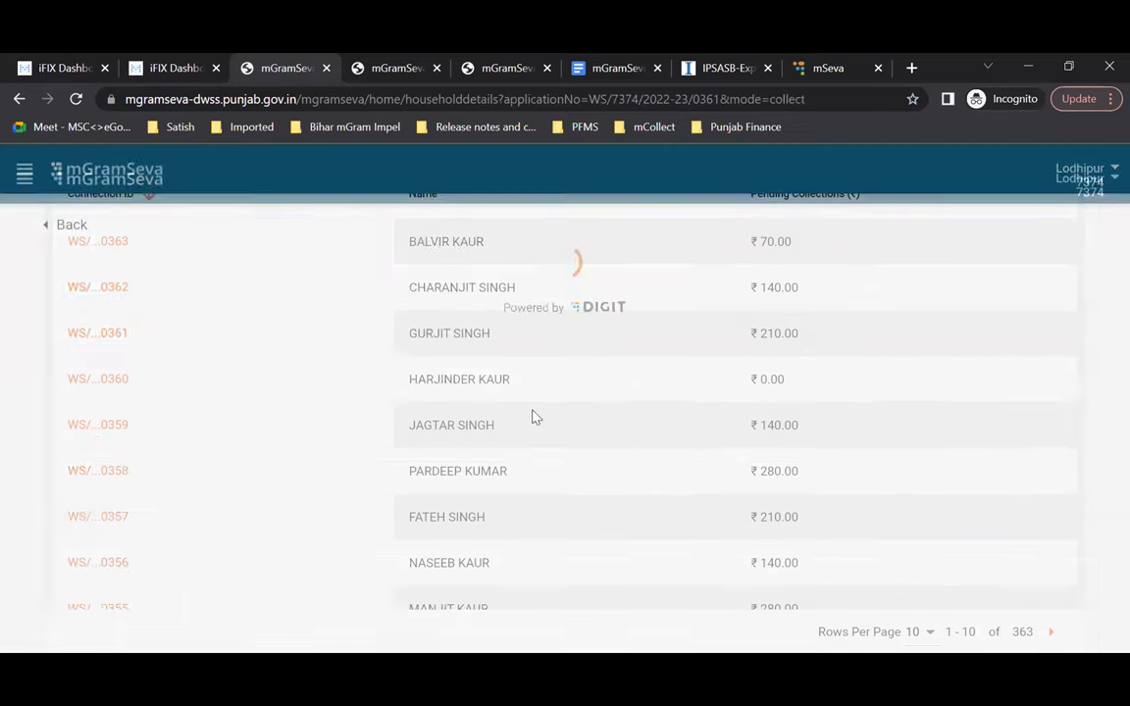
pyautogui.scroll(-5, 536, 417)
pyautogui.scroll(3, 532, 416)
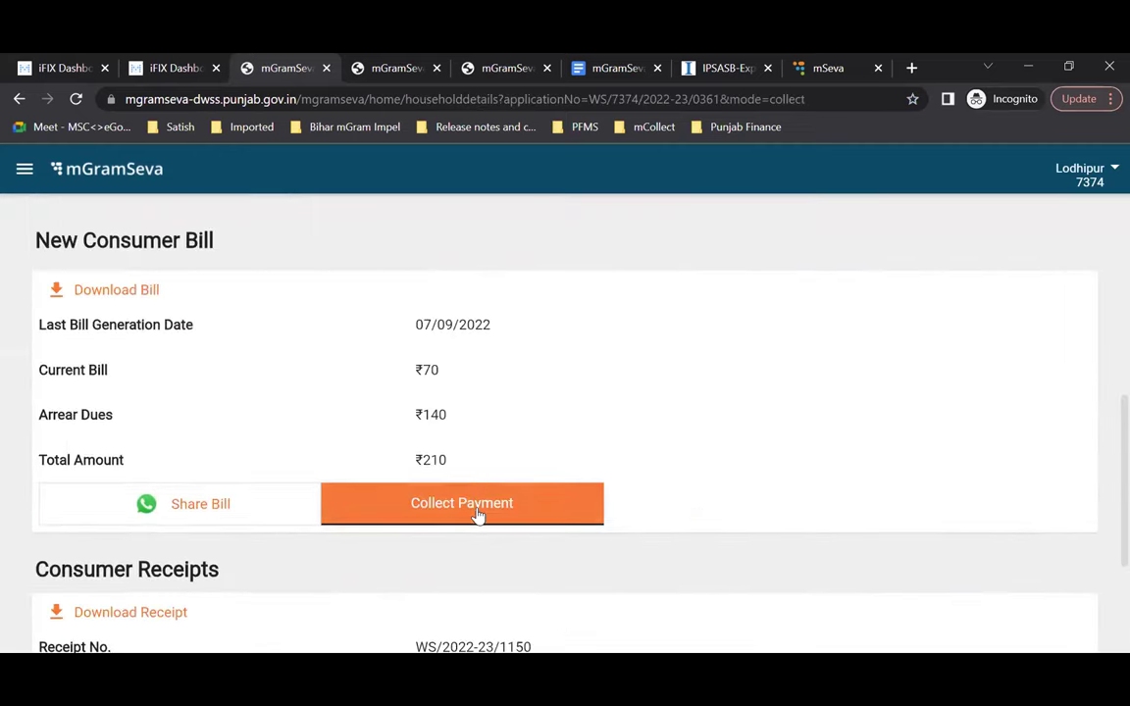
pyautogui.click(478, 516)
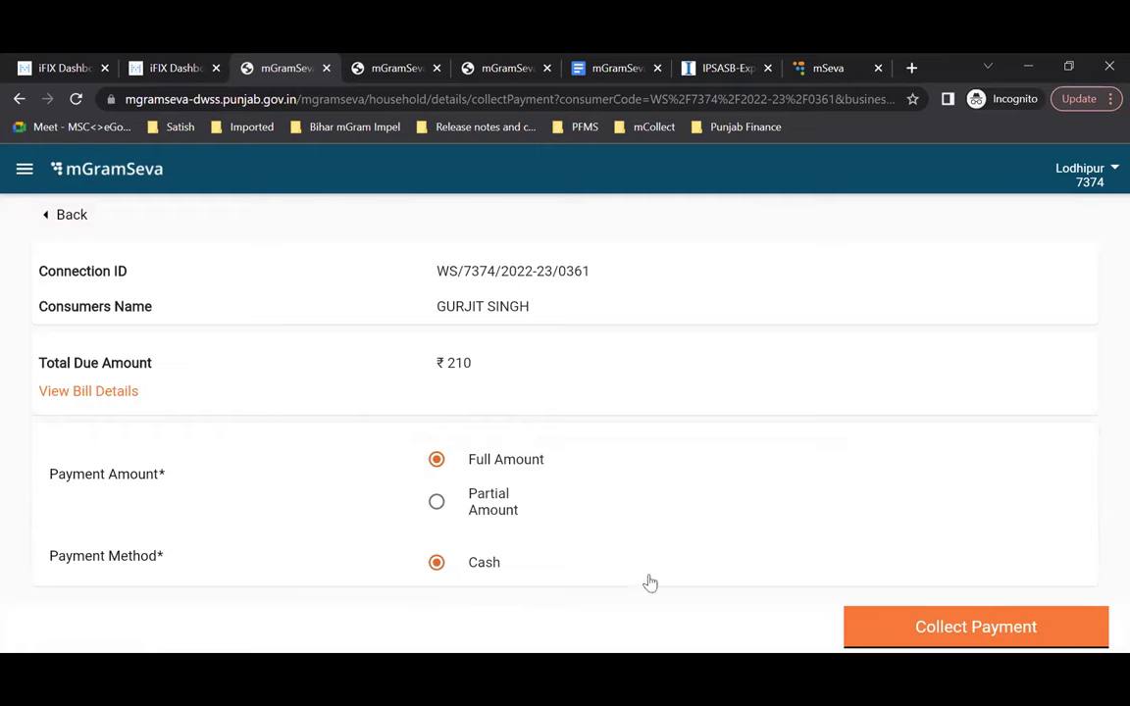
pyautogui.click(72, 221)
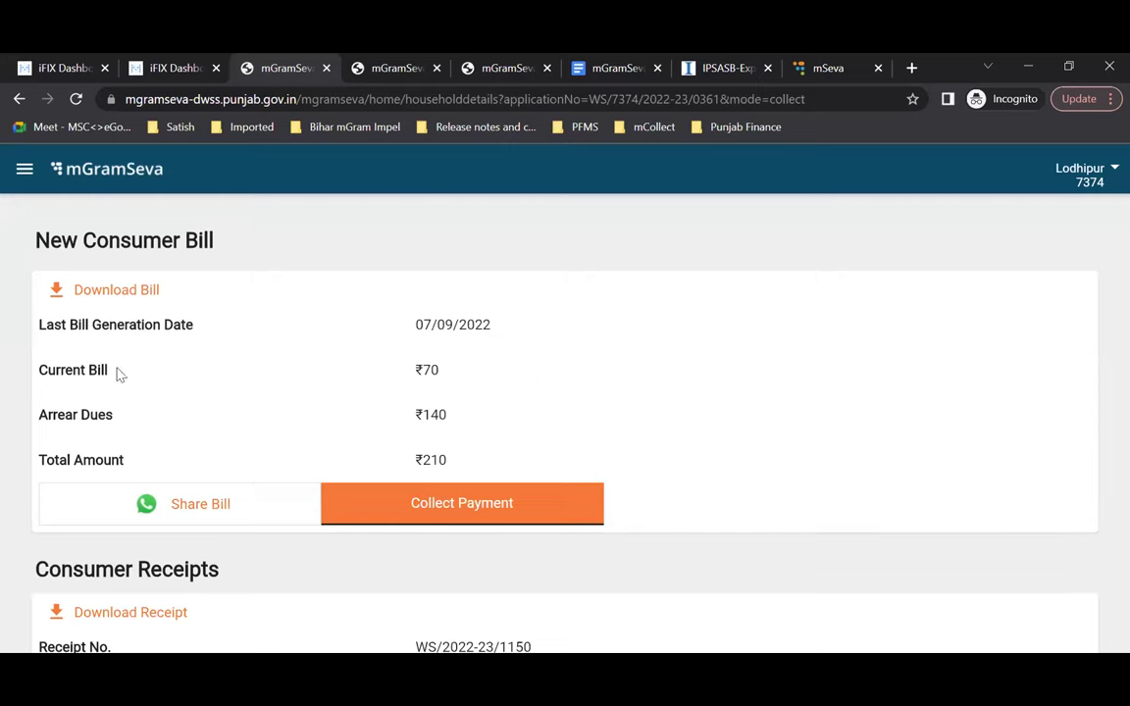
# Step: Back out to the Household Register and on toward the home page without collecting payment
pyautogui.scroll(-2, 273, 442)
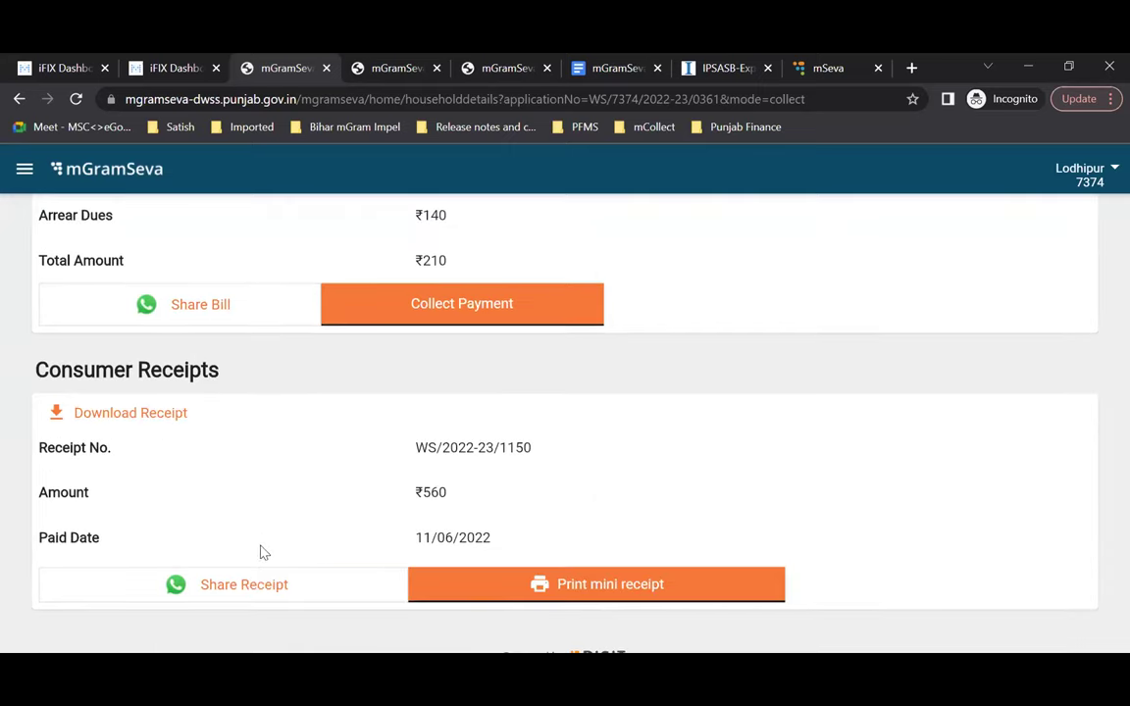
pyautogui.scroll(3, 312, 486)
pyautogui.scroll(5, 312, 486)
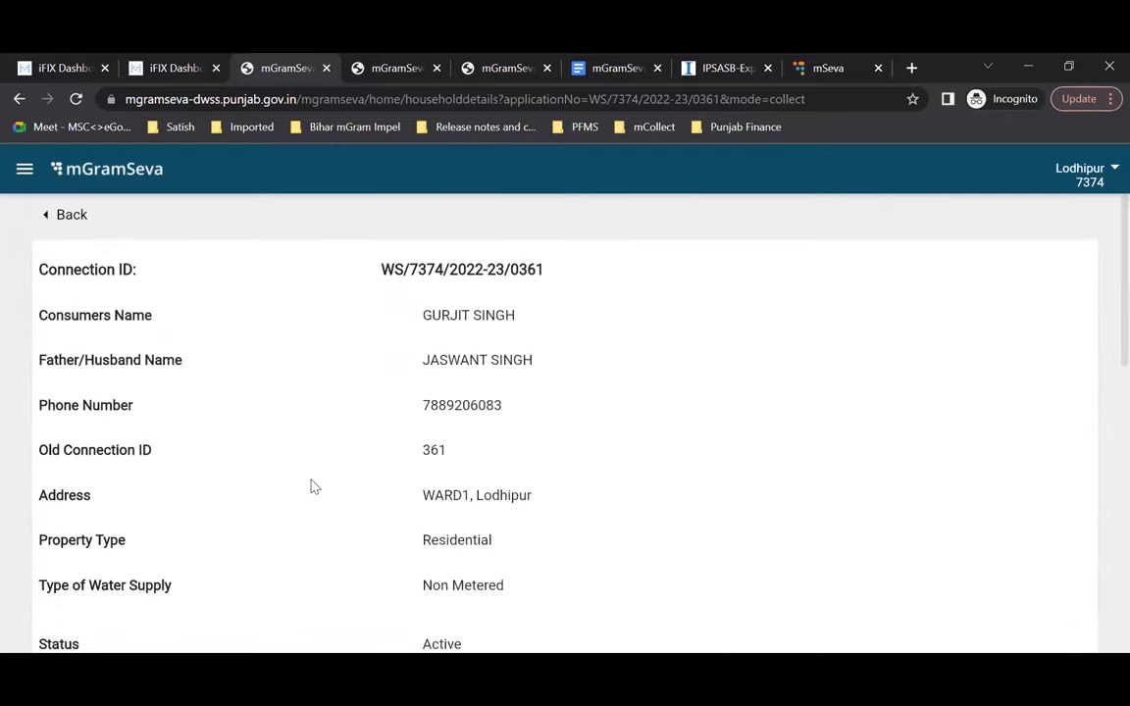
pyautogui.click(71, 216)
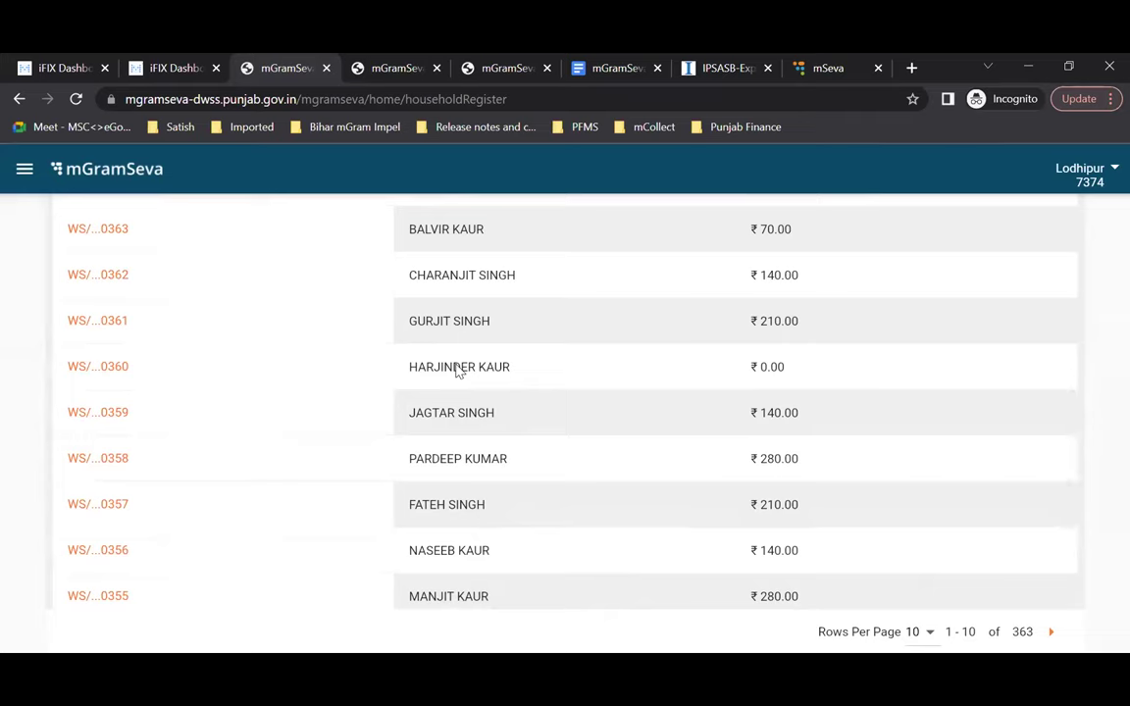
pyautogui.scroll(5, 457, 371)
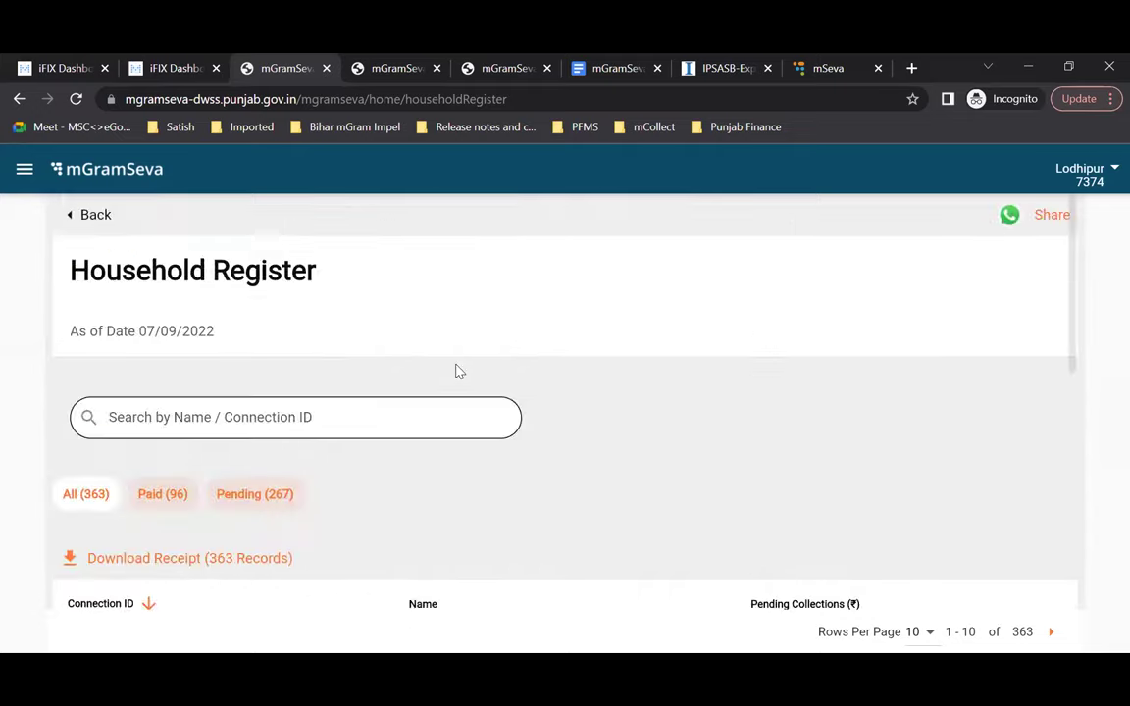
pyautogui.click(86, 218)
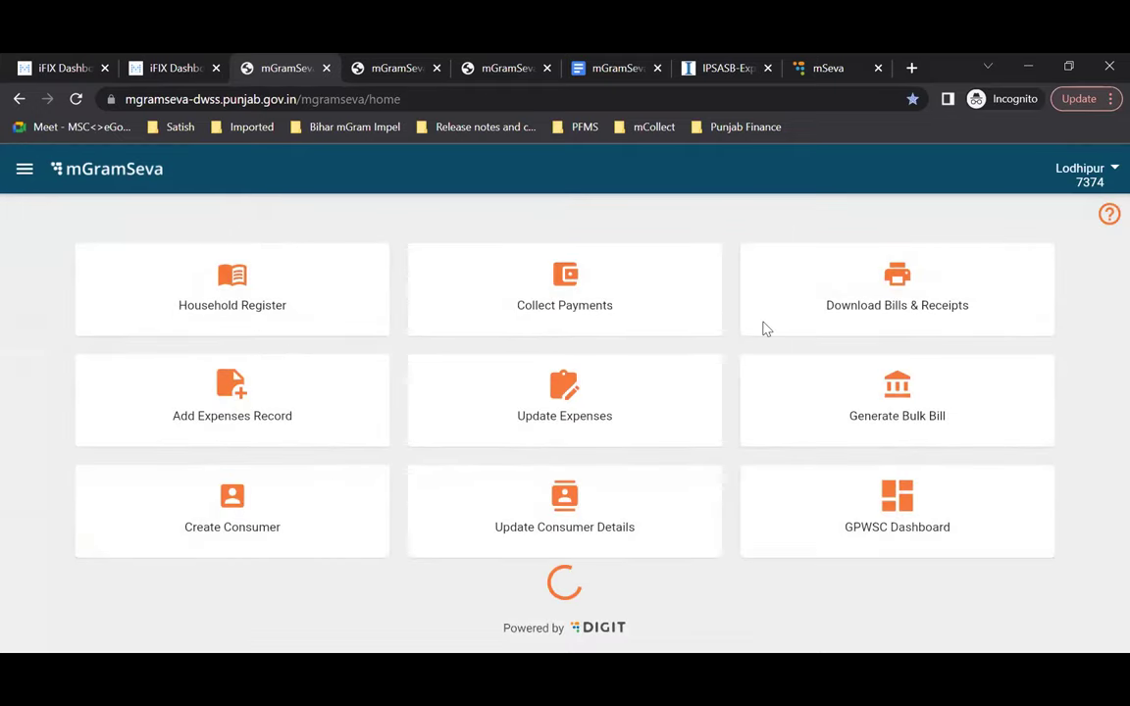
# Step: Open the Download Bills & Receipts search and reveal the extra connection ID fields
pyautogui.click(854, 330)
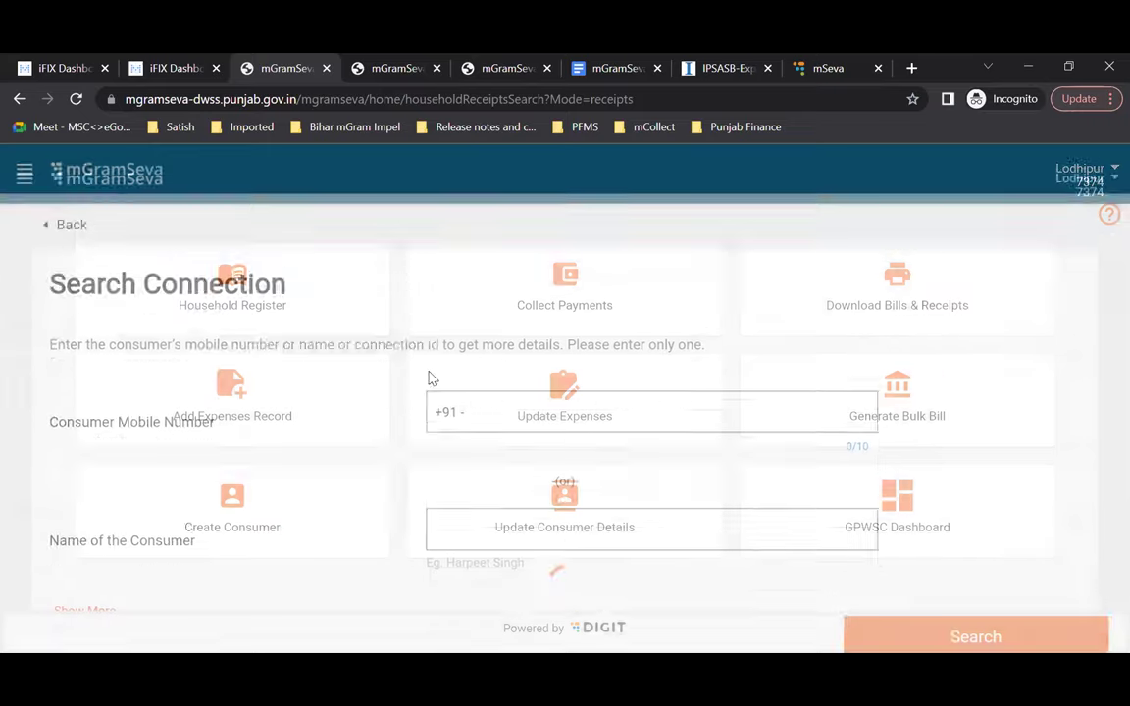
pyautogui.scroll(-2, 579, 511)
pyautogui.click(112, 526)
pyautogui.scroll(-3, 601, 542)
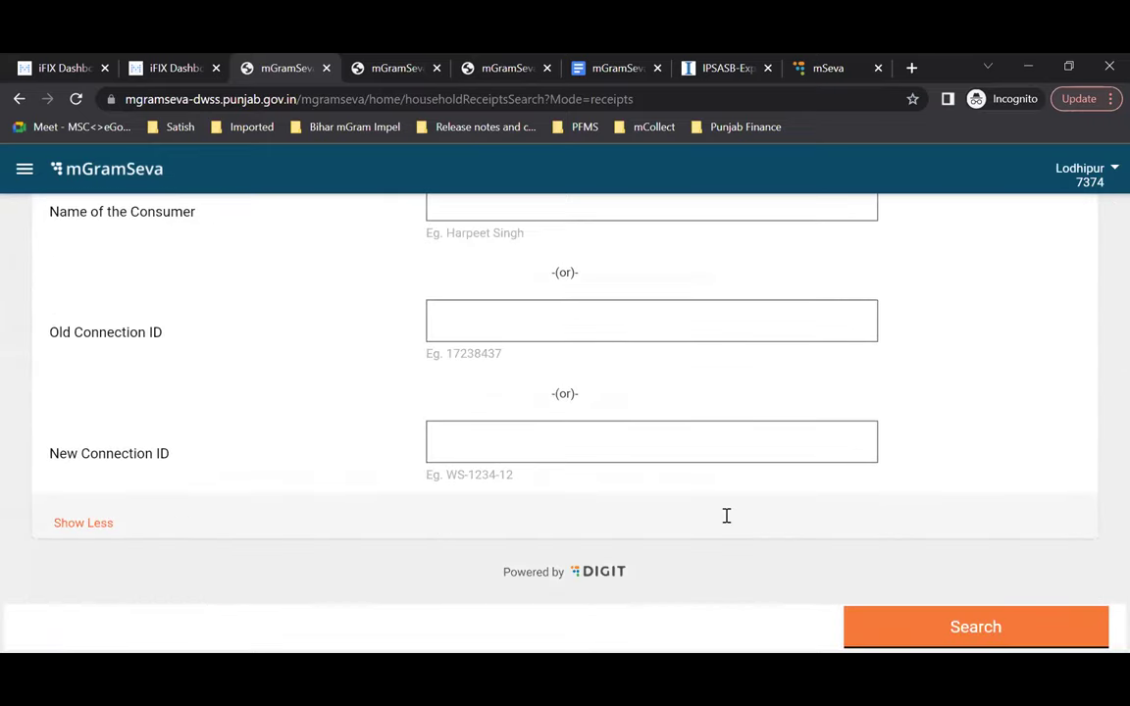
pyautogui.scroll(4, 726, 515)
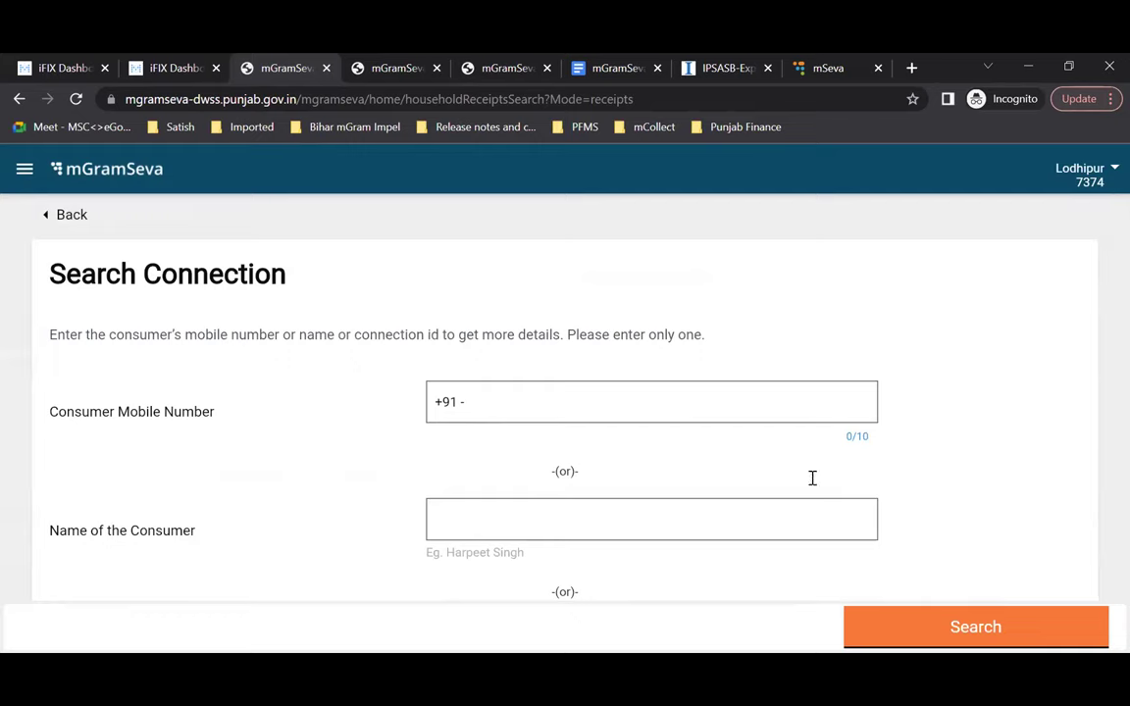
pyautogui.scroll(-3, 882, 454)
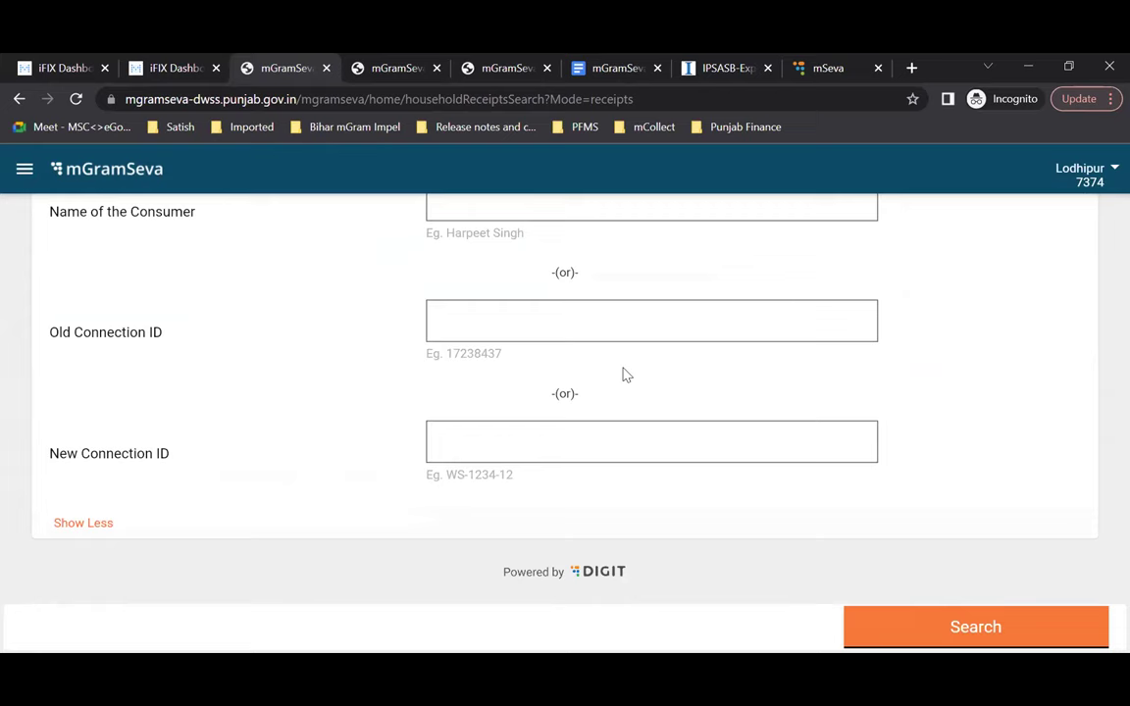
pyautogui.scroll(2, 570, 312)
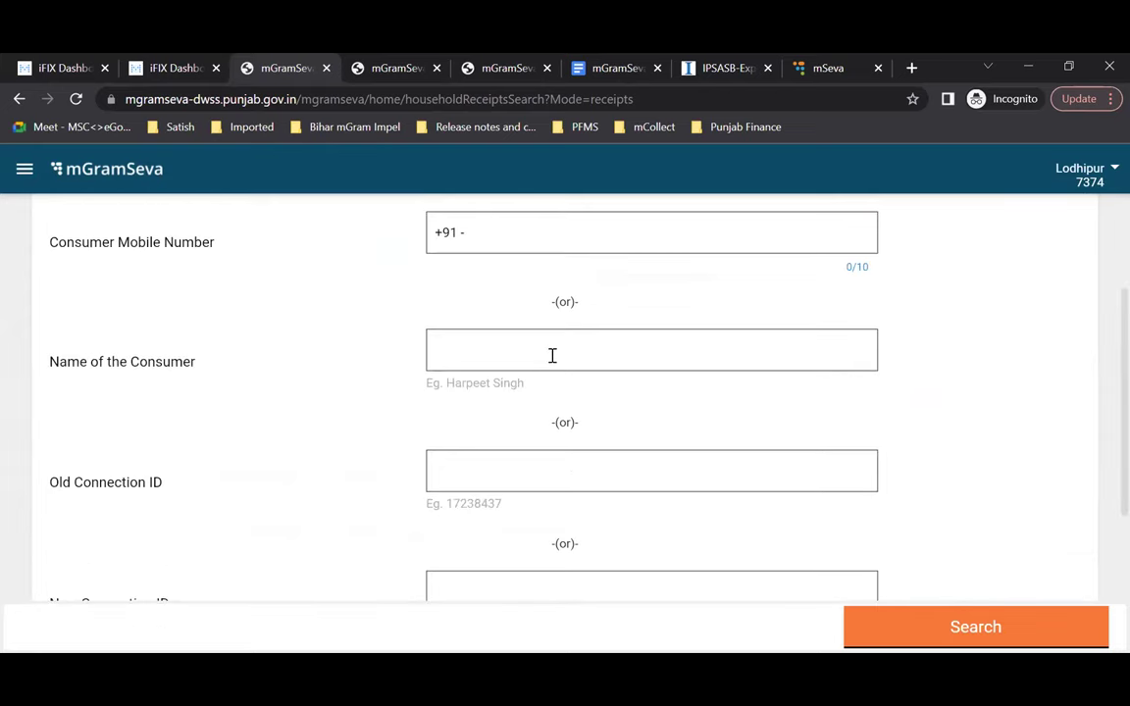
# Step: Search by consumer name 'singh' and open the first result's receipts, showing a ₹70 payment
pyautogui.click(552, 355)
pyautogui.write('ingh')
pyautogui.press('BackSpace')
pyautogui.press('BackSpace')
pyautogui.press('BackSpace')
pyautogui.press('BackSpace')
pyautogui.write('singh')
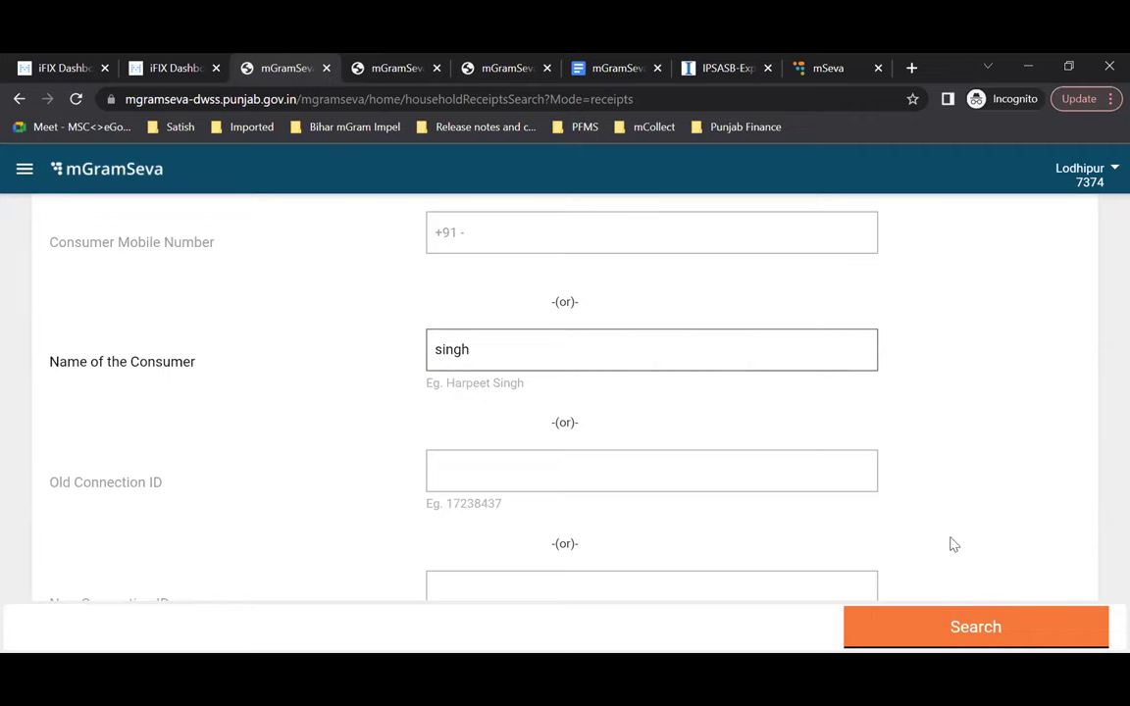
pyautogui.click(994, 626)
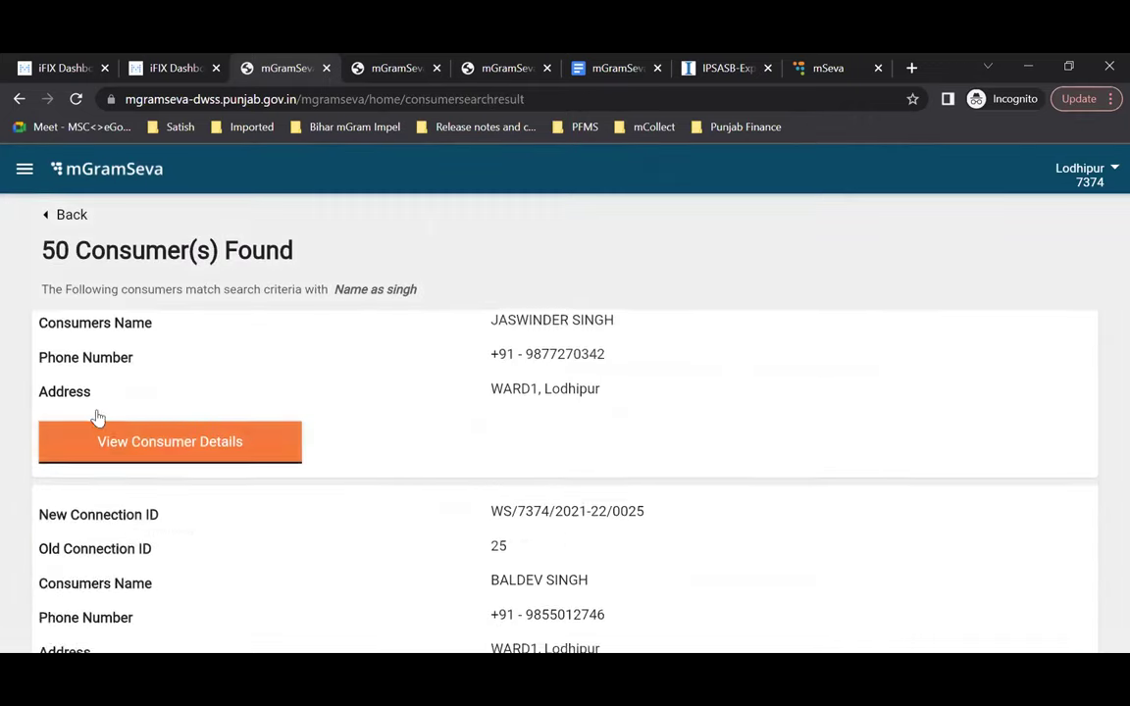
pyautogui.scroll(-1, 93, 416)
pyautogui.click(157, 397)
pyautogui.scroll(-7, 604, 470)
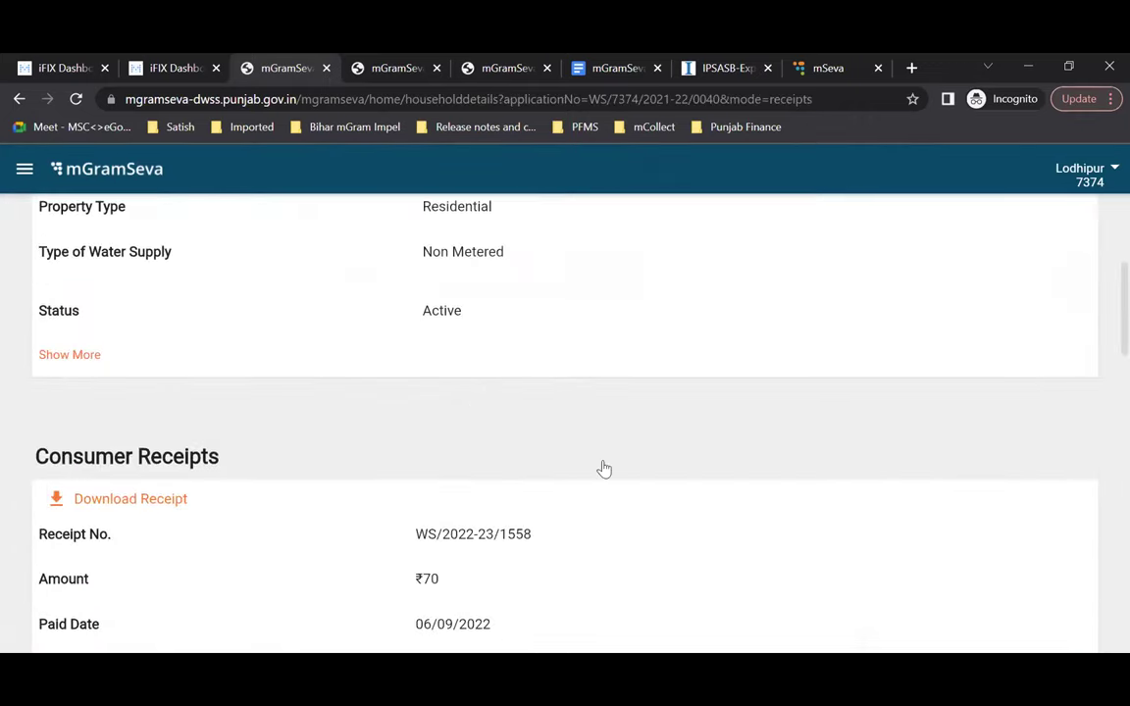
# Step: Go back from household details through search results and Search Connection to the home dashboard
pyautogui.scroll(-1, 604, 470)
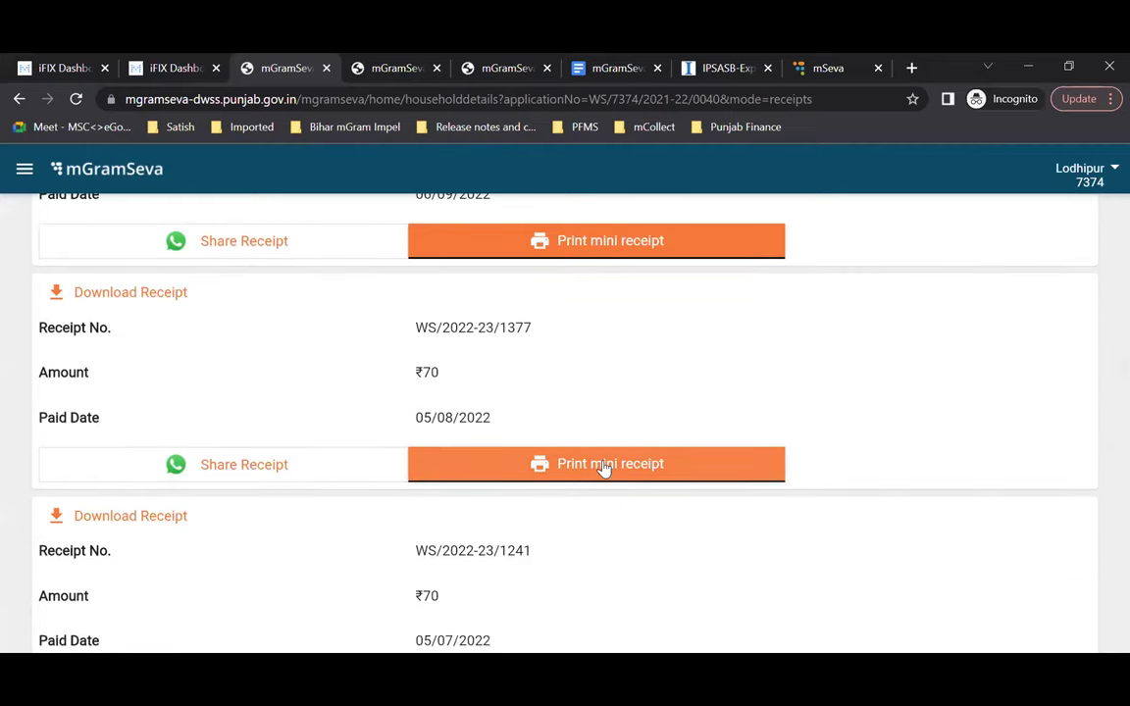
pyautogui.scroll(-5, 604, 470)
pyautogui.scroll(-6, 604, 470)
pyautogui.scroll(9, 604, 470)
pyautogui.scroll(15, 604, 468)
pyautogui.click(63, 214)
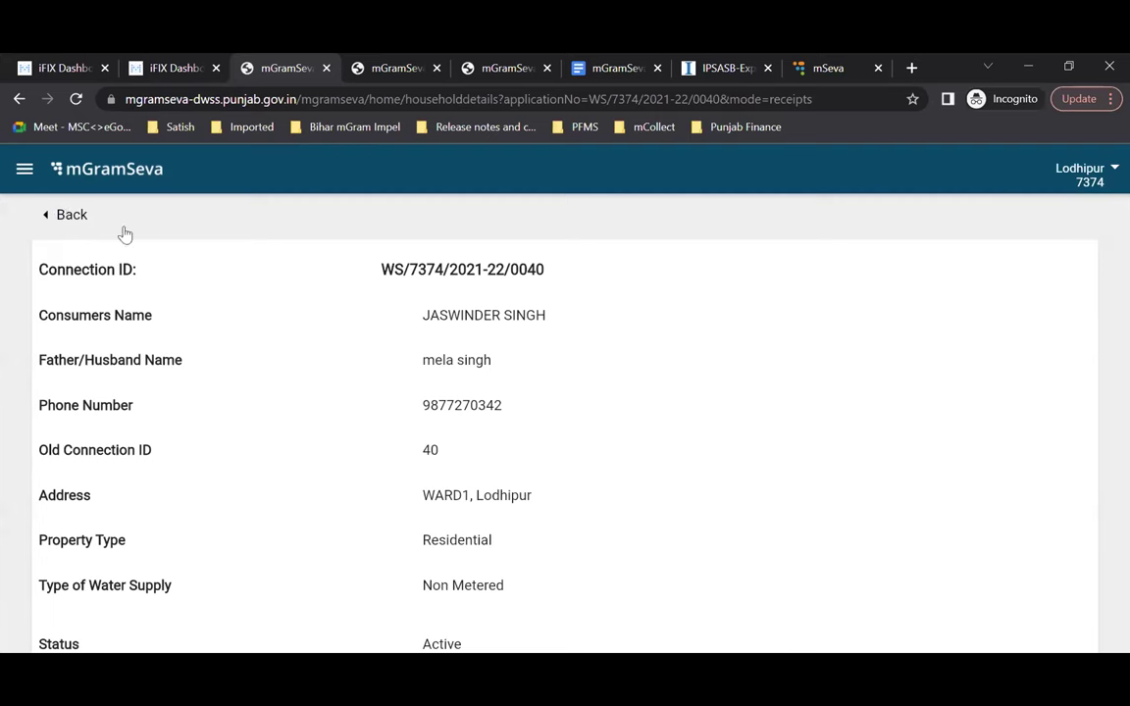
pyautogui.click(58, 215)
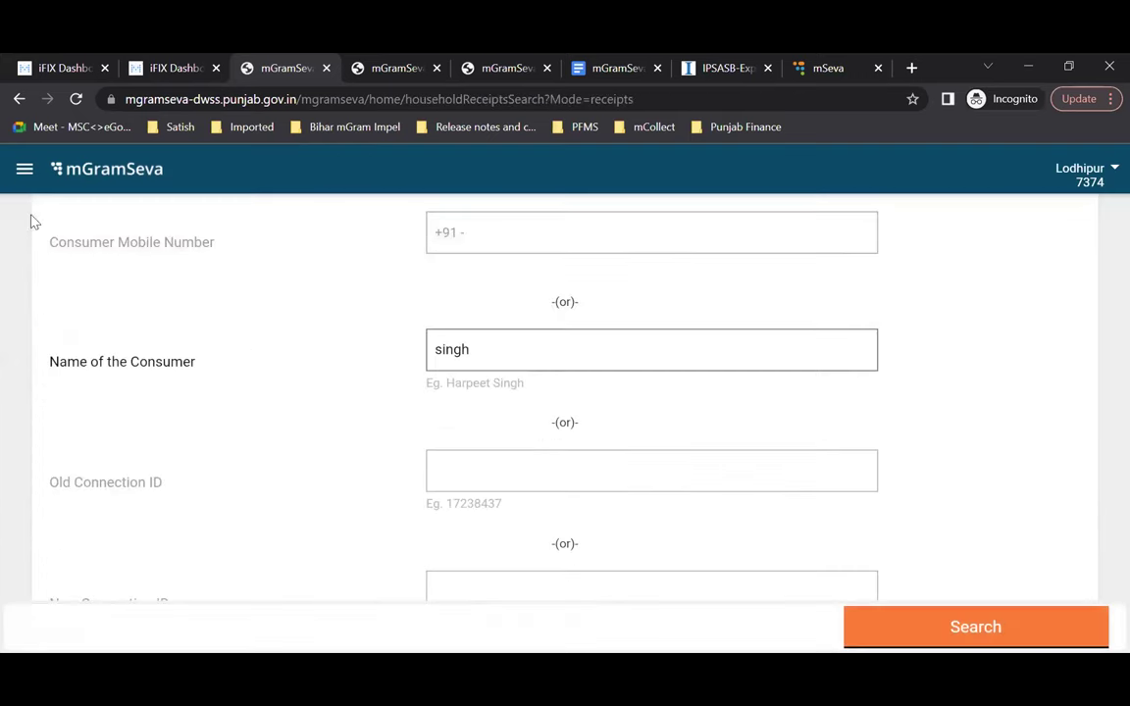
pyautogui.scroll(3, 154, 308)
pyautogui.click(81, 218)
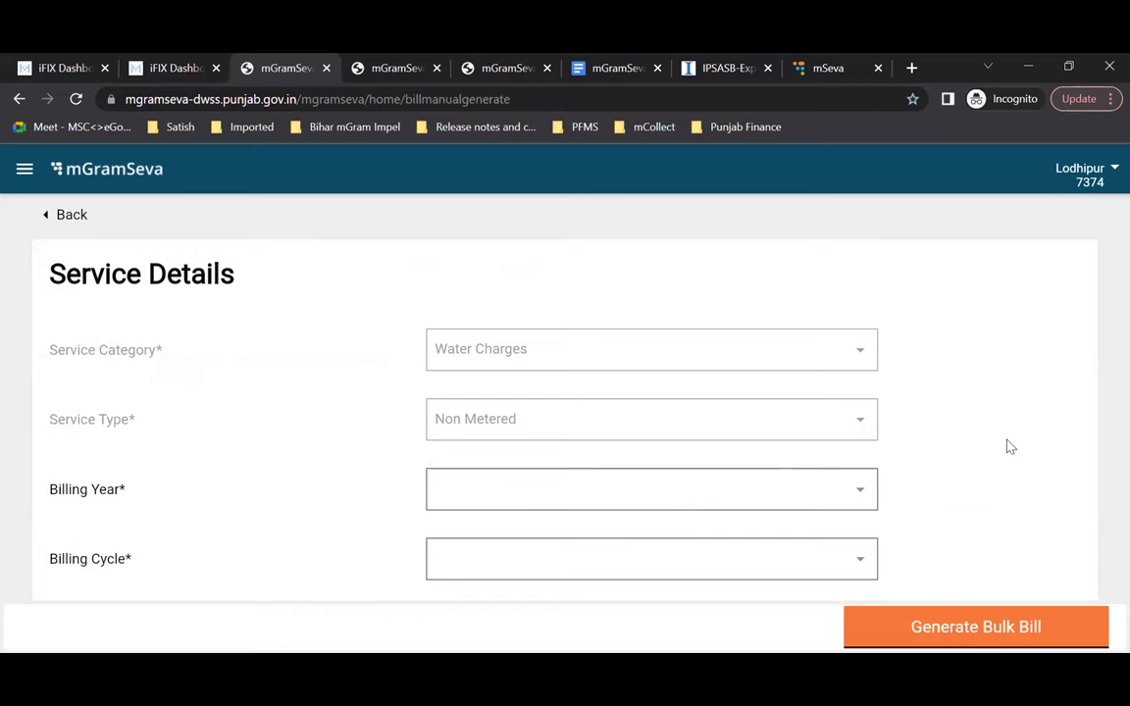
# Step: Bring up the Generate Bulk Bill form with Water Charges and Non Metered preset
pyautogui.scroll(-1, 1010, 446)
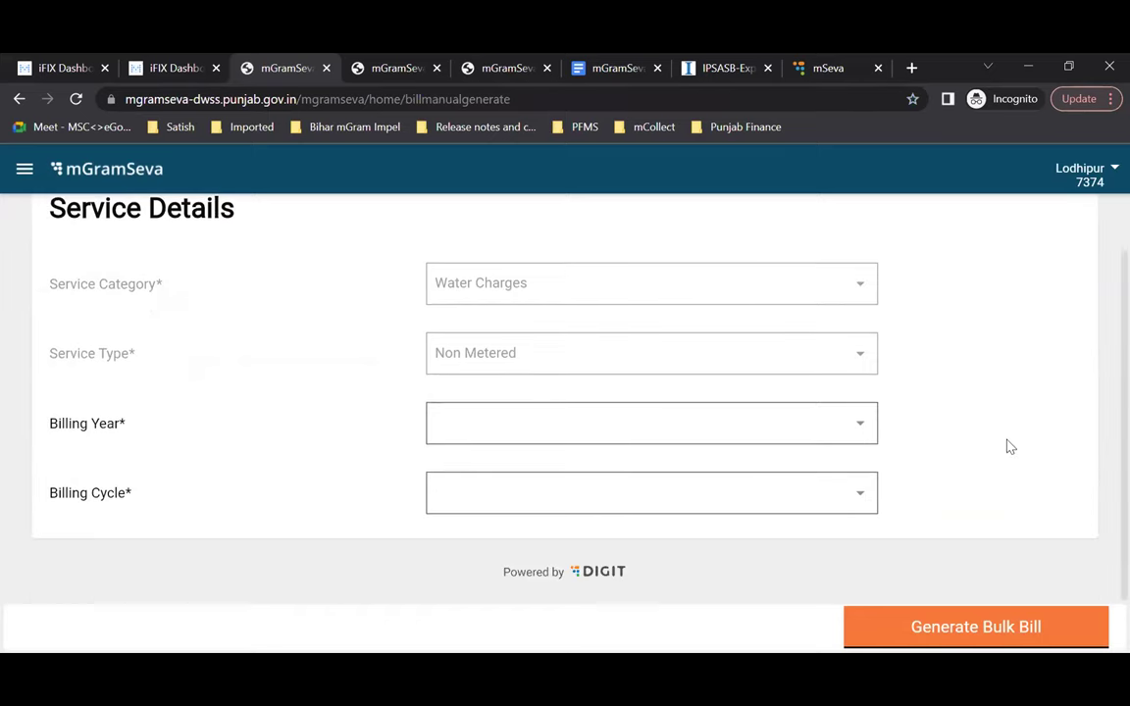
# Step: Pick billing year 2022-23 and billing cycle August - 2022 on the bulk bill form
pyautogui.click(861, 429)
pyautogui.click(558, 512)
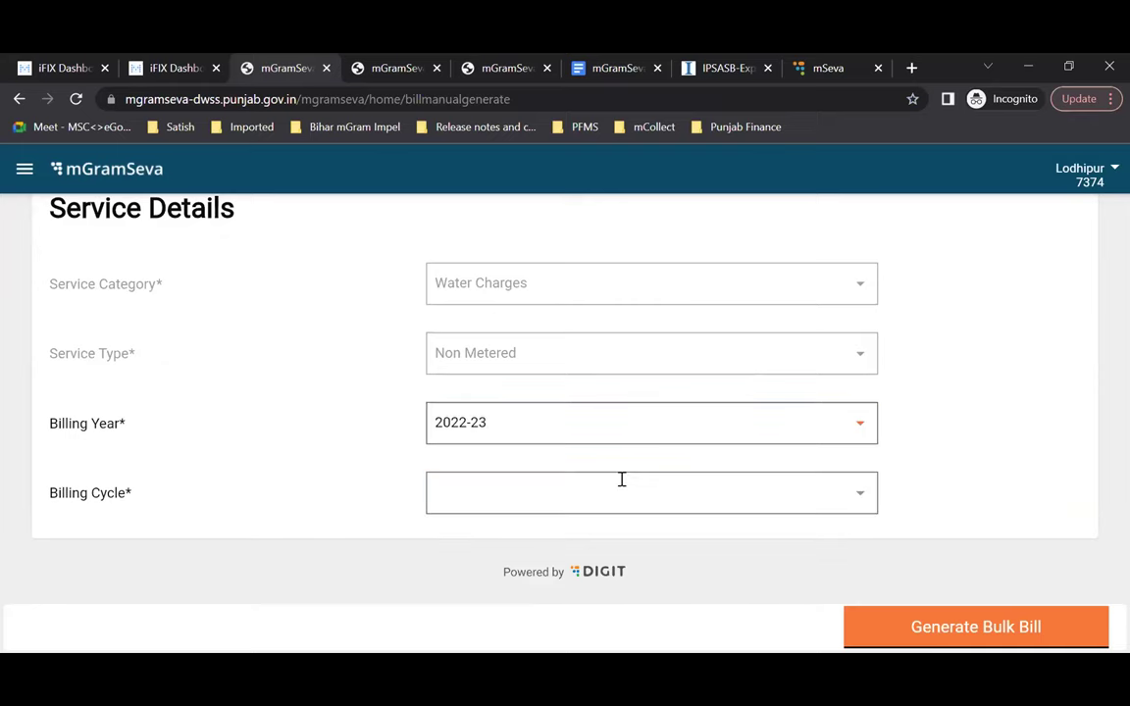
pyautogui.click(743, 493)
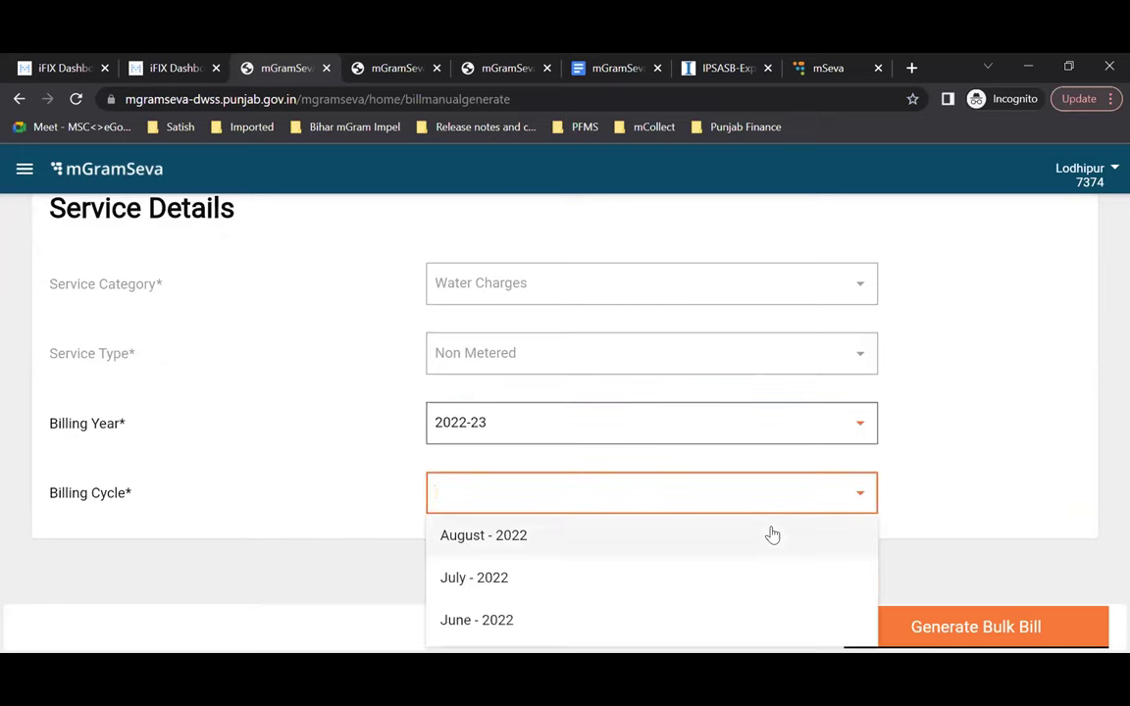
pyautogui.scroll(-2, 770, 535)
pyautogui.rightClick(1052, 454)
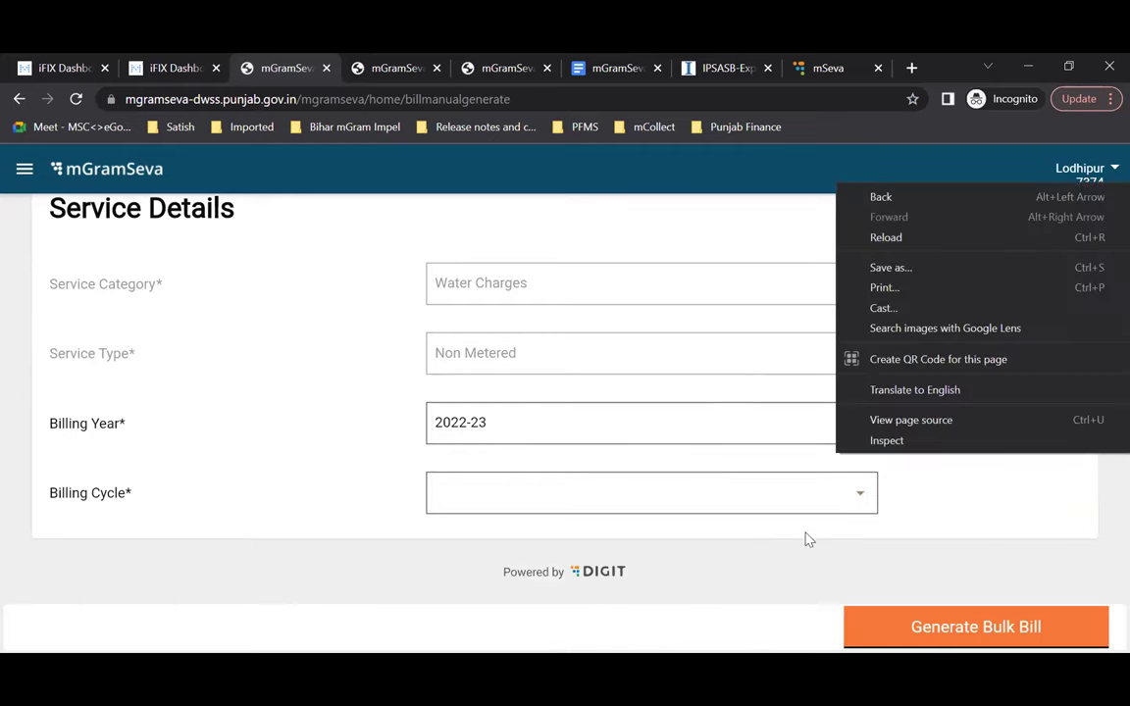
pyautogui.click(677, 609)
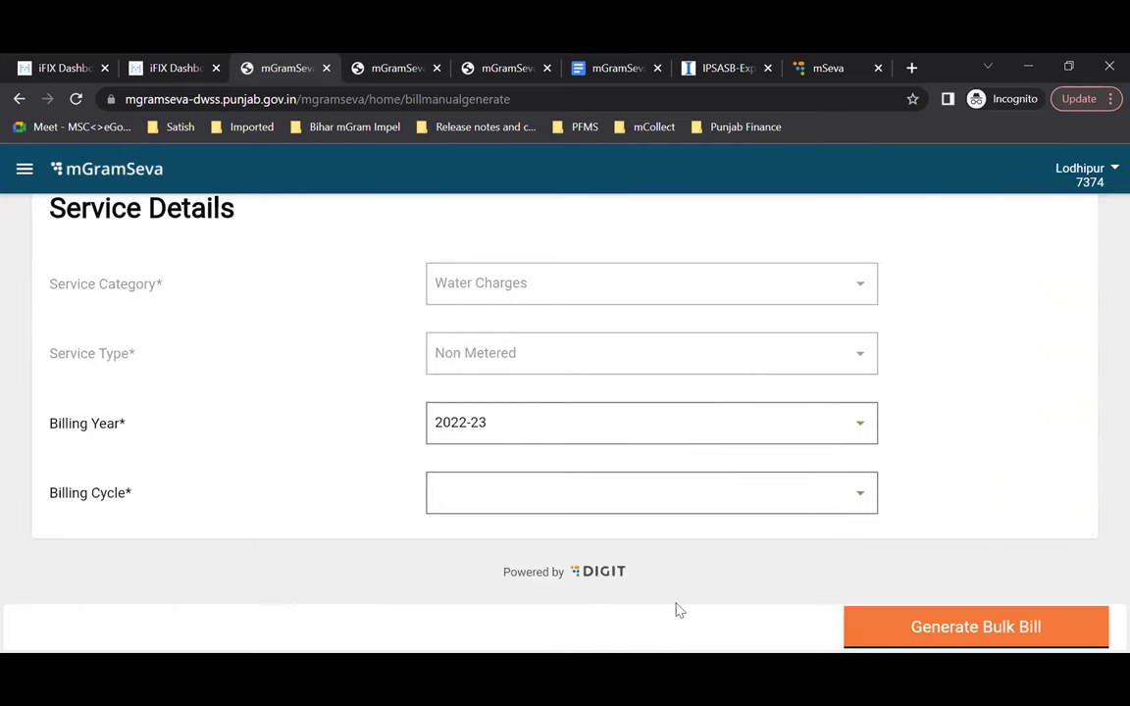
pyautogui.click(865, 499)
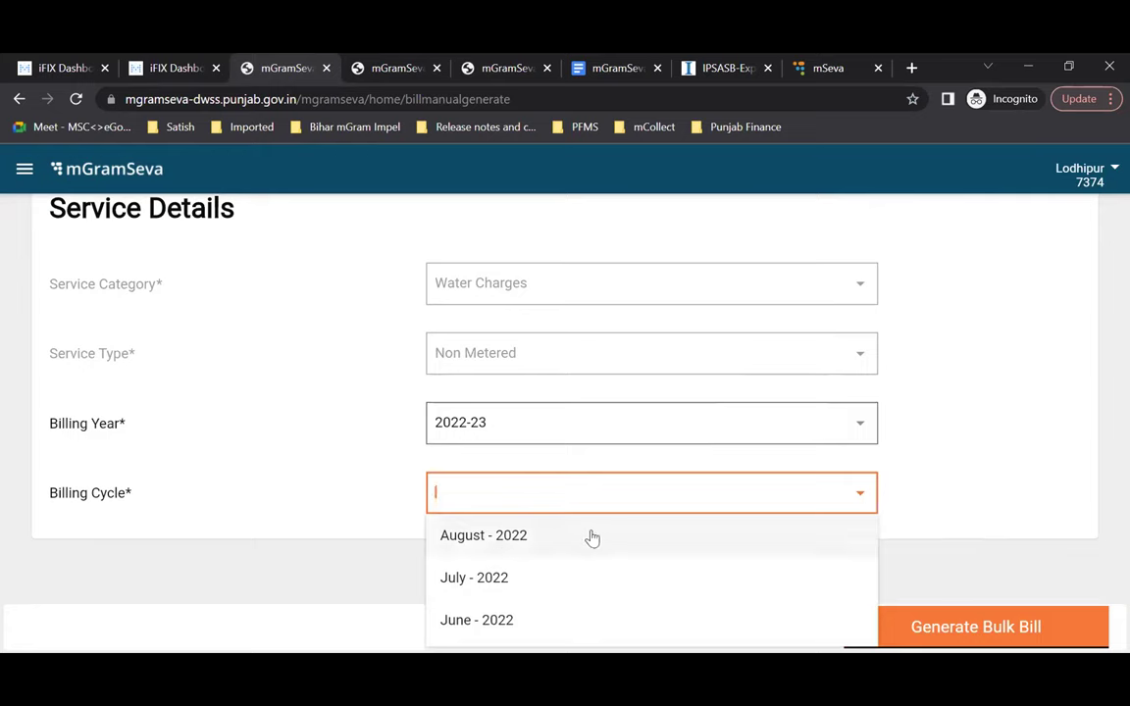
pyautogui.click(518, 542)
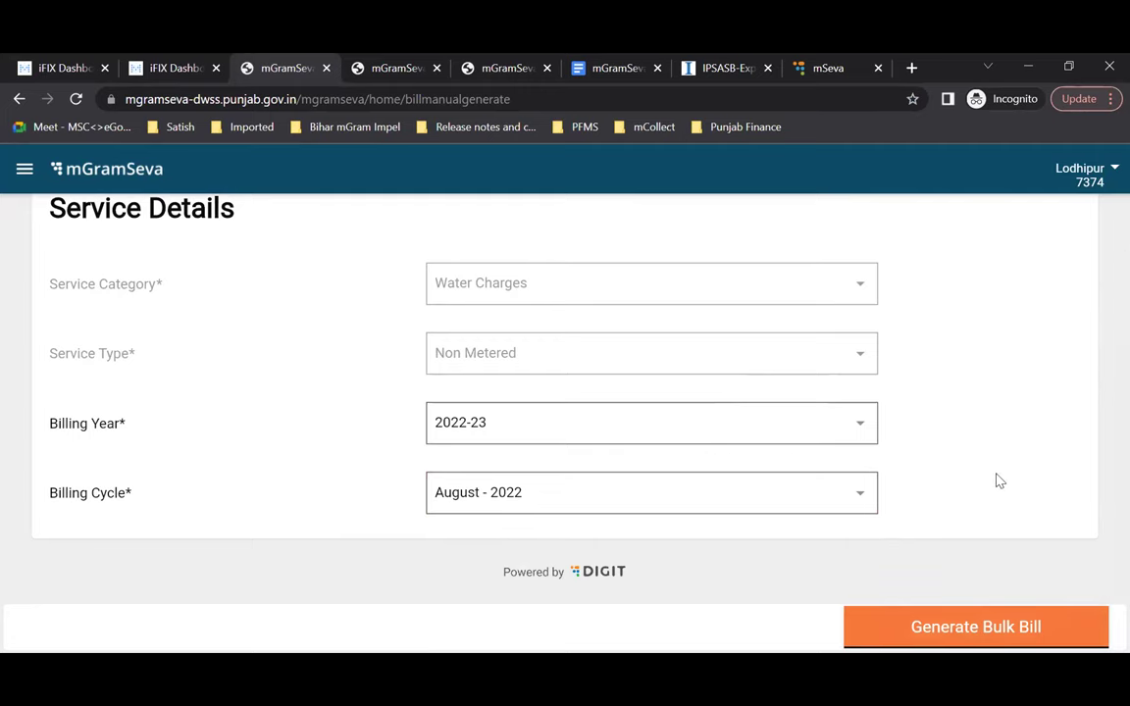
pyautogui.scroll(1, 996, 480)
pyautogui.scroll(-1, 996, 480)
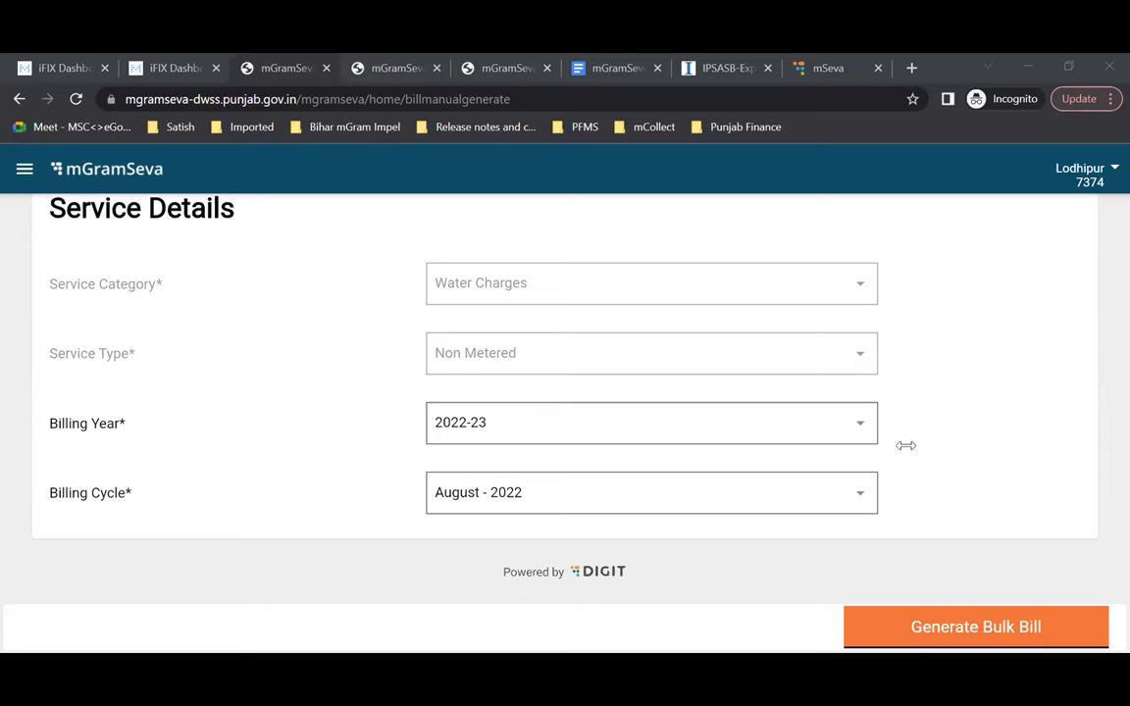
# Step: Leave the Generate Bulk Bill form and return to the Lodhipur home page
pyautogui.scroll(1, 907, 453)
# Step: Return to the home dashboard and open the empty Create Consumer details form
pyautogui.scroll(-1, 907, 453)
pyautogui.scroll(1, 345, 480)
pyautogui.click(64, 213)
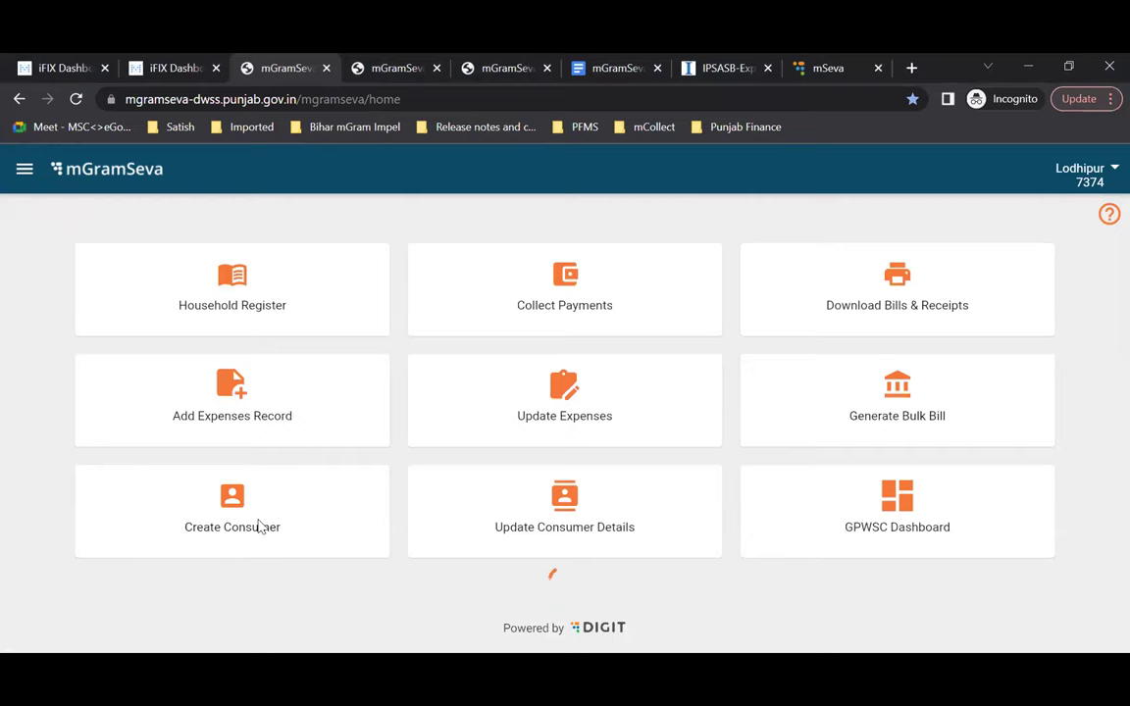
pyautogui.click(260, 527)
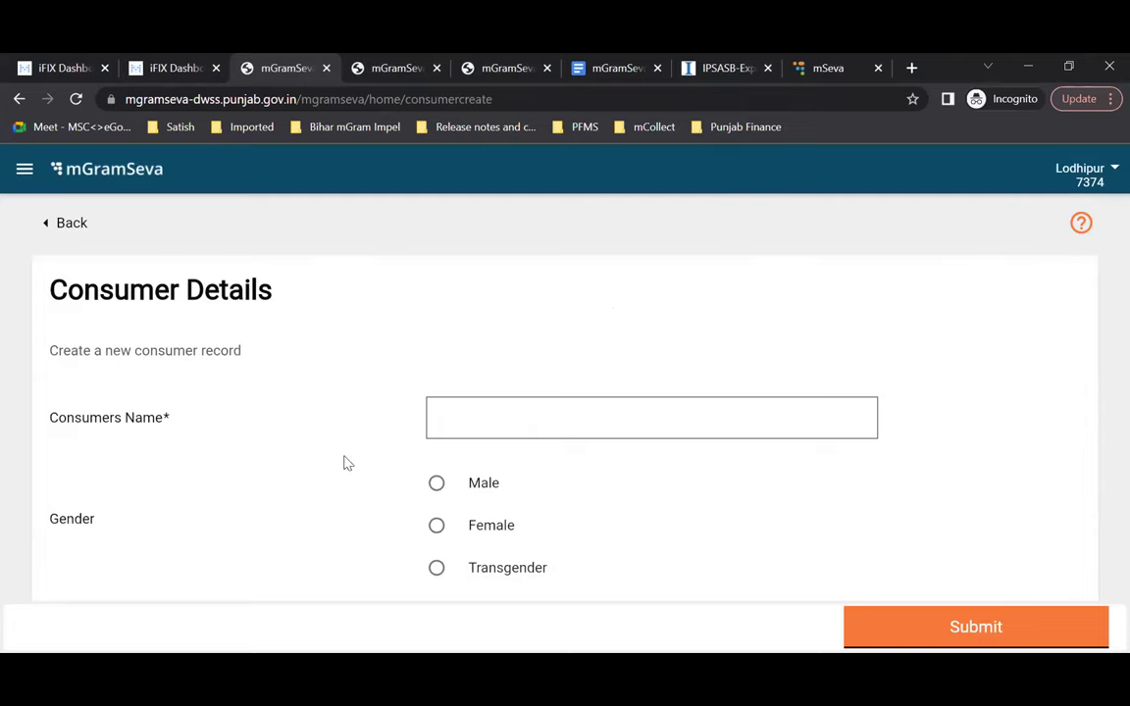
pyautogui.scroll(-1, 608, 464)
# Step: Enter the consumer's full name and set the gender to Male
pyautogui.click(520, 319)
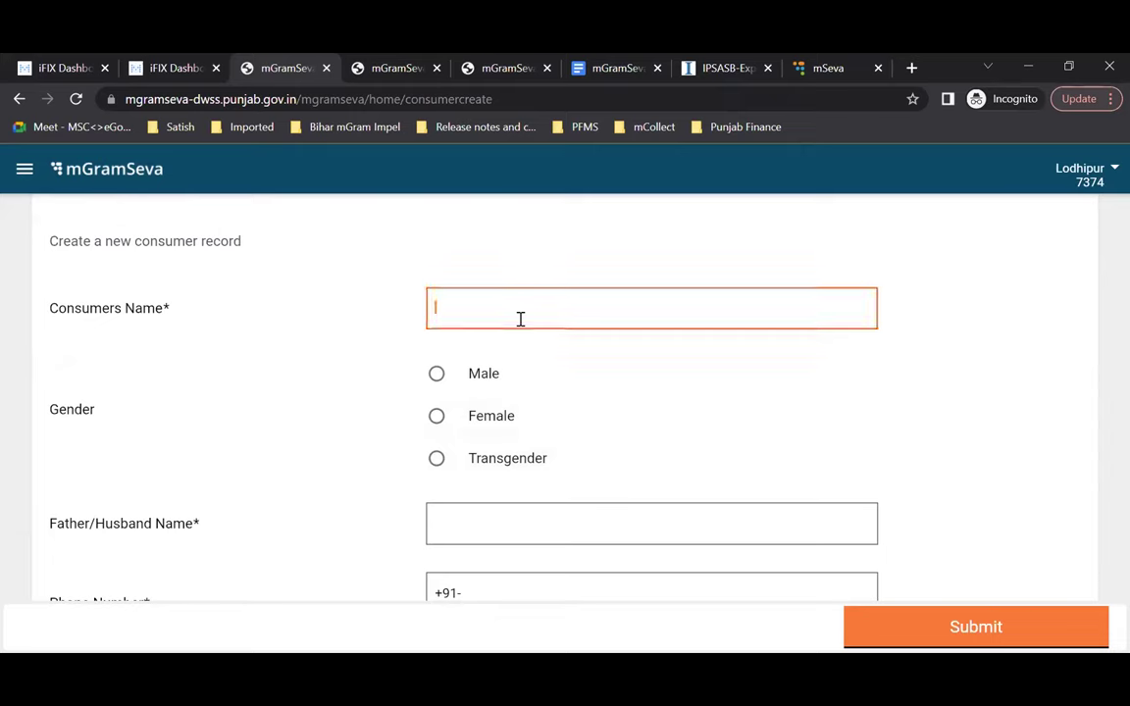
pyautogui.write('SAtytah')
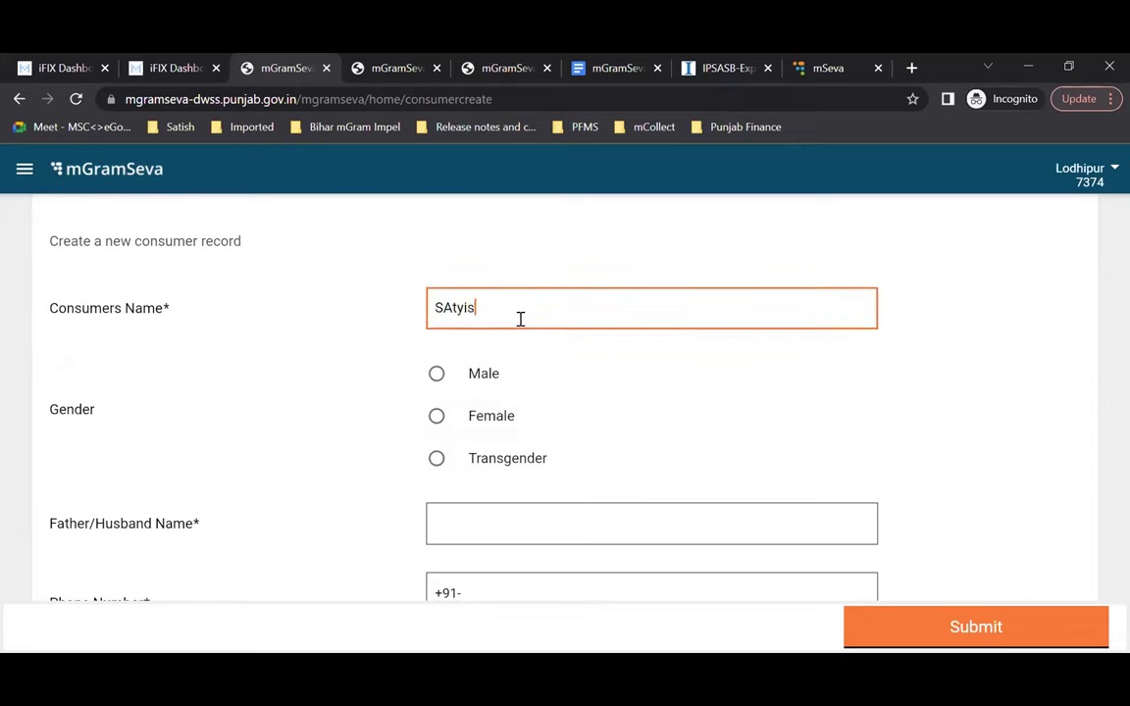
pyautogui.press('BackSpace')
pyautogui.press('BackSpace')
pyautogui.press('BackSpace')
pyautogui.press('BackSpace')
pyautogui.press('BackSpace')
pyautogui.press('BackSpace')
pyautogui.press('BackSpace')
pyautogui.write('Satrish')
pyautogui.press('BackSpace')
pyautogui.press('BackSpace')
pyautogui.press('BackSpace')
pyautogui.press('BackSpace')
pyautogui.write('ish')
pyautogui.click(436, 374)
pyautogui.scroll(-2, 577, 537)
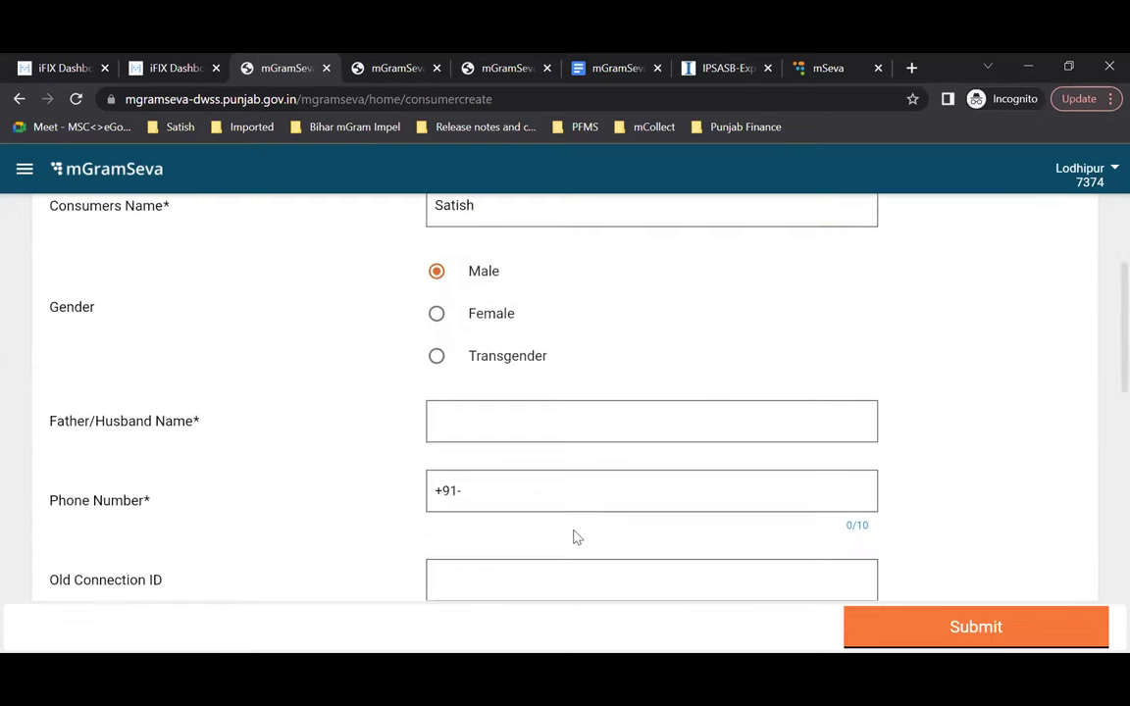
# Step: Fill in the father/husband name and the consumer's 10-digit phone number
pyautogui.click(547, 416)
pyautogui.write('MBN')
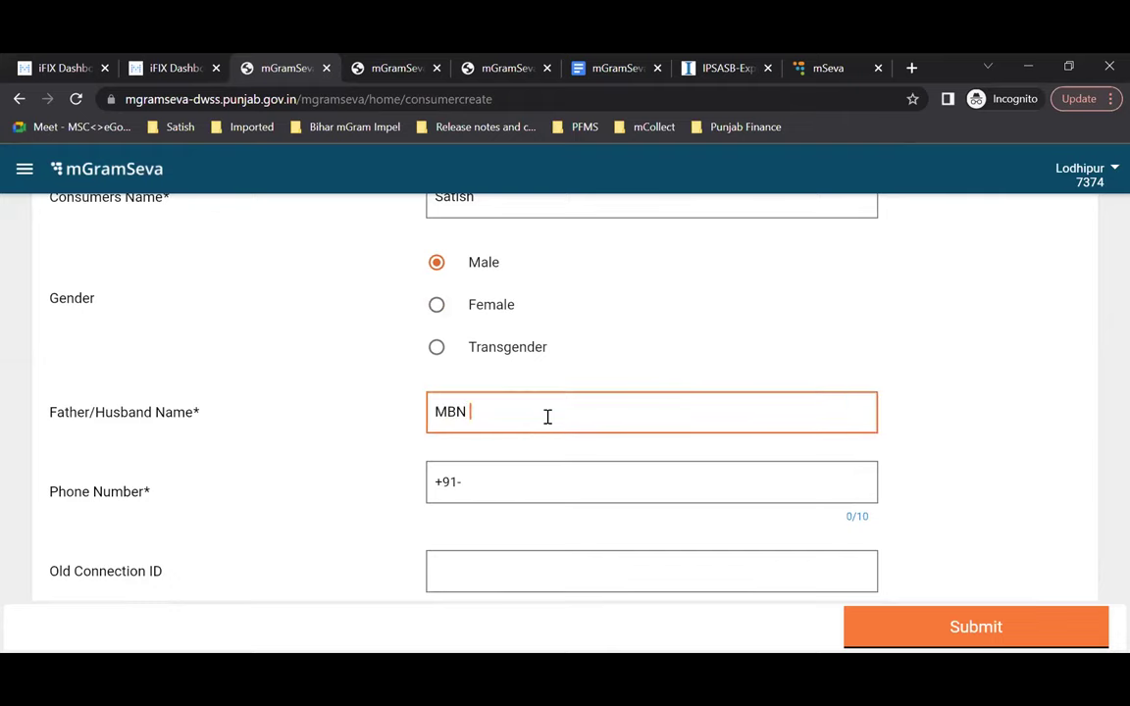
pyautogui.write(' gh')
pyautogui.scroll(-3, 552, 333)
pyautogui.click(560, 337)
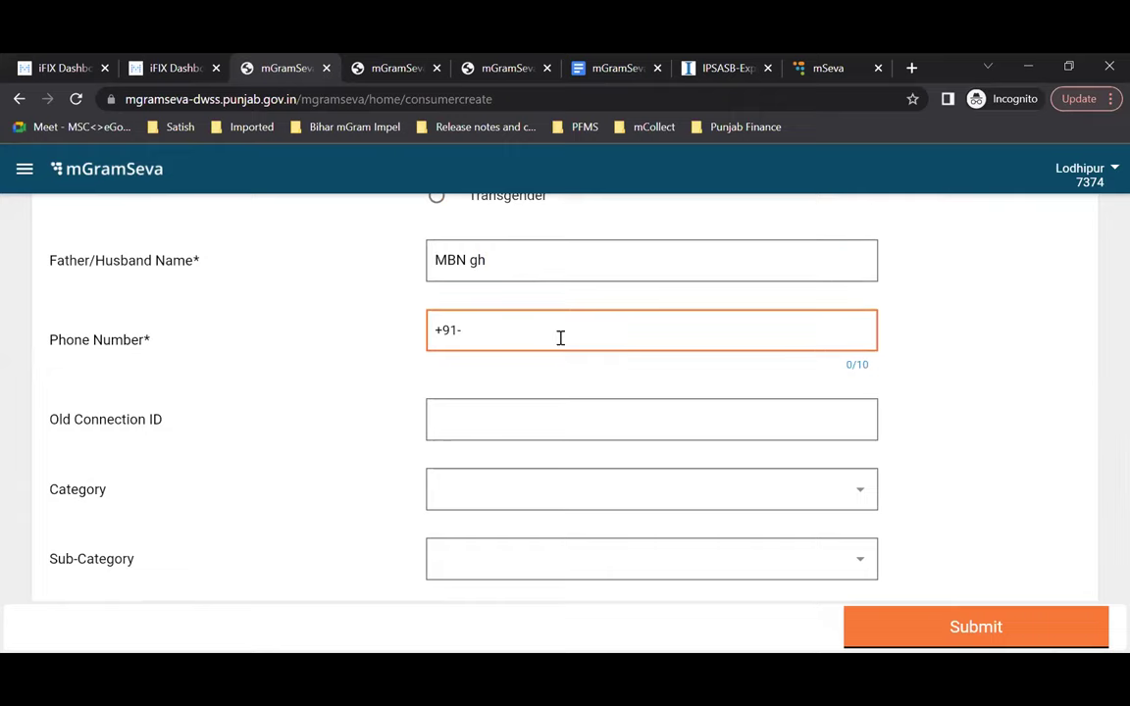
pyautogui.scroll(-2, 560, 338)
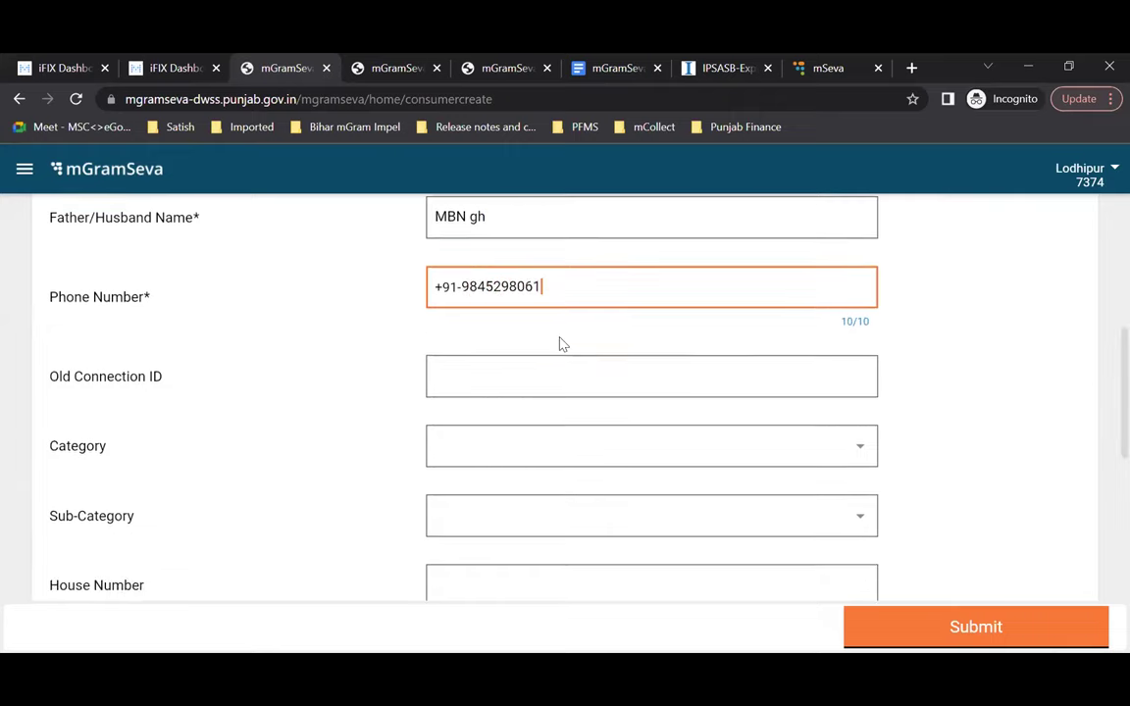
pyautogui.scroll(-1, 560, 338)
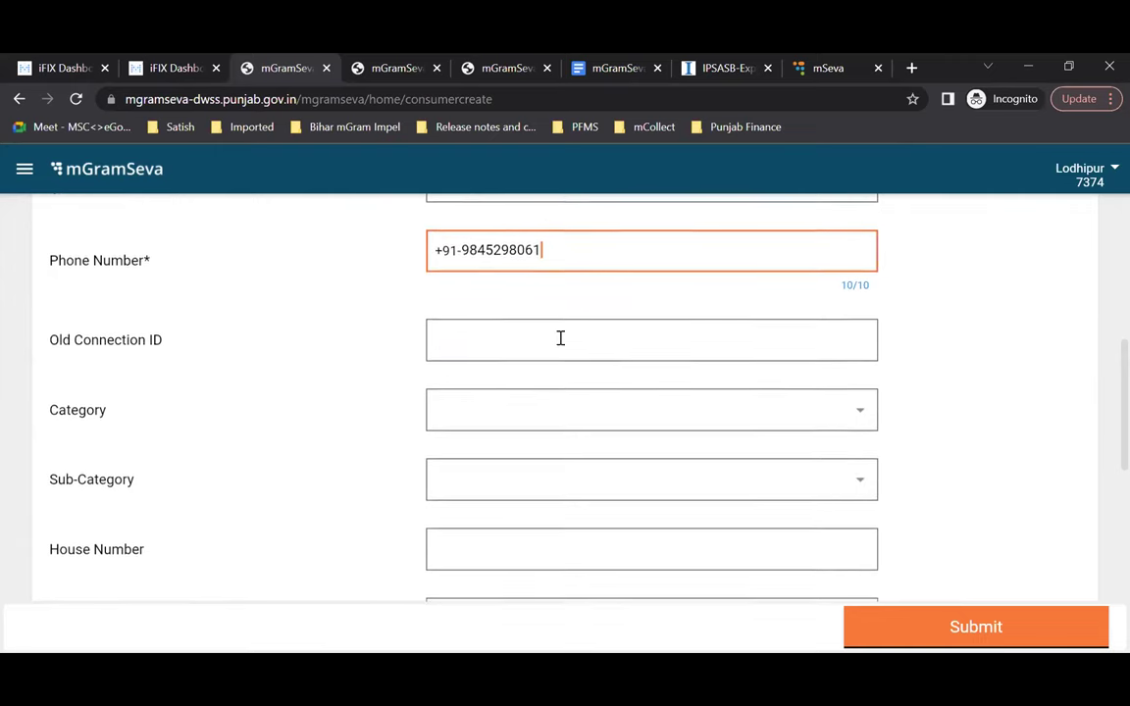
pyautogui.click(771, 339)
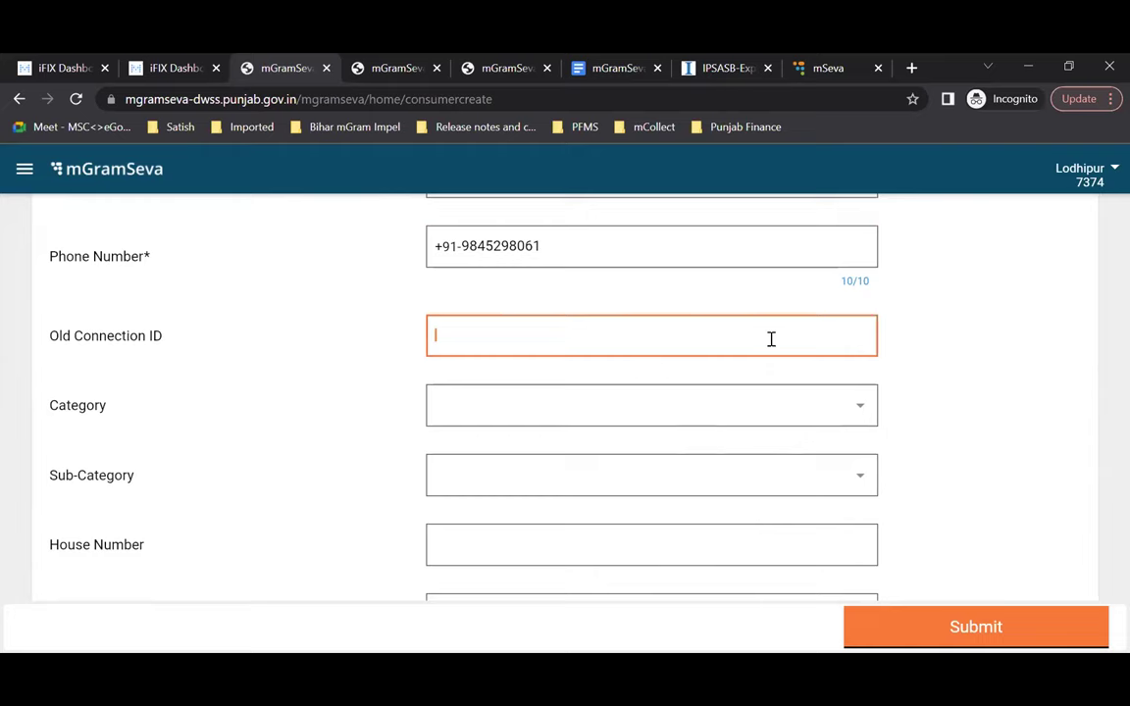
pyautogui.scroll(-1, 769, 341)
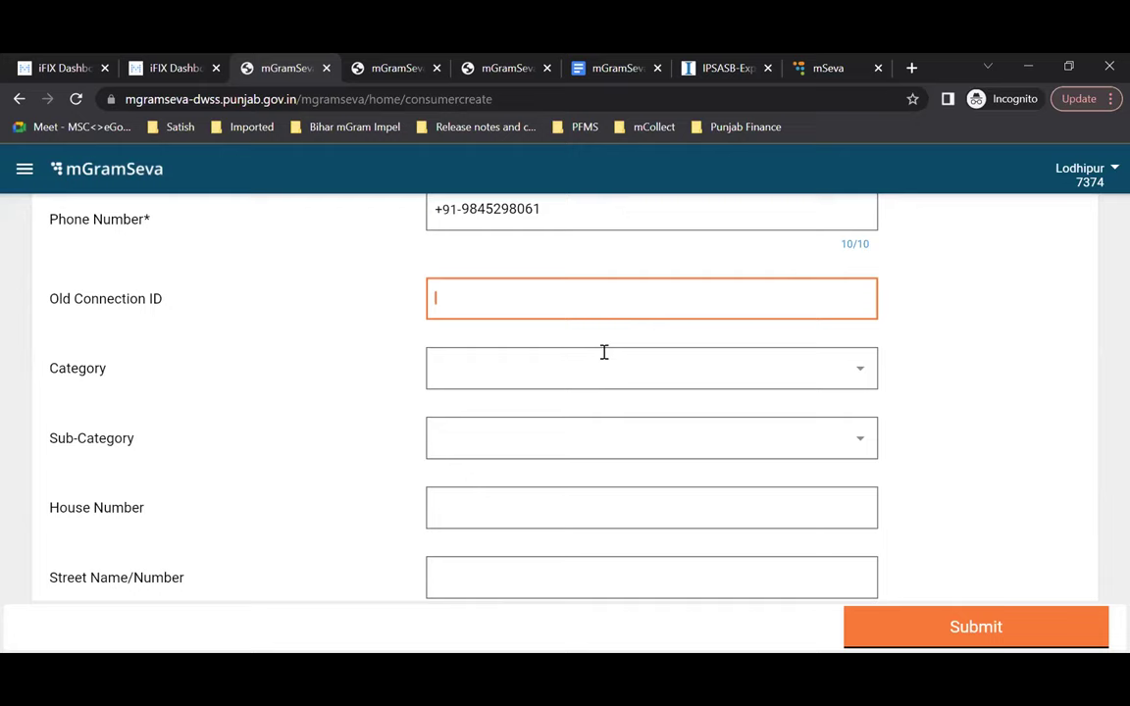
# Step: Choose APL as the category and SC as the sub-category
pyautogui.click(858, 369)
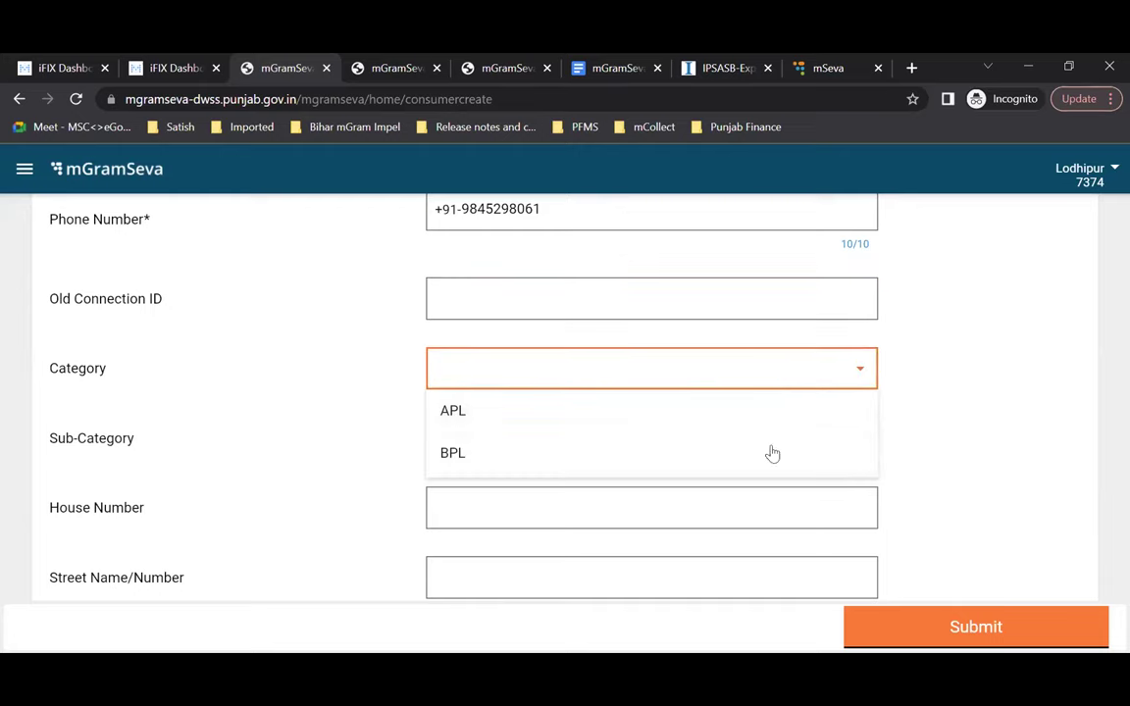
pyautogui.click(640, 424)
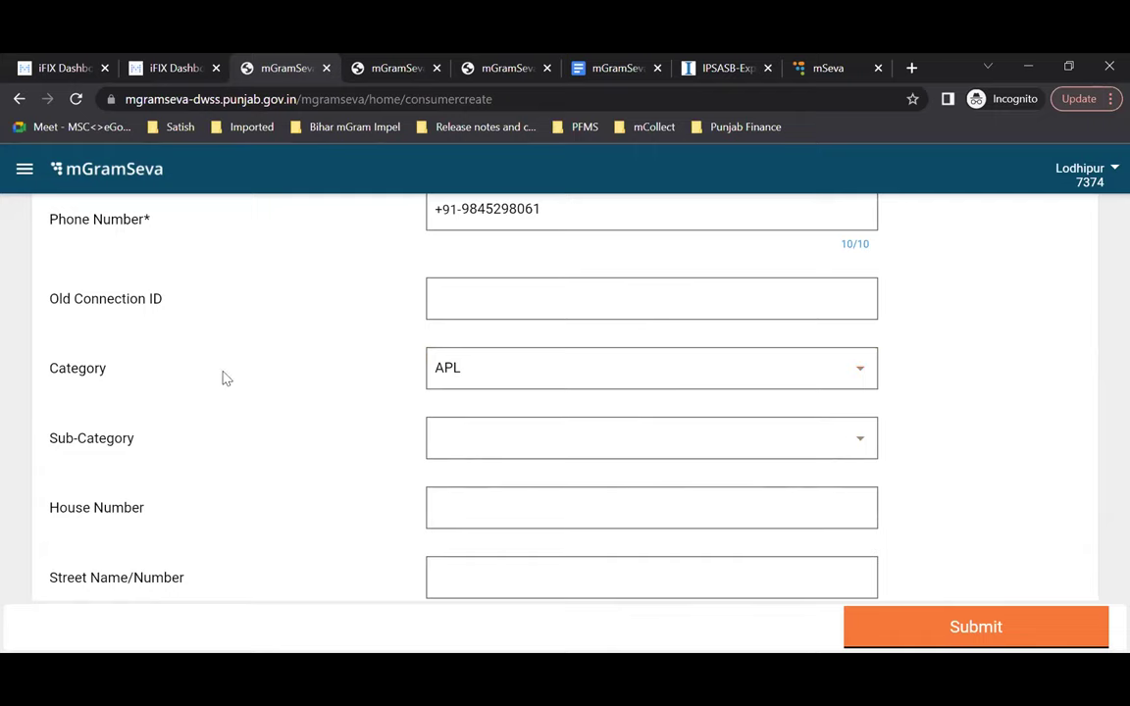
pyautogui.scroll(-1, 922, 467)
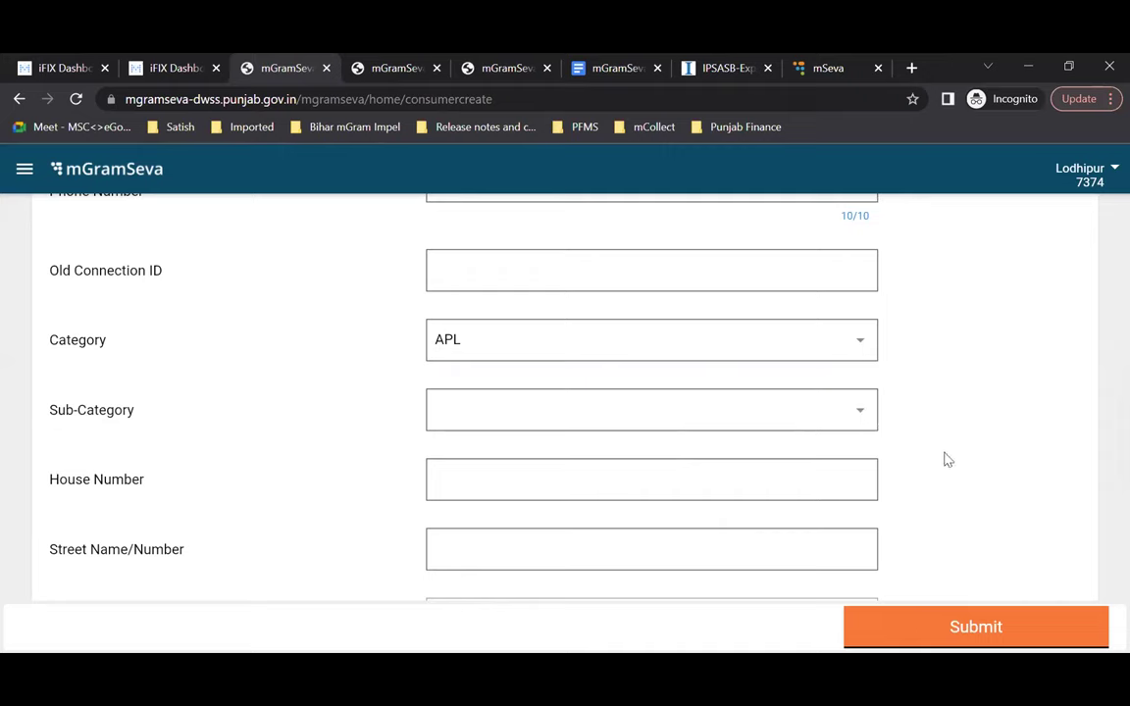
pyautogui.click(849, 413)
pyautogui.click(560, 467)
pyautogui.scroll(-1, 914, 423)
pyautogui.scroll(1, 914, 422)
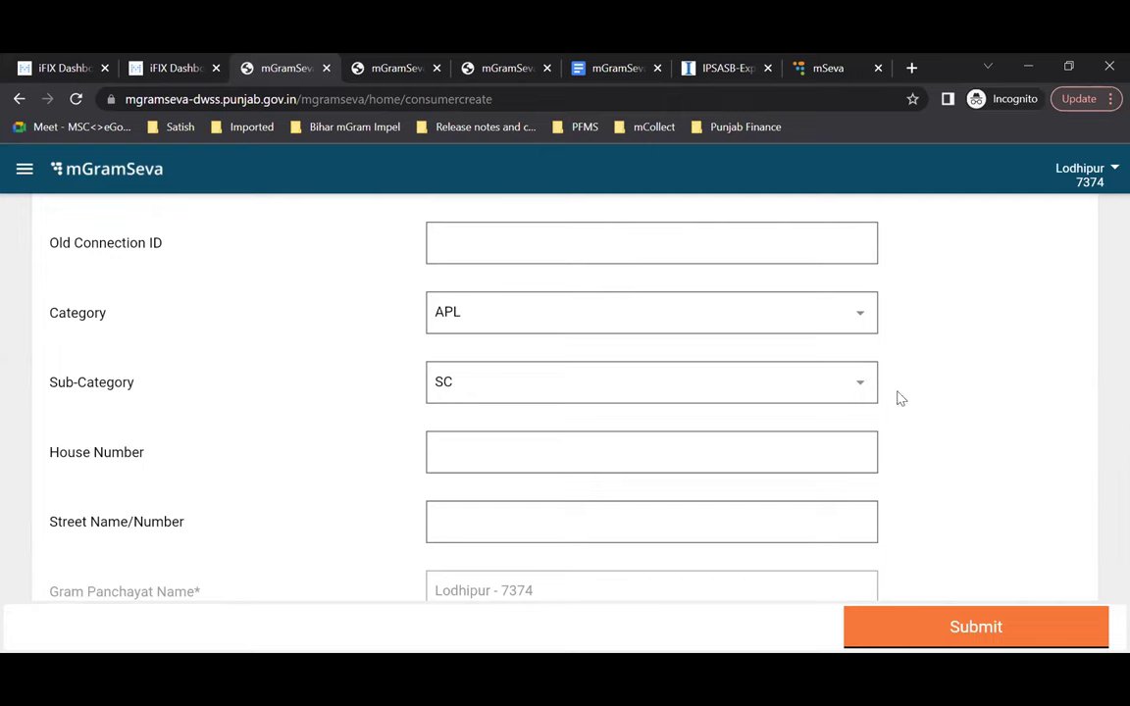
pyautogui.scroll(-1, 930, 406)
# Step: Move down past House Number and open the Type of Connection choices
pyautogui.click(728, 409)
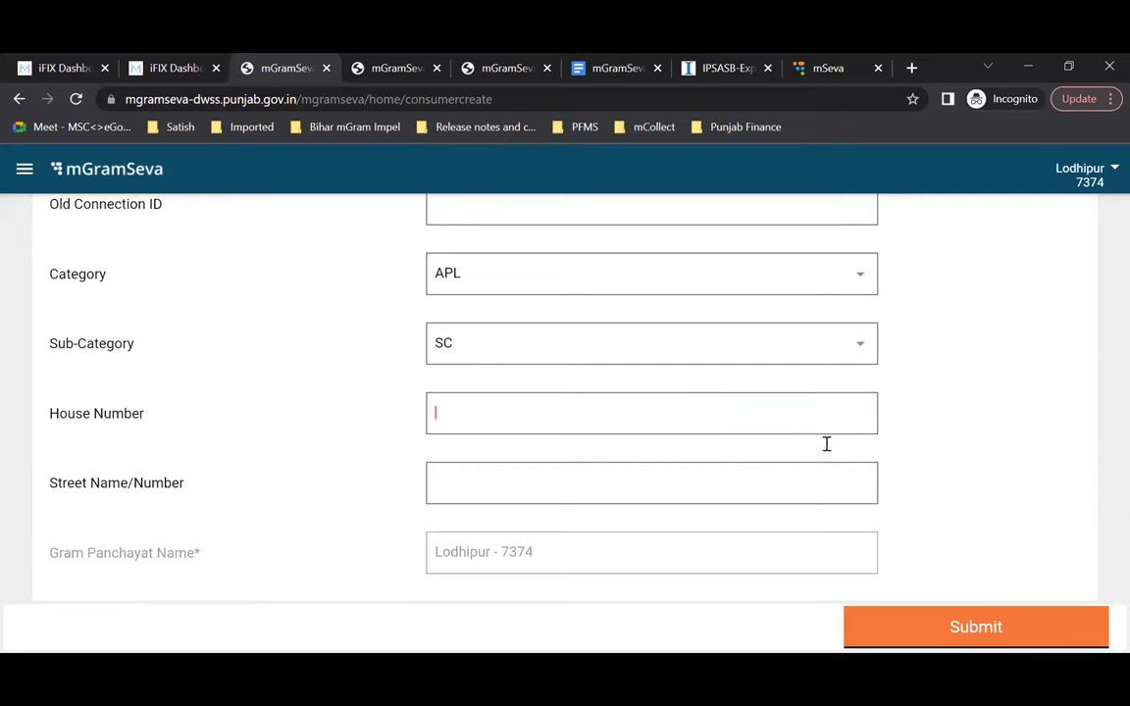
pyautogui.scroll(-2, 859, 458)
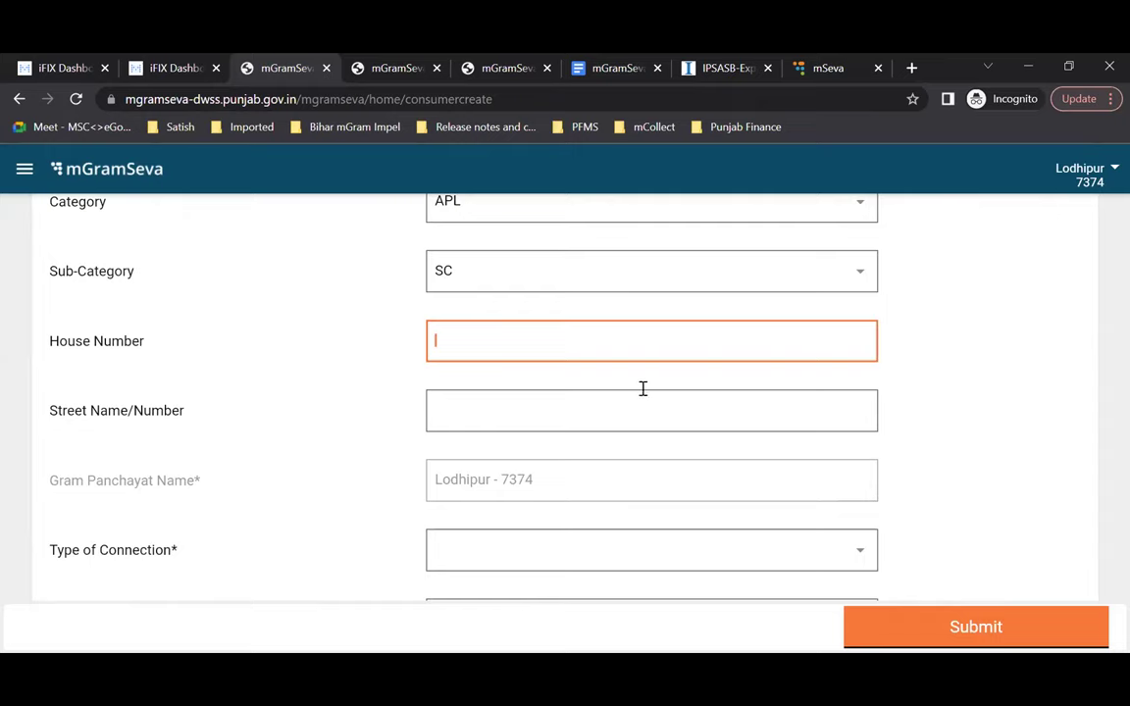
pyautogui.scroll(-1, 938, 389)
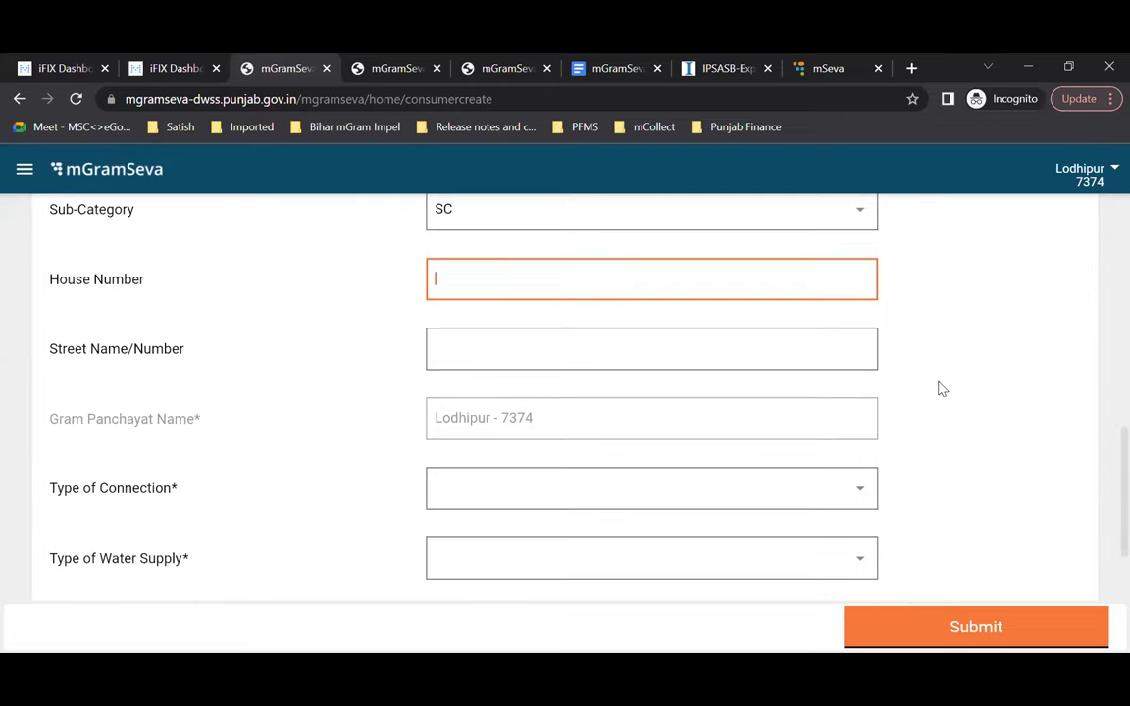
pyautogui.scroll(-1, 938, 389)
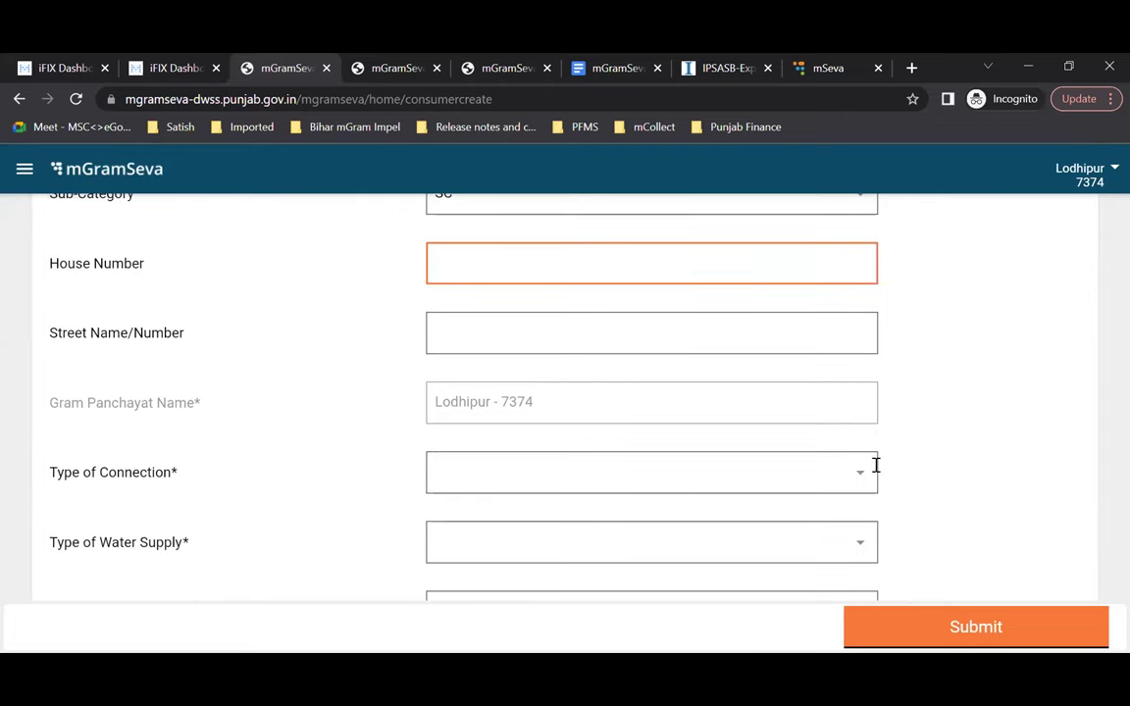
pyautogui.scroll(-2, 872, 465)
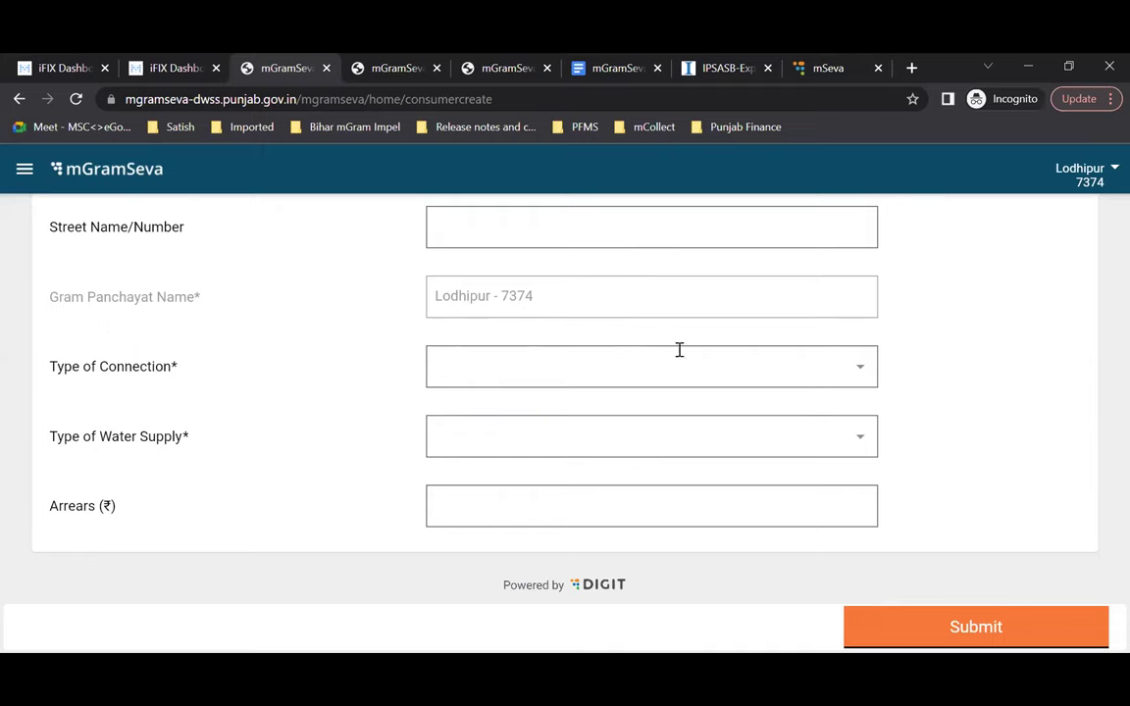
pyautogui.click(544, 366)
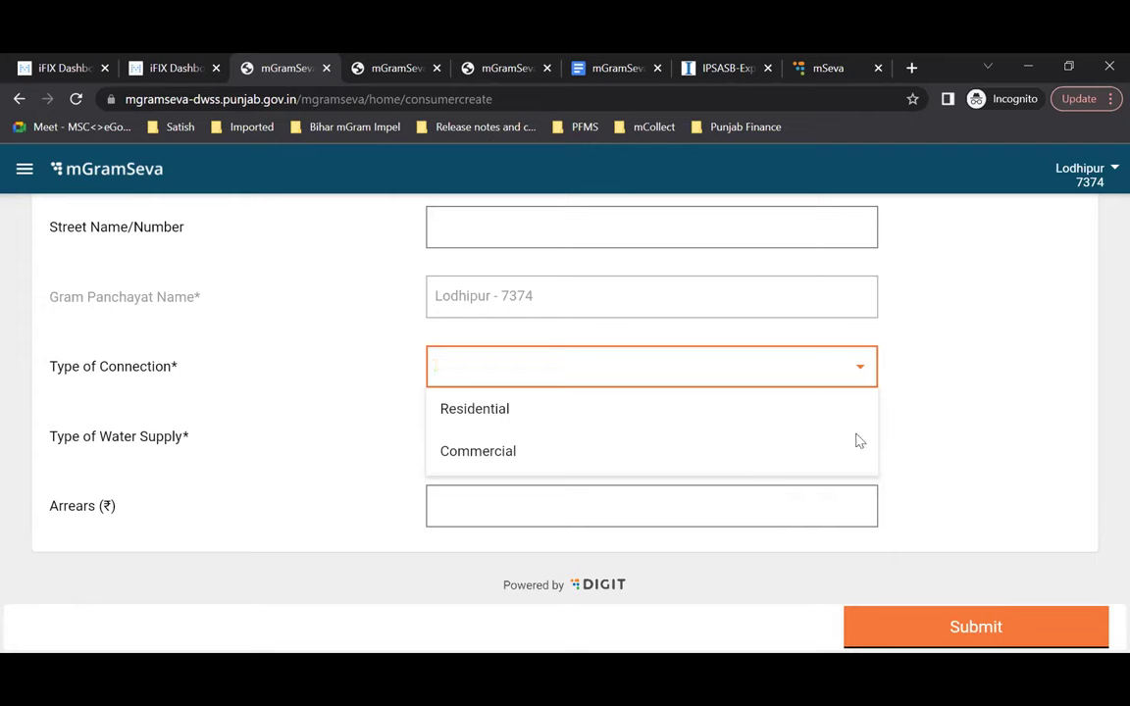
# Step: Make the connection Residential with a Metered water supply
pyautogui.click(500, 417)
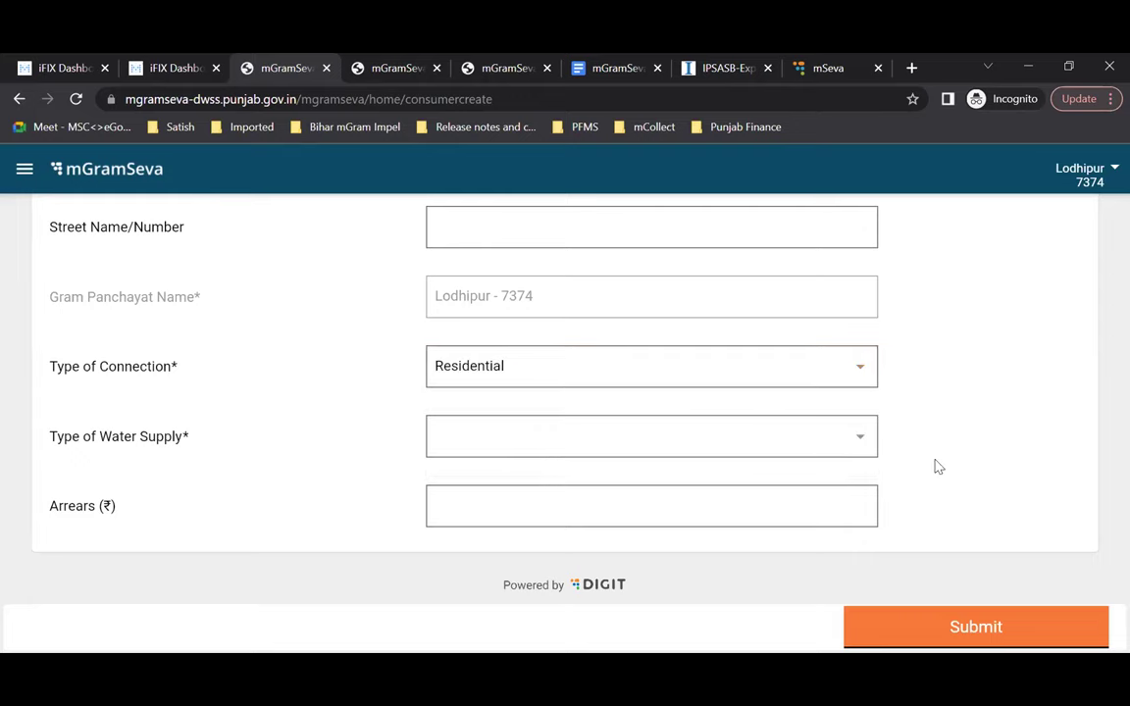
pyautogui.click(847, 449)
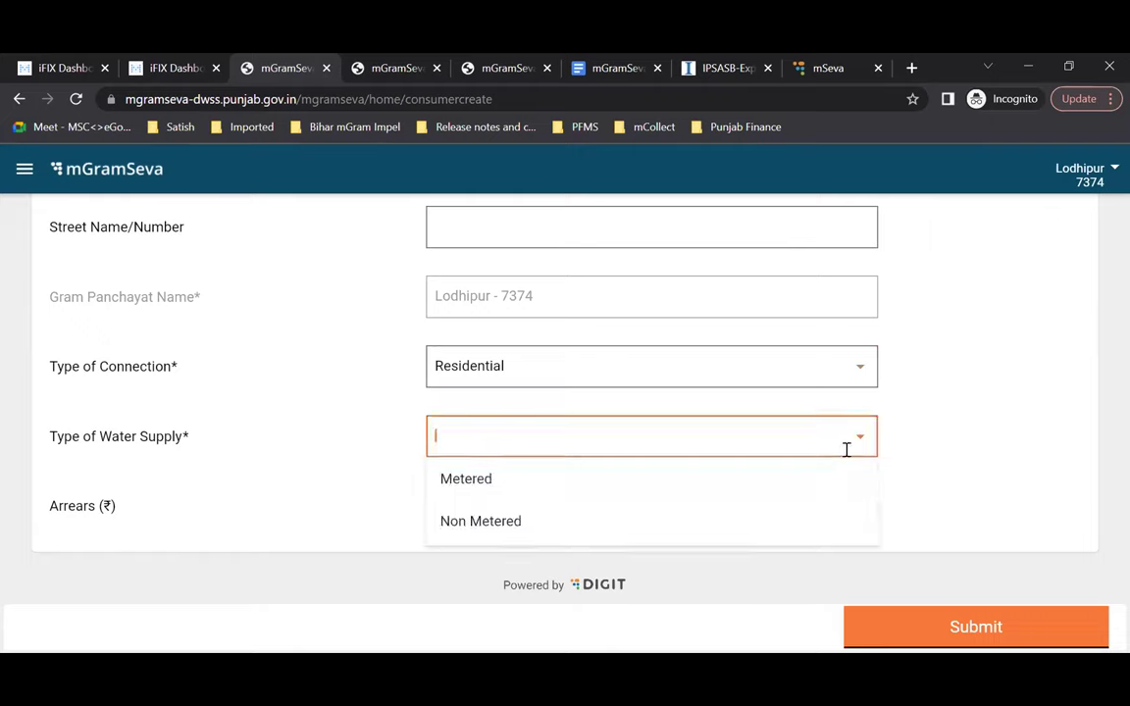
pyautogui.click(589, 480)
pyautogui.scroll(-1, 590, 490)
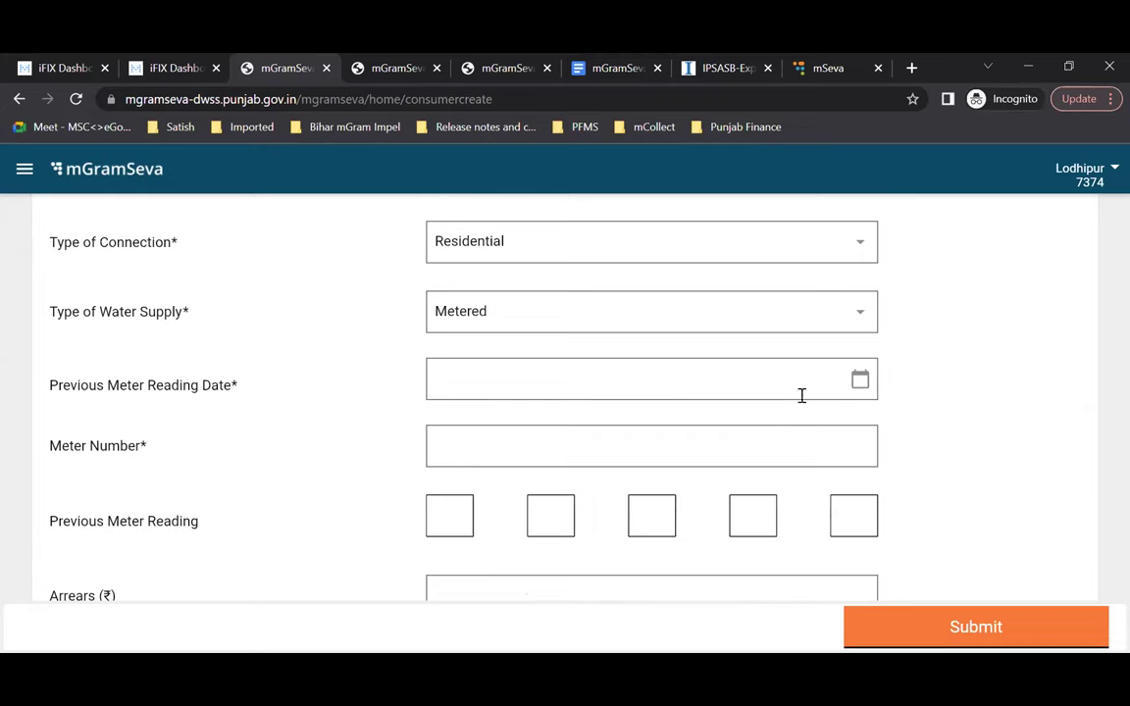
# Step: Pick 1 August 2022 in the calendar as the previous meter reading date
pyautogui.click(704, 444)
pyautogui.click(745, 385)
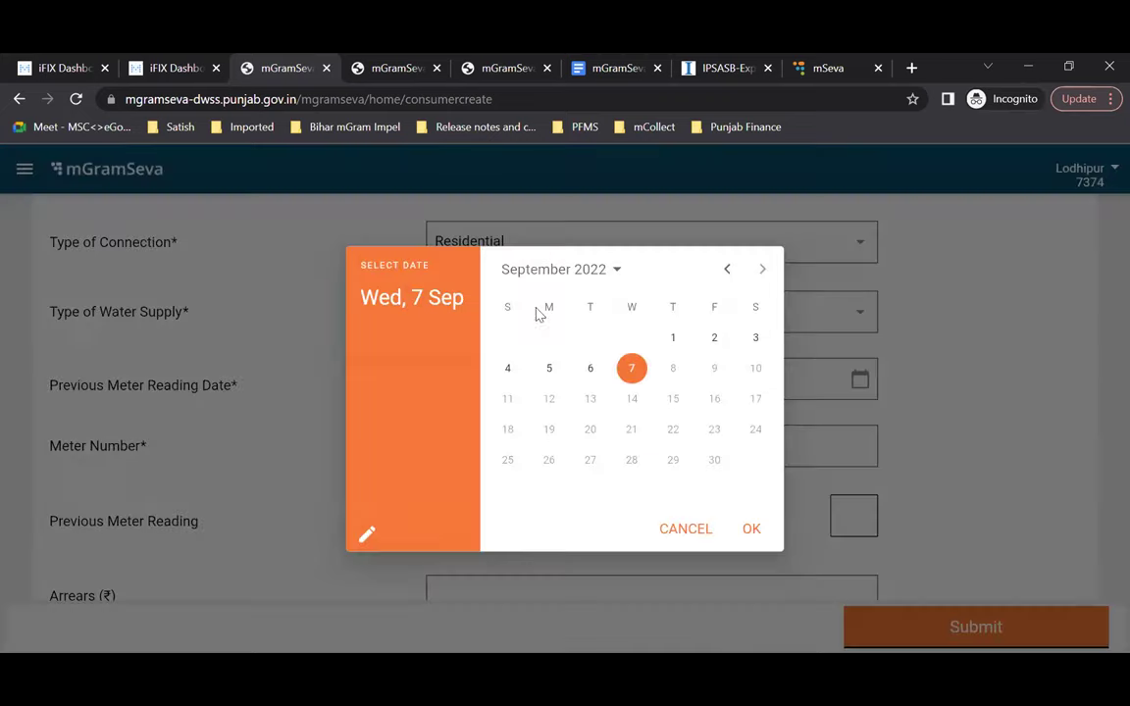
pyautogui.click(727, 269)
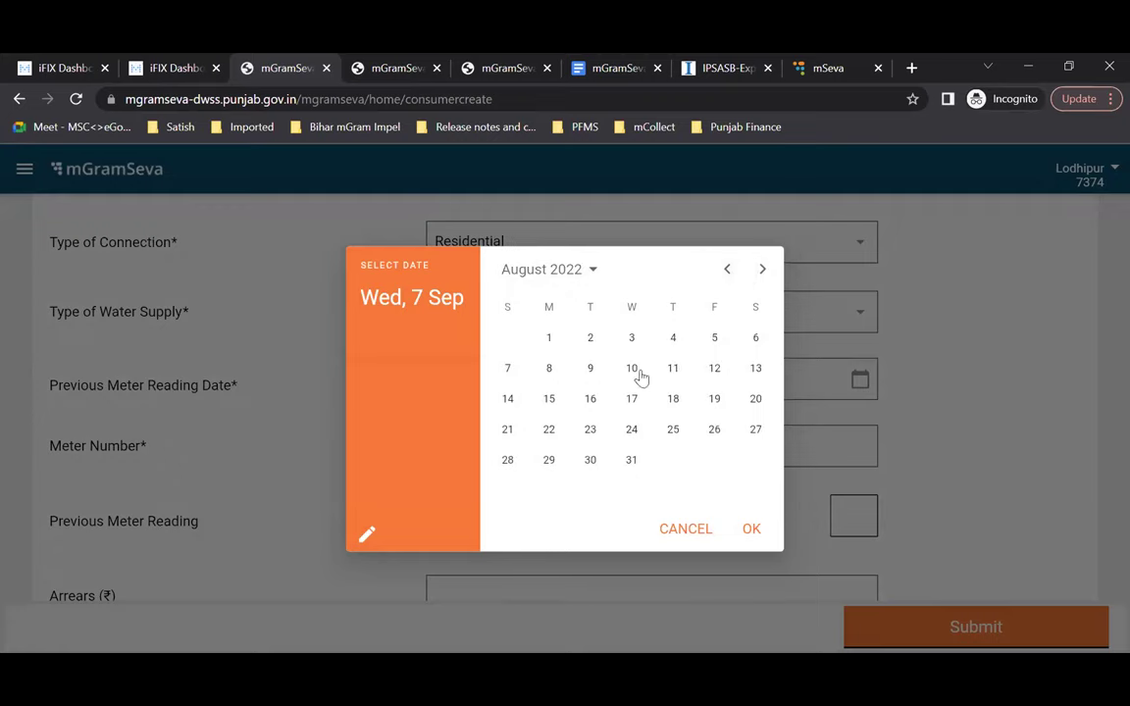
pyautogui.click(550, 340)
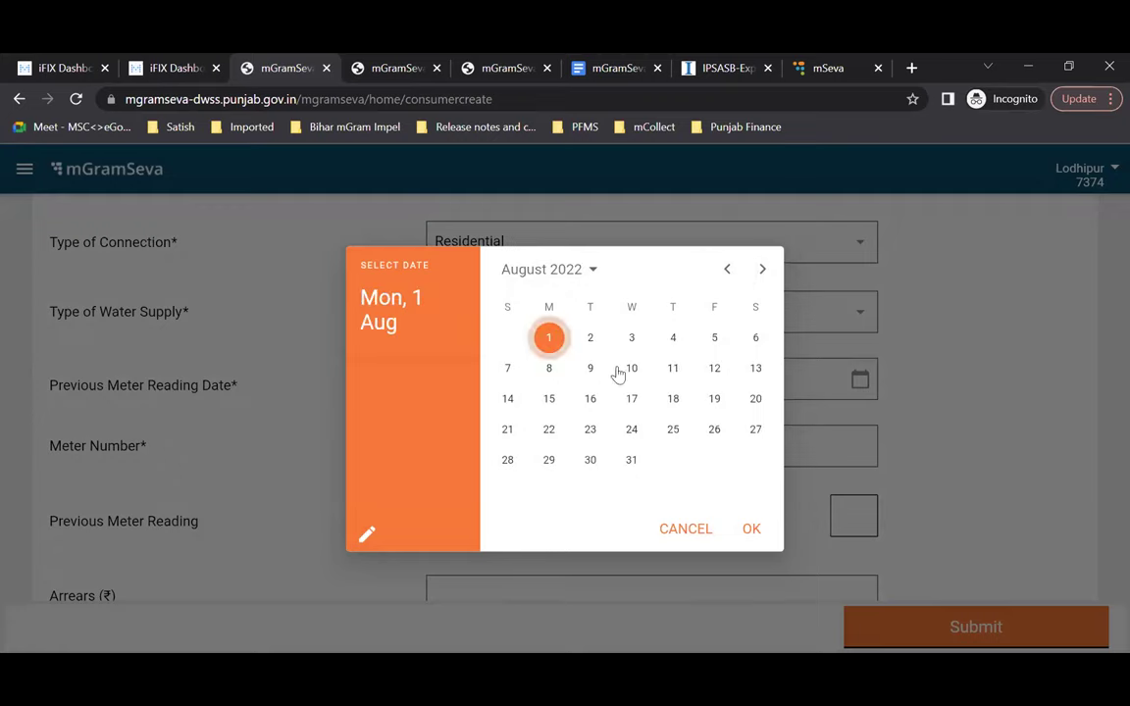
pyautogui.click(751, 528)
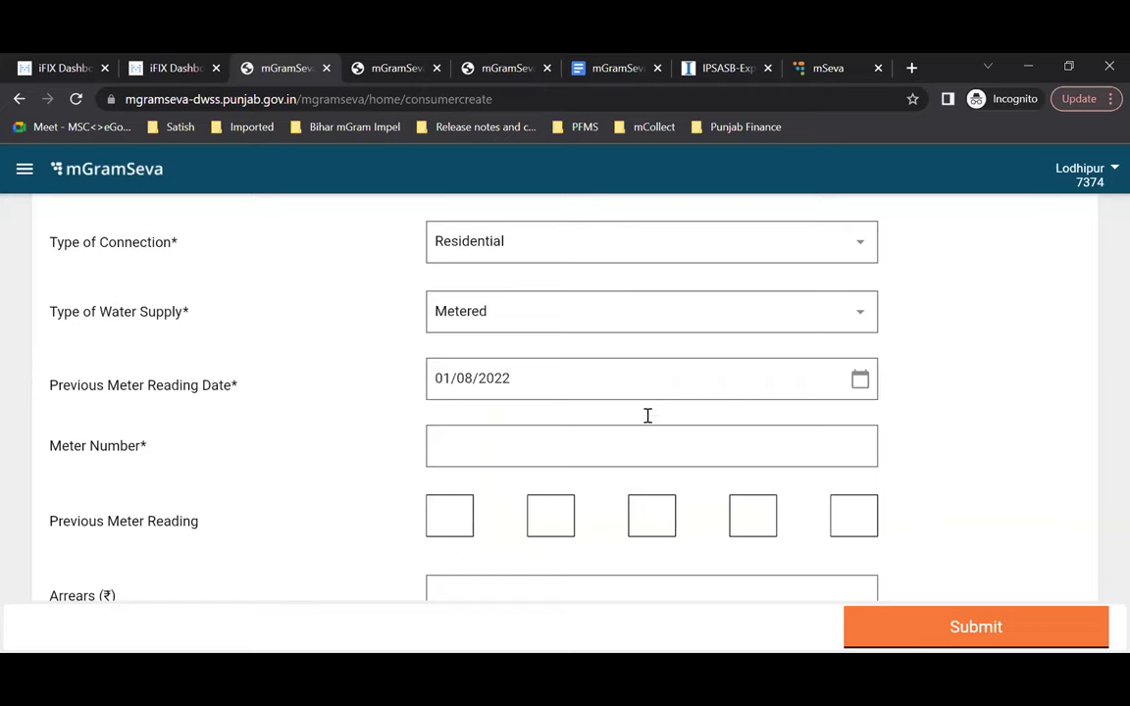
# Step: Enter the meter number and a previous meter reading of 10050
pyautogui.click(621, 441)
pyautogui.write('57676576')
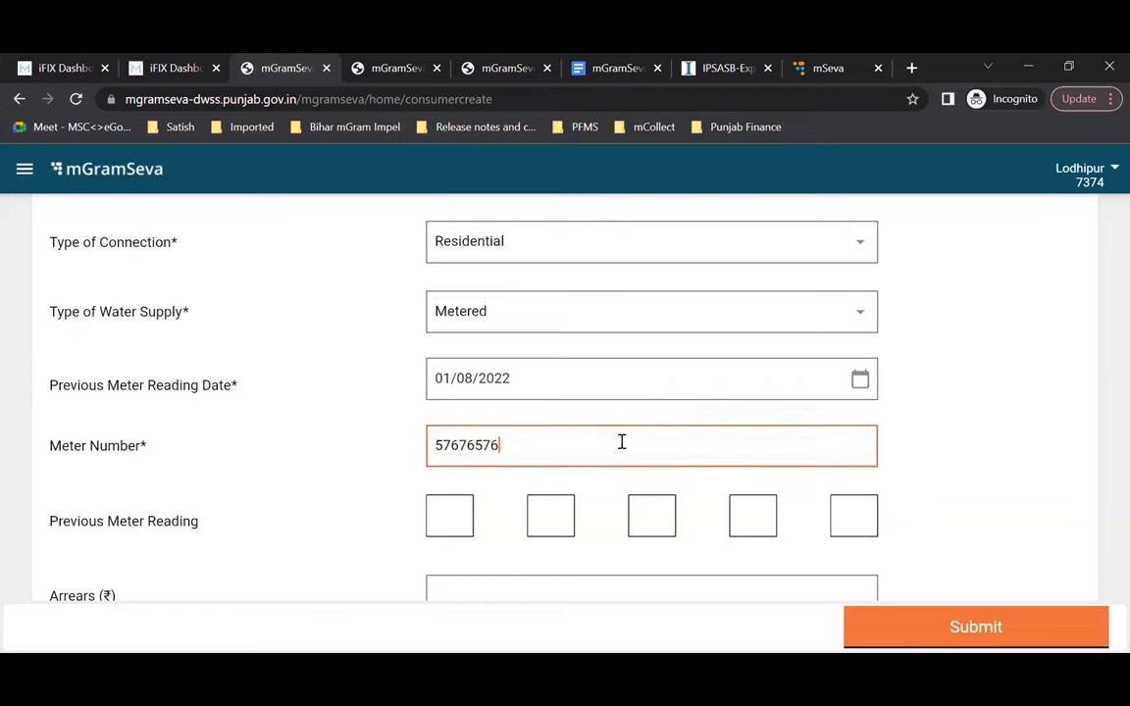
pyautogui.scroll(-1, 621, 442)
pyautogui.click(459, 467)
pyautogui.write('10050')
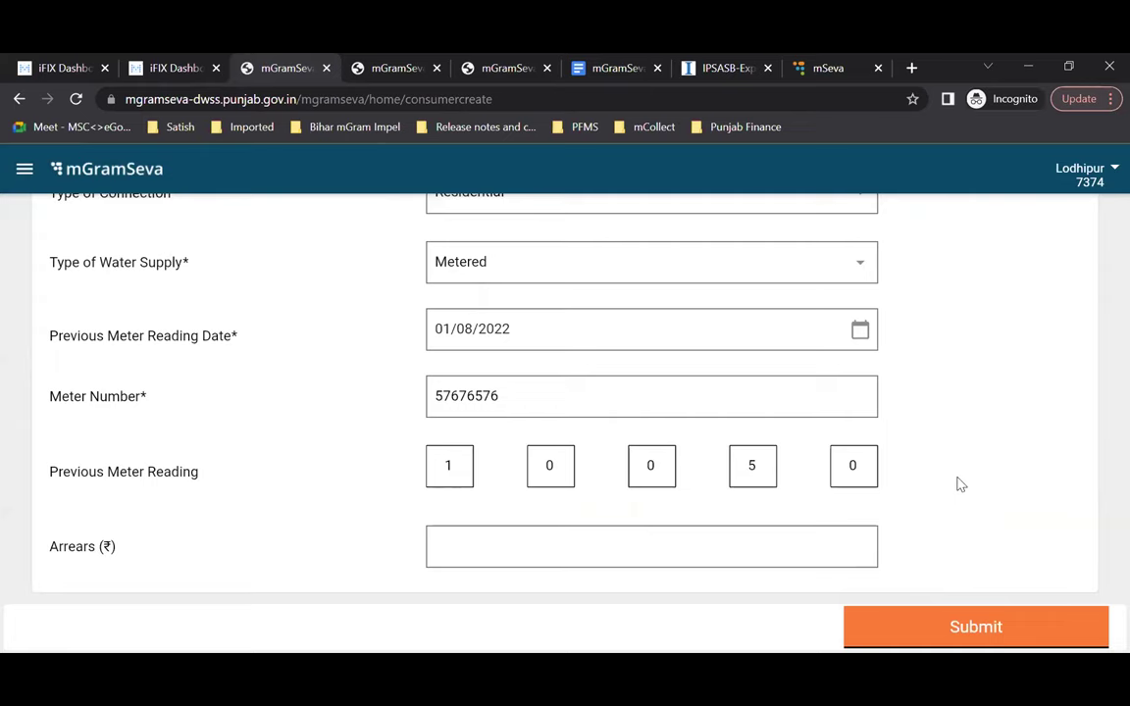
pyautogui.scroll(-1, 961, 484)
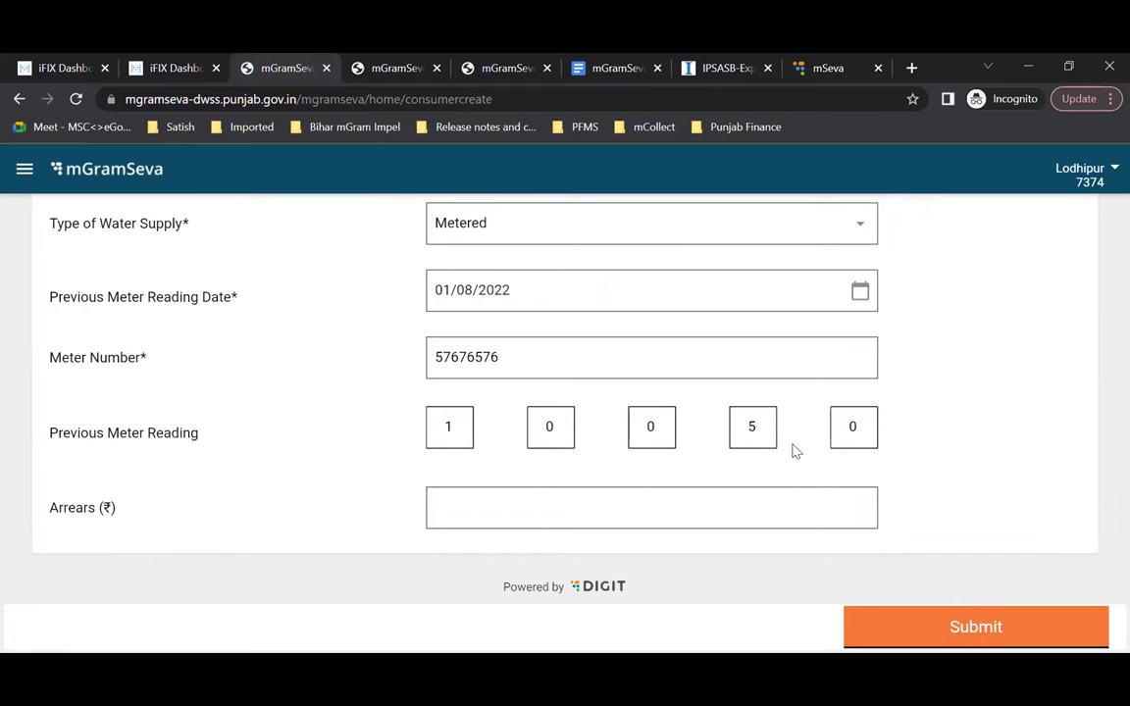
pyautogui.scroll(-1, 794, 450)
pyautogui.click(565, 487)
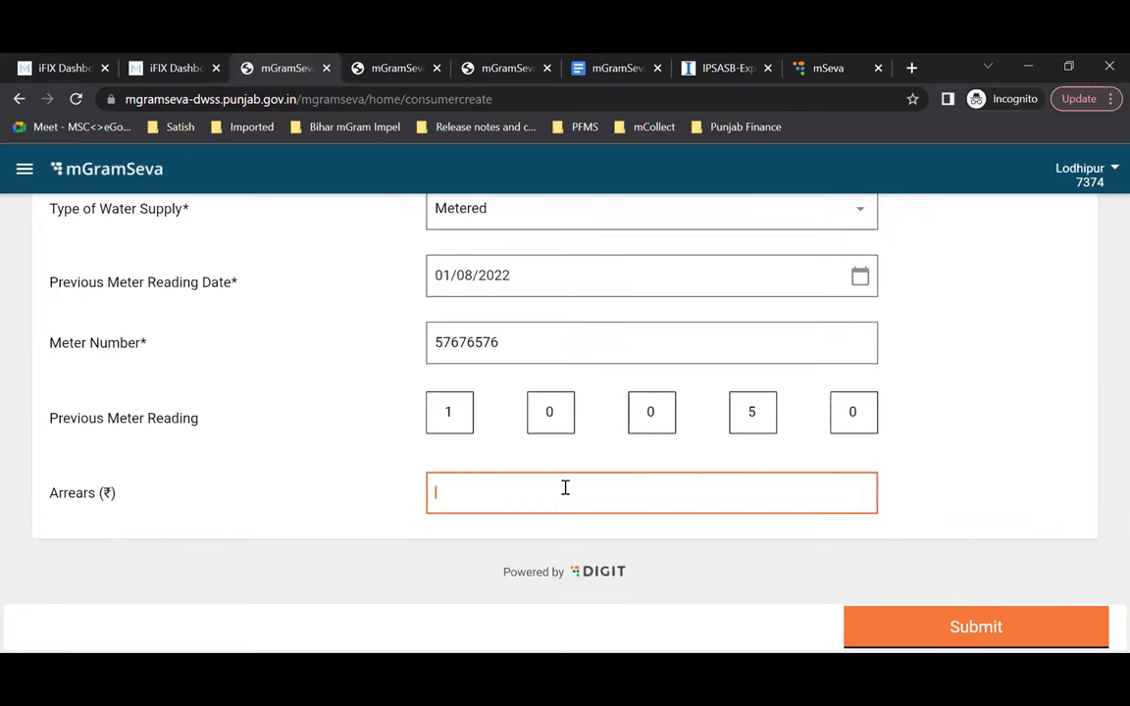
pyautogui.scroll(1, 565, 488)
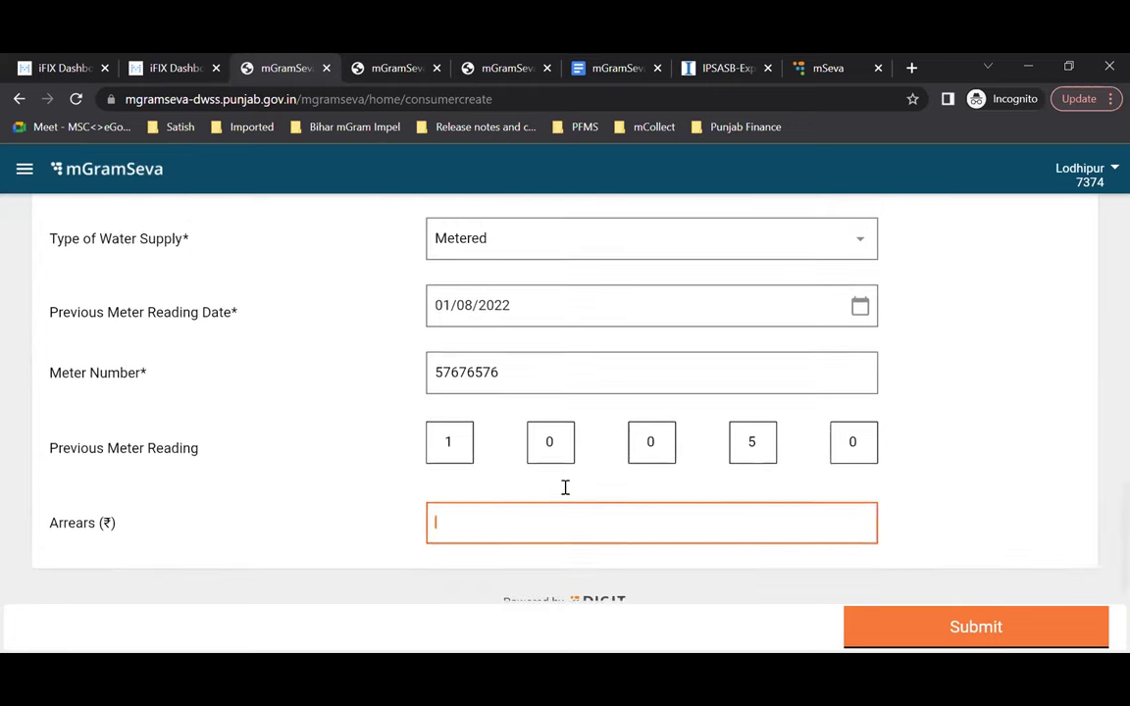
pyautogui.click(461, 334)
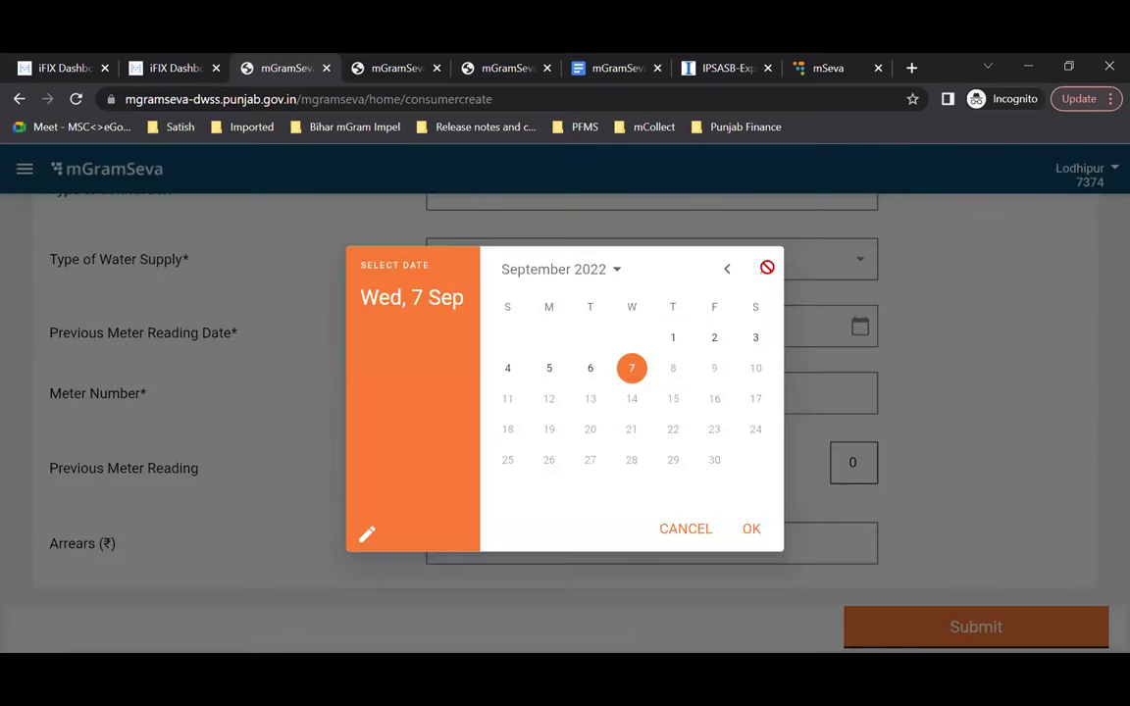
pyautogui.click(725, 525)
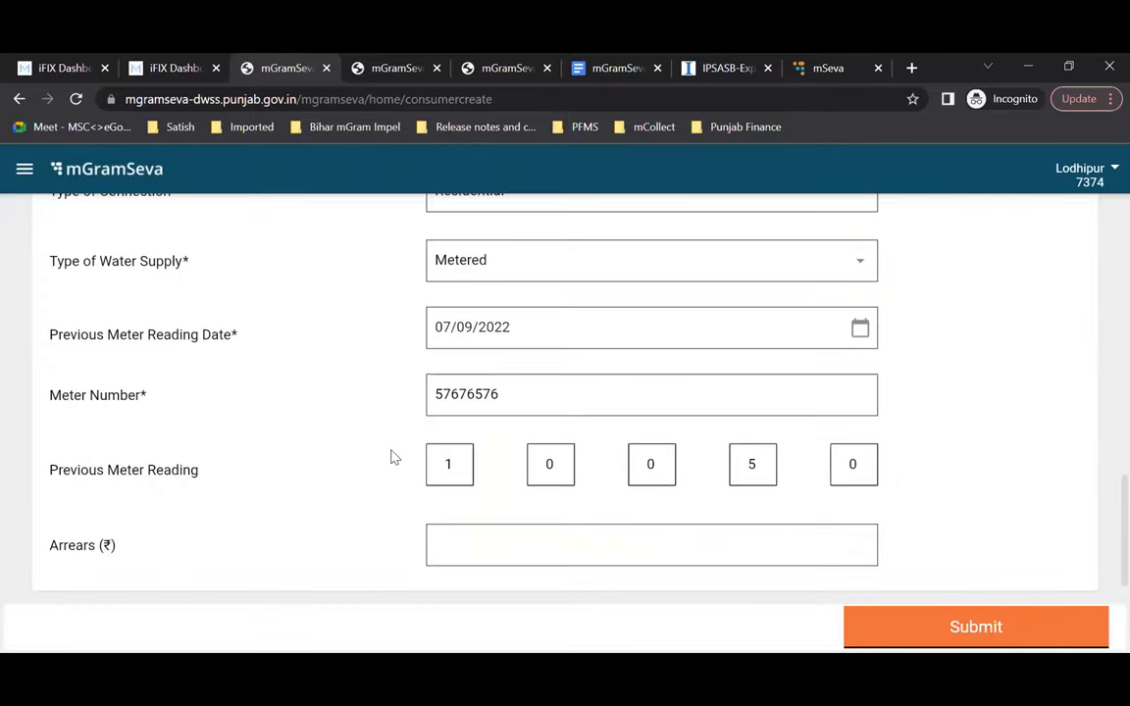
pyautogui.scroll(1, 357, 411)
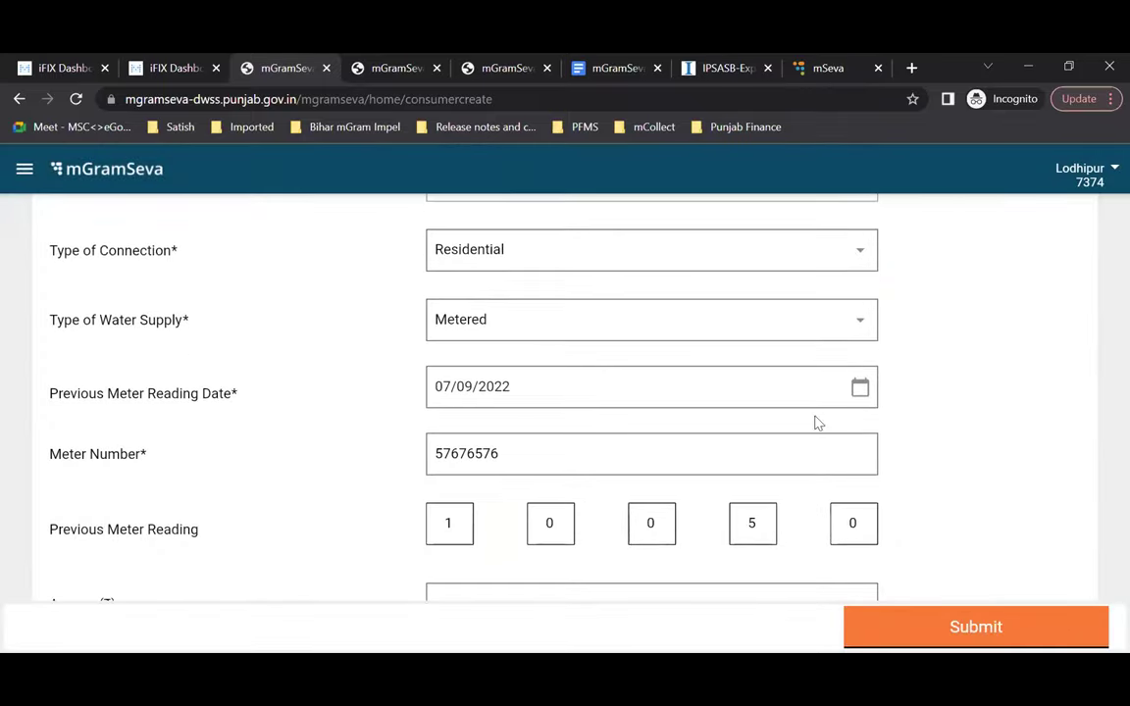
pyautogui.click(860, 387)
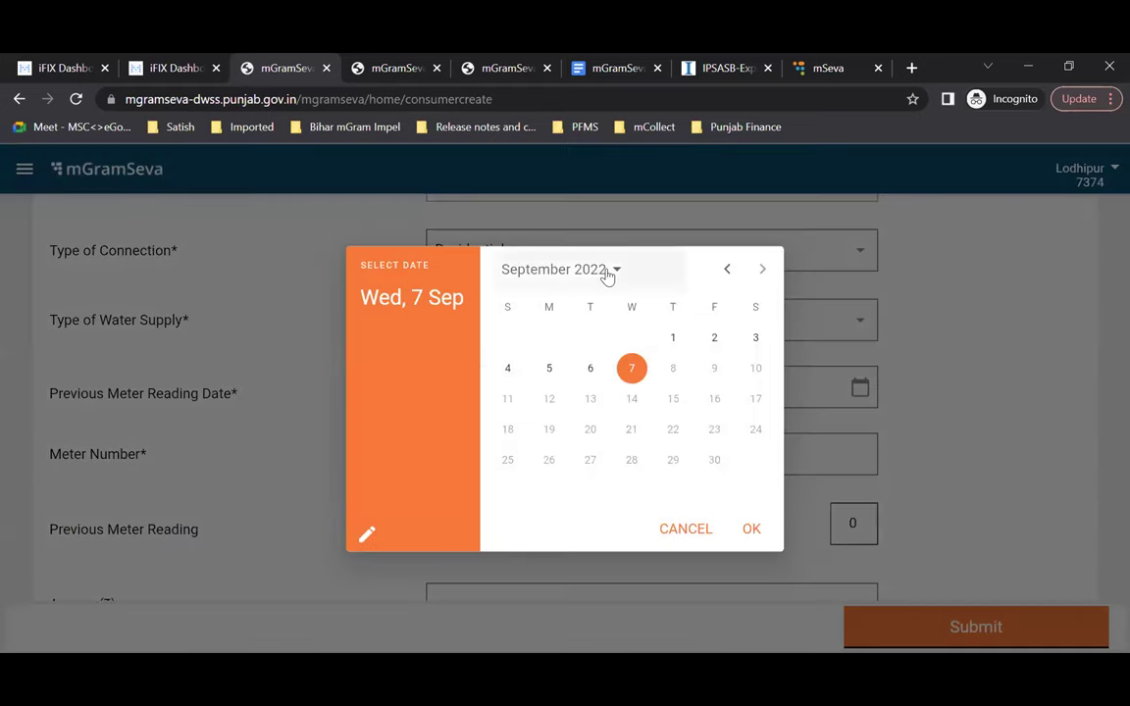
pyautogui.click(598, 278)
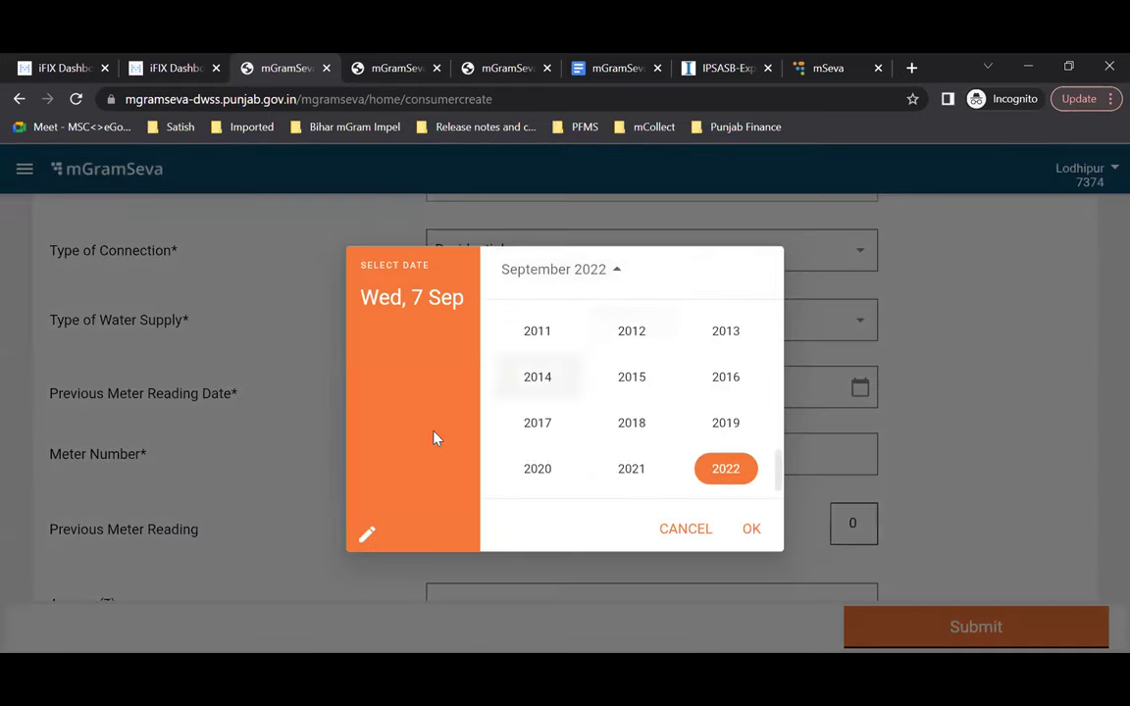
pyautogui.click(674, 527)
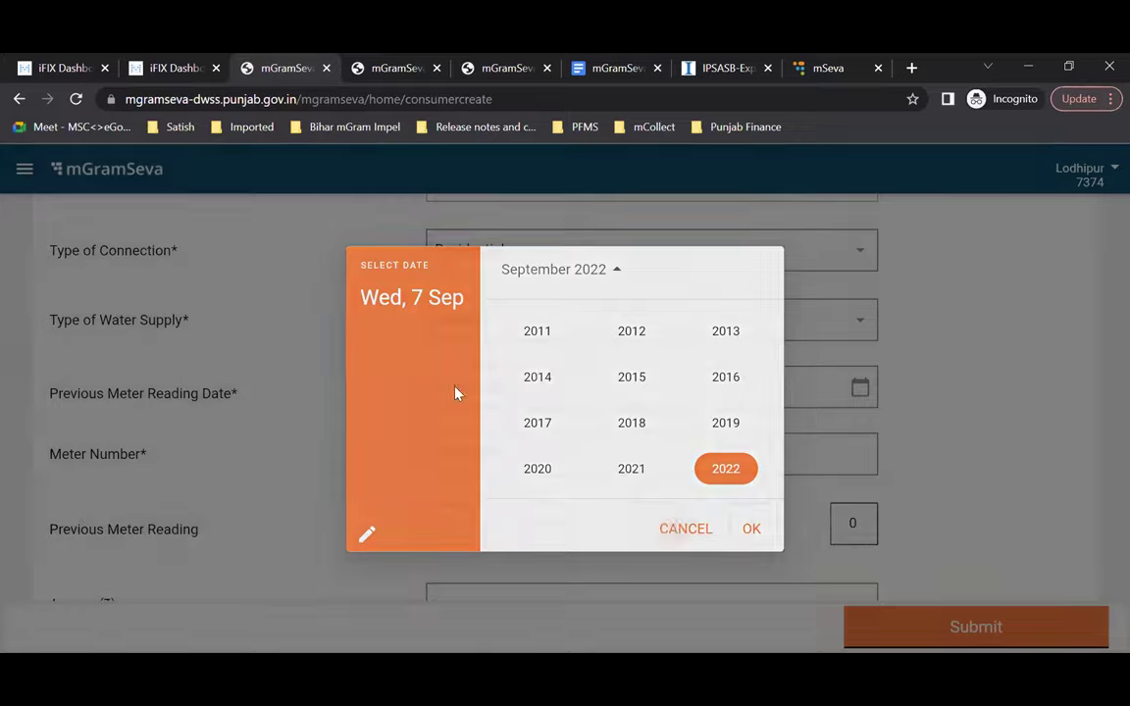
pyautogui.click(859, 387)
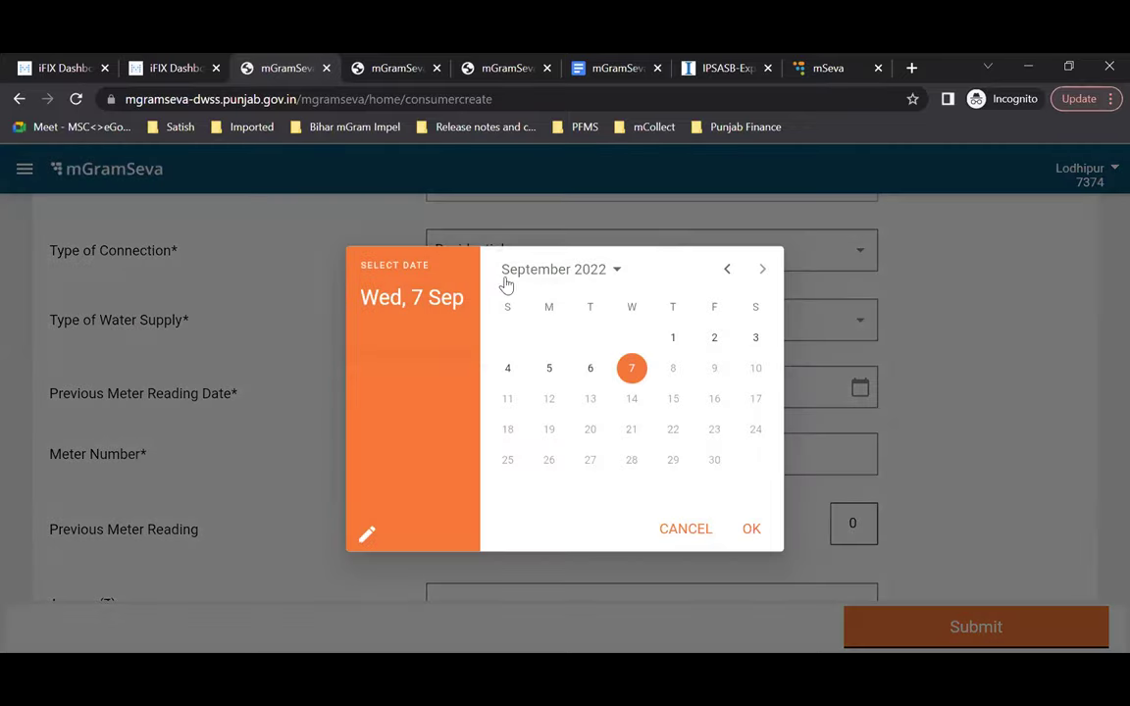
pyautogui.click(726, 269)
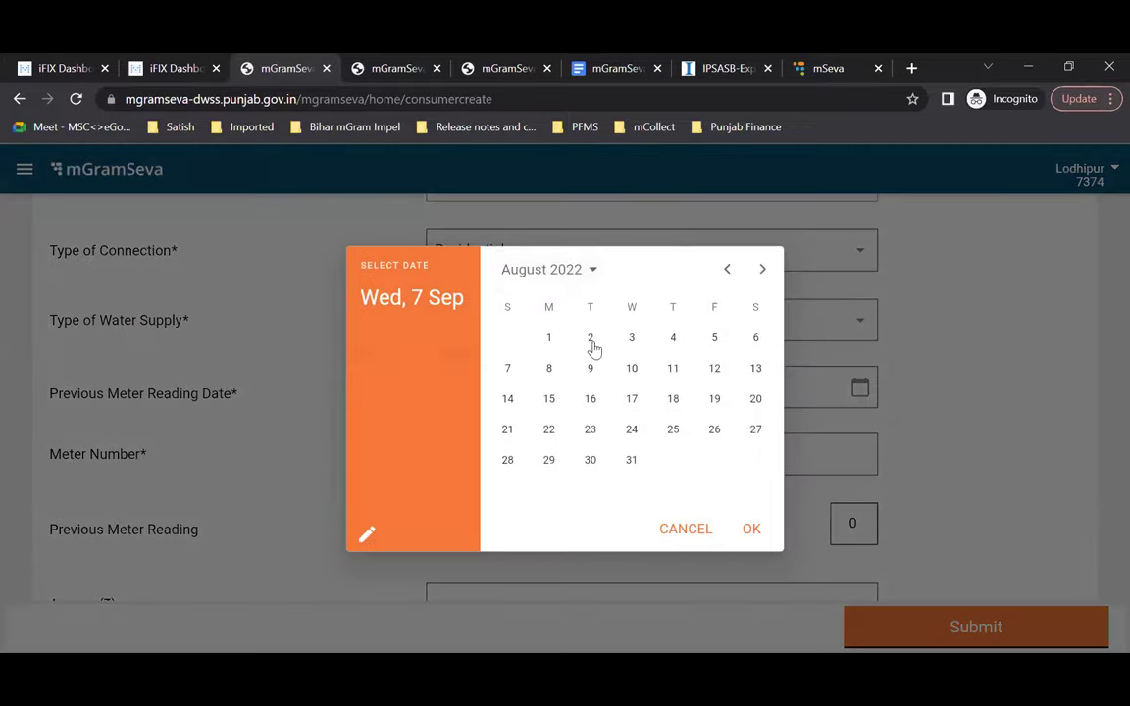
pyautogui.click(549, 337)
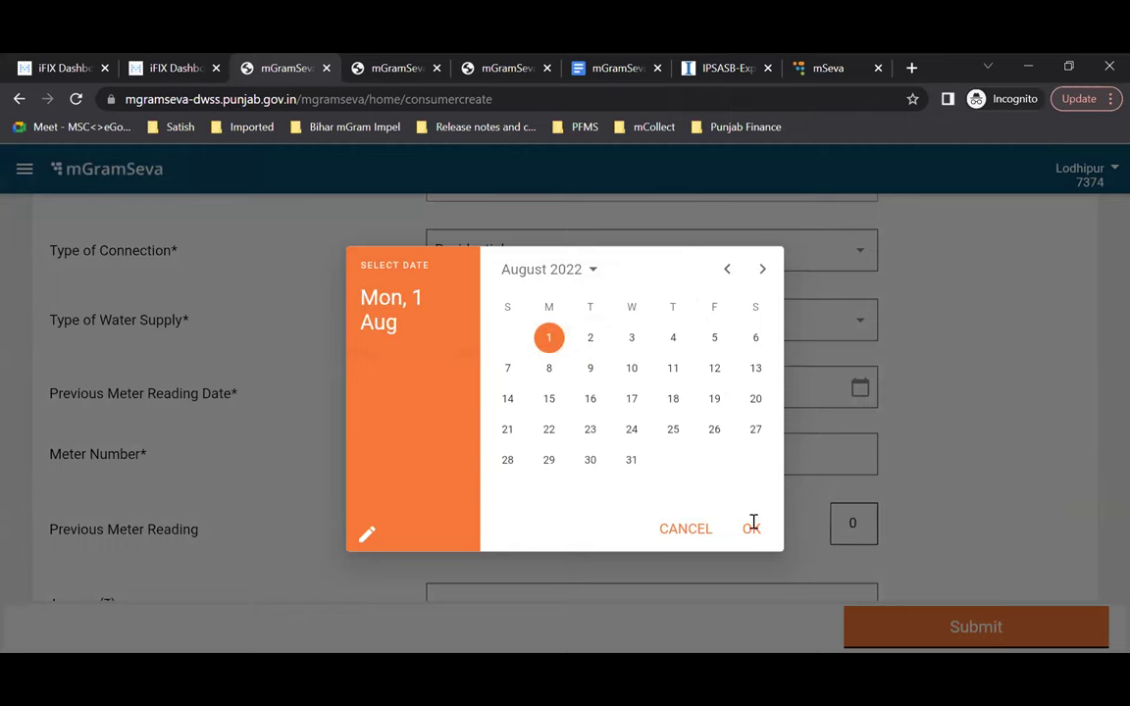
pyautogui.click(748, 528)
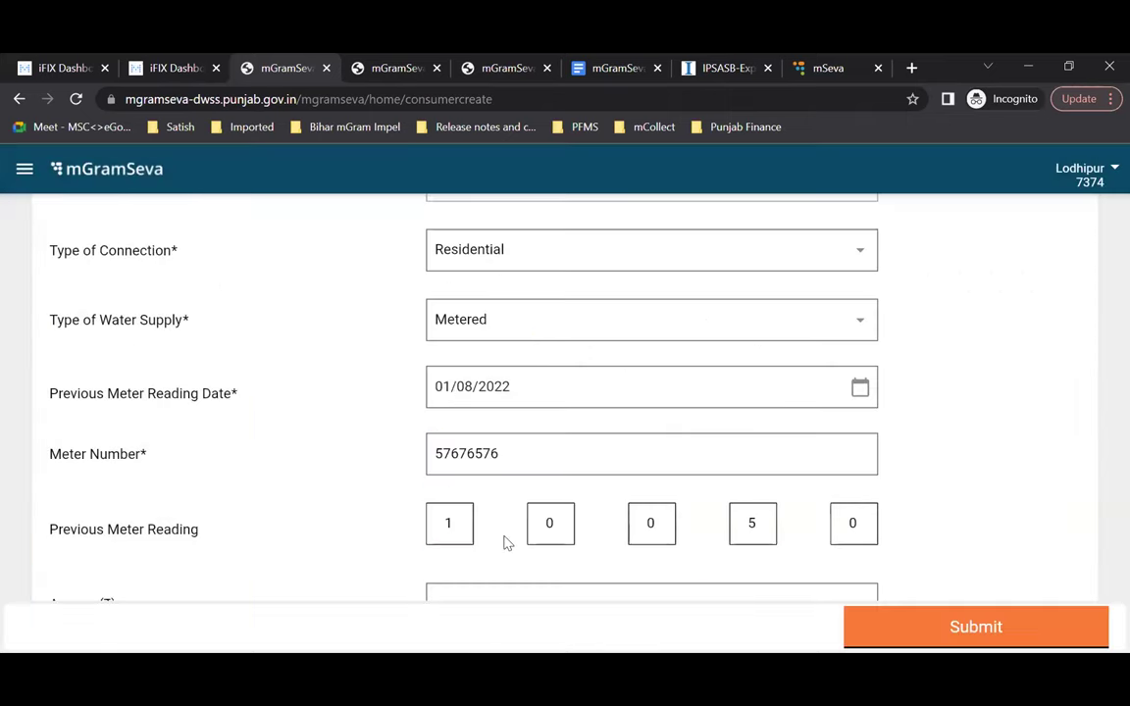
pyautogui.scroll(-2, 504, 540)
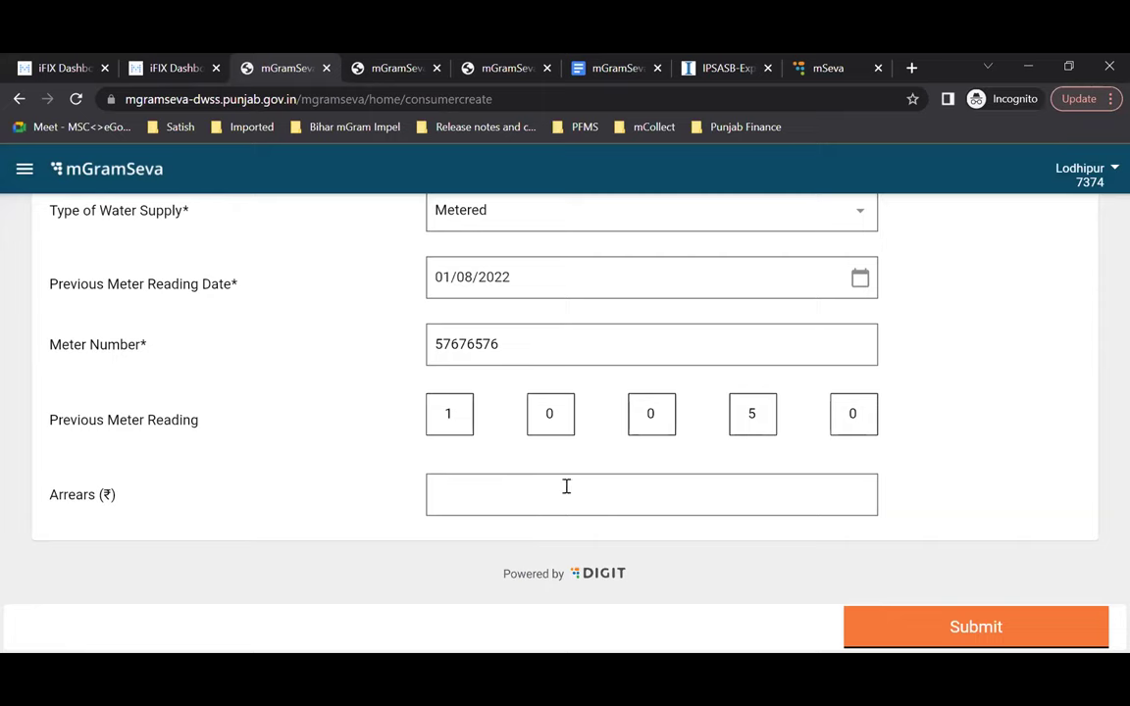
# Step: Type 300 into the Arrears (₹) field of the new consumer form
pyautogui.scroll(1, 467, 499)
pyautogui.click(488, 502)
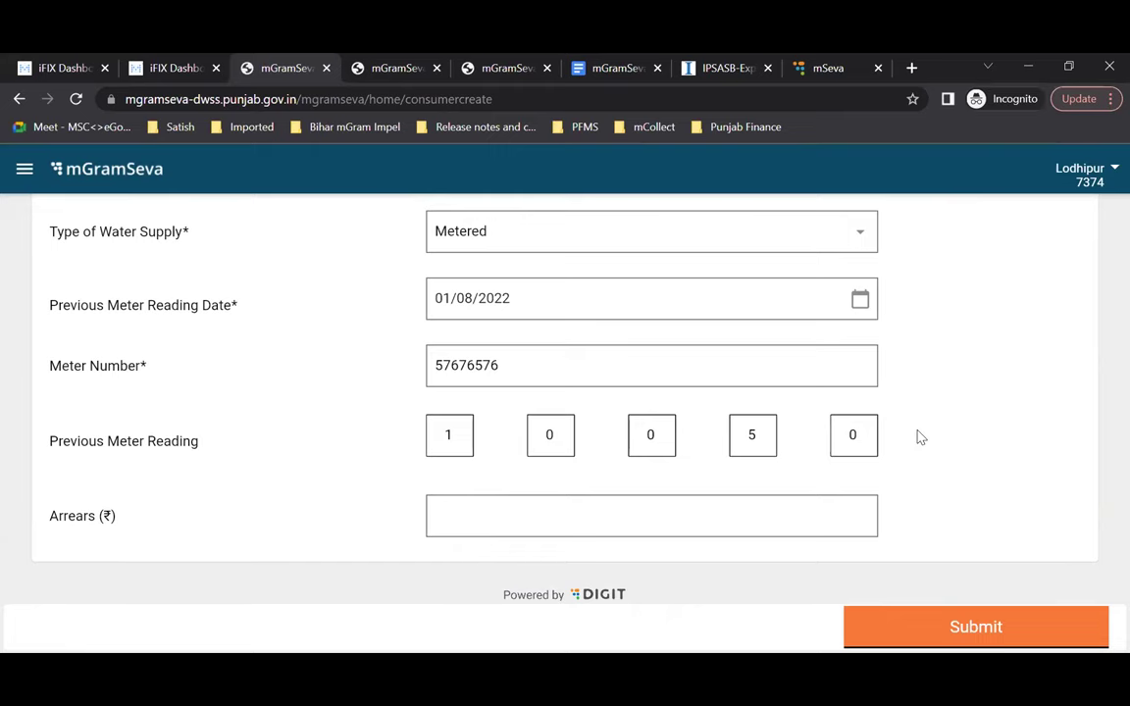
pyautogui.scroll(-1, 920, 438)
pyautogui.scroll(2, 920, 437)
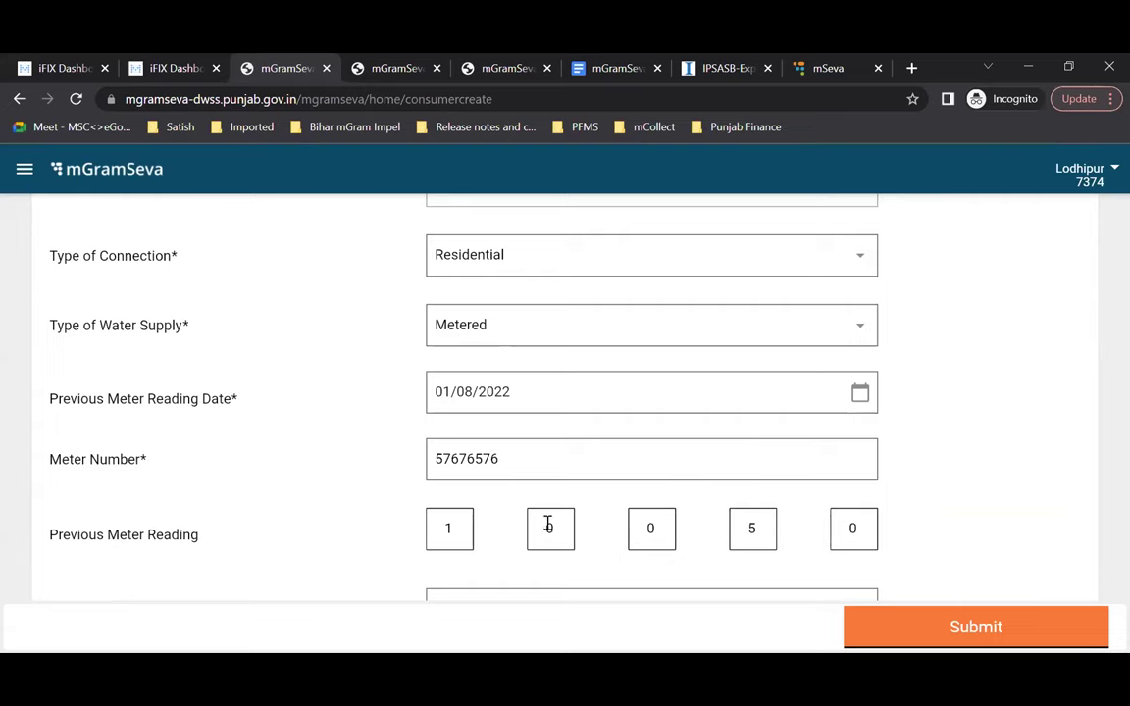
pyautogui.scroll(-2, 510, 500)
pyautogui.click(457, 480)
pyautogui.write('300')
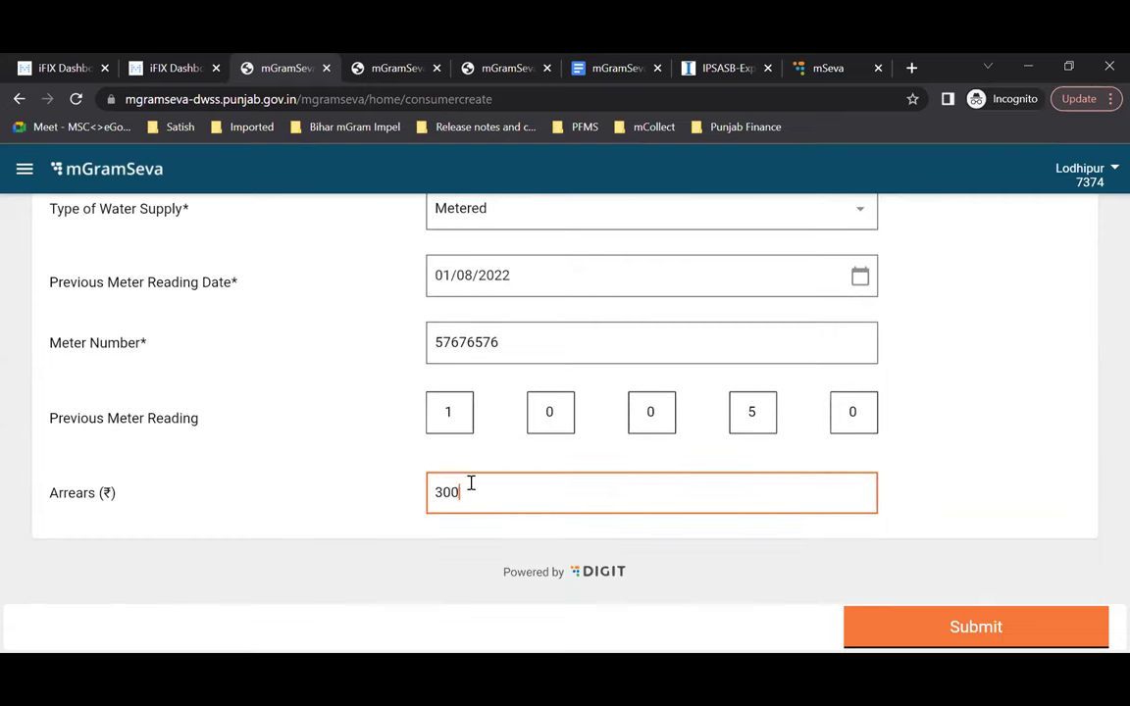
pyautogui.scroll(1, 586, 500)
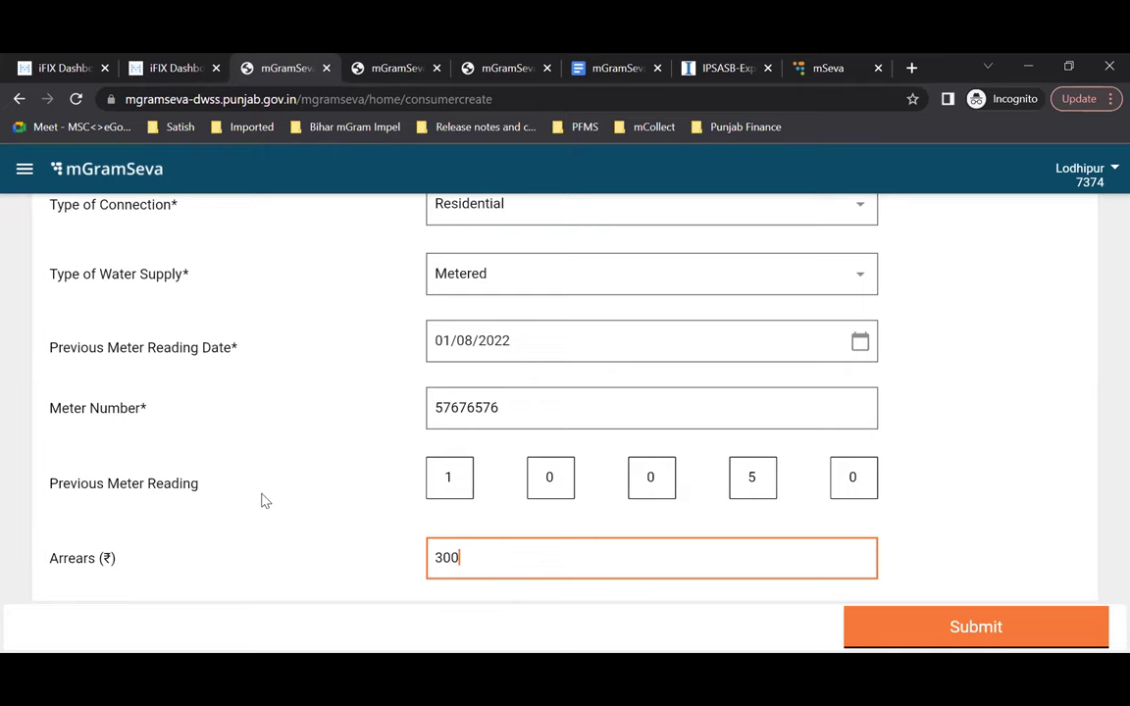
pyautogui.scroll(-1, 263, 500)
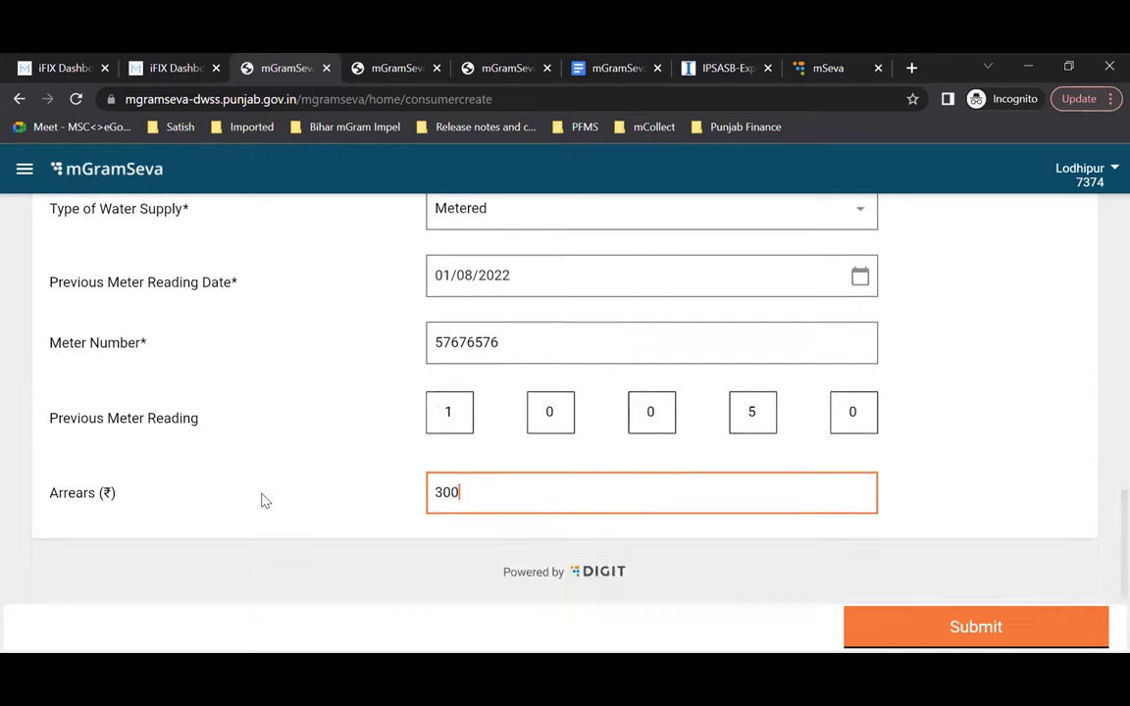
pyautogui.scroll(1, 263, 500)
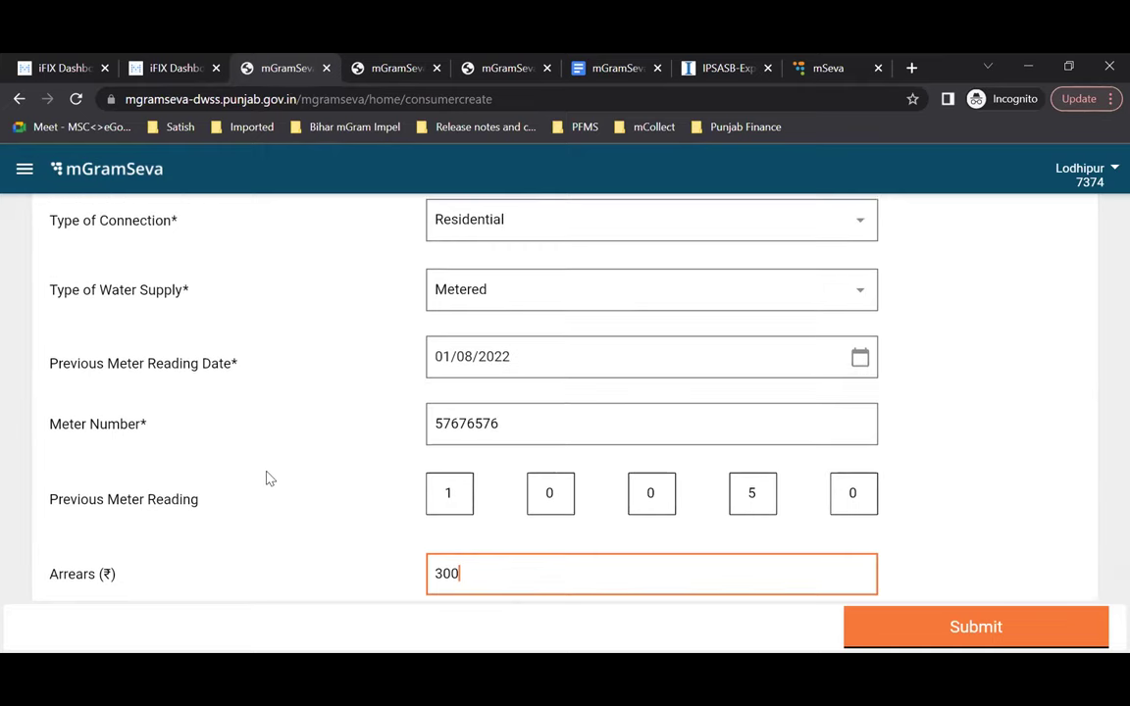
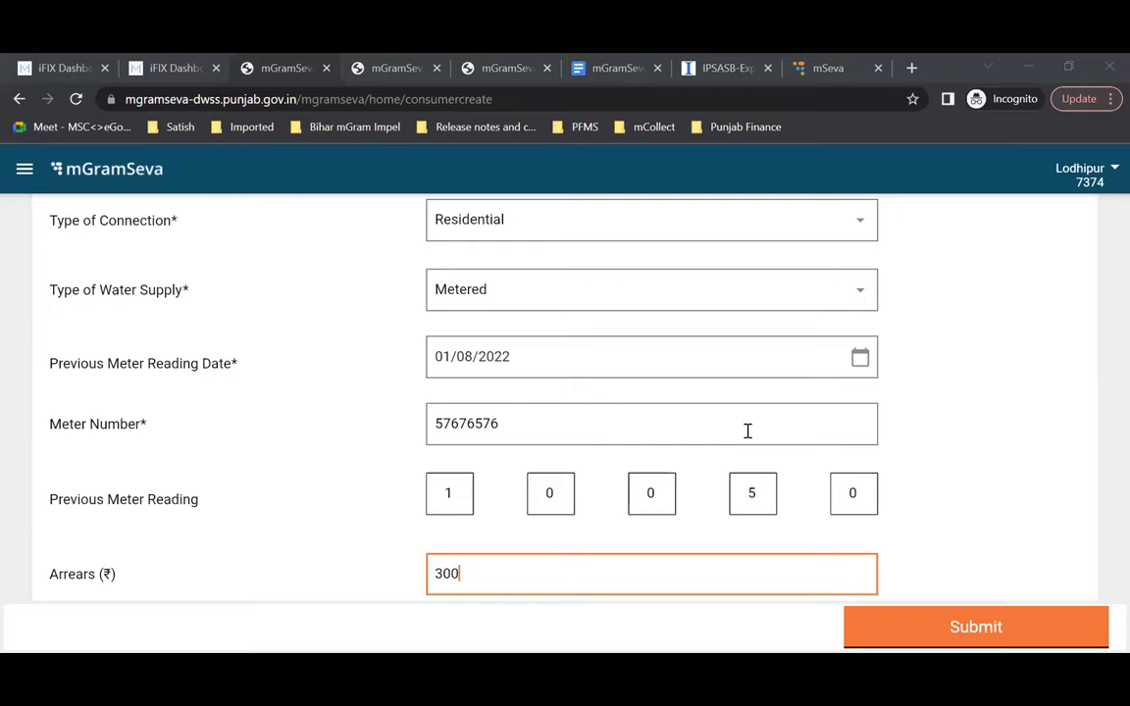
# Step: Set the new consumer's water supply to Non Metered, with last billed cycle July - 2022
pyautogui.scroll(-1, 750, 294)
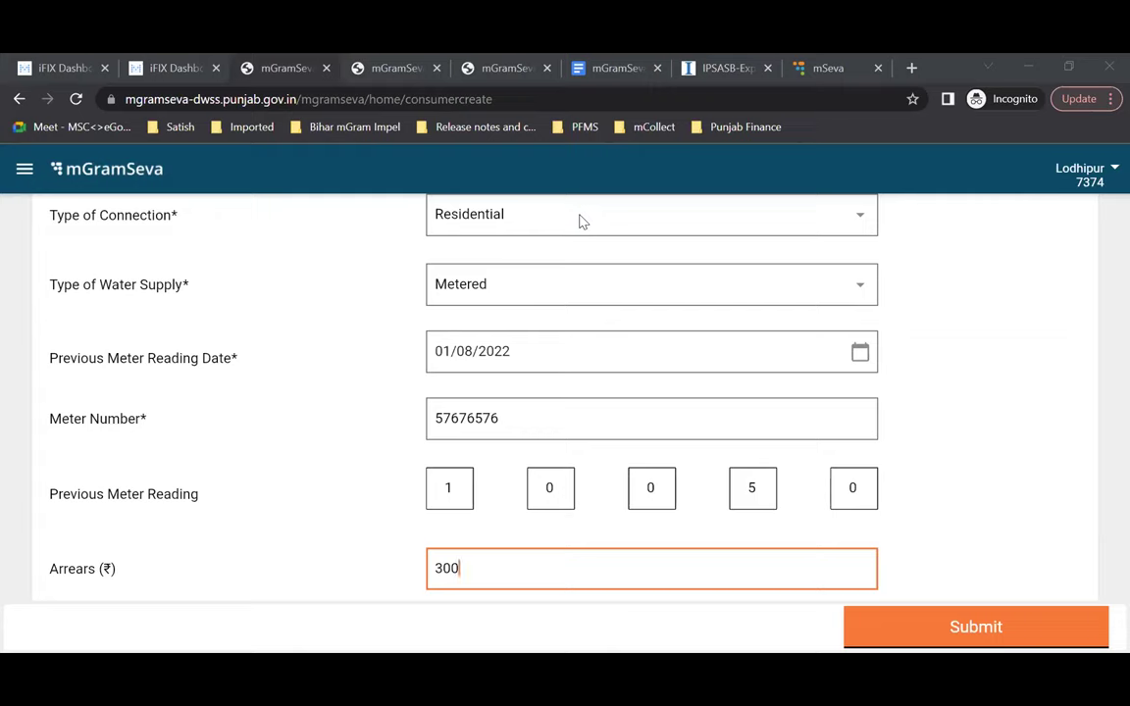
pyautogui.scroll(-2, 618, 353)
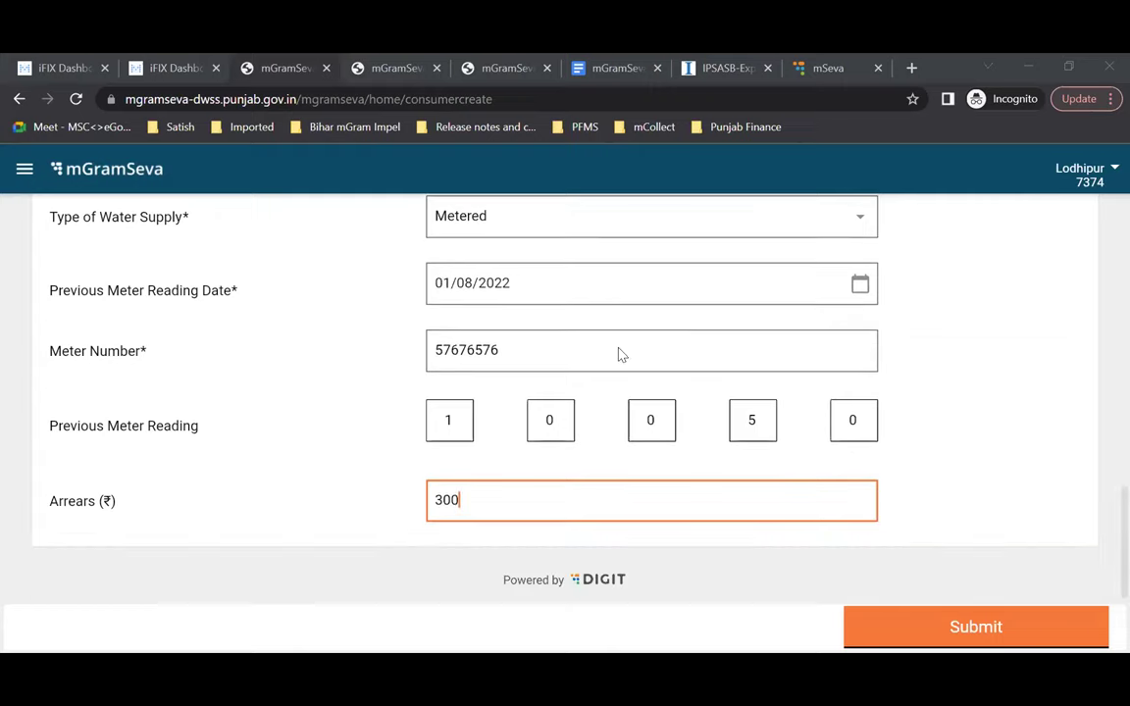
pyautogui.scroll(6, 583, 461)
pyautogui.scroll(5, 582, 463)
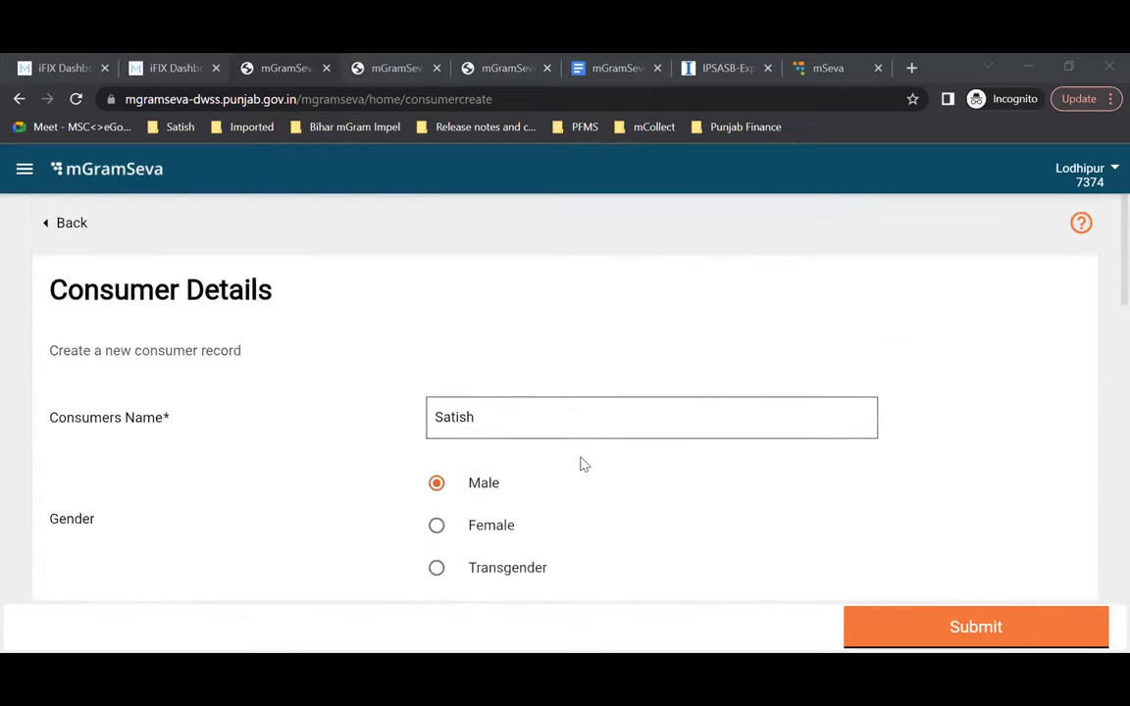
pyautogui.scroll(-5, 507, 492)
pyautogui.scroll(-5, 507, 491)
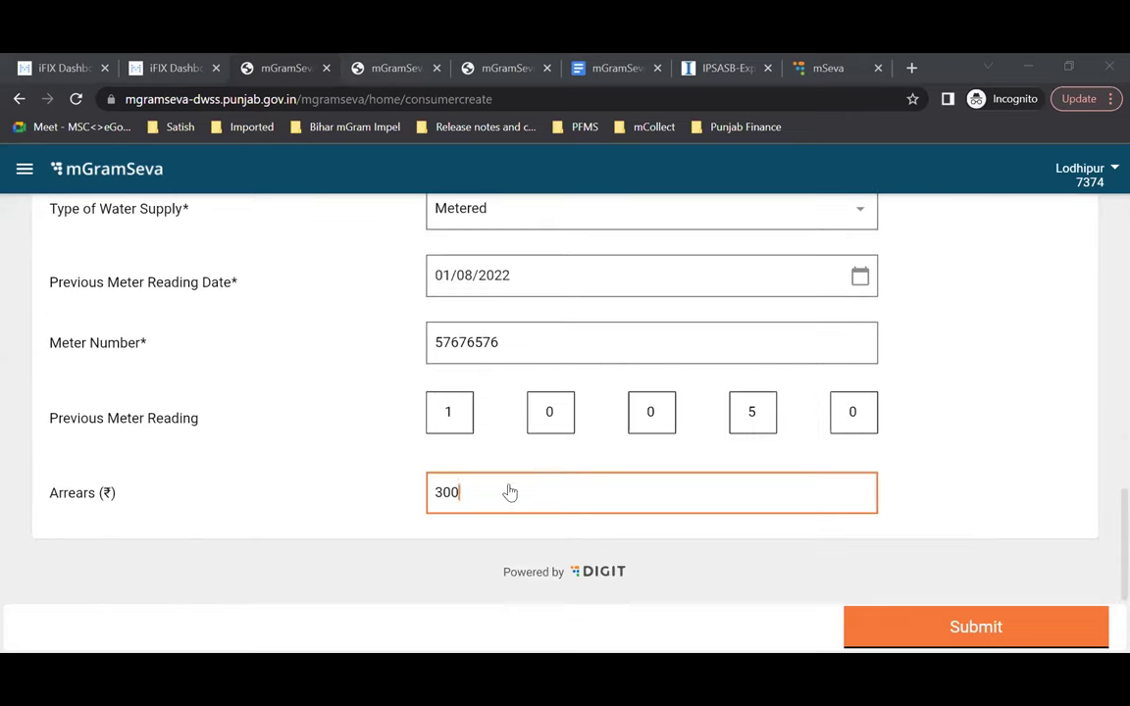
pyautogui.scroll(2, 812, 396)
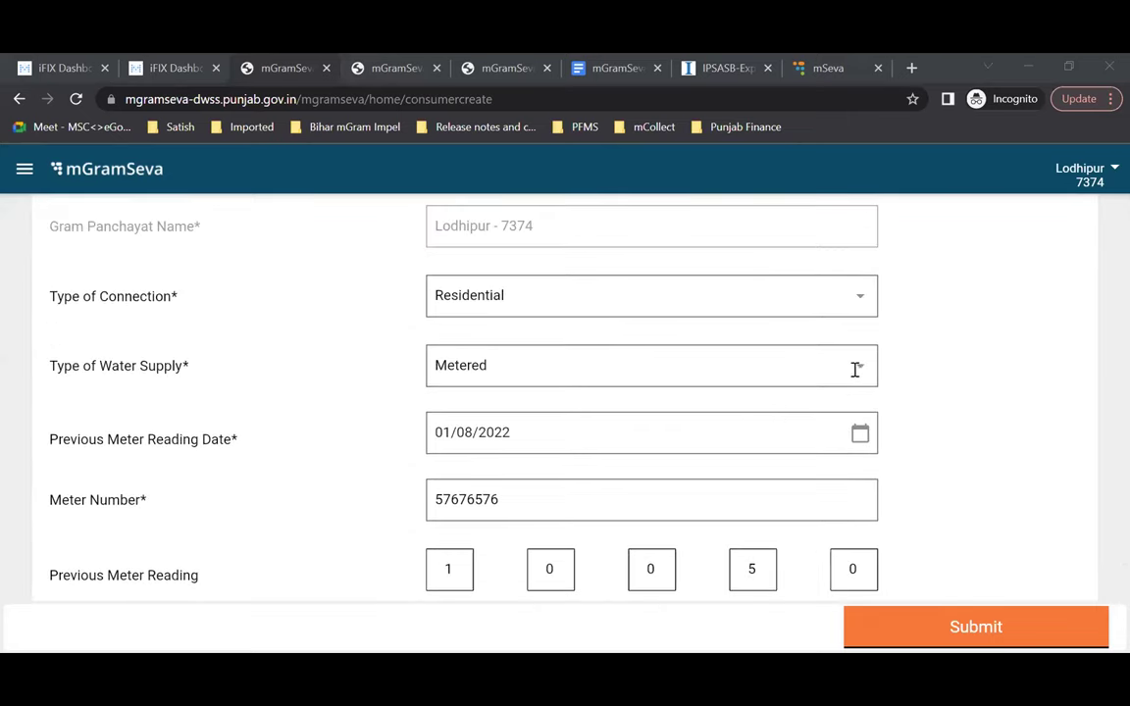
pyautogui.click(855, 369)
pyautogui.click(551, 452)
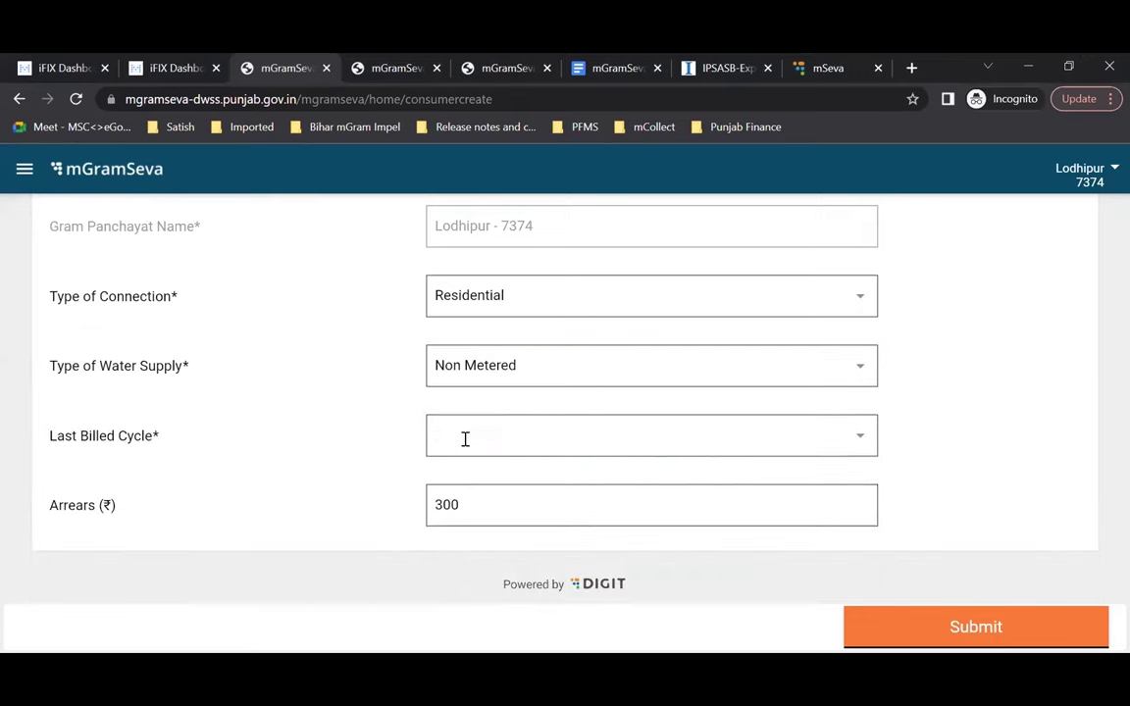
pyautogui.click(863, 439)
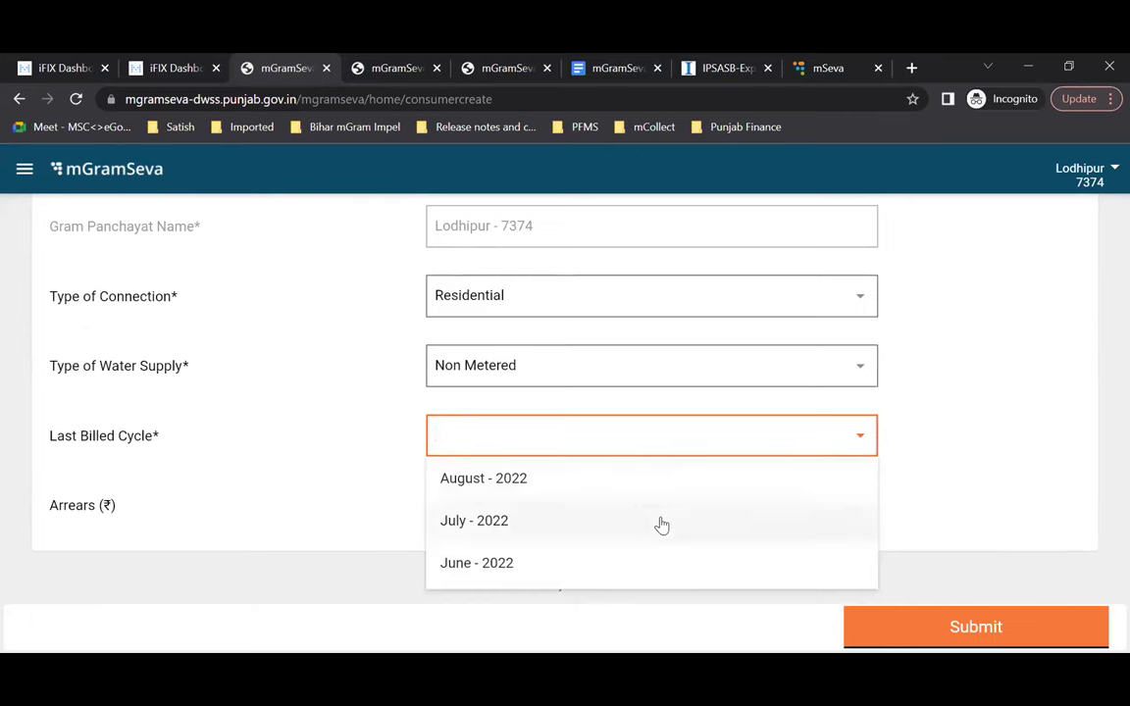
pyautogui.scroll(-1, 663, 525)
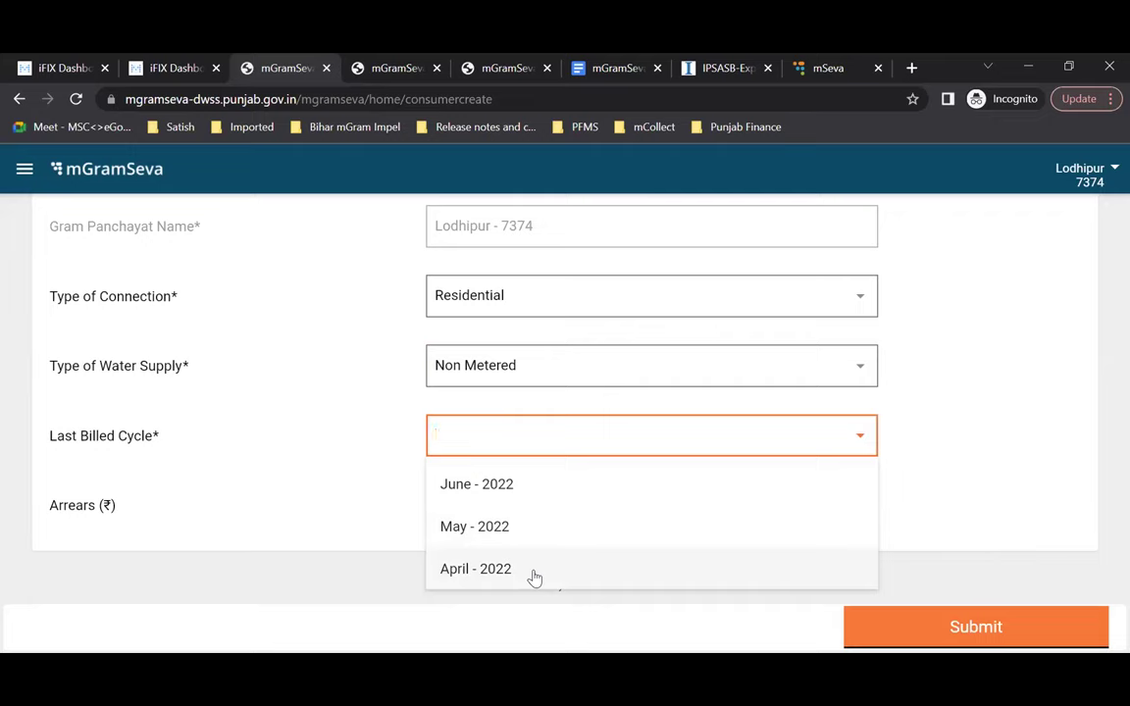
pyautogui.scroll(1, 535, 579)
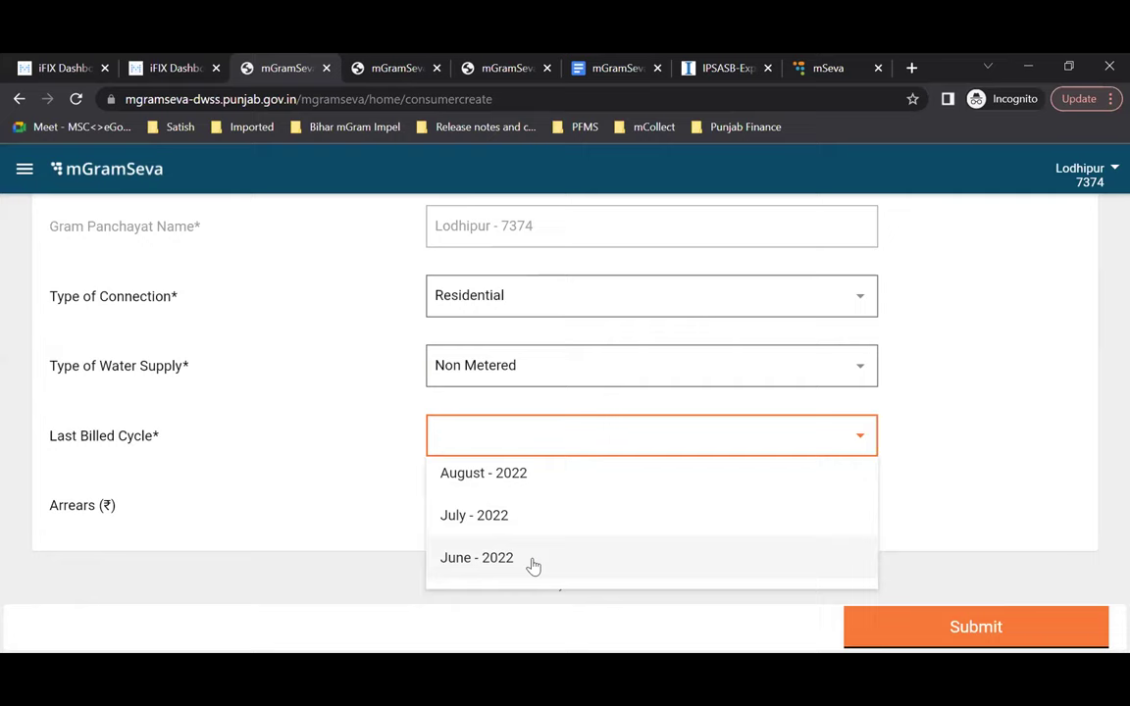
pyautogui.click(587, 516)
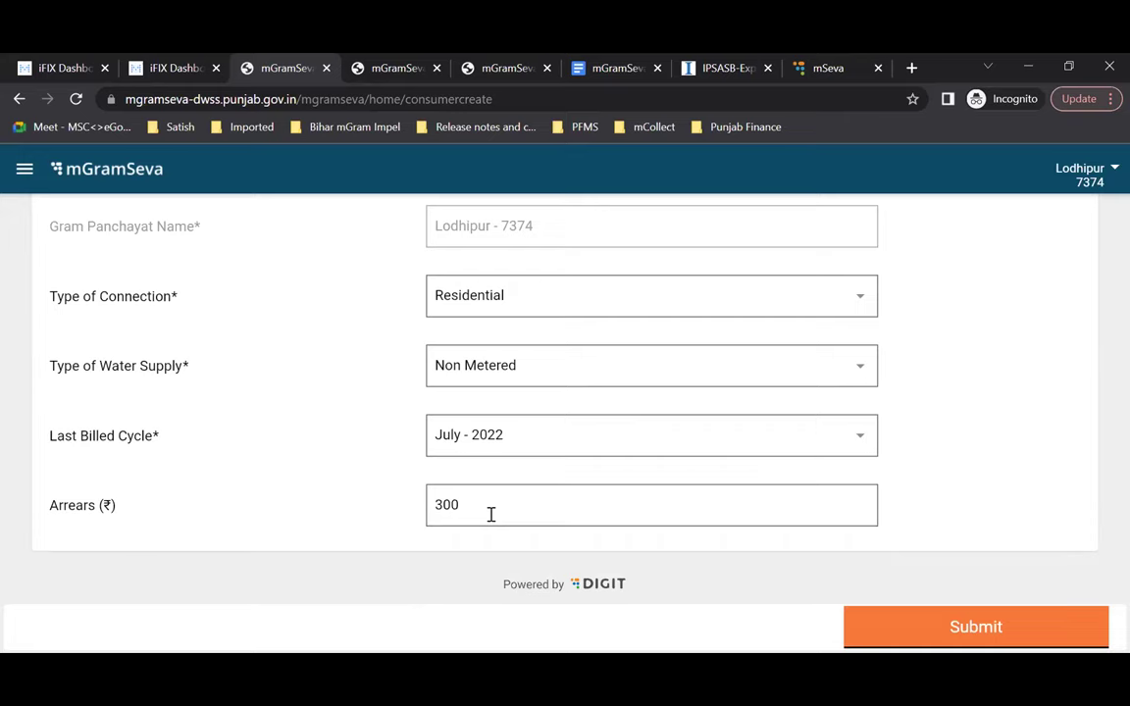
pyautogui.scroll(3, 490, 514)
# Step: Leave the Consumer Details form and return to the home tiles
pyautogui.scroll(-2, 1105, 382)
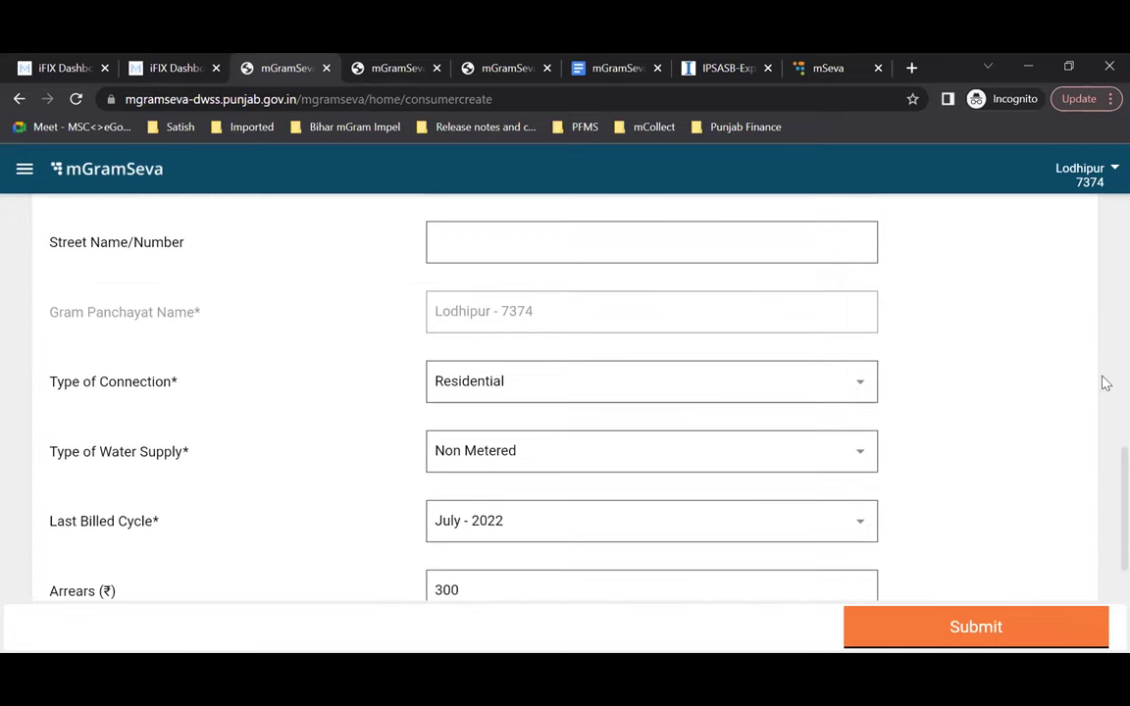
pyautogui.scroll(-2, 584, 537)
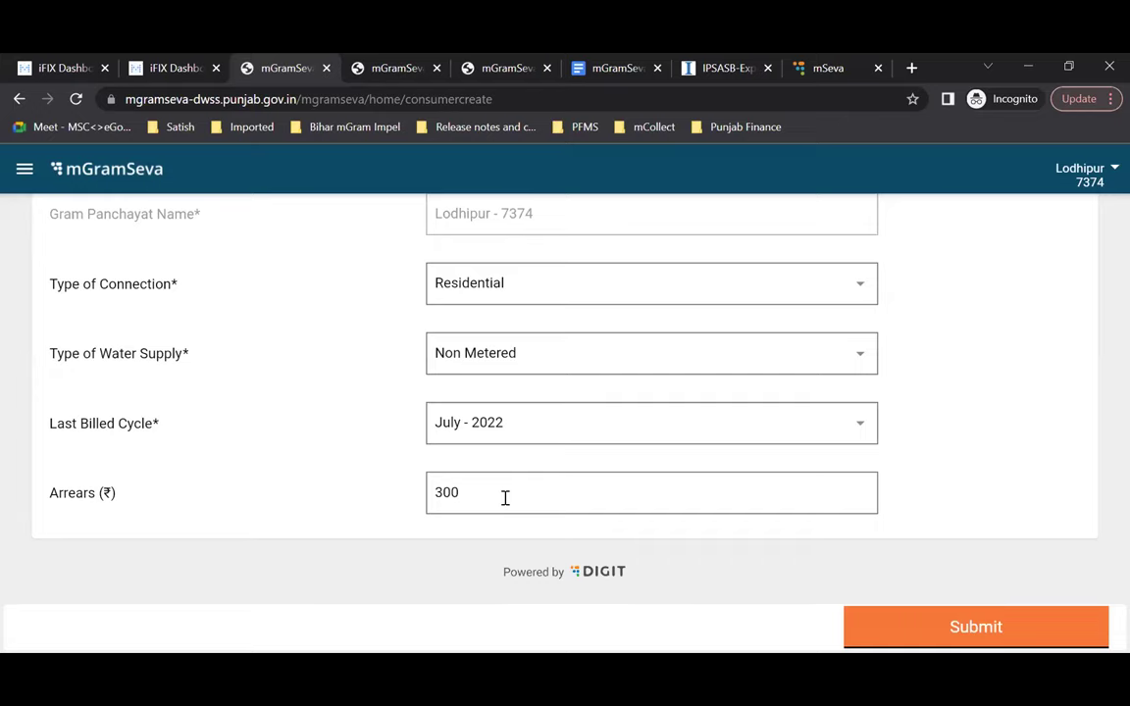
pyautogui.scroll(10, 505, 498)
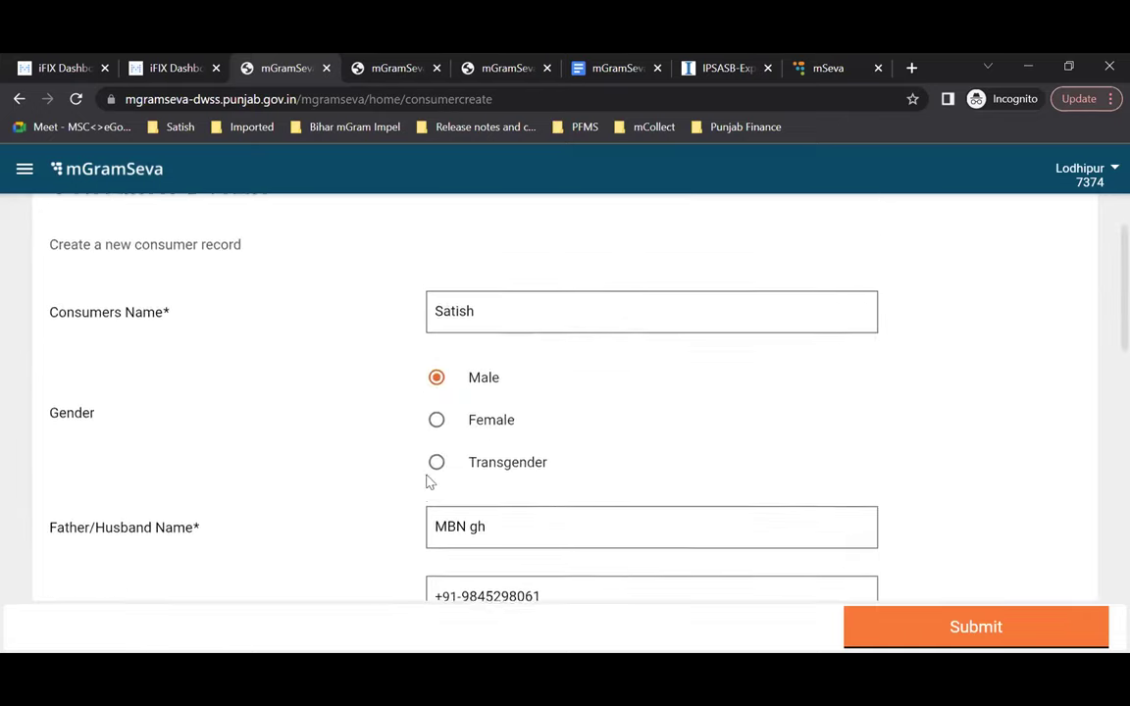
pyautogui.click(77, 224)
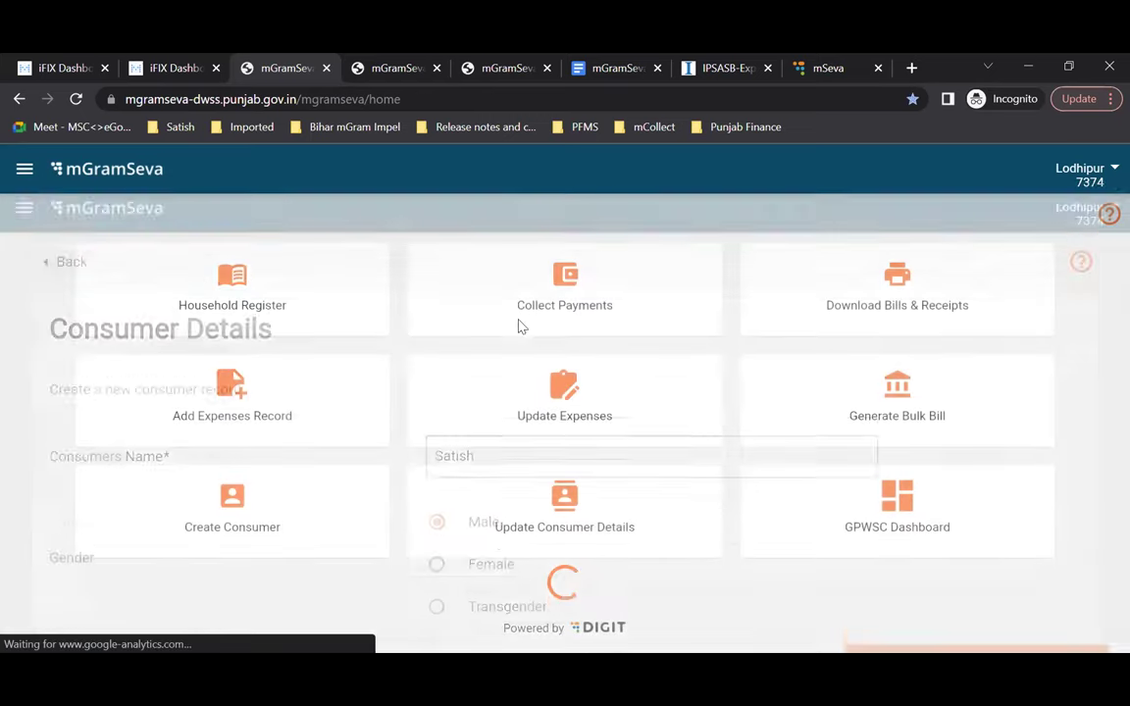
# Step: Under Update Consumer Details, search consumers by the name 'singh' and open a match
pyautogui.click(574, 527)
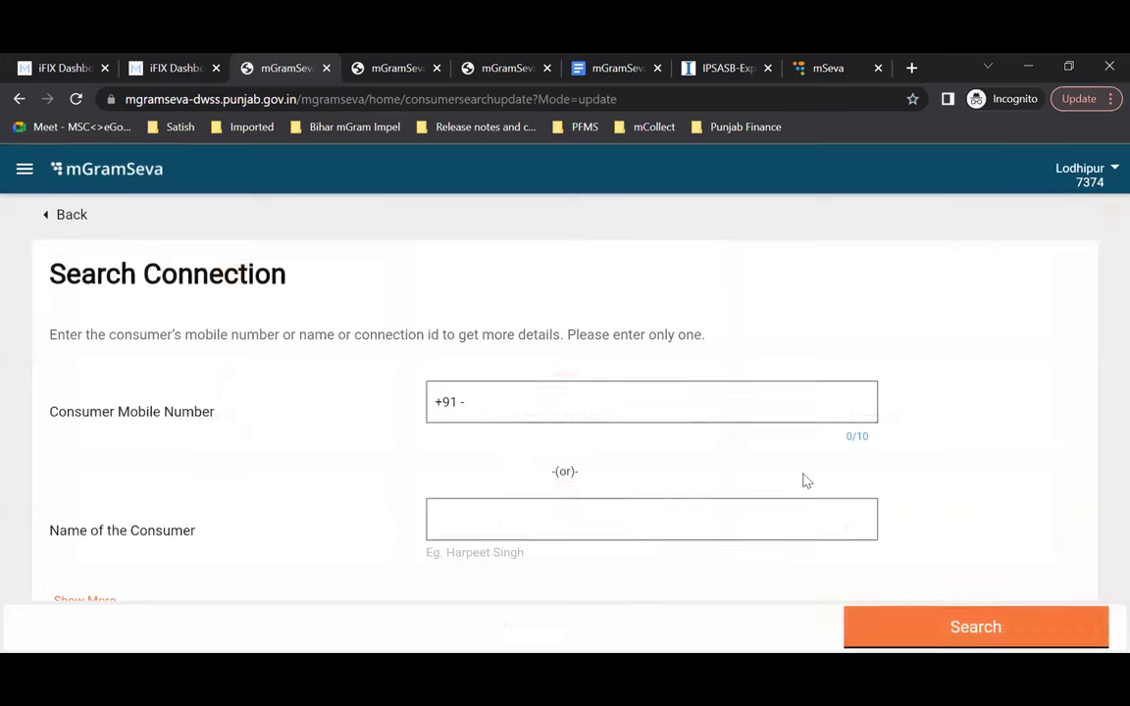
pyautogui.scroll(-1, 804, 481)
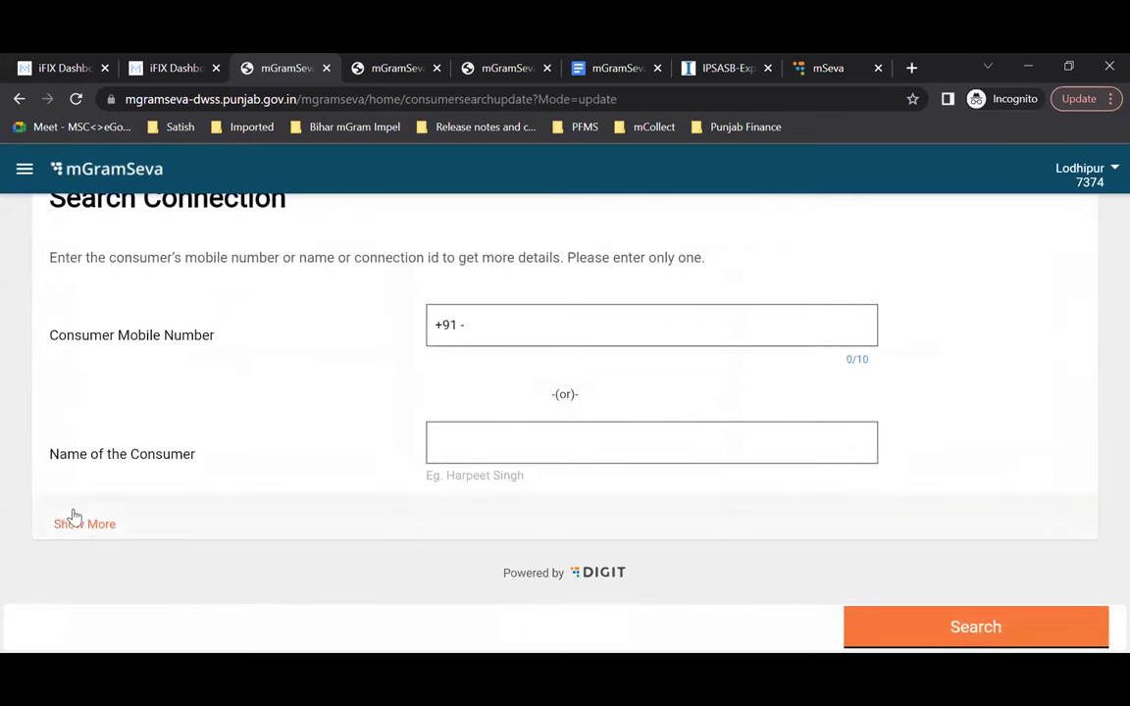
pyautogui.click(74, 519)
pyautogui.click(600, 444)
pyautogui.write('singh')
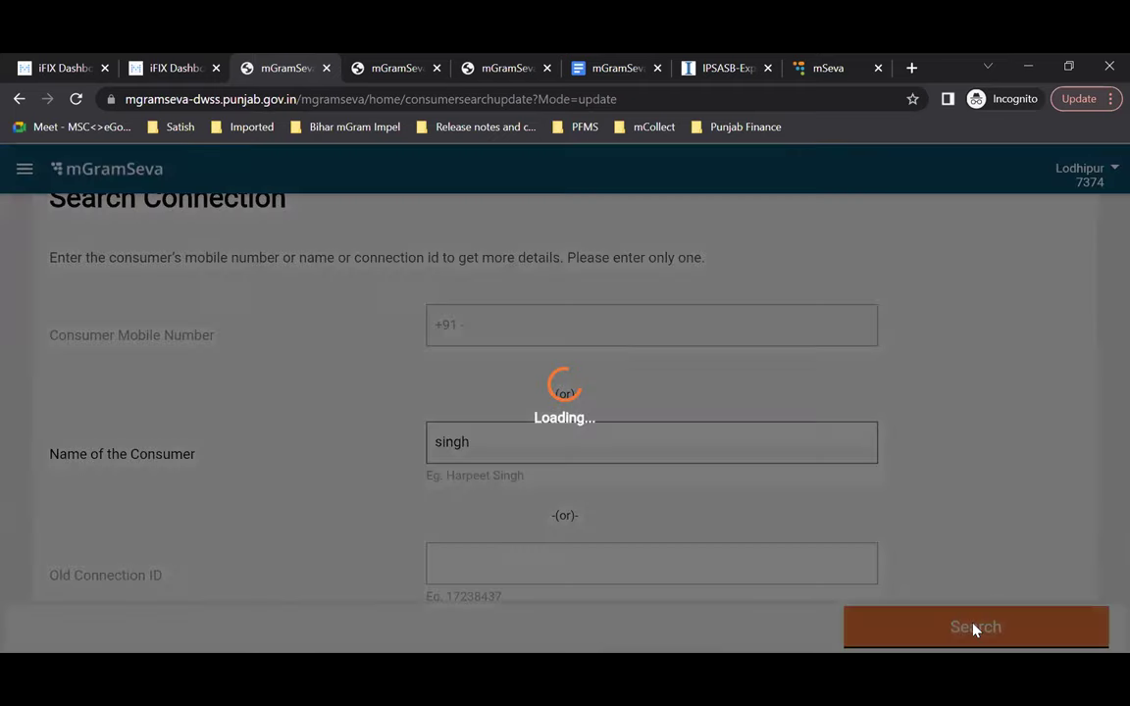
pyautogui.scroll(-3, 976, 631)
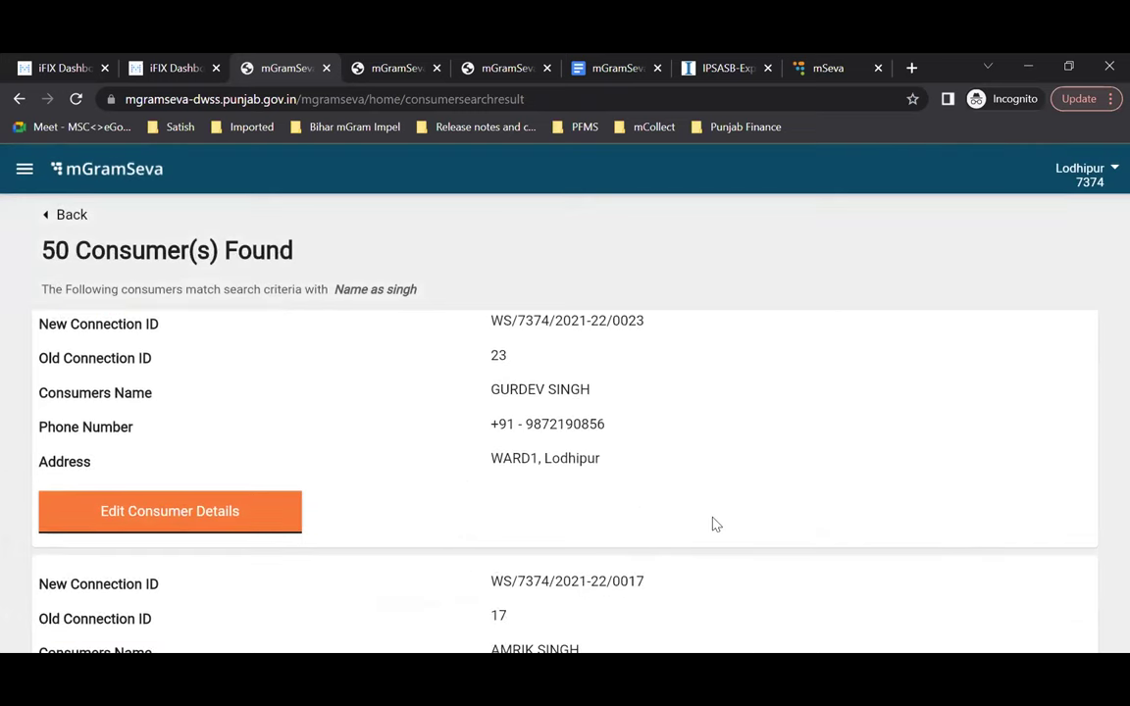
pyautogui.click(207, 522)
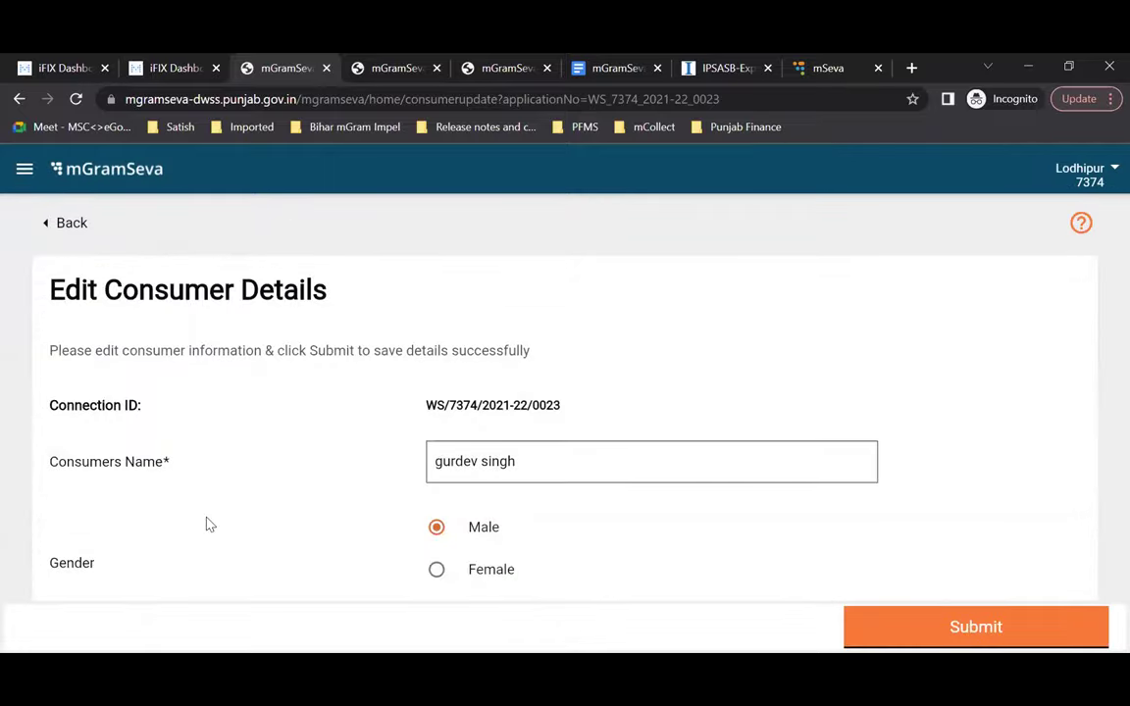
# Step: Review the consumer's edit form, then go back to Search Connection with 'singh' still entered
pyautogui.scroll(-2, 207, 524)
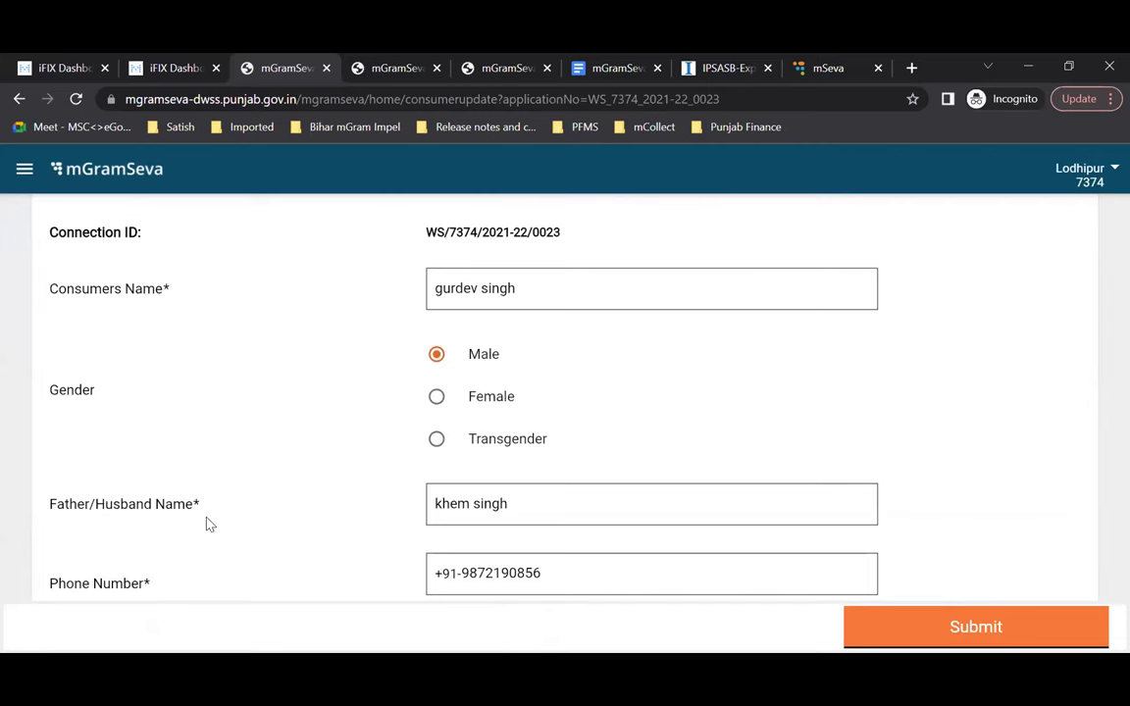
pyautogui.scroll(-8, 207, 524)
pyautogui.scroll(1, 207, 523)
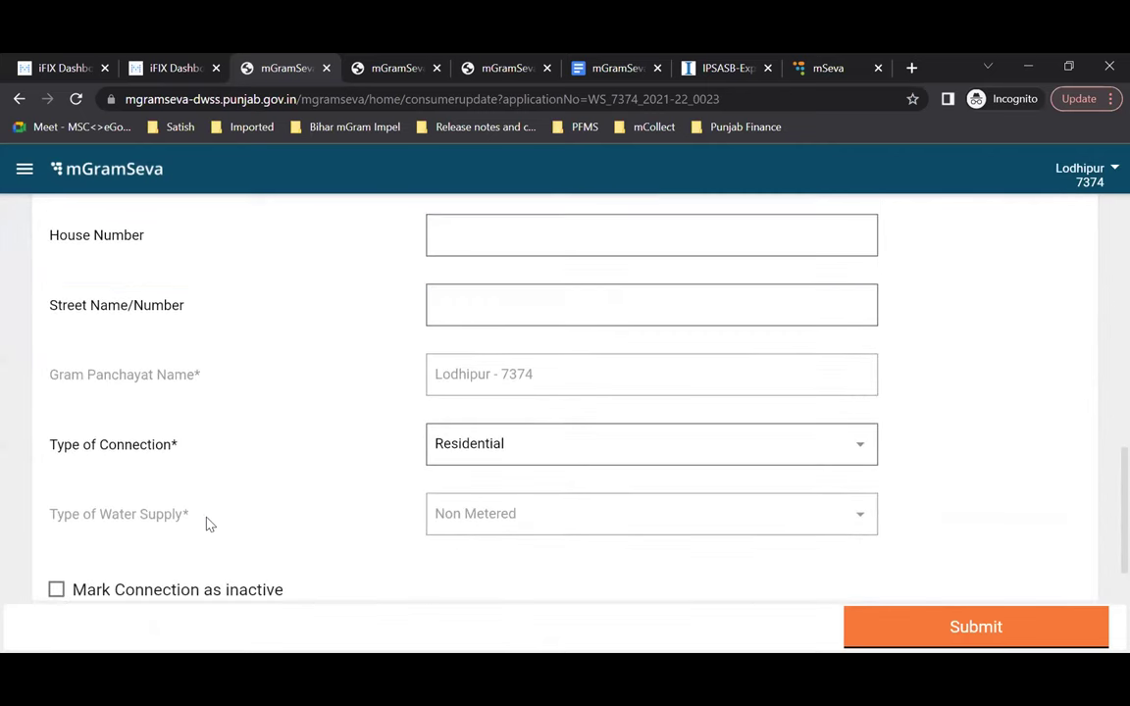
pyautogui.scroll(-1, 481, 500)
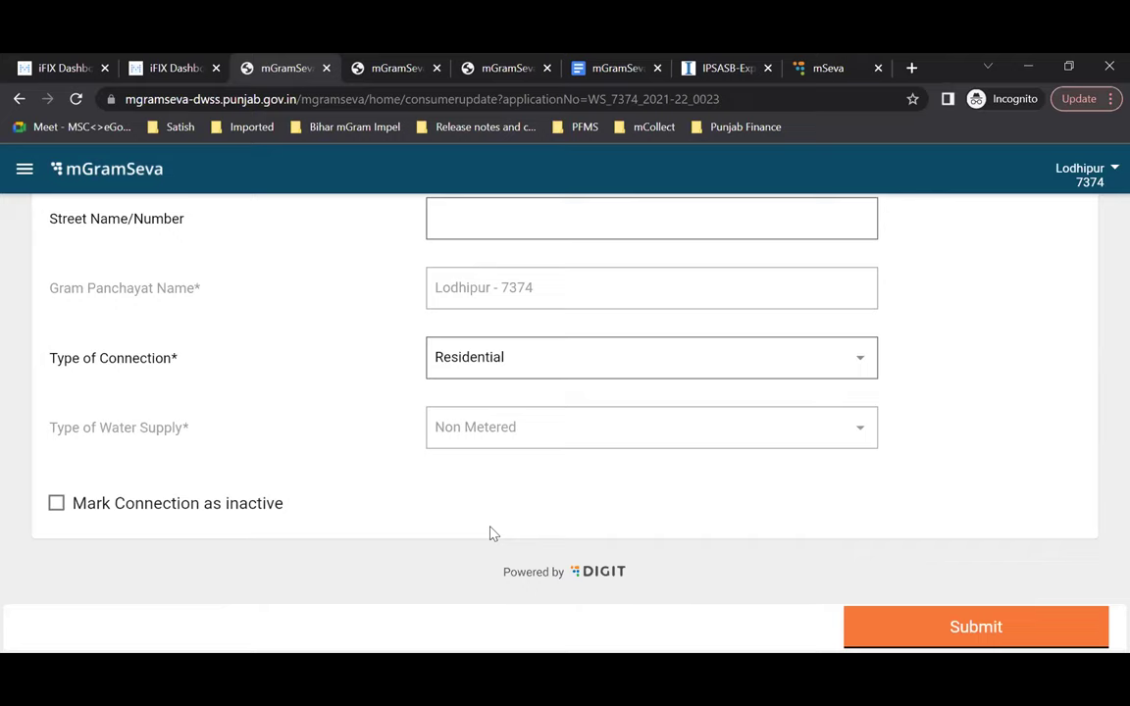
pyautogui.scroll(3, 403, 502)
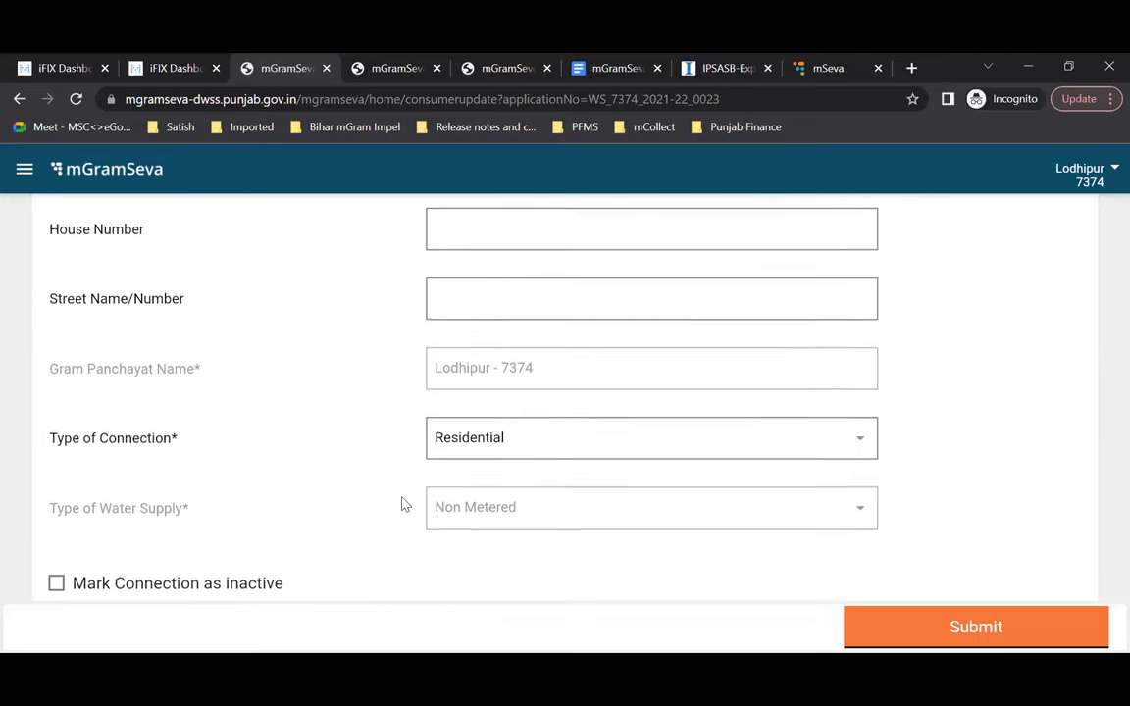
pyautogui.scroll(-1, 403, 504)
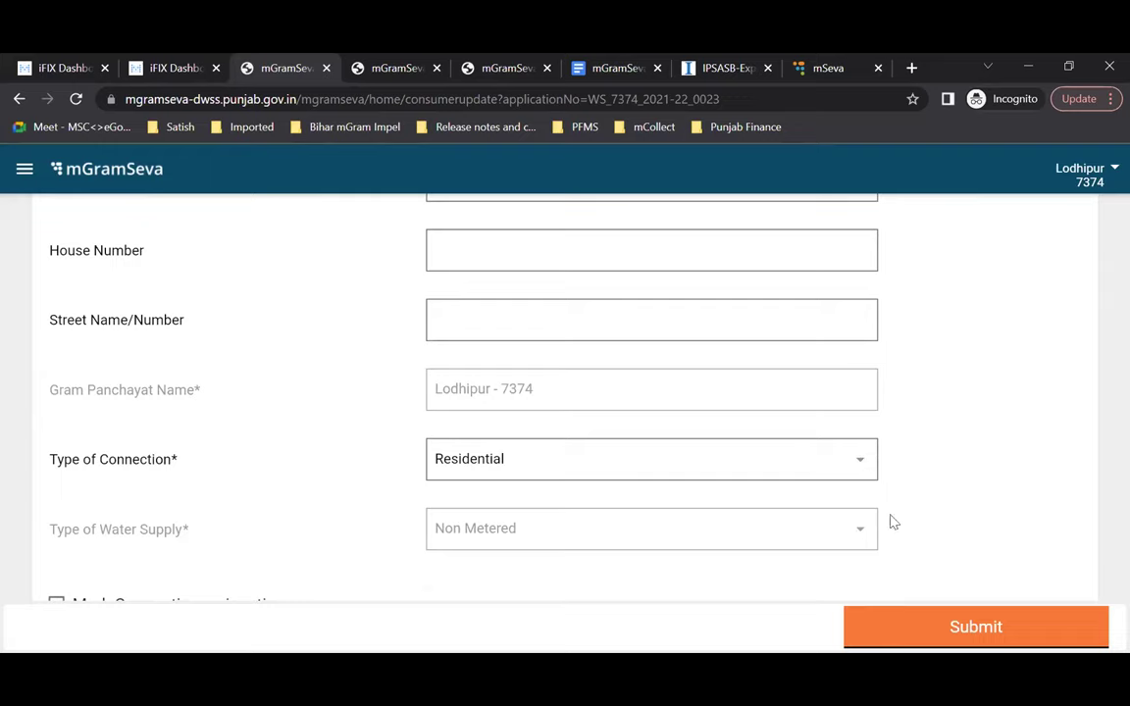
pyautogui.scroll(2, 1017, 443)
pyautogui.scroll(4, 587, 428)
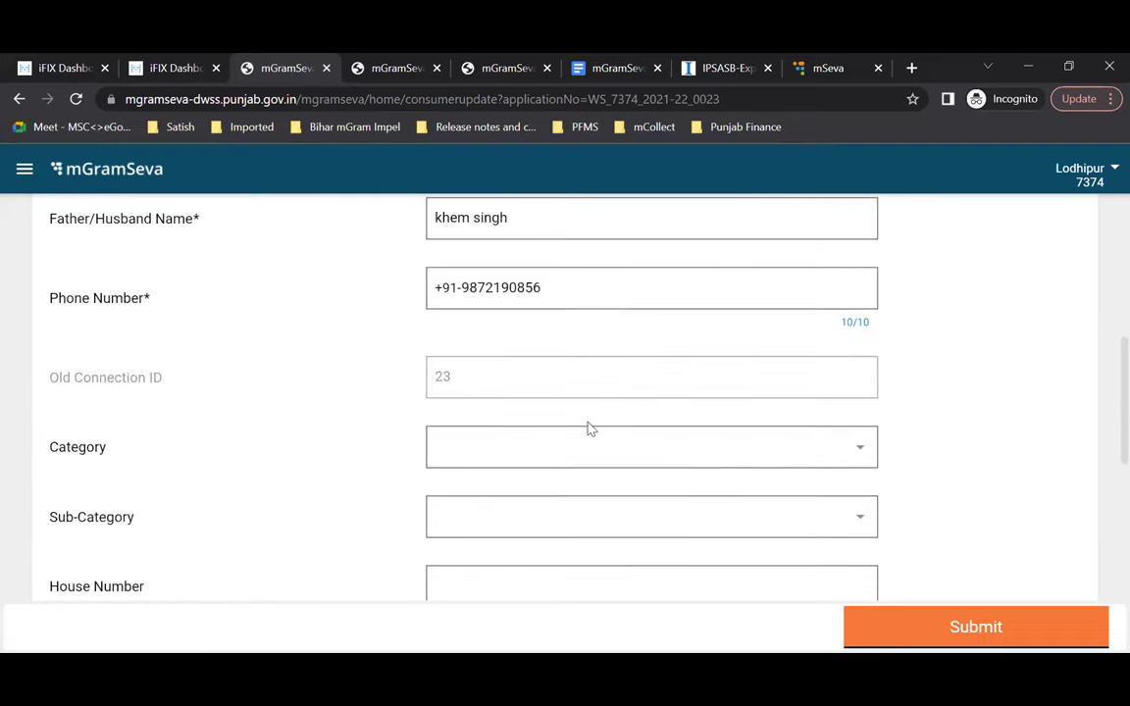
pyautogui.scroll(3, 588, 421)
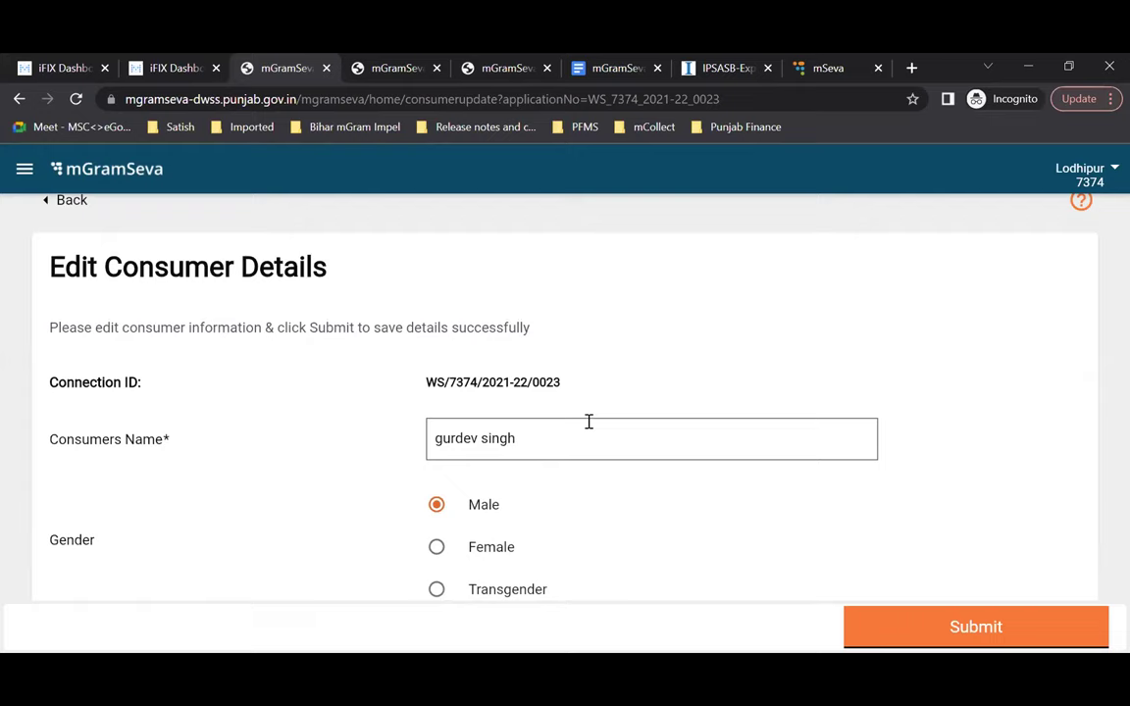
pyautogui.scroll(-1, 569, 419)
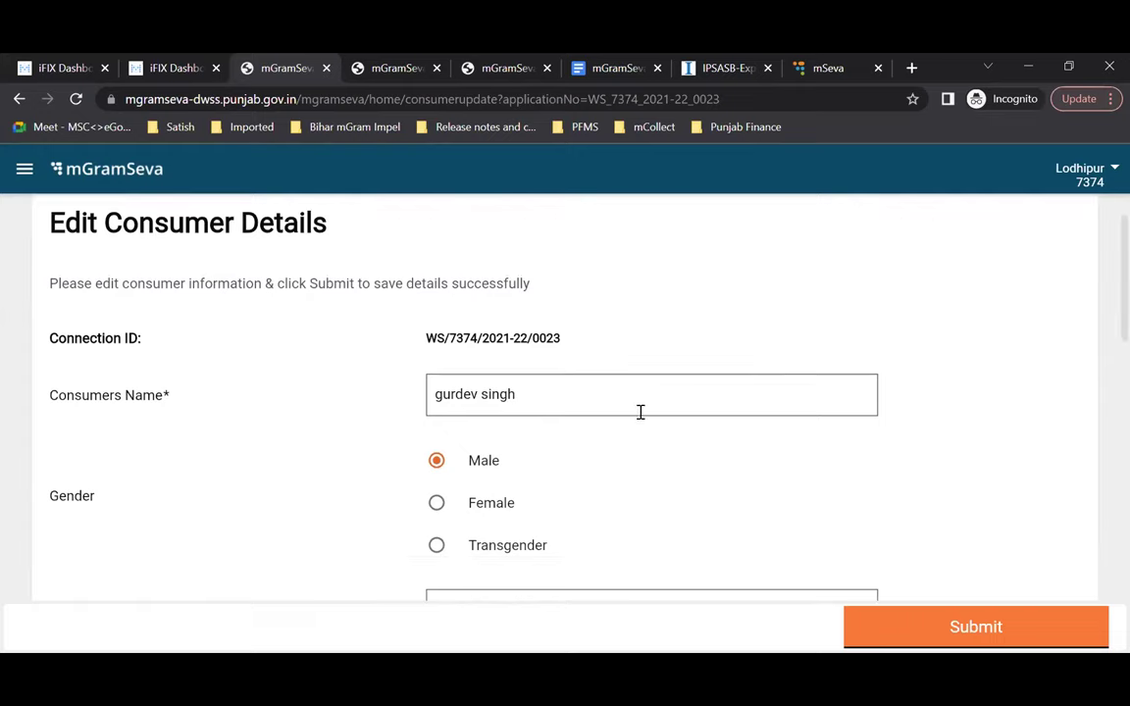
pyautogui.scroll(-3, 640, 412)
pyautogui.scroll(-3, 641, 413)
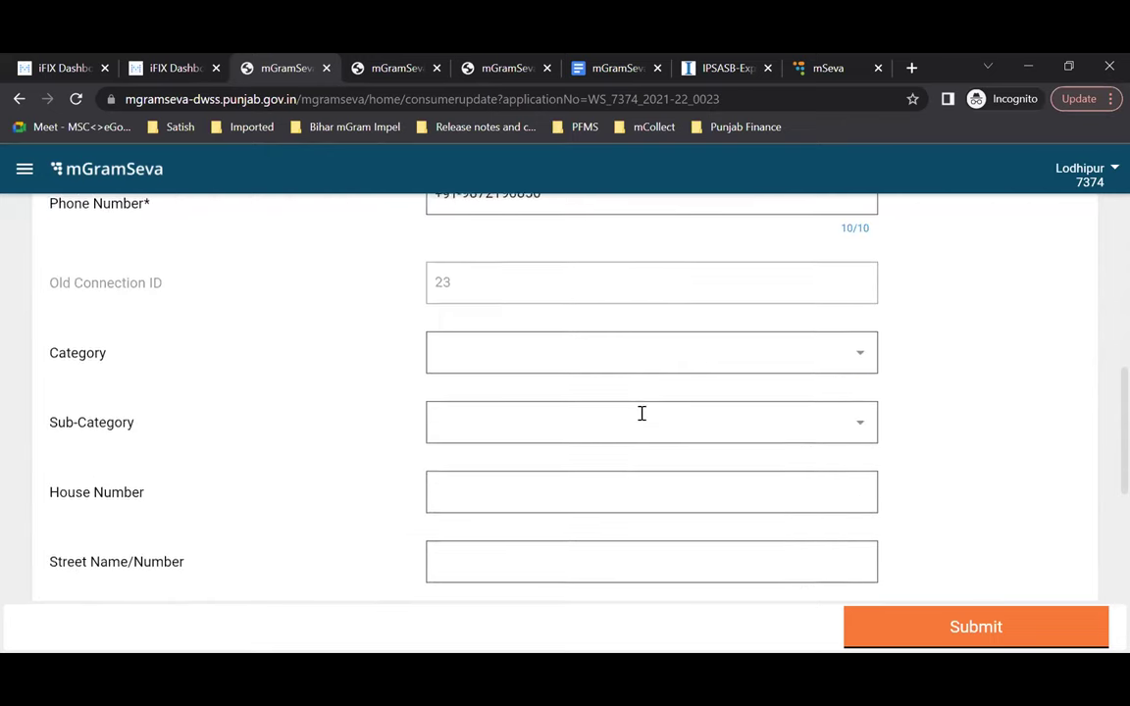
pyautogui.scroll(-3, 642, 413)
pyautogui.scroll(3, 641, 414)
pyautogui.scroll(-3, 641, 414)
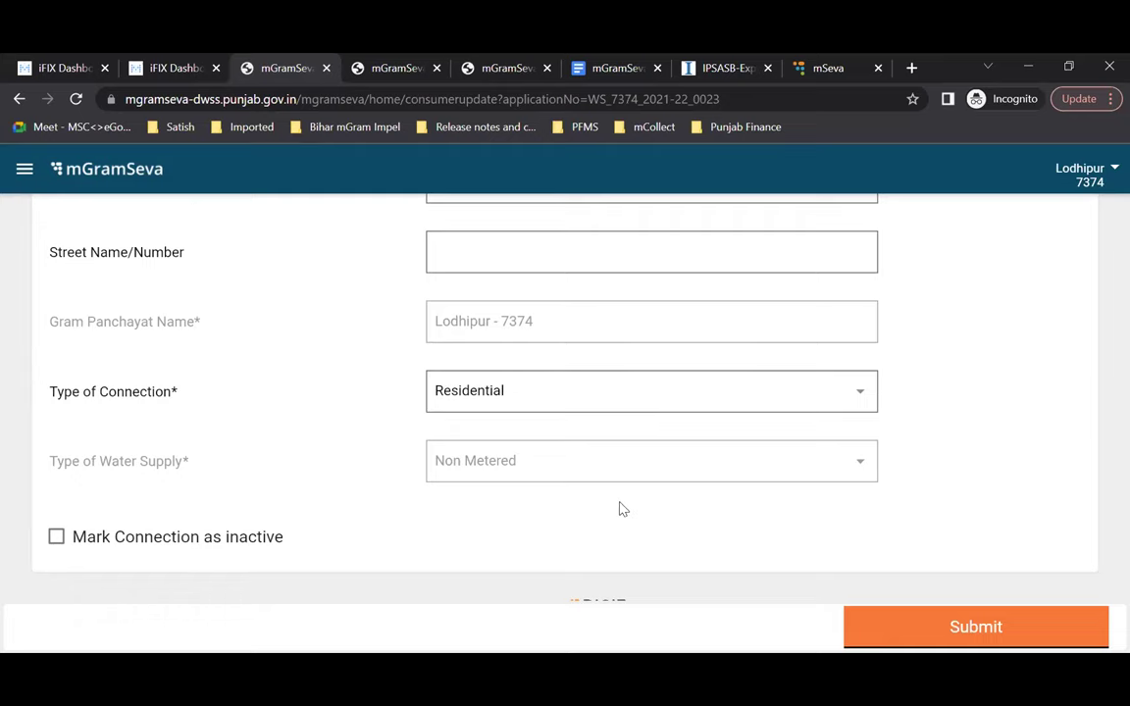
pyautogui.scroll(8, 620, 506)
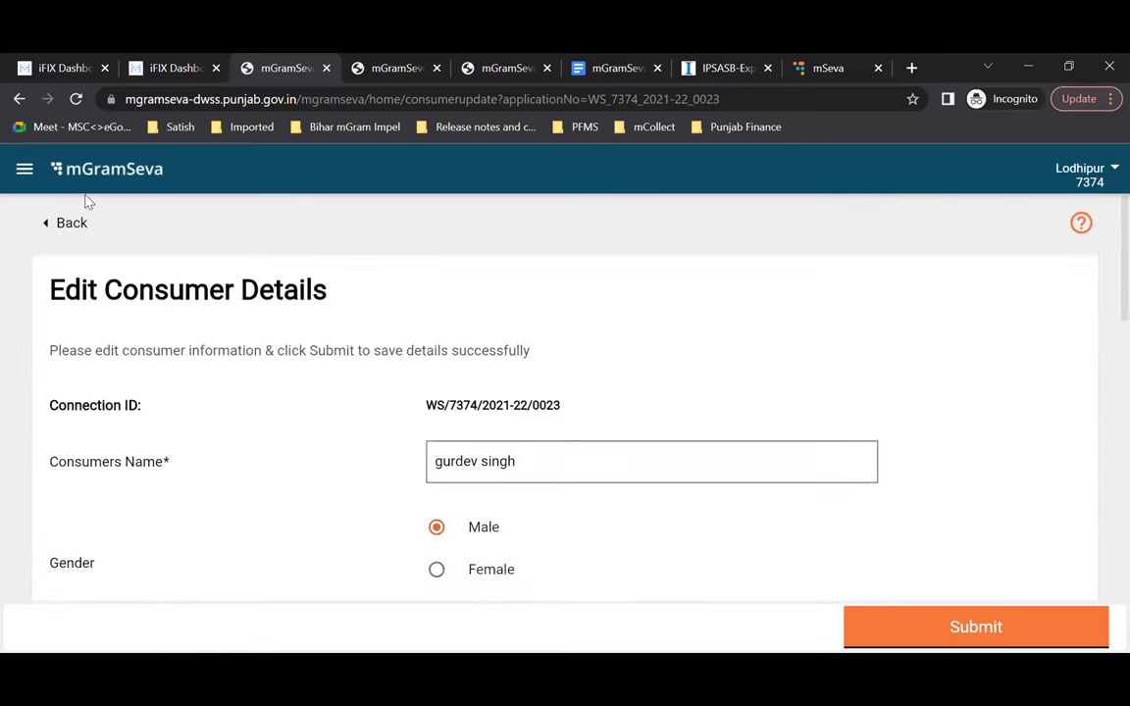
pyautogui.click(71, 225)
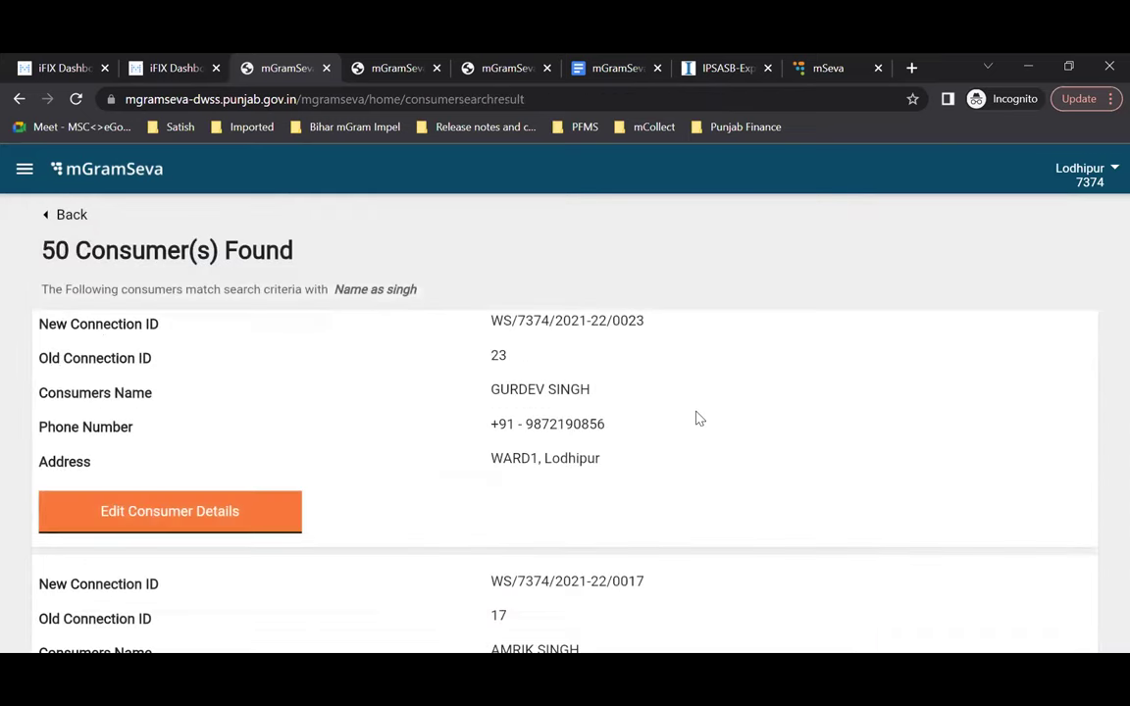
pyautogui.click(76, 223)
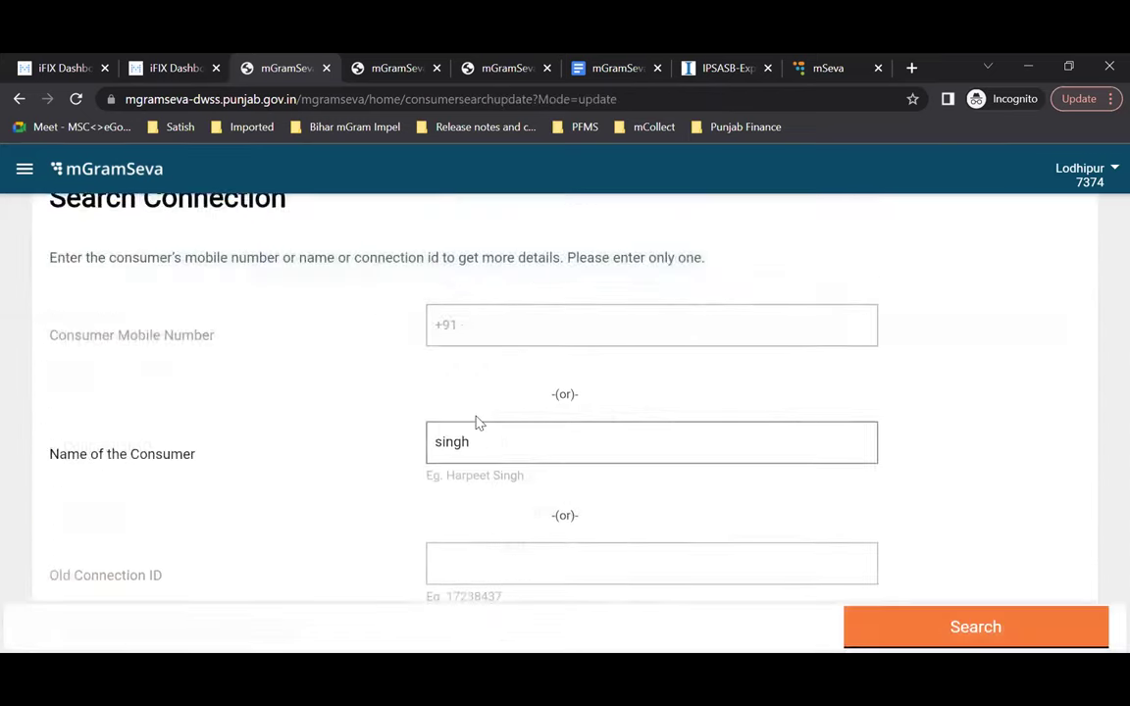
# Step: From the home page, view the YTD 2022-23 GPWSC revenue/expenditure trend and monthly table
pyautogui.click(67, 214)
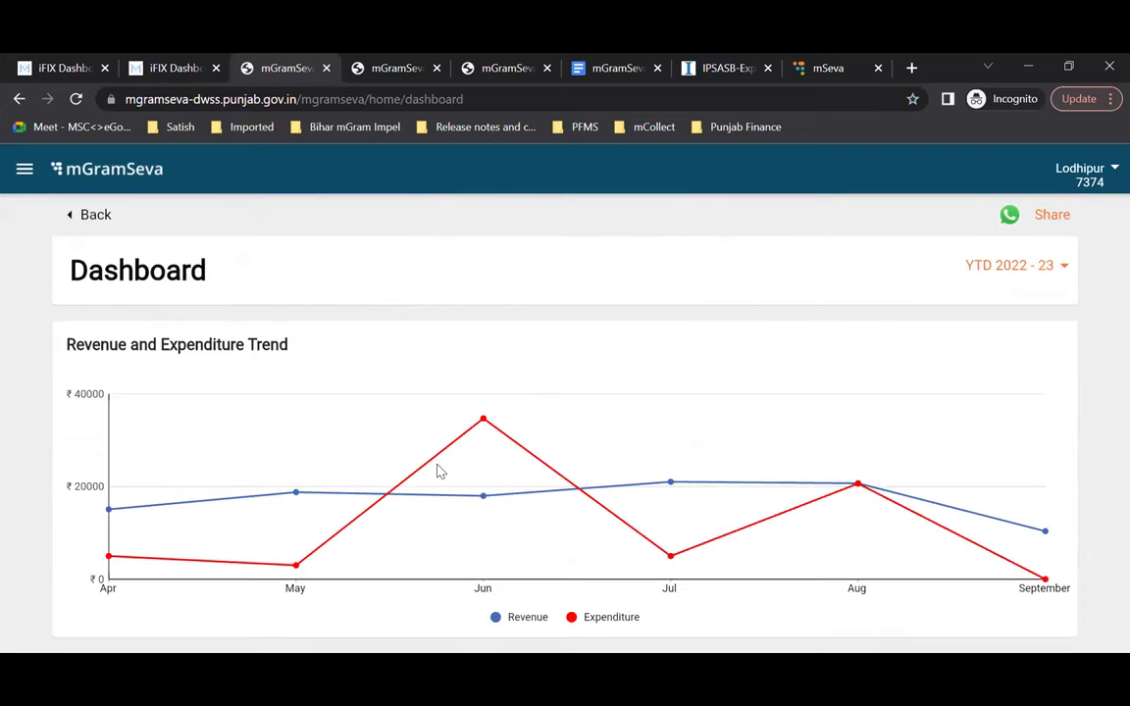
pyautogui.scroll(-2, 441, 472)
pyautogui.scroll(1, 285, 502)
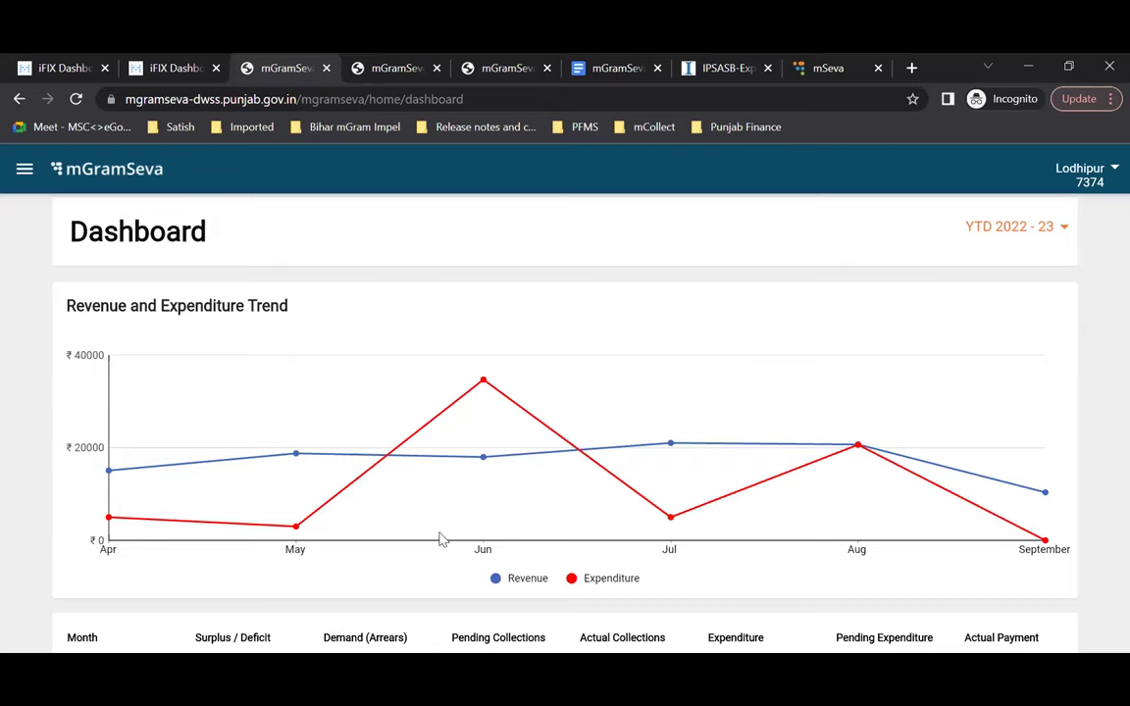
pyautogui.scroll(-1, 440, 539)
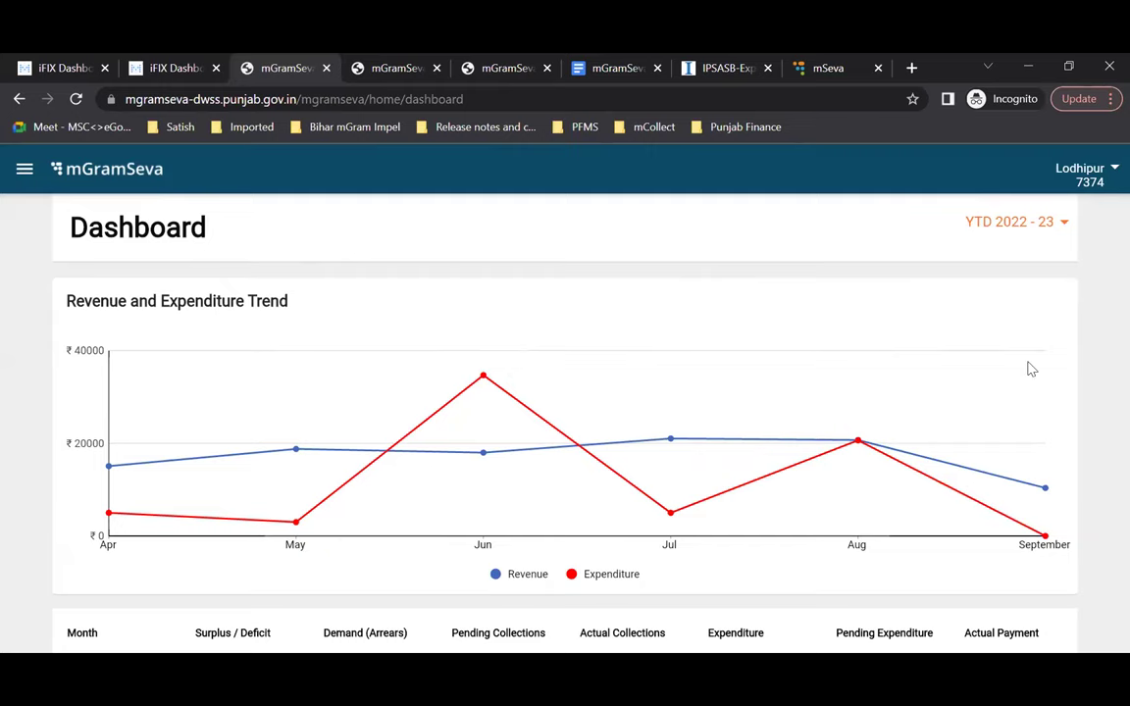
pyautogui.scroll(-1, 1031, 368)
pyautogui.scroll(-1, 1030, 368)
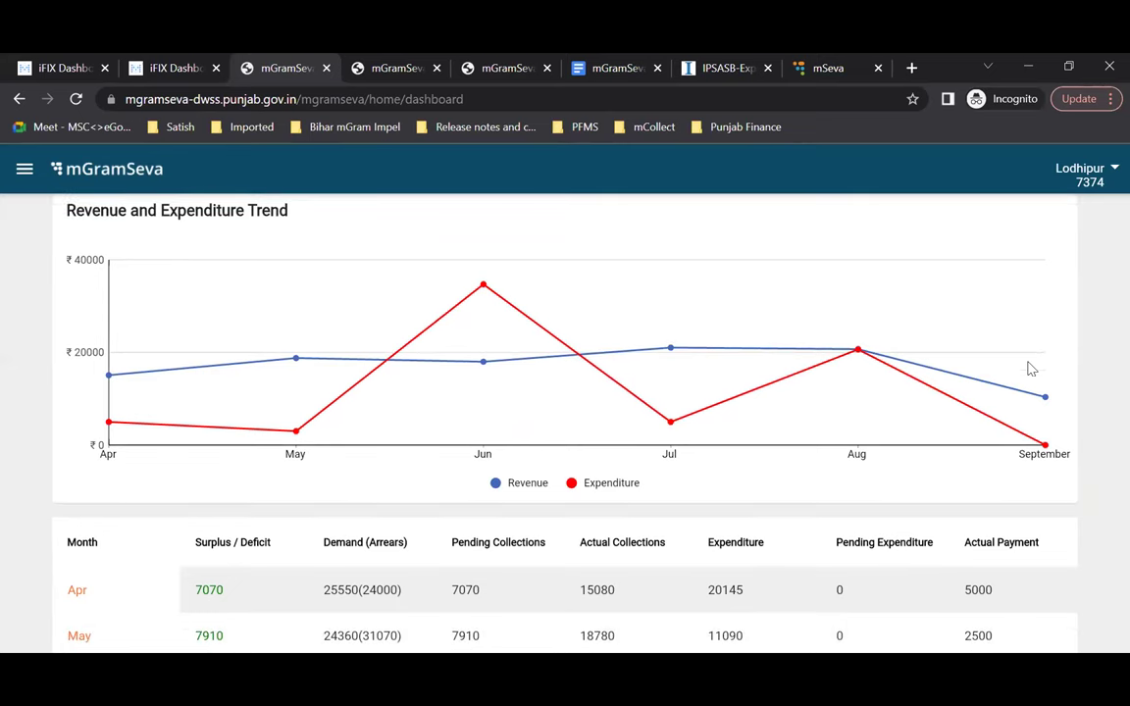
pyautogui.scroll(-1, 363, 586)
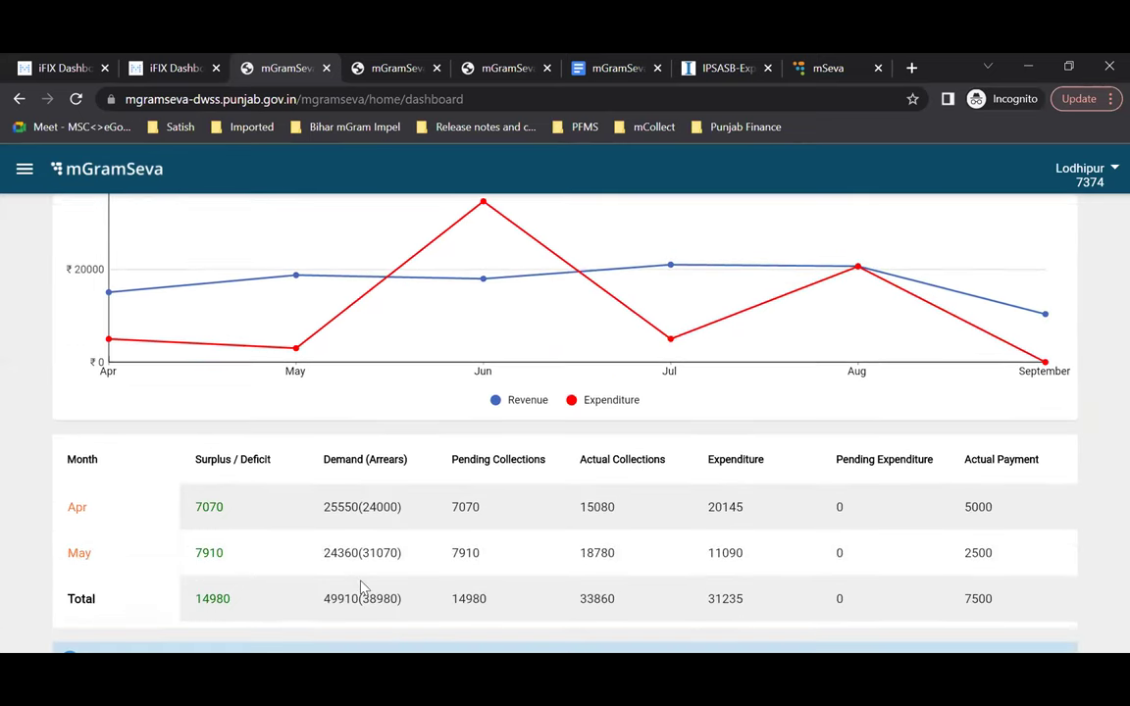
pyautogui.scroll(1, 363, 586)
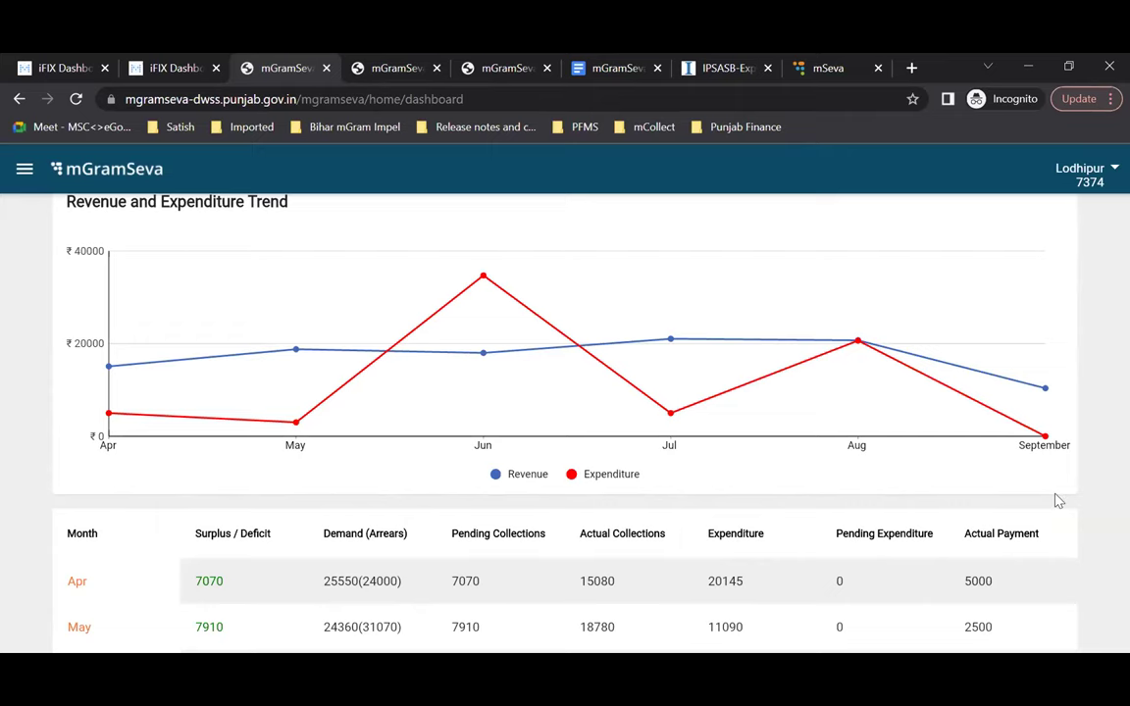
pyautogui.scroll(-1, 1058, 501)
pyautogui.scroll(-1, 1058, 501)
pyautogui.scroll(-1, 1058, 501)
pyautogui.scroll(-2, 1058, 501)
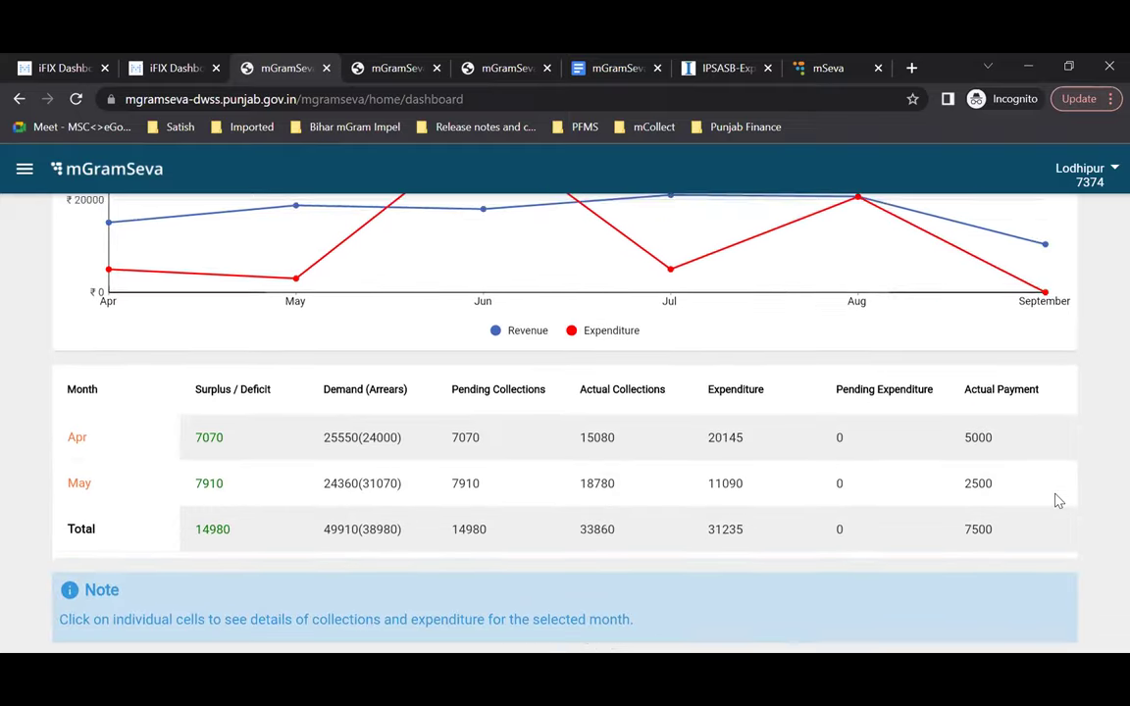
pyautogui.scroll(3, 1058, 501)
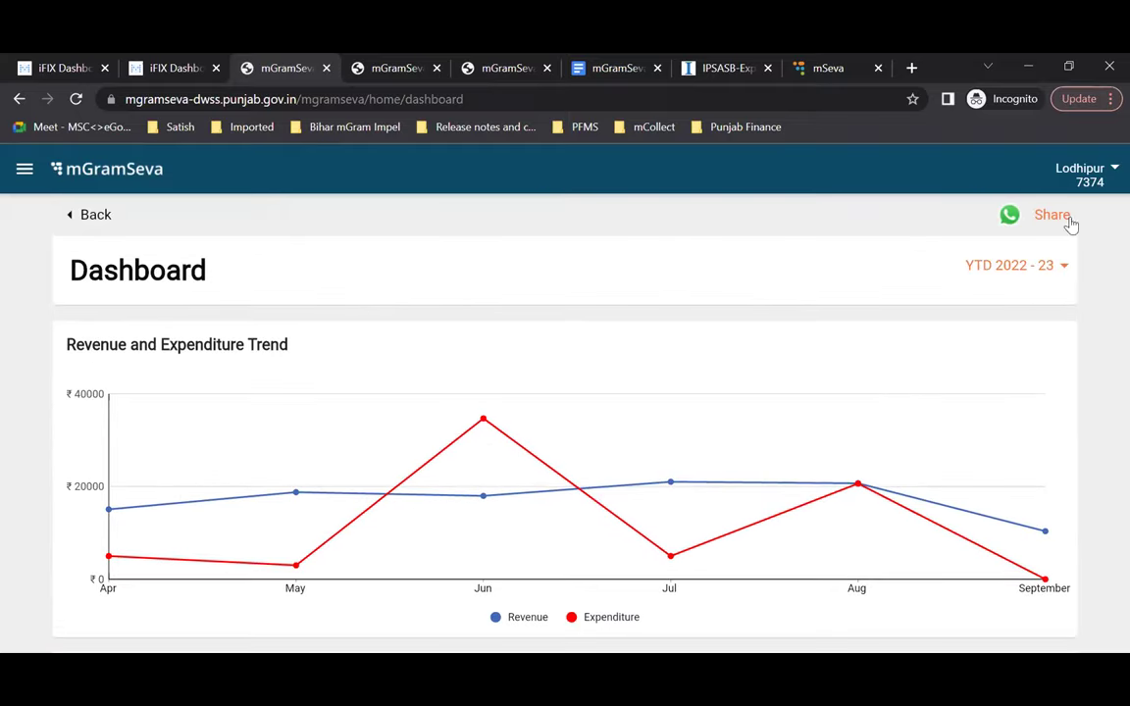
# Step: Switch the dashboard's financial year to 2021-22
pyautogui.click(1063, 281)
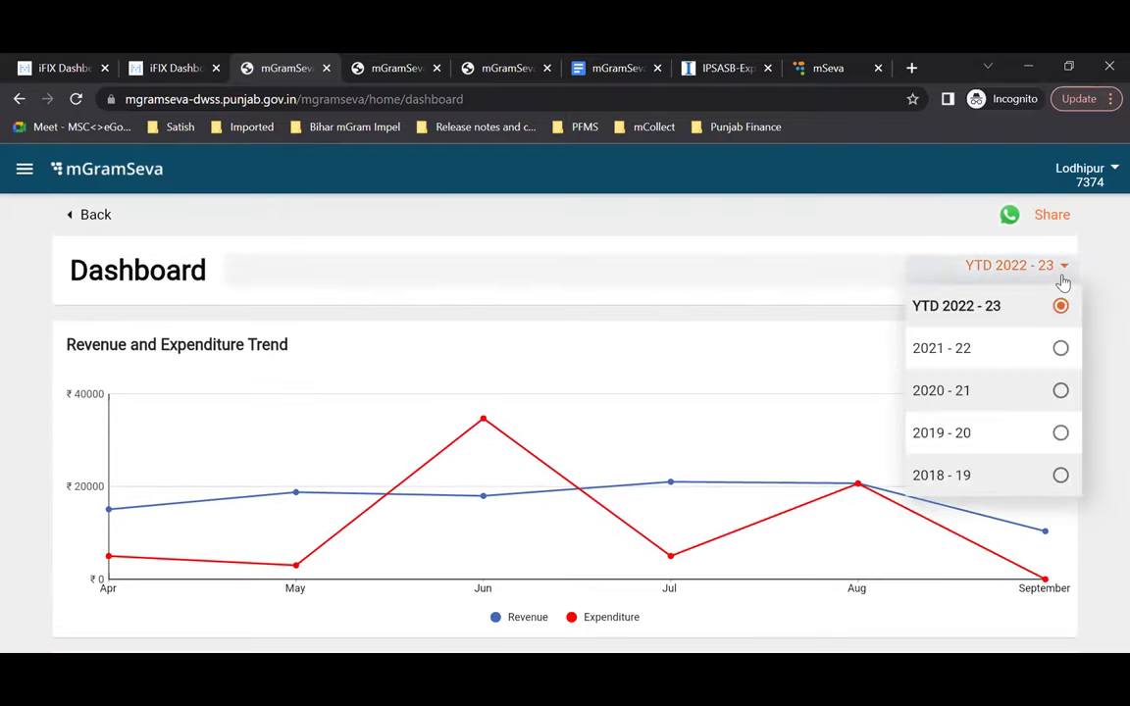
pyautogui.click(1060, 348)
pyautogui.scroll(-7, 1060, 358)
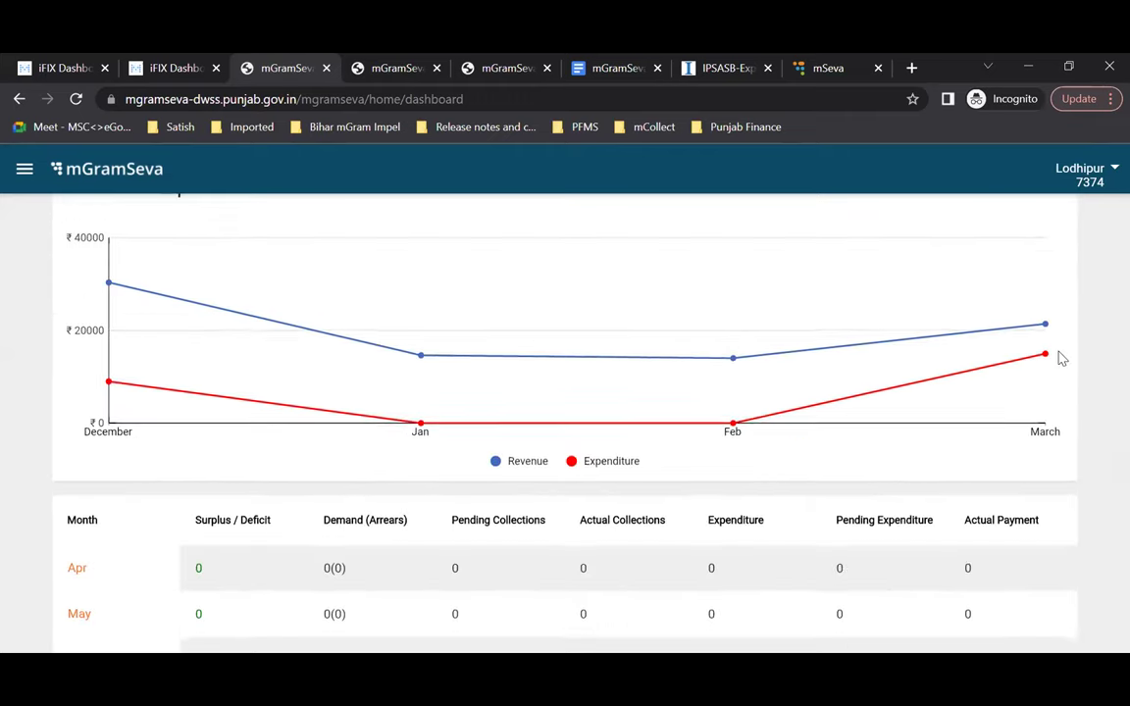
pyautogui.scroll(-2, 1061, 358)
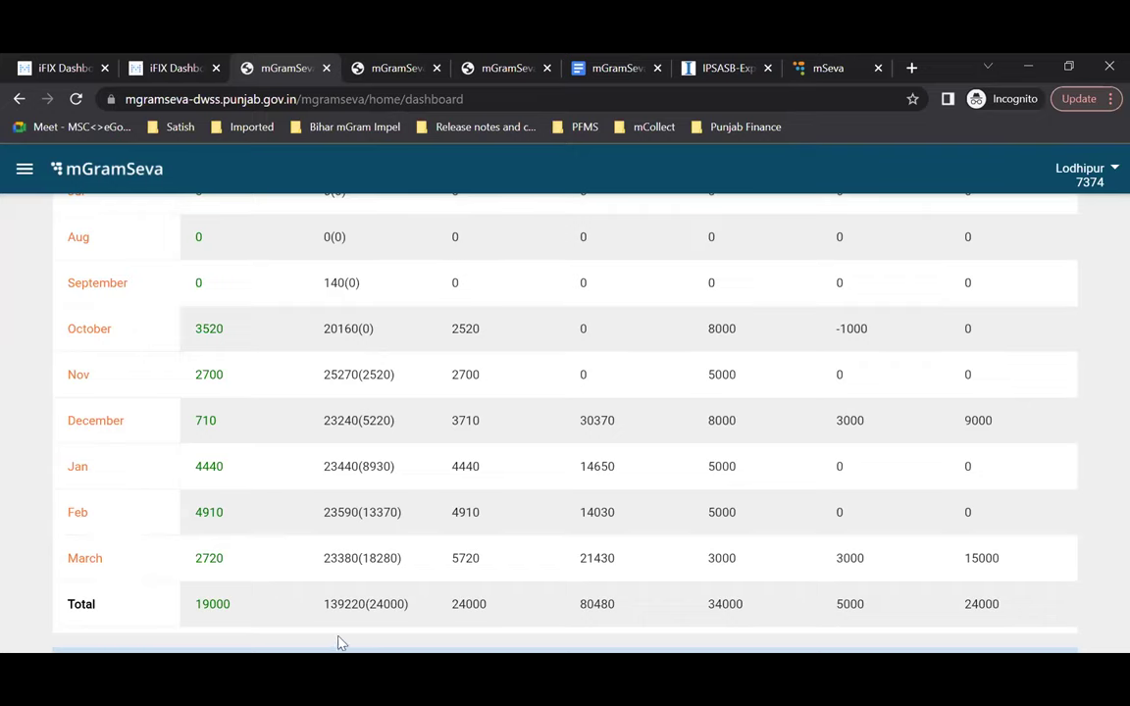
# Step: Review the 2021-22 monthly table down to its totals: 34000 expenditure, 24000 actual payment
pyautogui.scroll(-1, 304, 476)
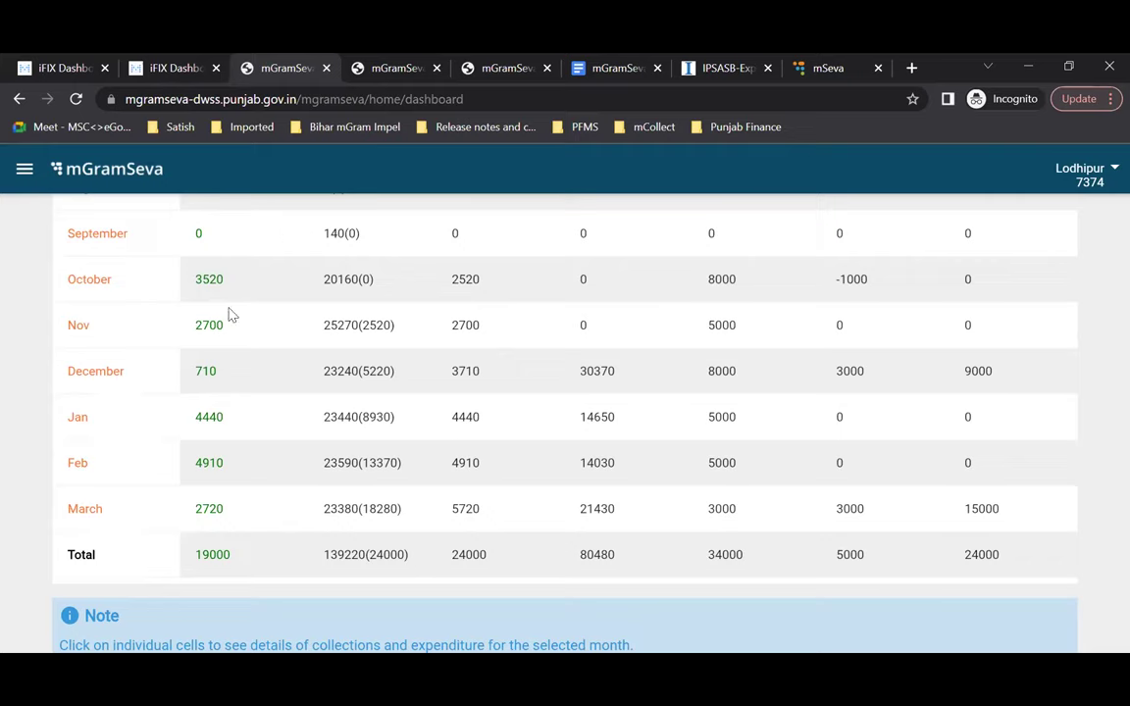
pyautogui.scroll(3, 454, 438)
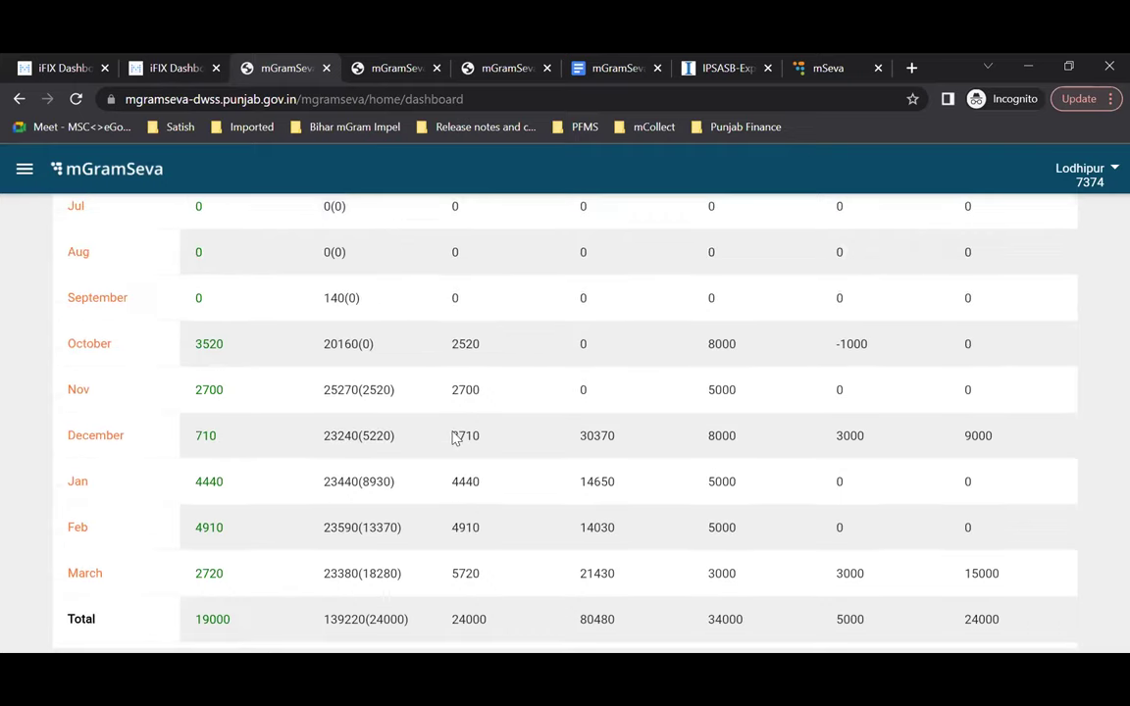
pyautogui.scroll(2, 455, 436)
pyautogui.scroll(-1, 454, 436)
pyautogui.scroll(-1, 338, 530)
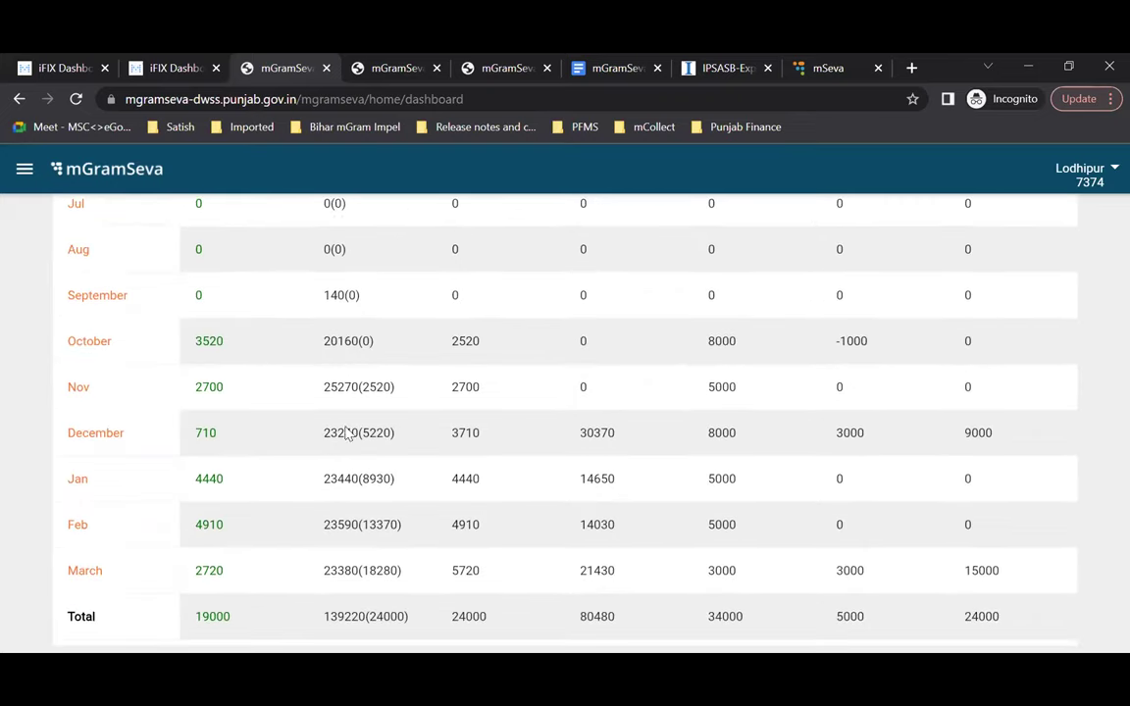
pyautogui.scroll(-1, 348, 569)
pyautogui.scroll(-1, 353, 567)
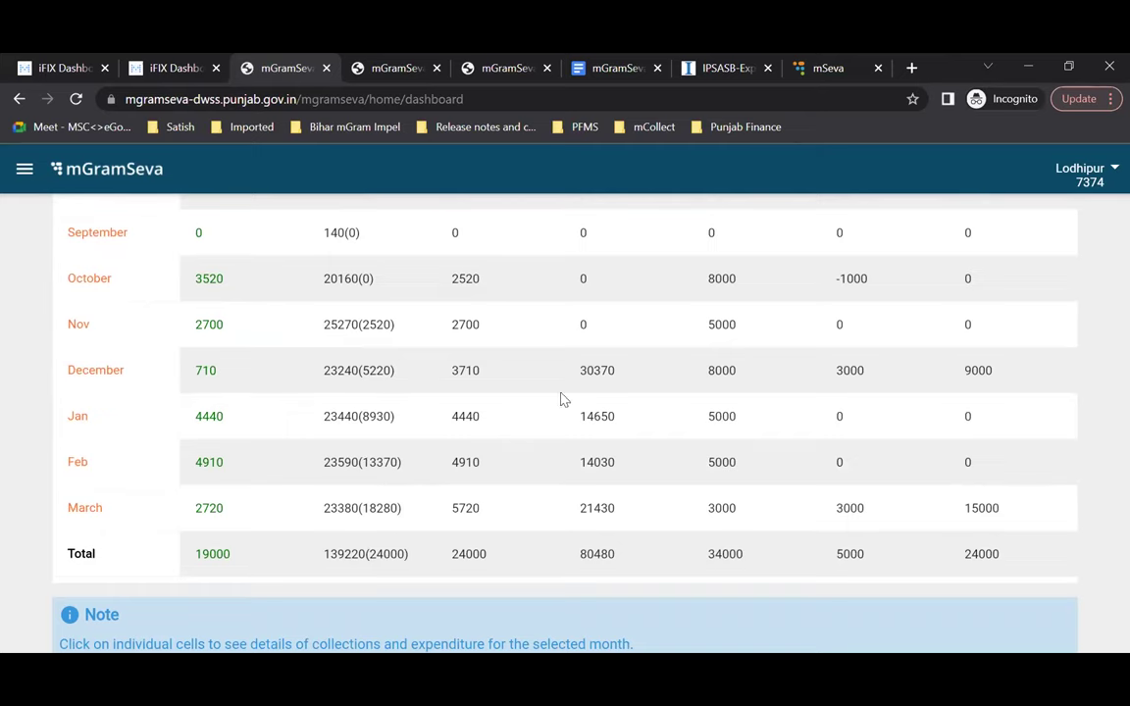
pyautogui.scroll(5, 620, 510)
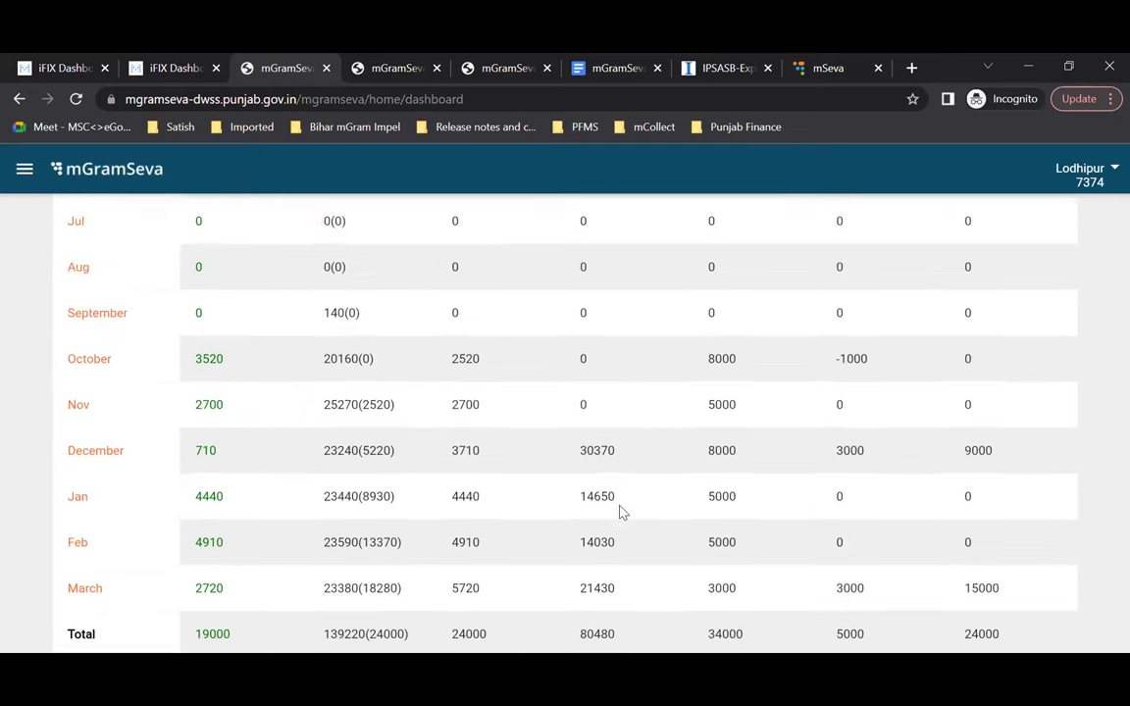
pyautogui.scroll(-6, 620, 510)
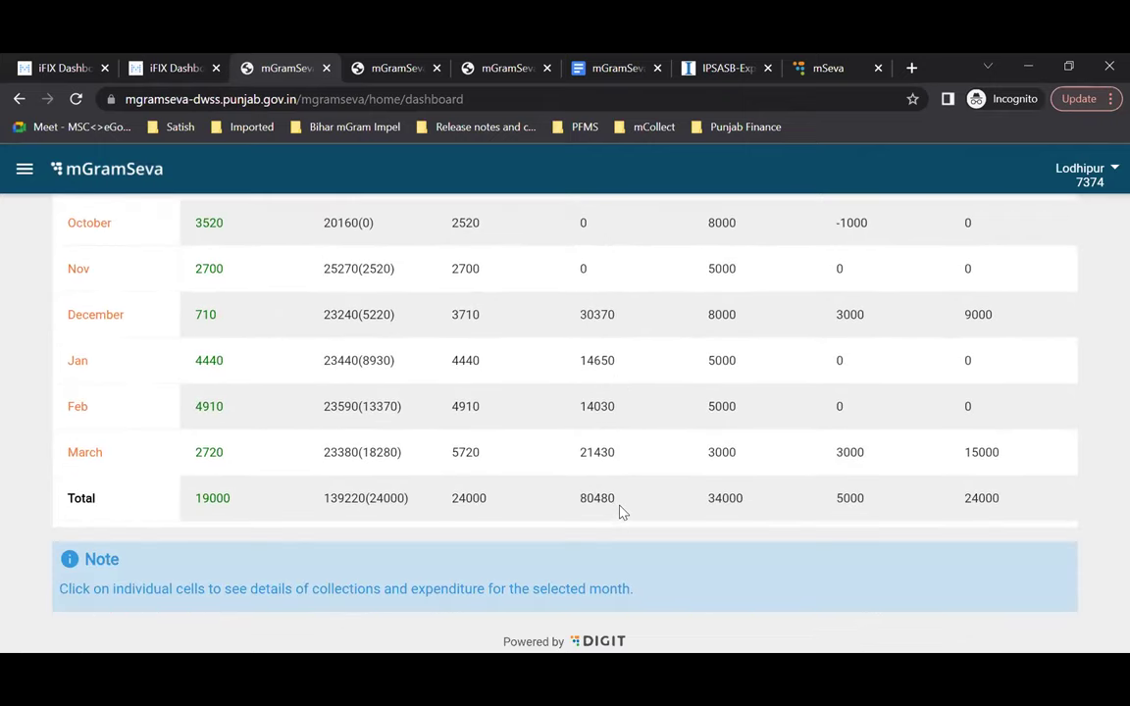
pyautogui.scroll(7, 507, 464)
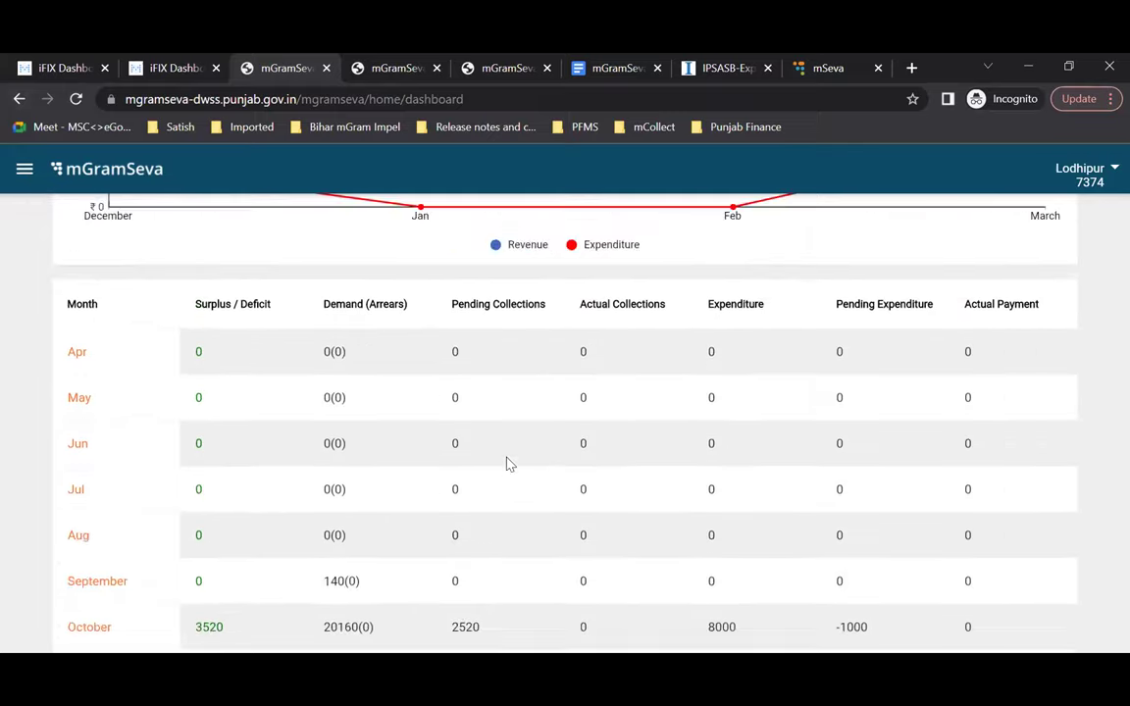
pyautogui.scroll(10, 507, 464)
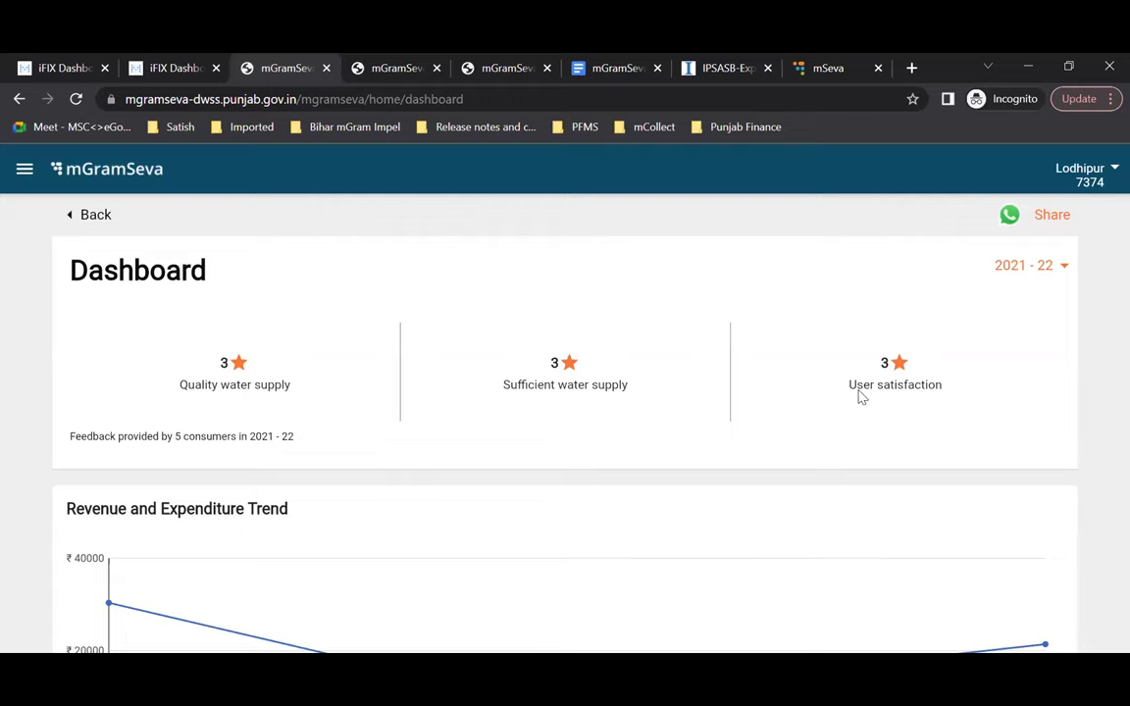
# Step: Leave the 2021-22 dashboard and return to the mGramSeva home tiles
pyautogui.scroll(-1, 861, 395)
pyautogui.scroll(-1, 861, 396)
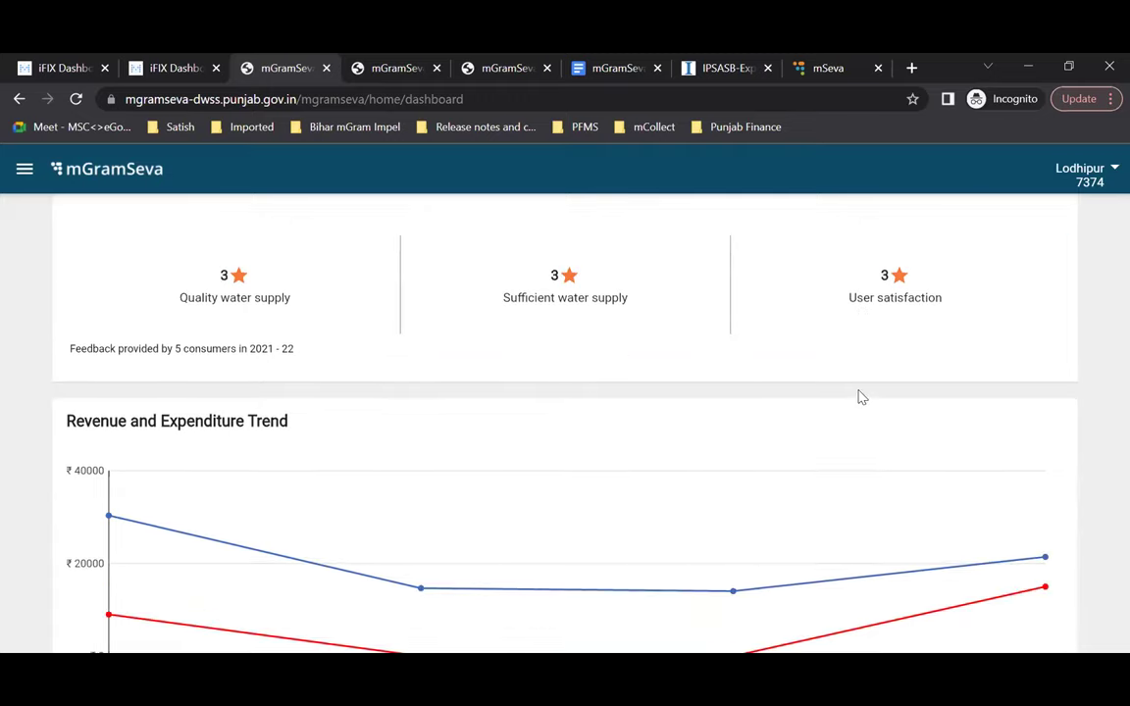
pyautogui.scroll(2, 860, 396)
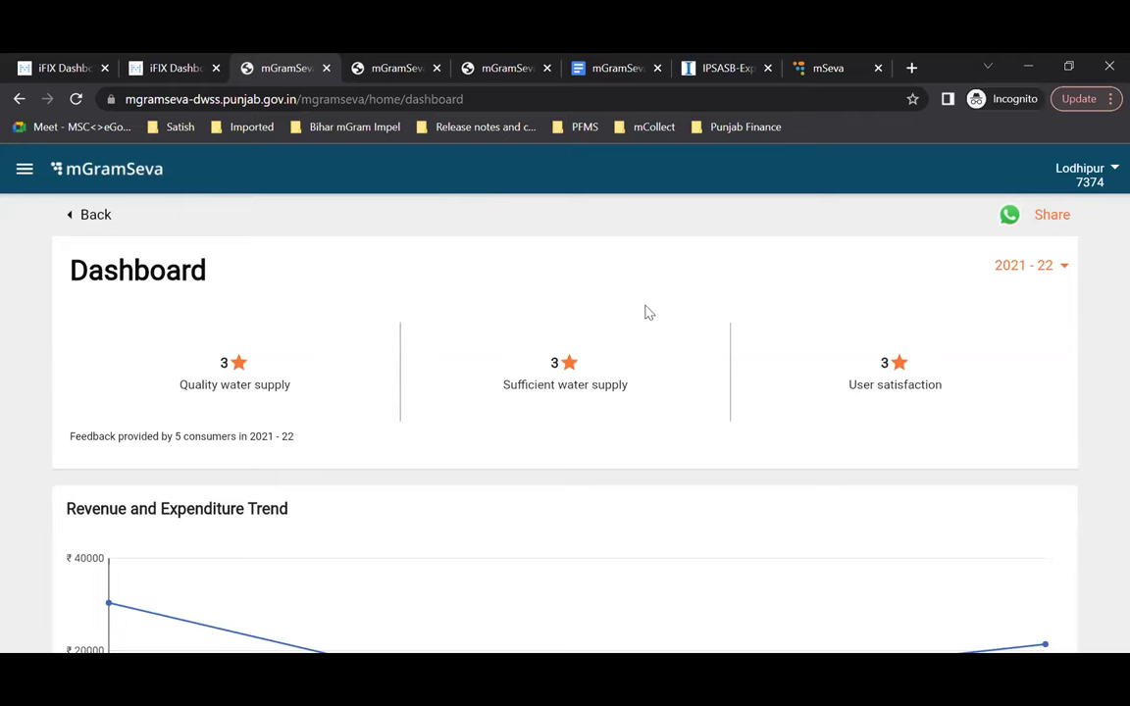
pyautogui.click(1062, 268)
pyautogui.click(96, 218)
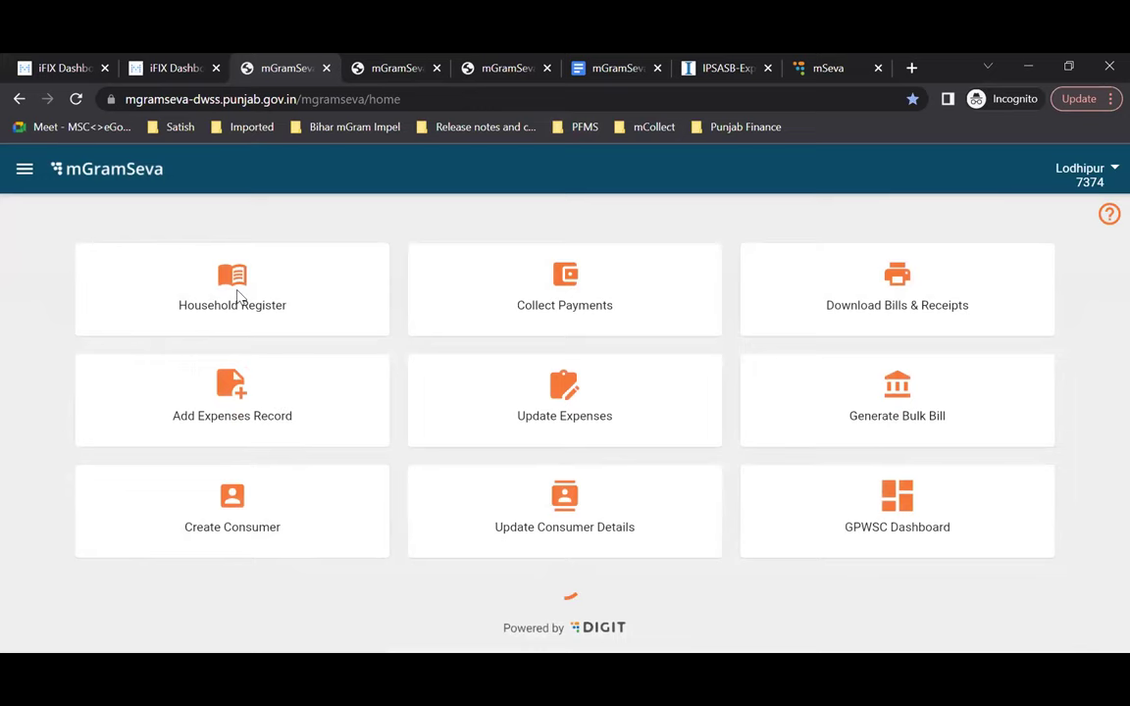
pyautogui.click(221, 294)
# Step: Open a household's details, check its prefilled WhatsApp bill message, then close that share tab
pyautogui.scroll(-3, 497, 494)
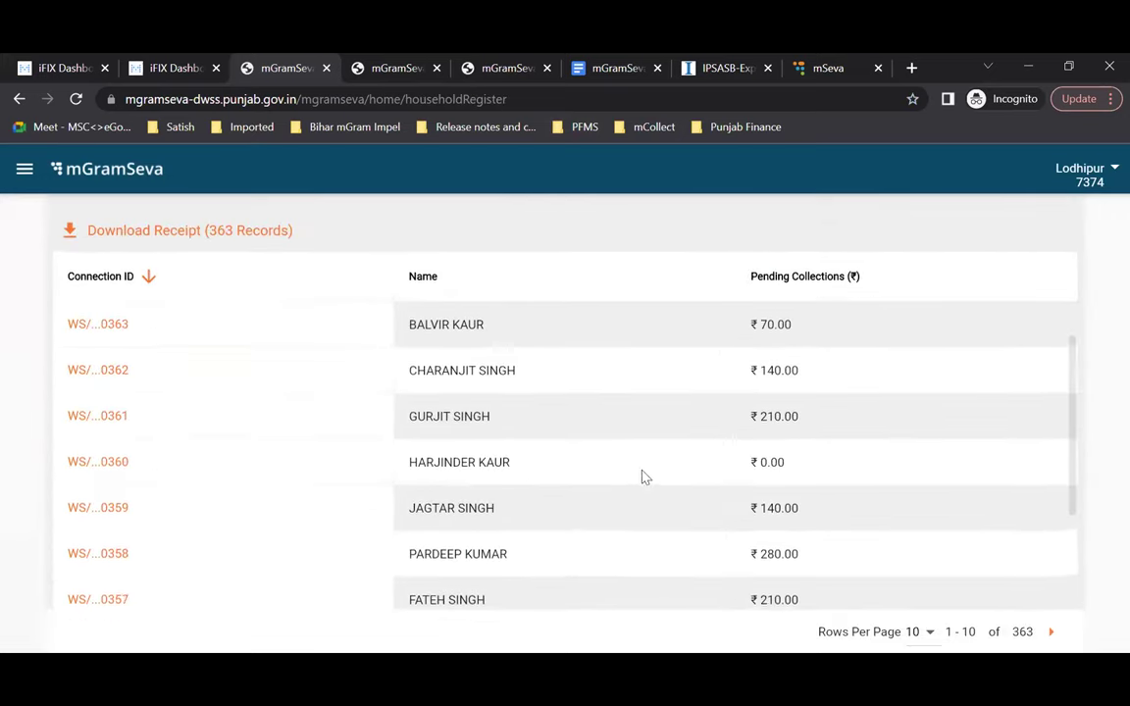
pyautogui.click(89, 414)
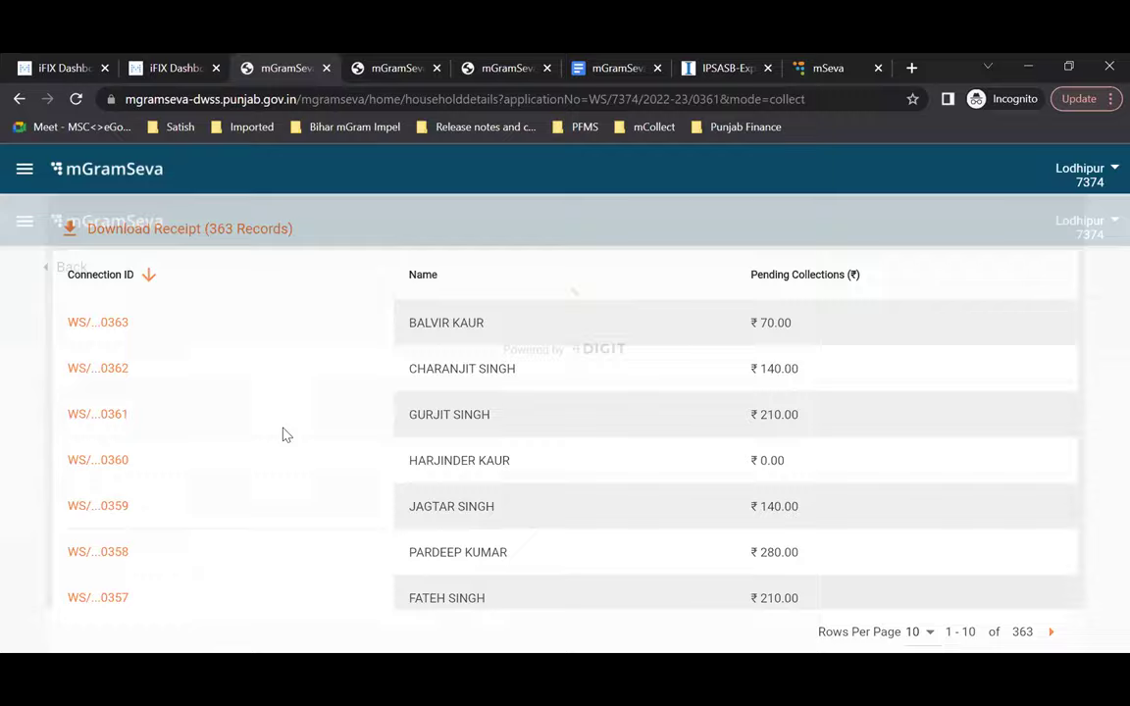
pyautogui.scroll(-3, 282, 433)
pyautogui.scroll(-3, 283, 433)
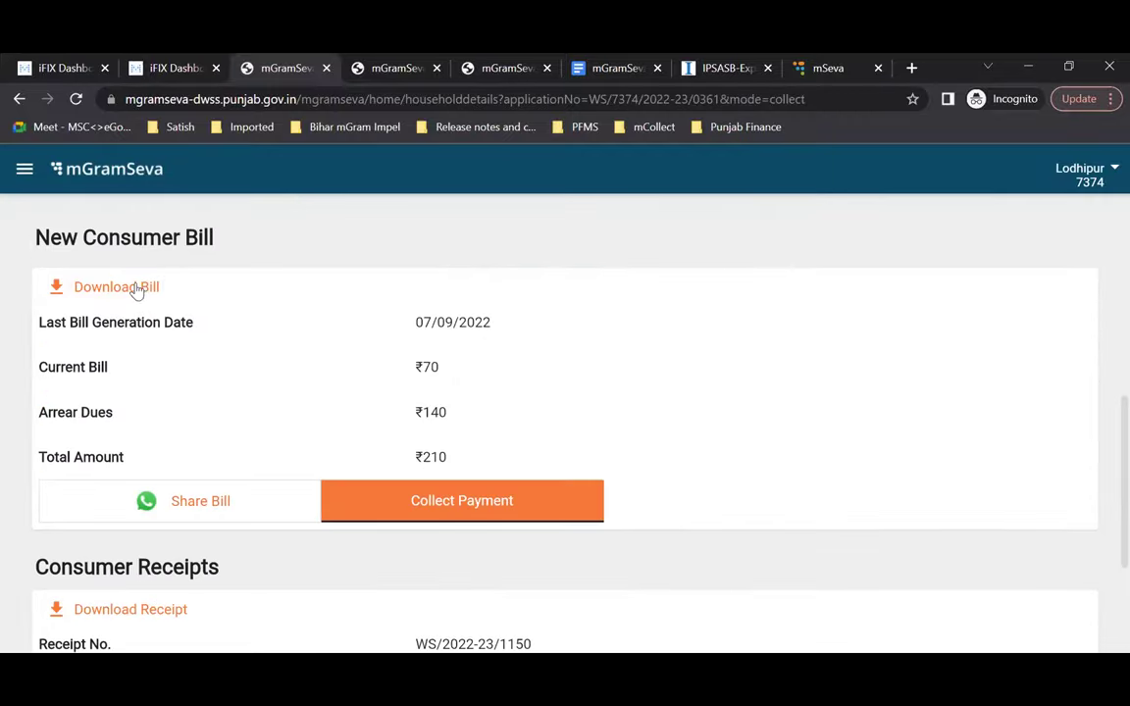
pyautogui.click(192, 507)
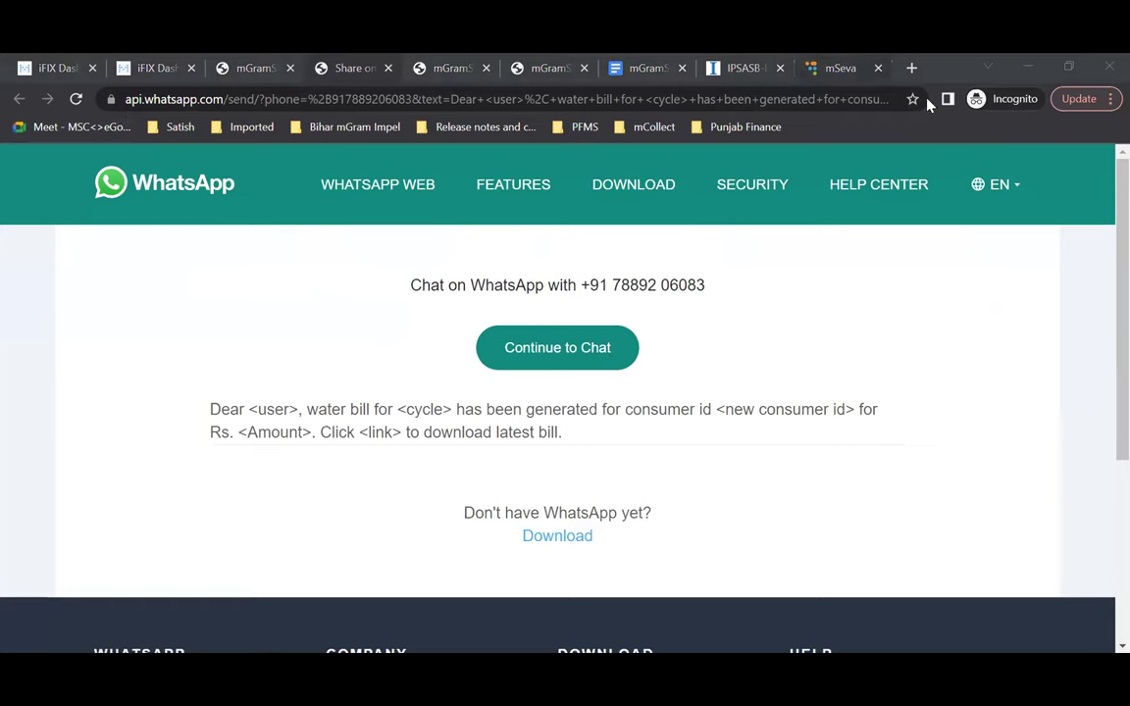
pyautogui.click(389, 68)
pyautogui.scroll(-2, 599, 429)
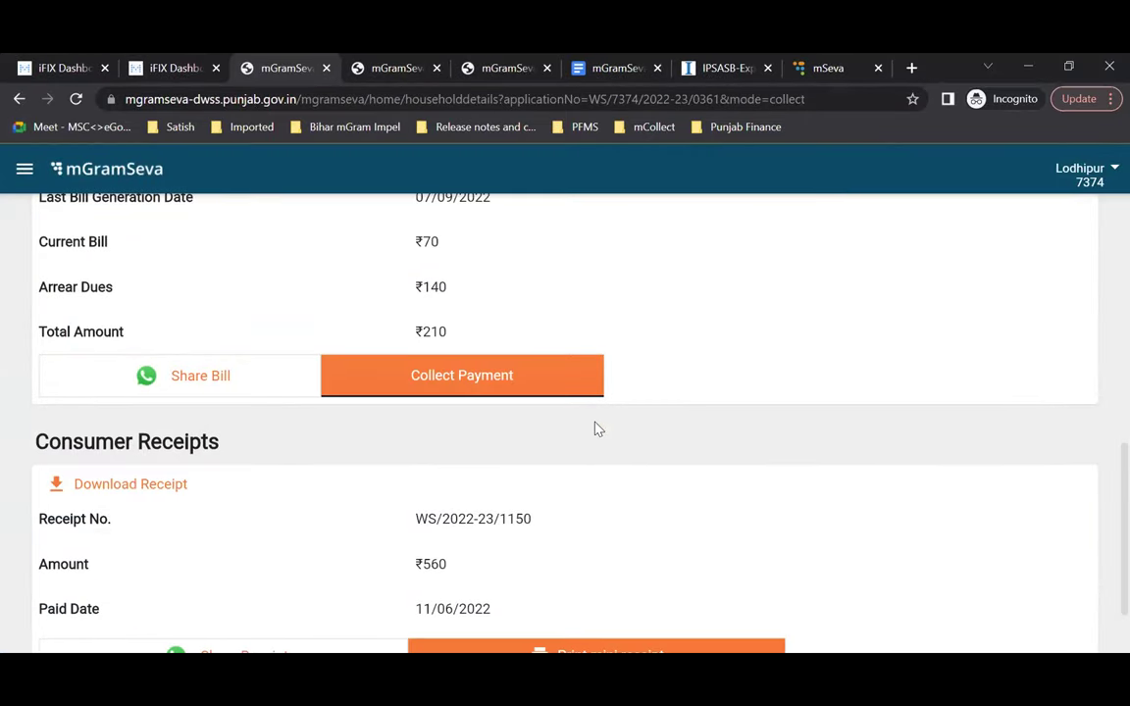
pyautogui.scroll(-1, 599, 429)
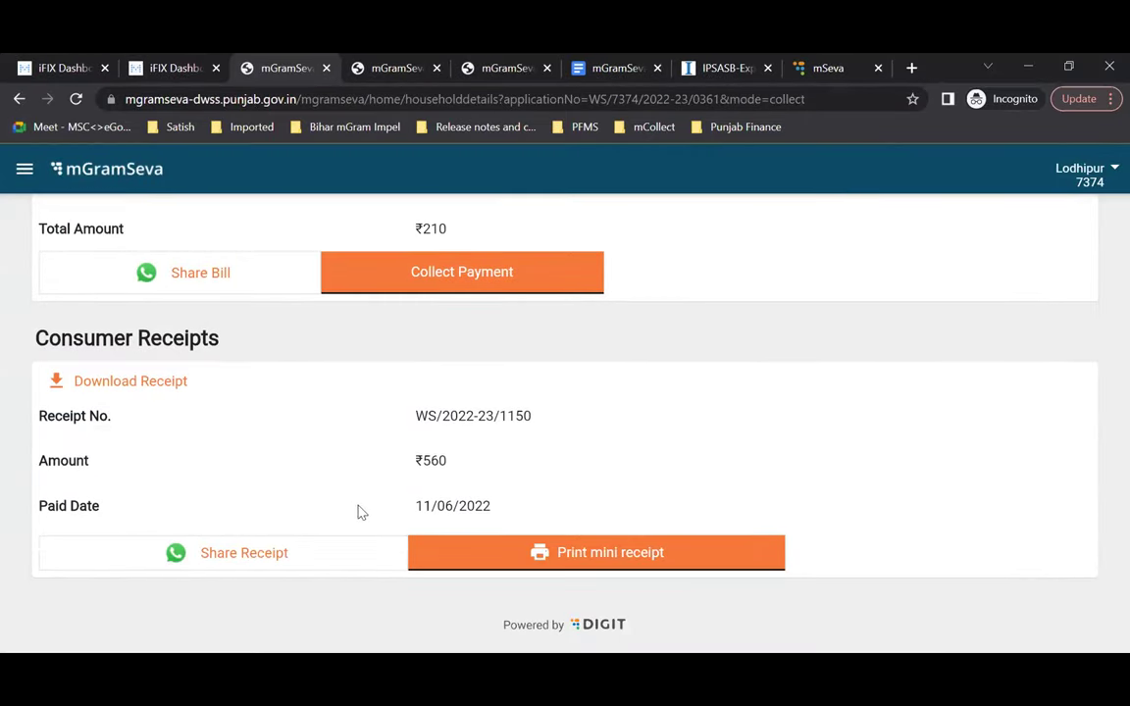
pyautogui.scroll(5, 350, 512)
pyautogui.scroll(3, 352, 511)
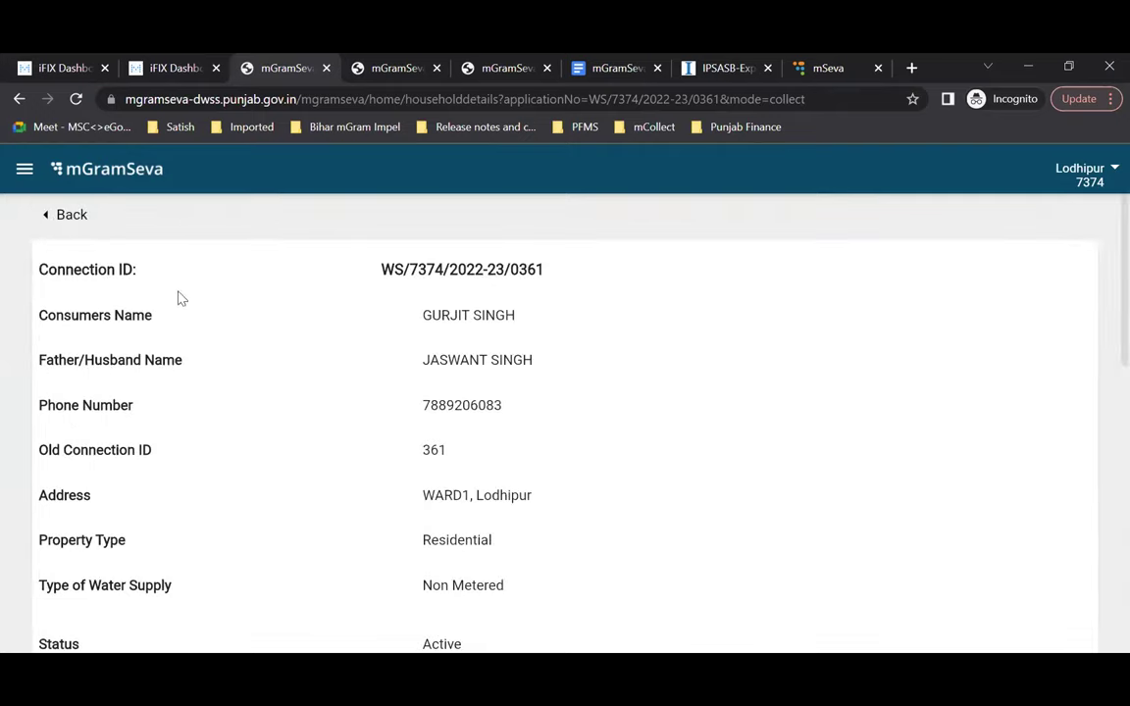
pyautogui.click(72, 220)
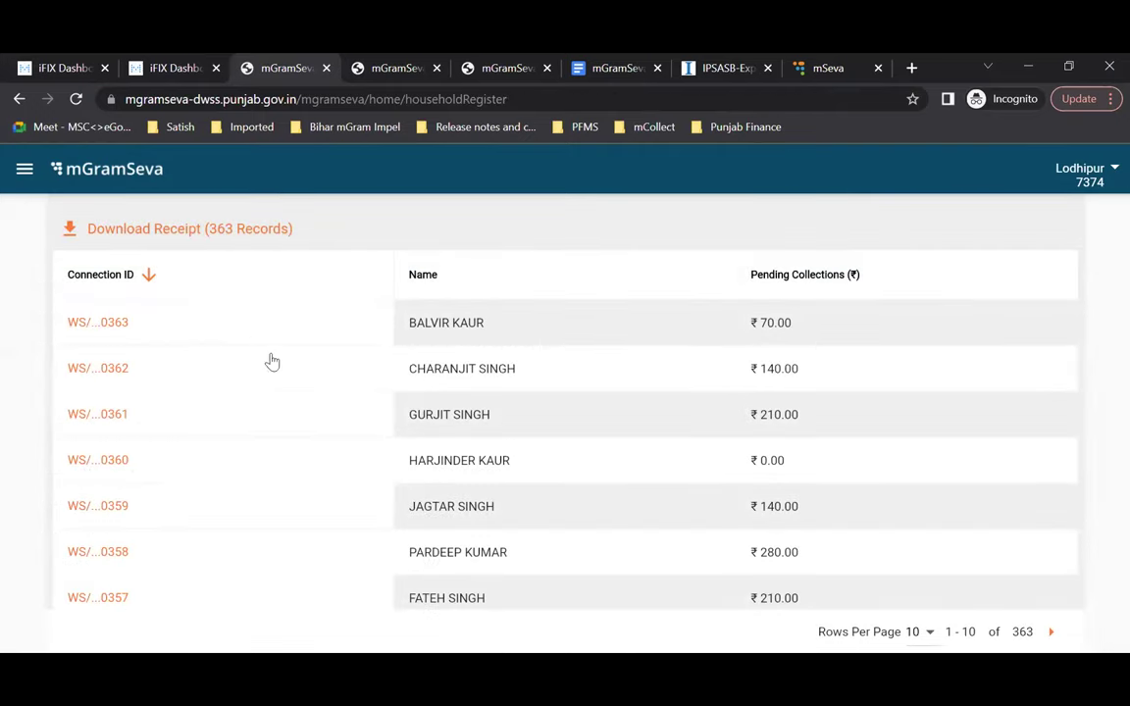
pyautogui.click(94, 422)
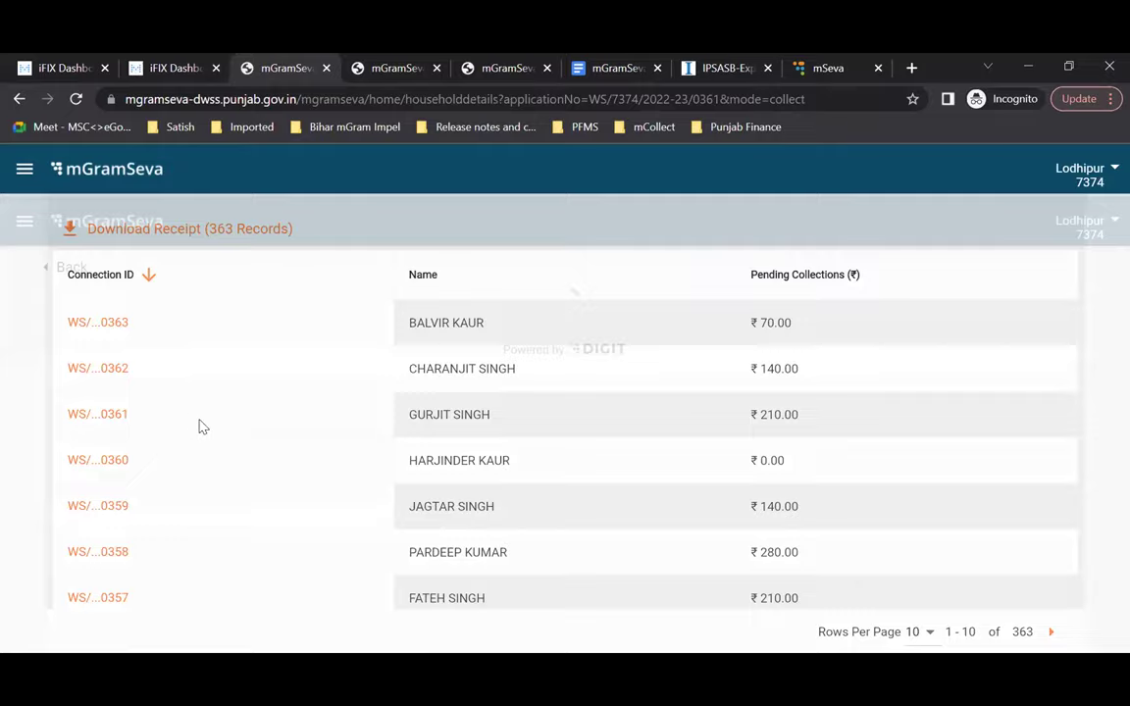
pyautogui.scroll(-5, 83, 343)
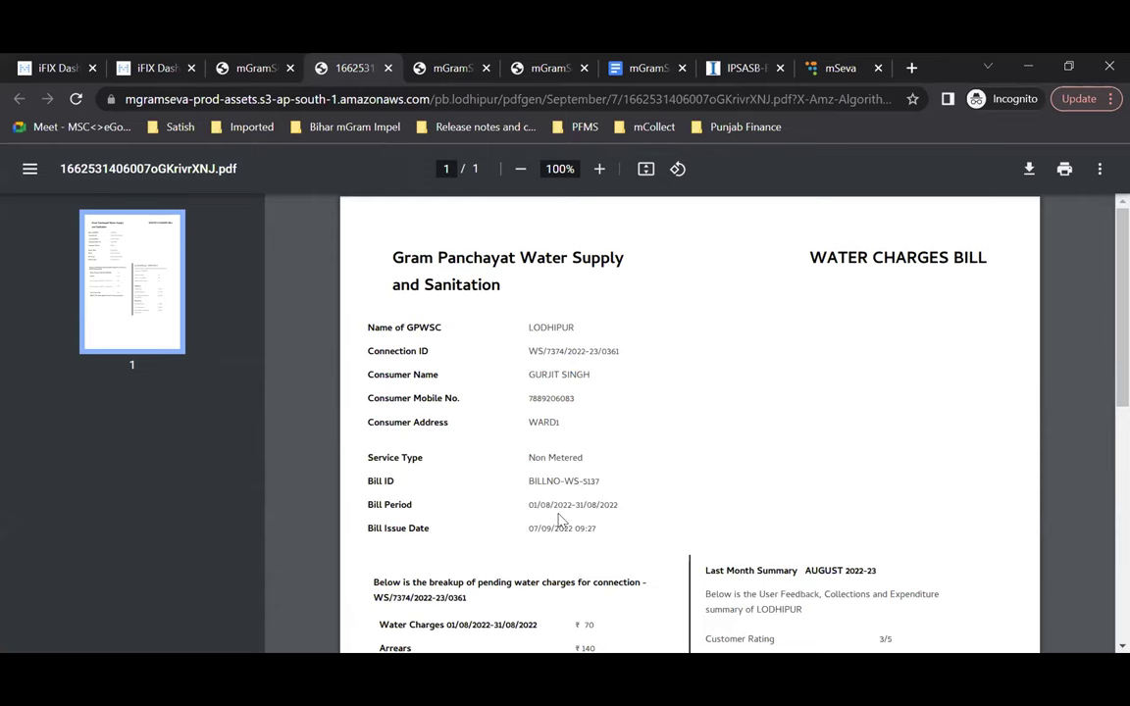
pyautogui.scroll(-4, 561, 520)
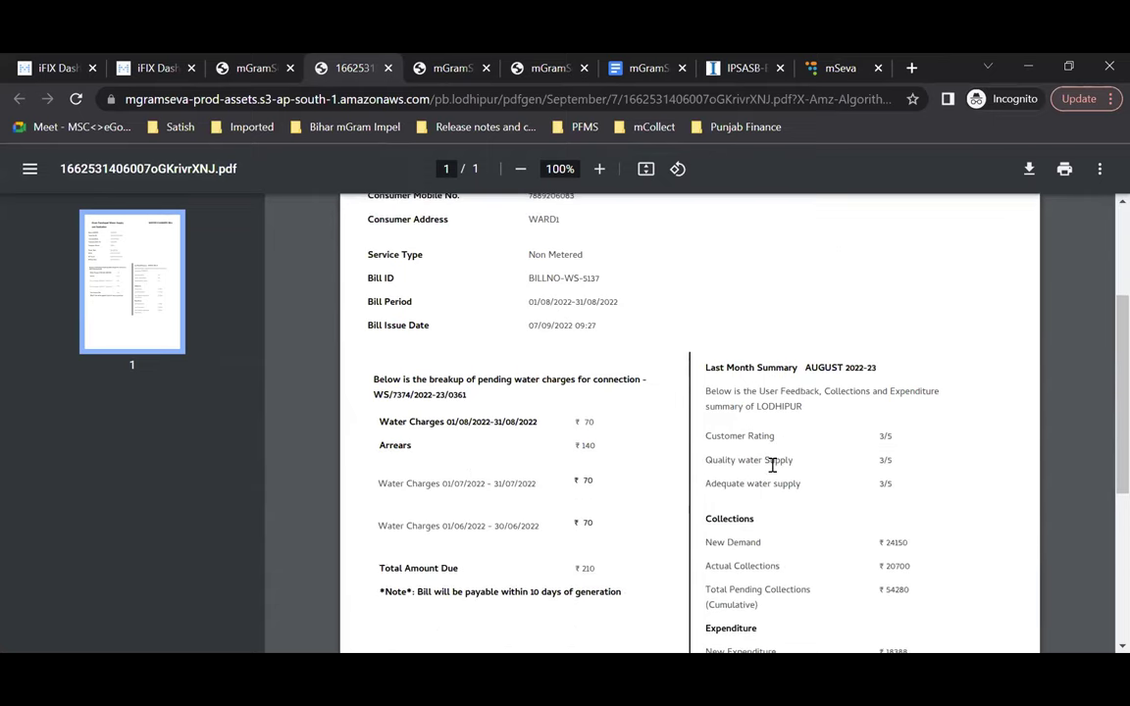
pyautogui.scroll(3, 772, 465)
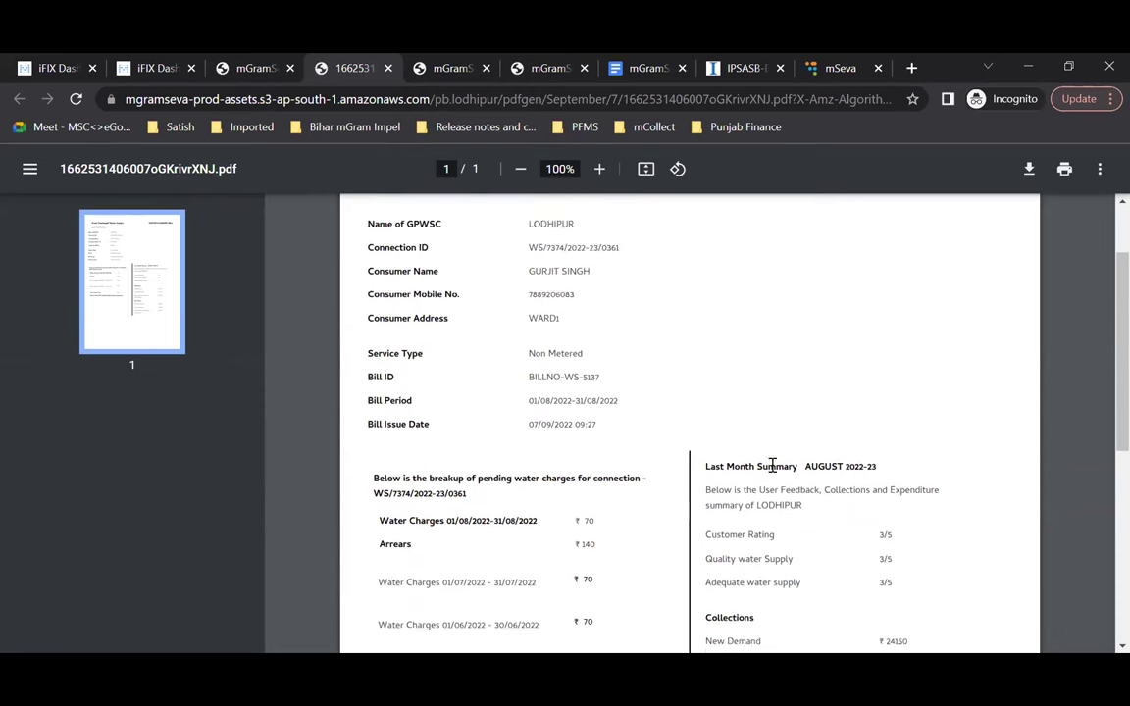
pyautogui.scroll(1, 772, 465)
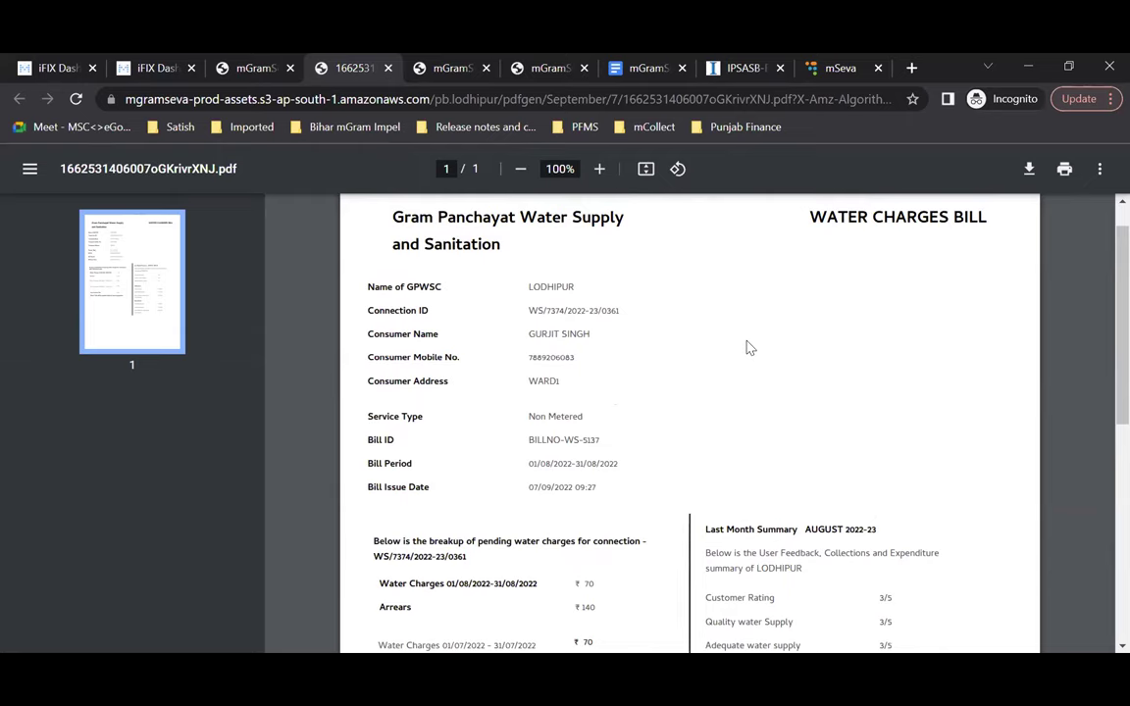
pyautogui.scroll(1, 633, 387)
pyautogui.scroll(-3, 633, 387)
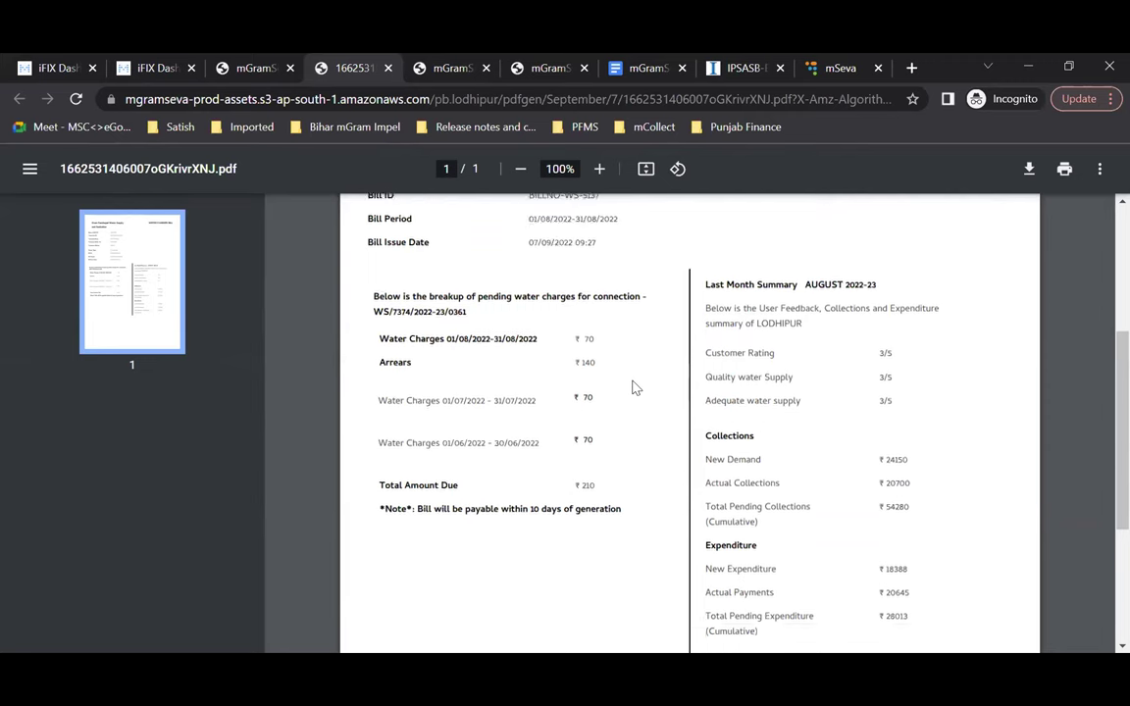
pyautogui.moveTo(376, 399); pyautogui.dragTo(629, 395)
pyautogui.click(638, 443)
pyautogui.scroll(1, 623, 487)
pyautogui.scroll(1, 624, 487)
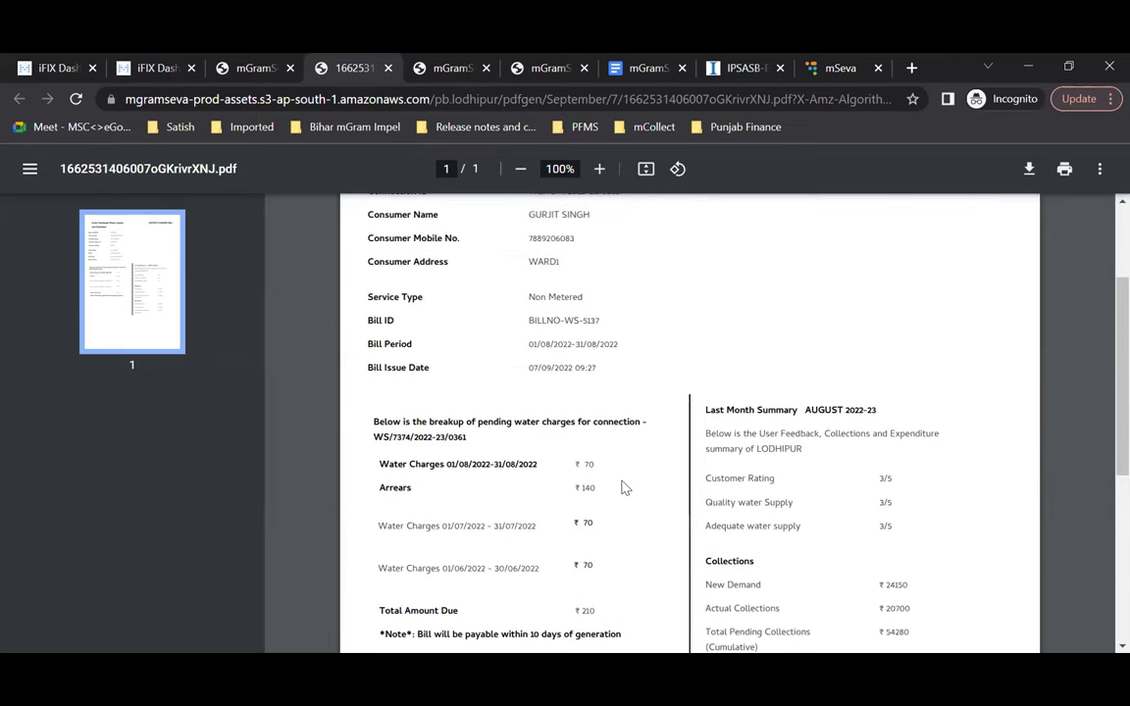
pyautogui.scroll(-1, 623, 488)
pyautogui.scroll(-1, 624, 488)
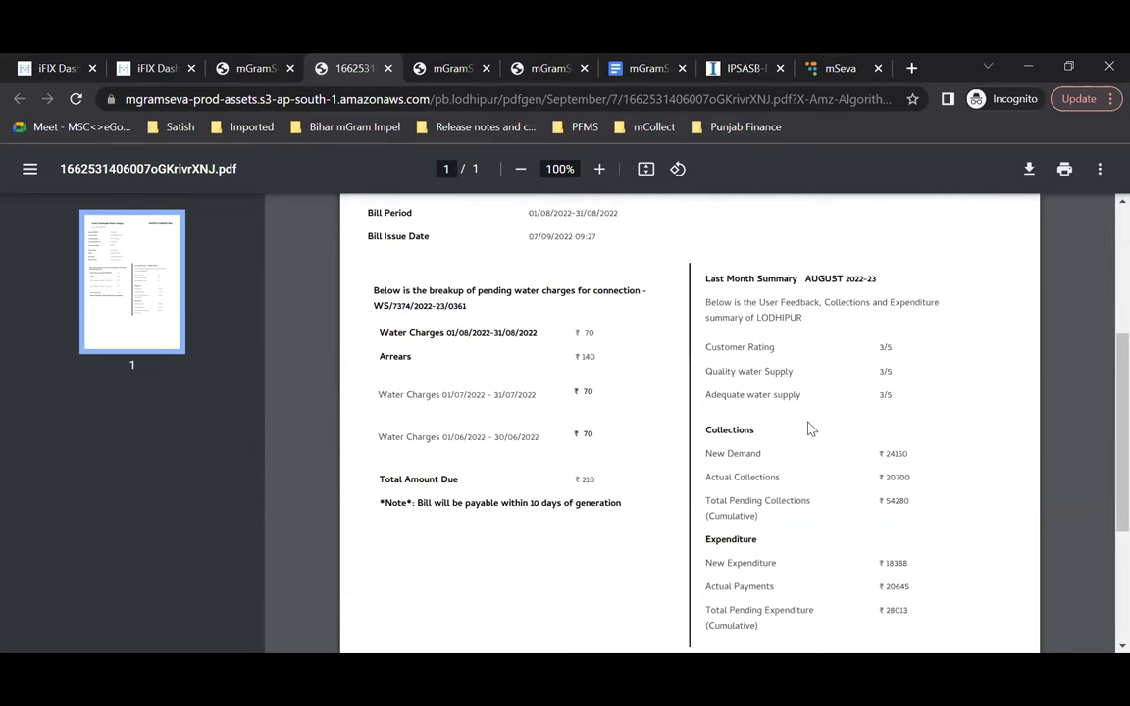
pyautogui.scroll(1, 810, 431)
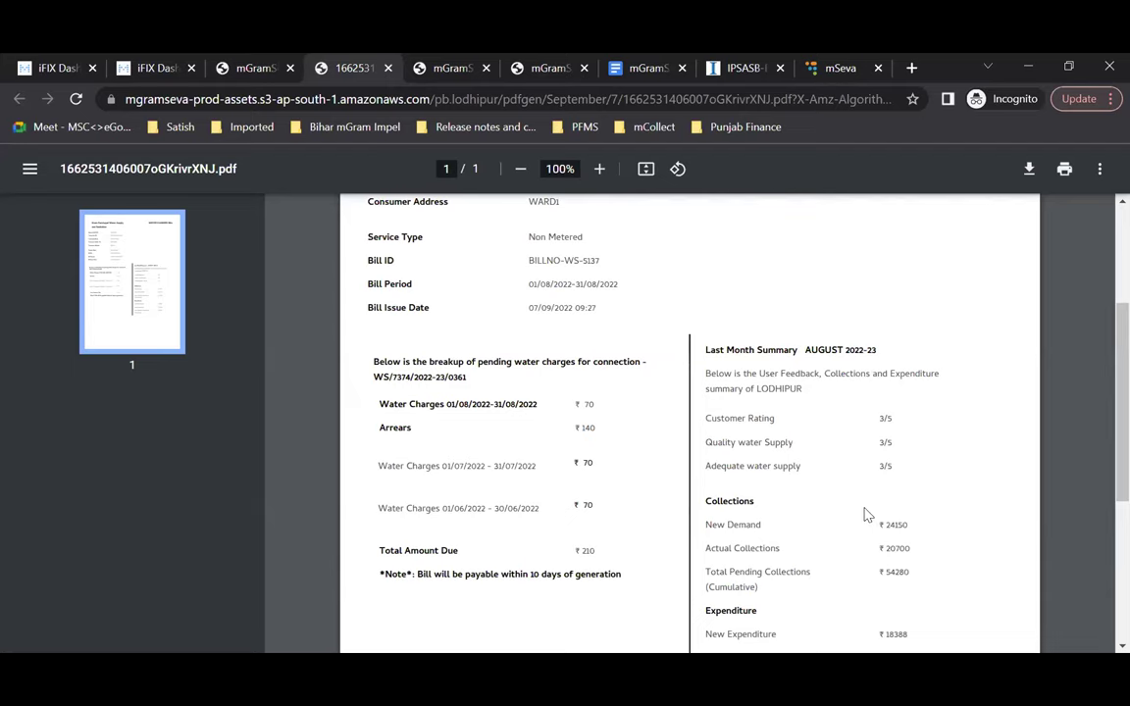
pyautogui.scroll(-1, 865, 515)
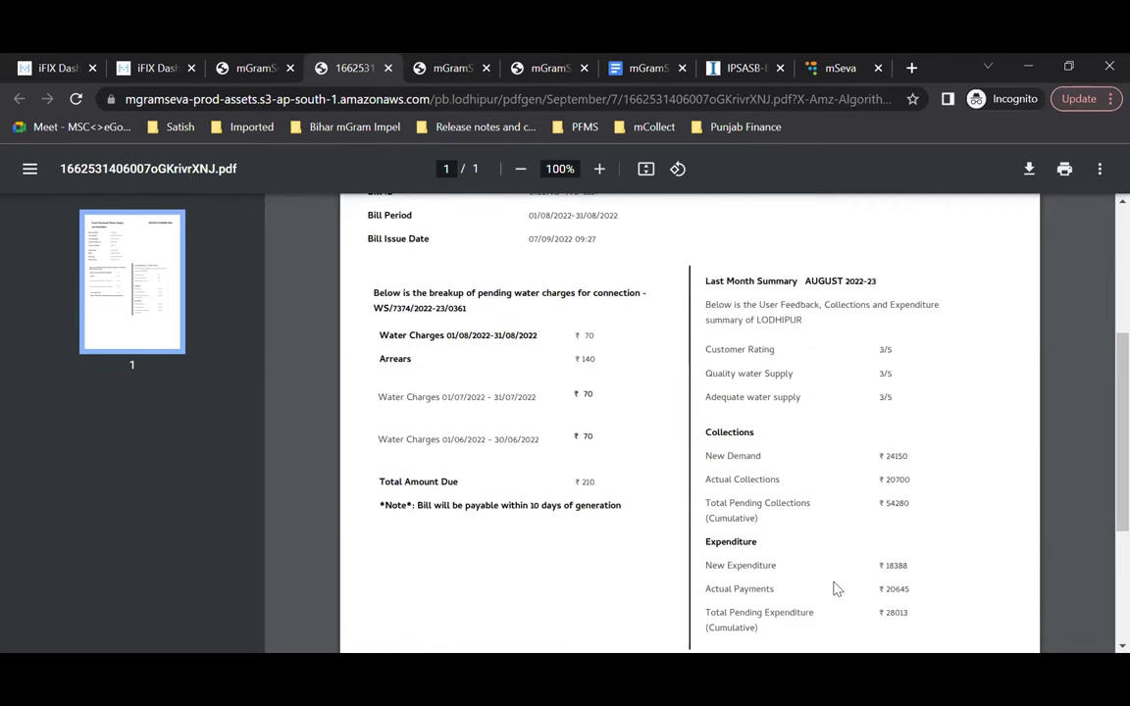
pyautogui.scroll(3, 835, 589)
pyautogui.scroll(-1, 835, 588)
pyautogui.scroll(-1, 835, 588)
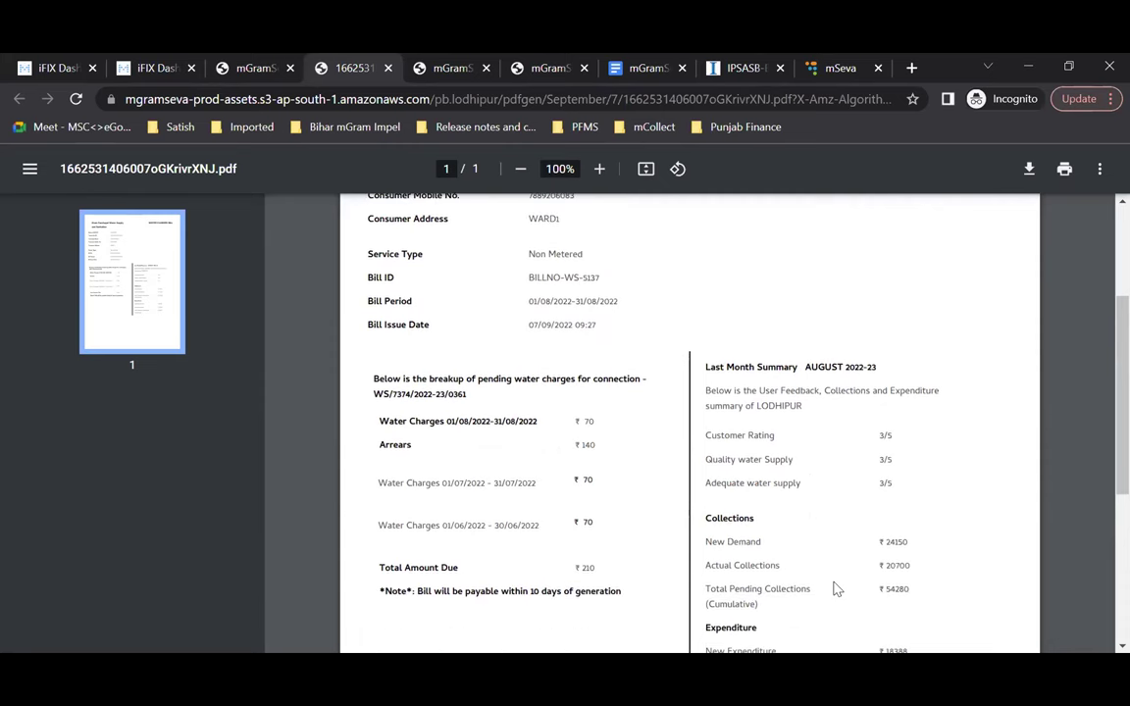
pyautogui.scroll(-1, 835, 588)
pyautogui.scroll(1, 834, 588)
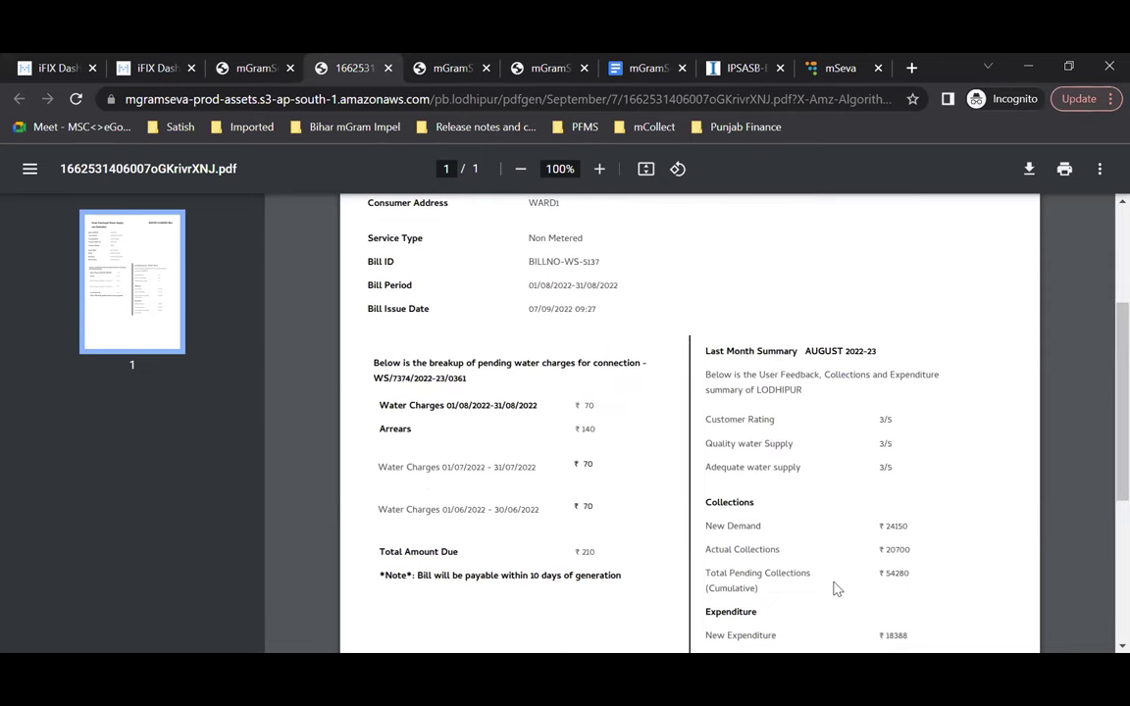
pyautogui.scroll(1, 754, 531)
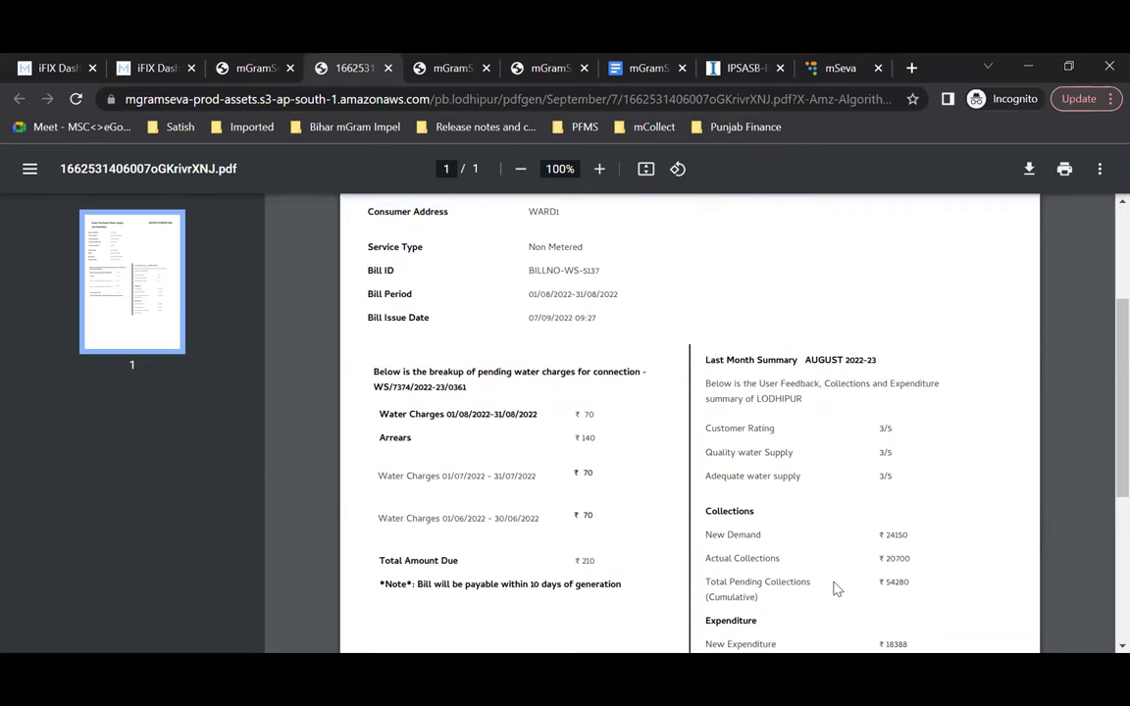
pyautogui.moveTo(902, 477); pyautogui.dragTo(681, 397)
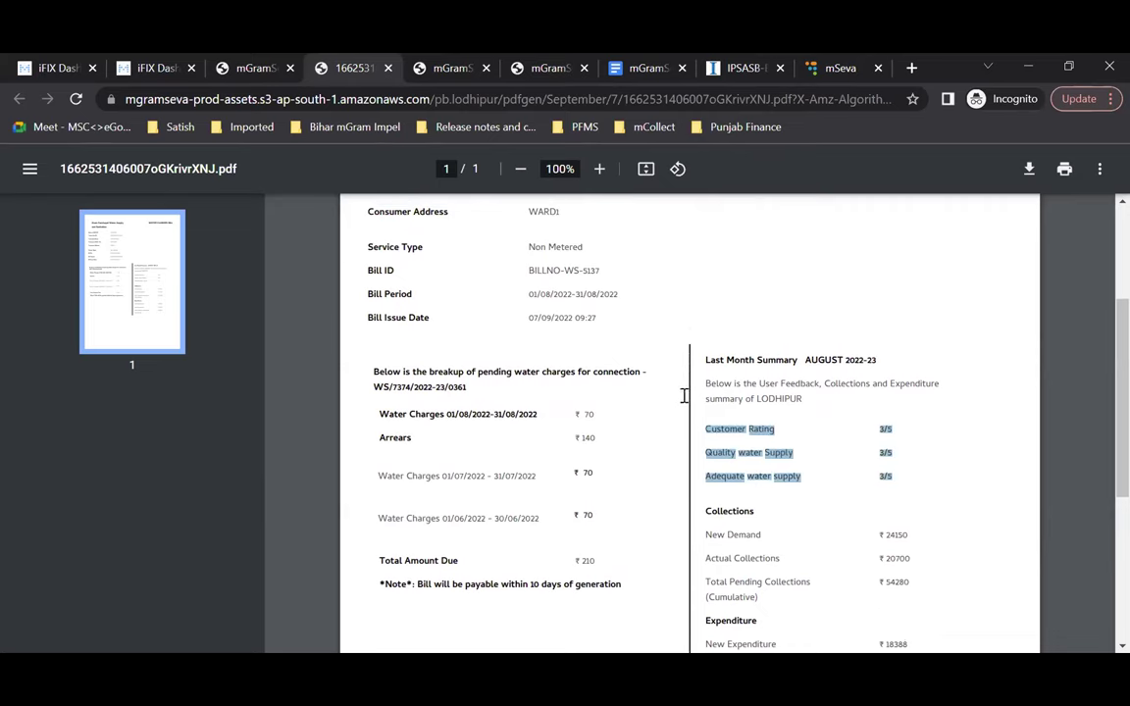
pyautogui.click(833, 500)
pyautogui.scroll(4, 833, 502)
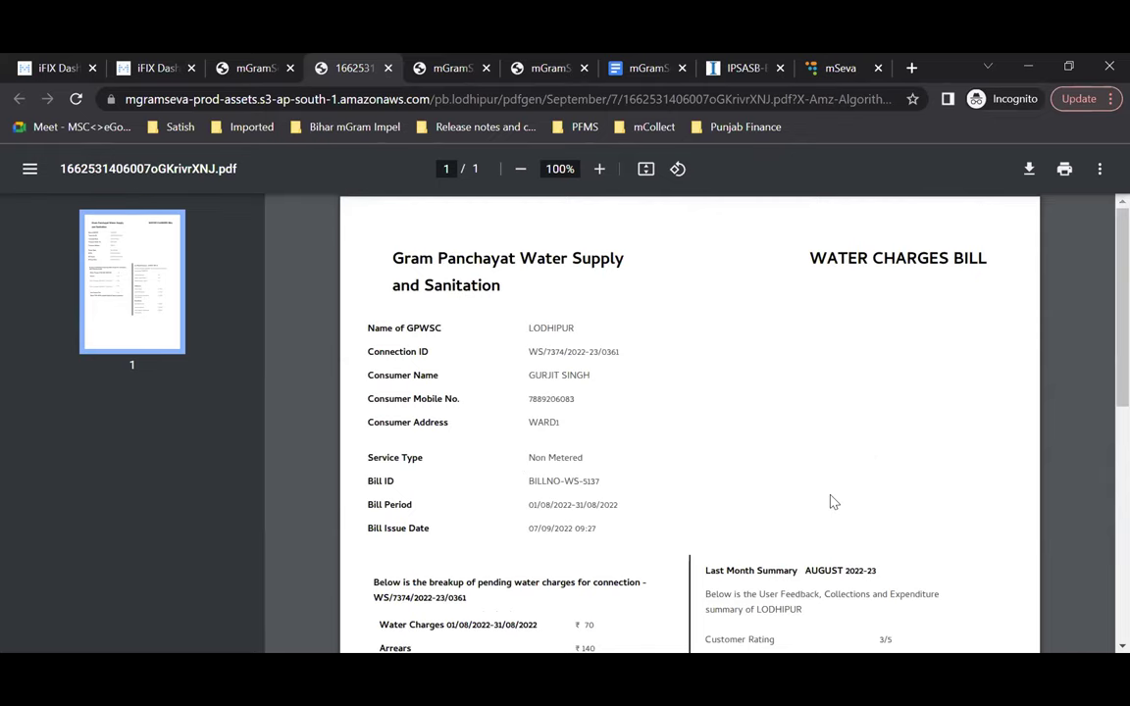
pyautogui.scroll(-5, 557, 428)
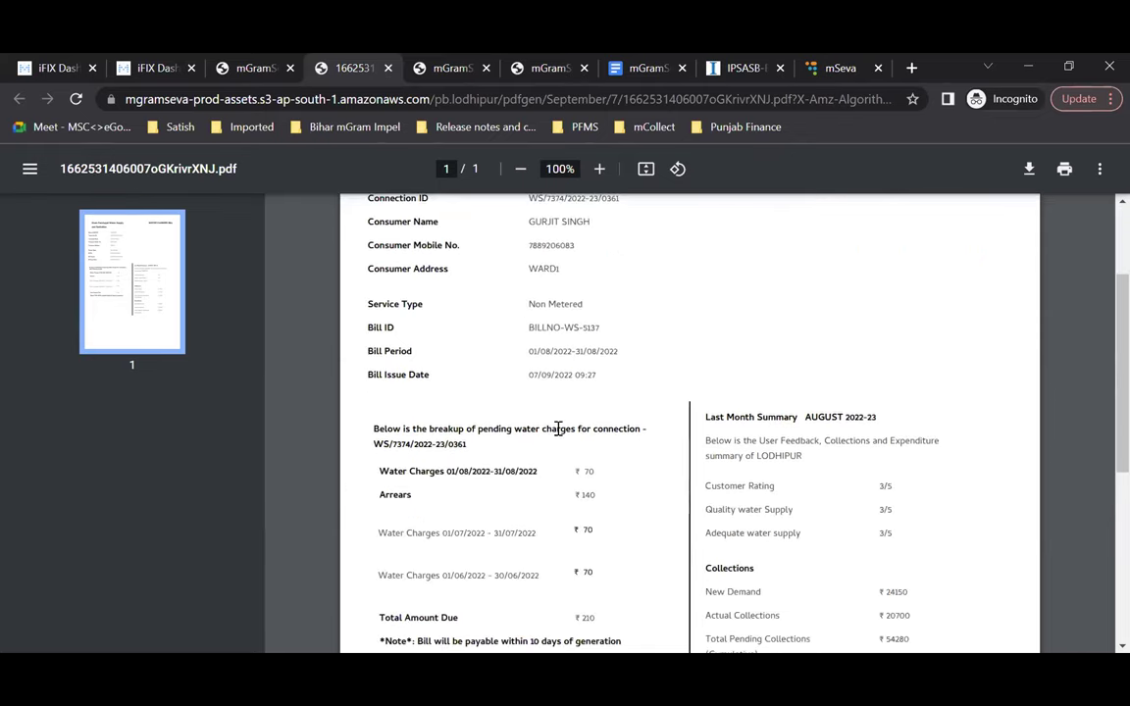
pyautogui.scroll(3, 557, 428)
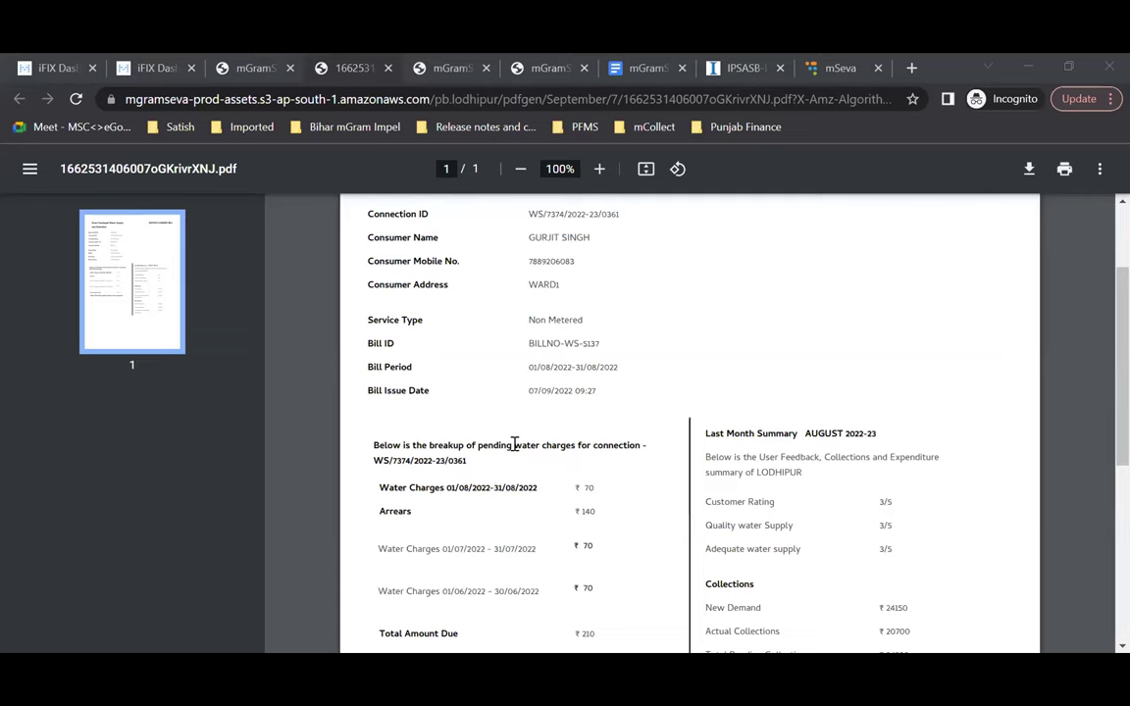
# Step: Scroll through the August 2022 LODHIPUR GPWSC water bill PDF showing ₹210 due
pyautogui.scroll(1, 514, 444)
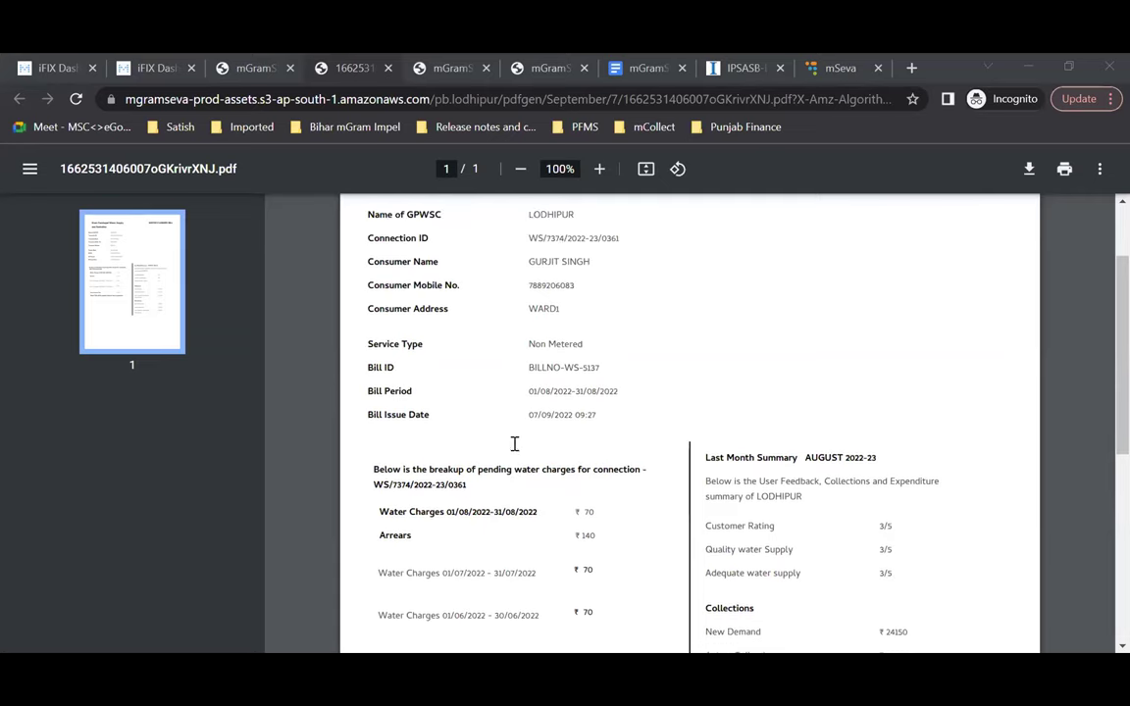
# Step: Back out of the consumer's household details and the Household Register to the mGramSeva home tiles
pyautogui.click(233, 65)
pyautogui.scroll(2, 500, 410)
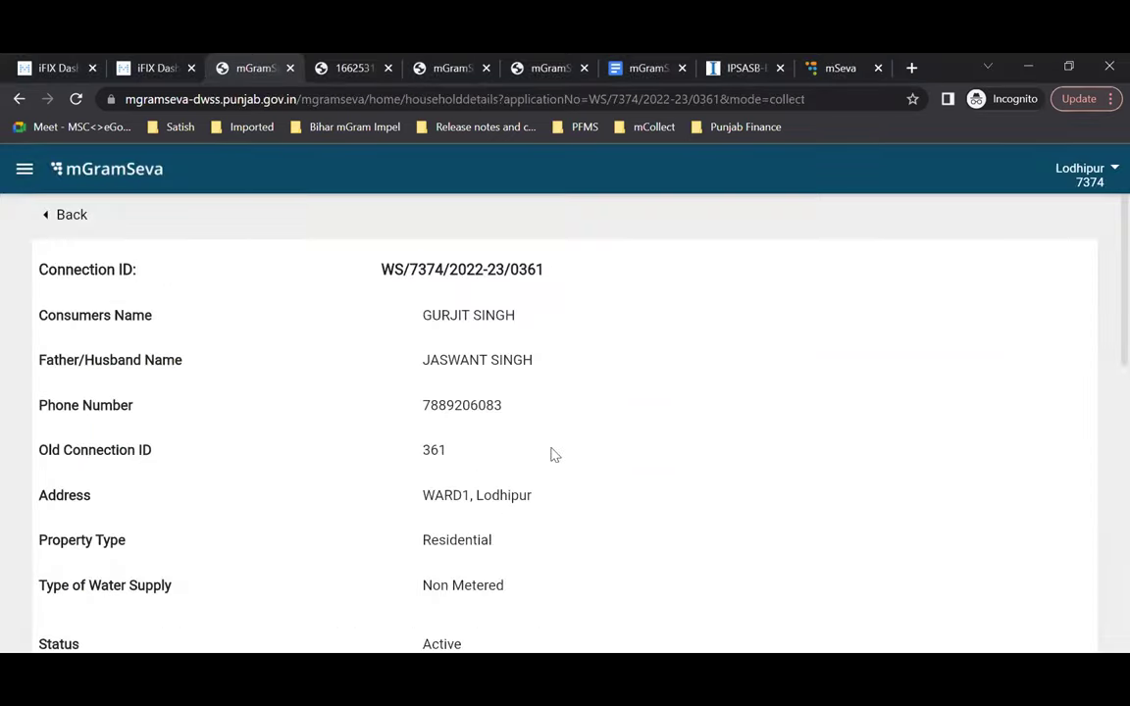
pyautogui.click(72, 214)
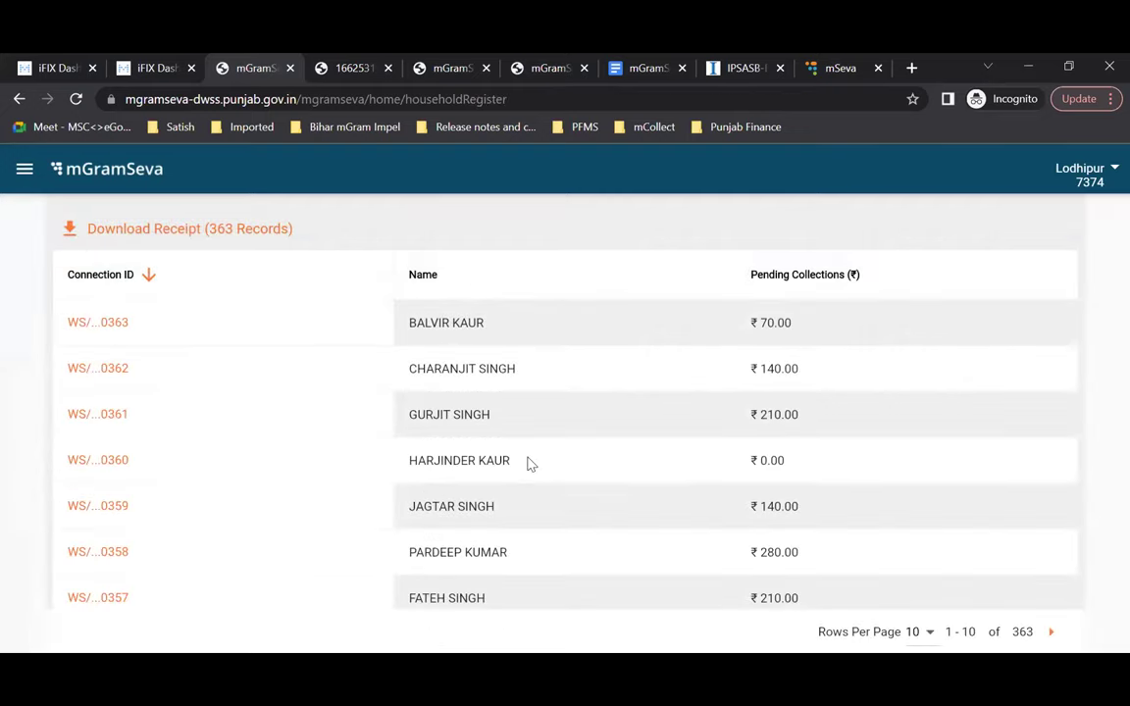
pyautogui.scroll(5, 527, 461)
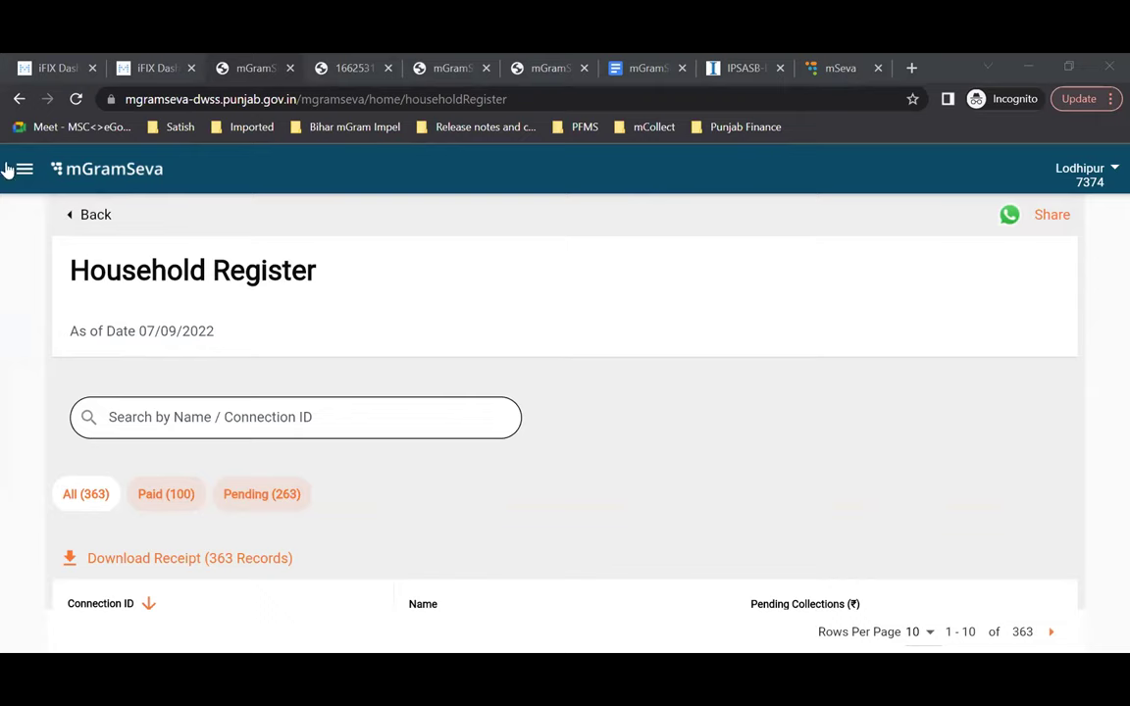
pyautogui.click(95, 216)
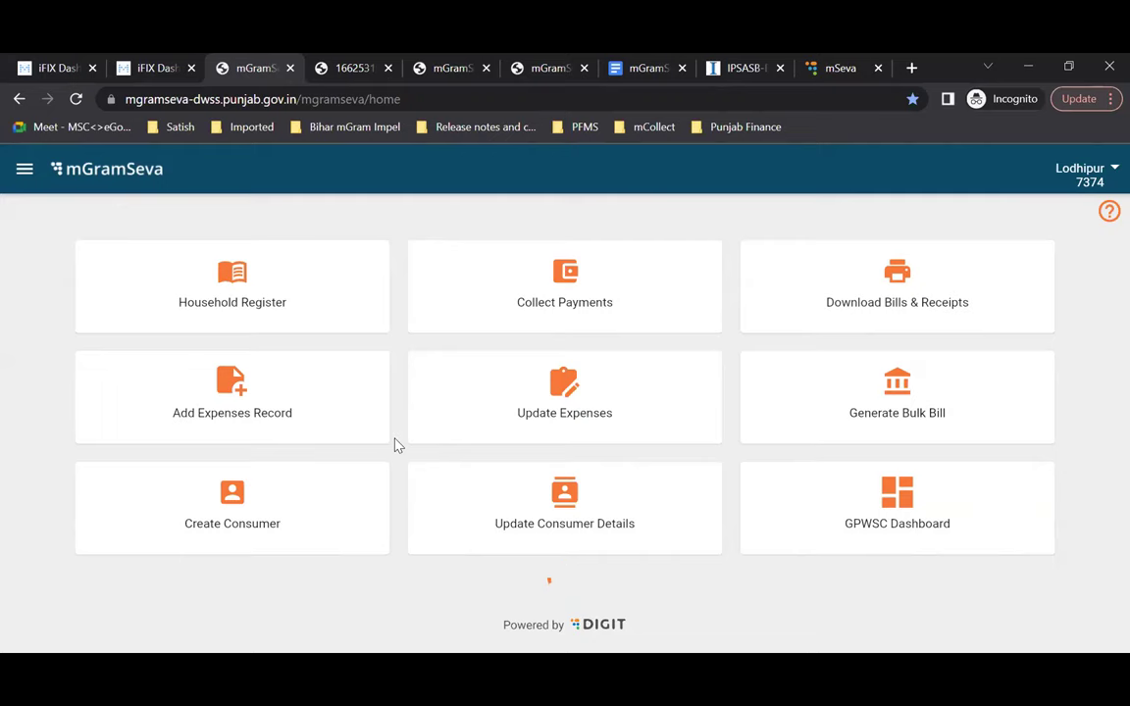
# Step: Start a new expense record, browse the expense types down to Incentives, and choose Electricity Bill
pyautogui.click(326, 413)
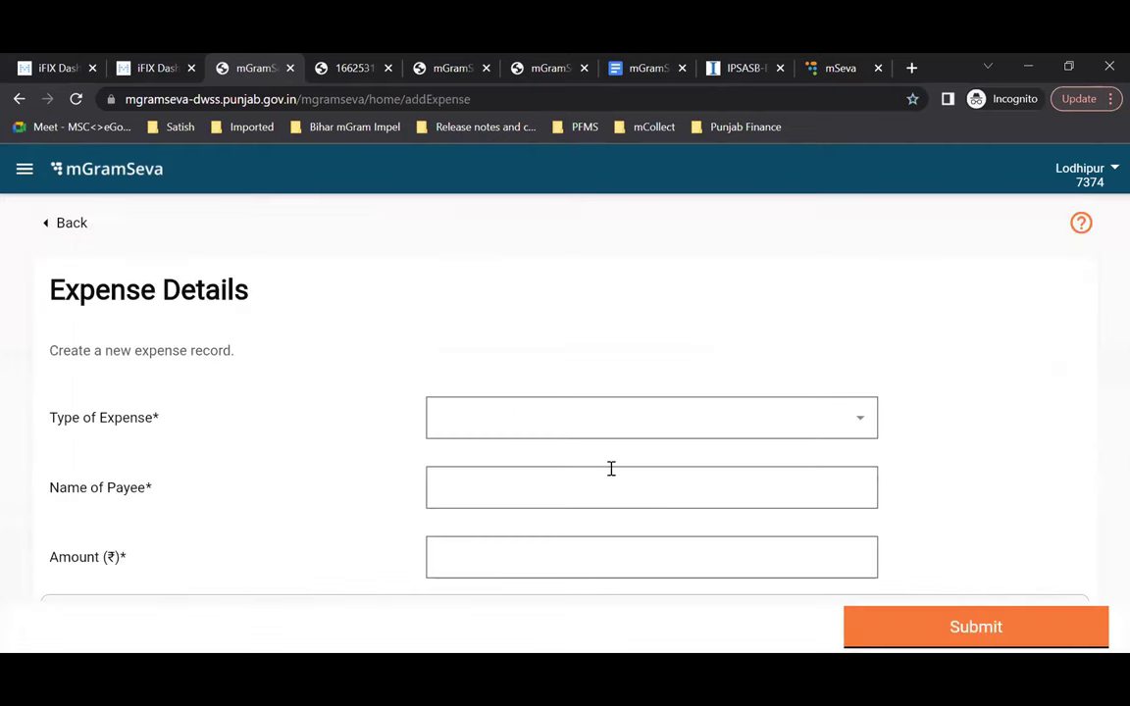
pyautogui.scroll(-2, 865, 361)
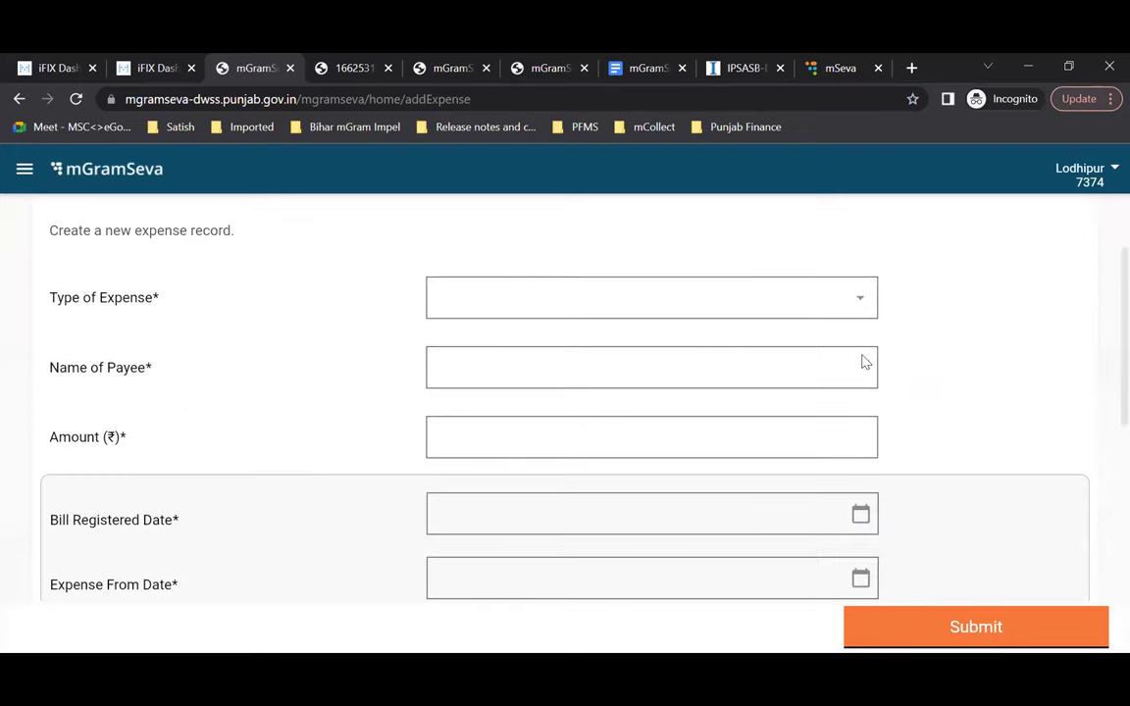
pyautogui.scroll(2, 871, 362)
pyautogui.click(862, 421)
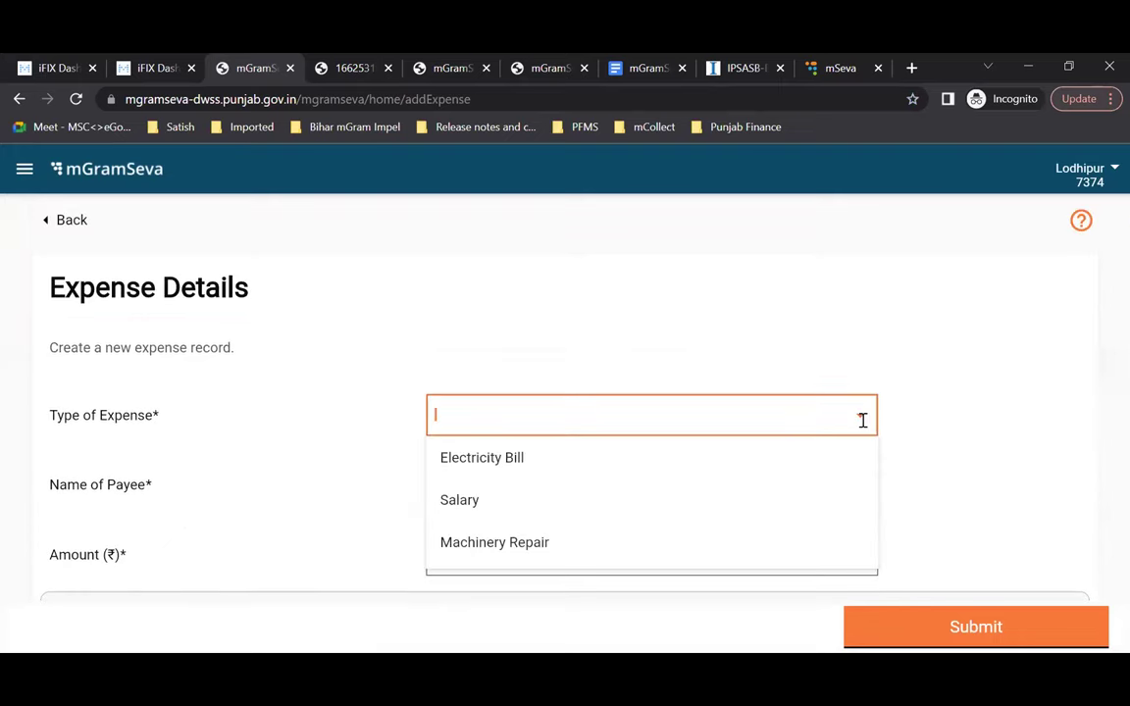
pyautogui.scroll(-1, 714, 523)
pyautogui.scroll(-5, 715, 524)
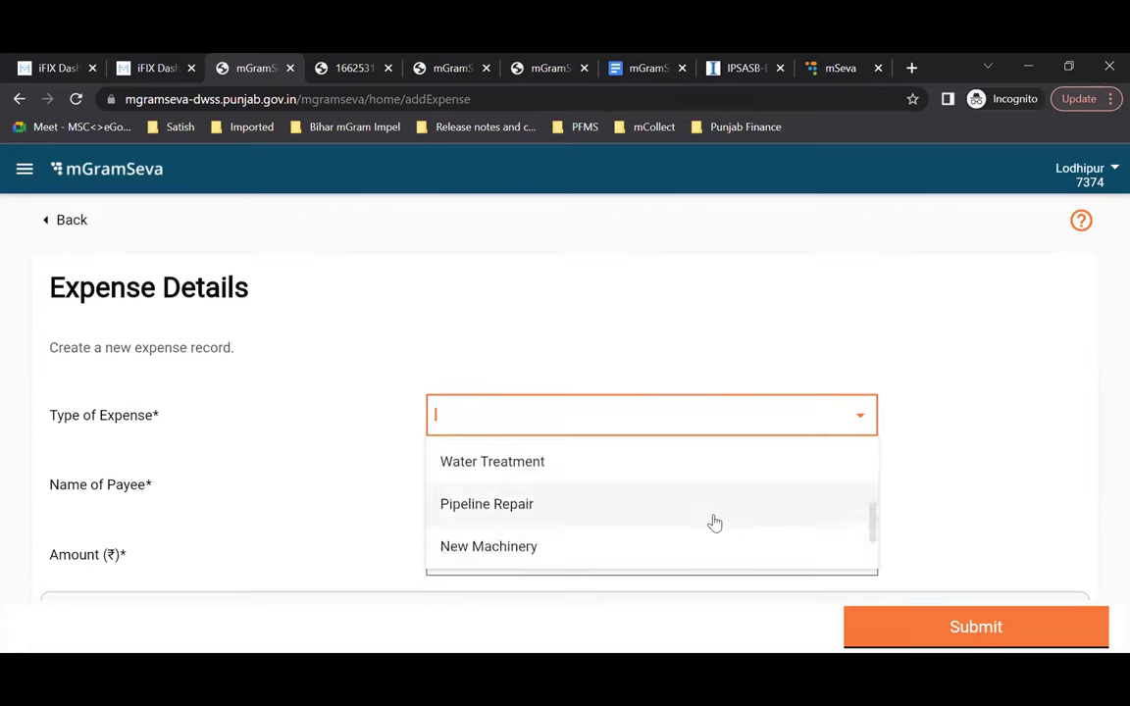
pyautogui.scroll(5, 715, 524)
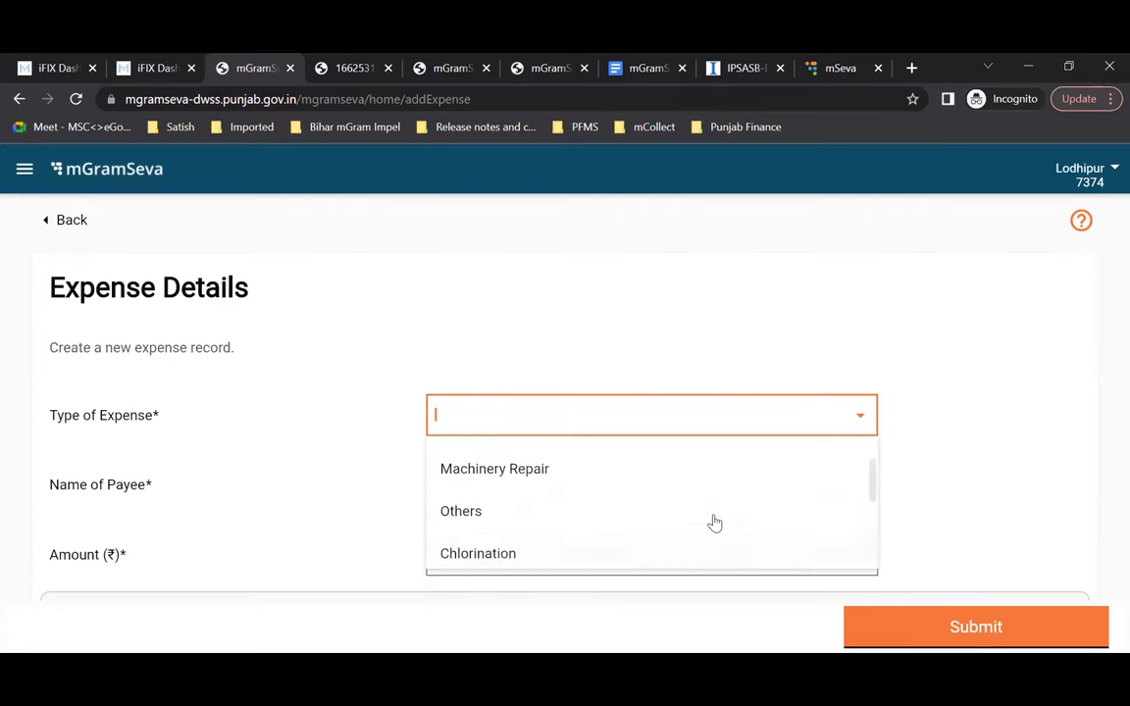
pyautogui.scroll(-2, 715, 523)
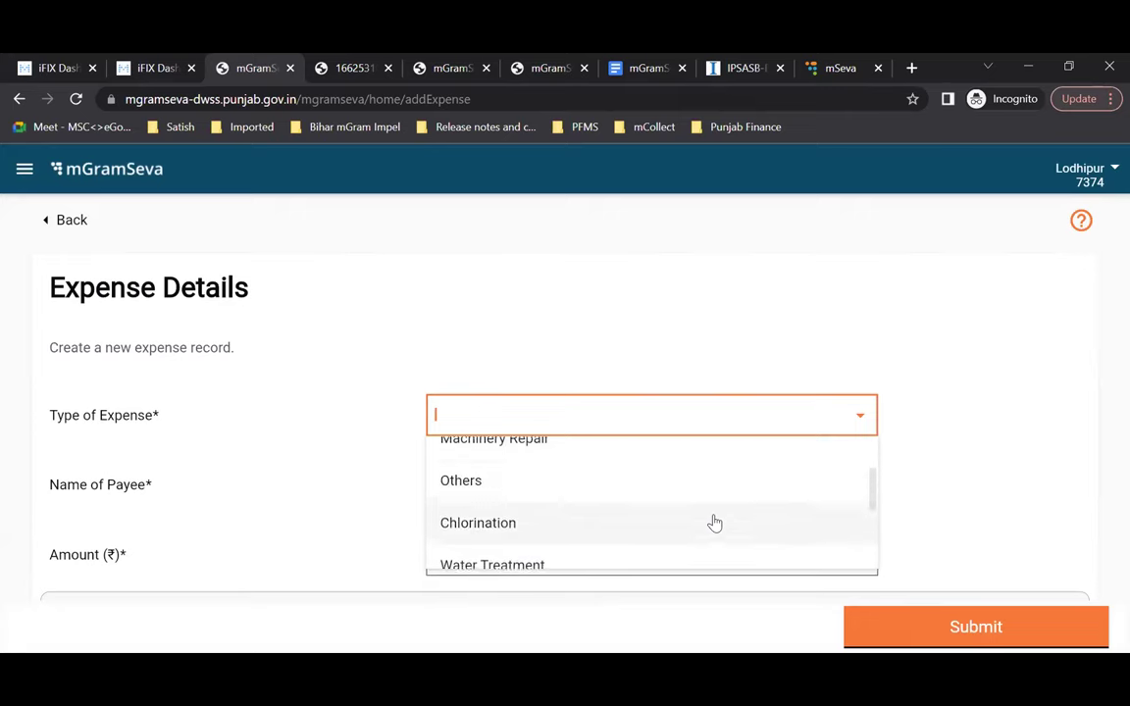
pyautogui.scroll(-4, 715, 524)
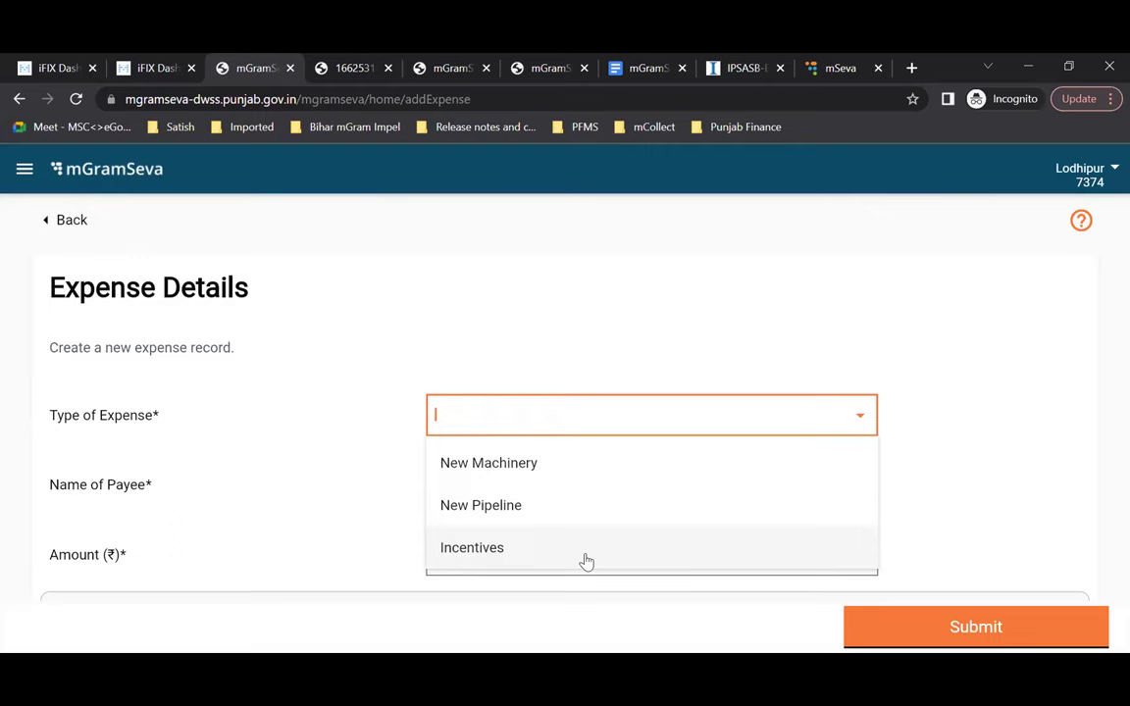
pyautogui.scroll(3, 549, 510)
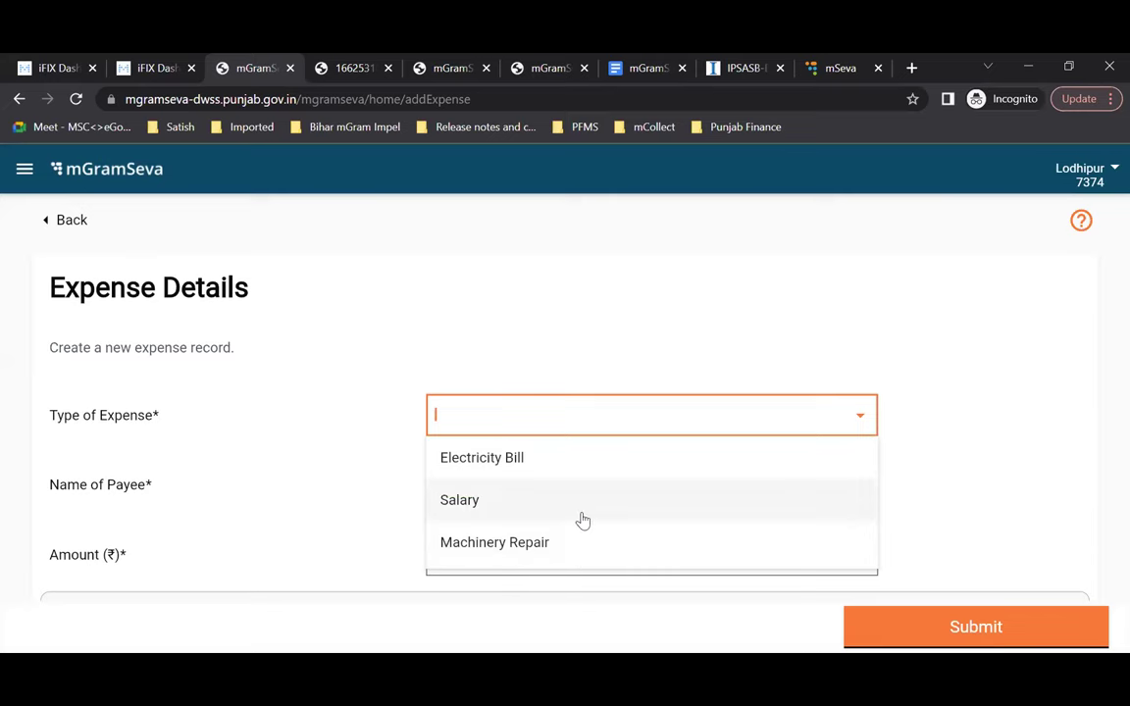
pyautogui.click(552, 468)
# Step: Enter PSPCL as payee and accept the saved pspcl suggestion with its mobile number
pyautogui.click(586, 491)
pyautogui.write('PSPCL')
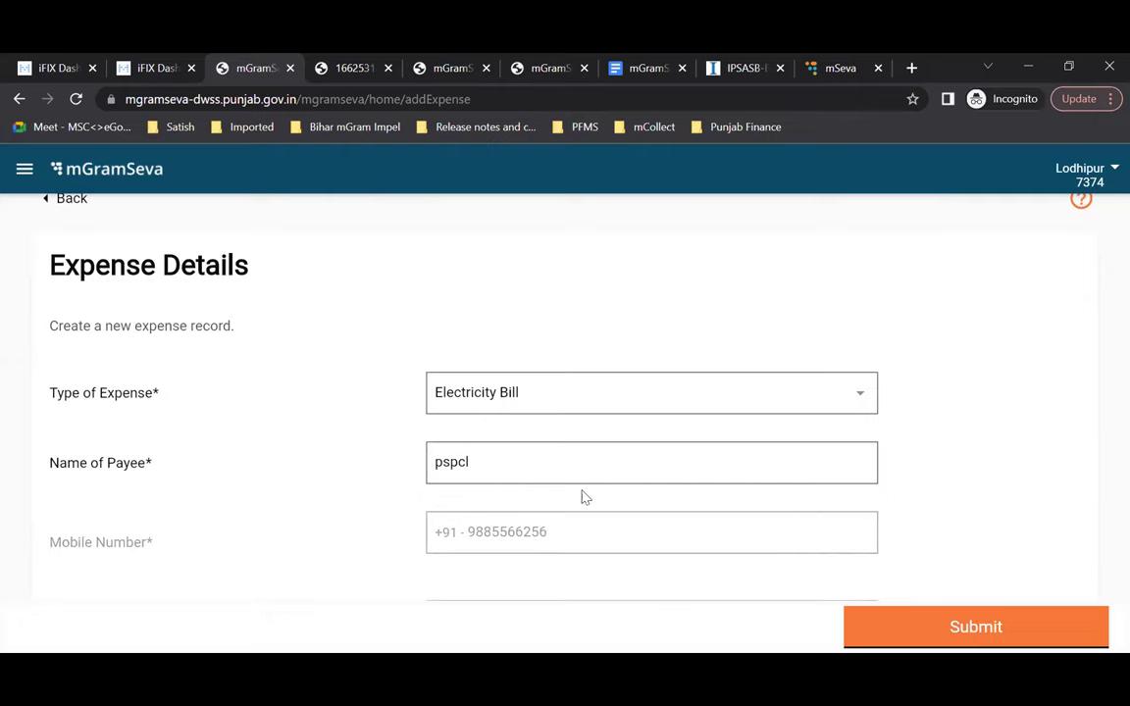
pyautogui.scroll(-1, 582, 502)
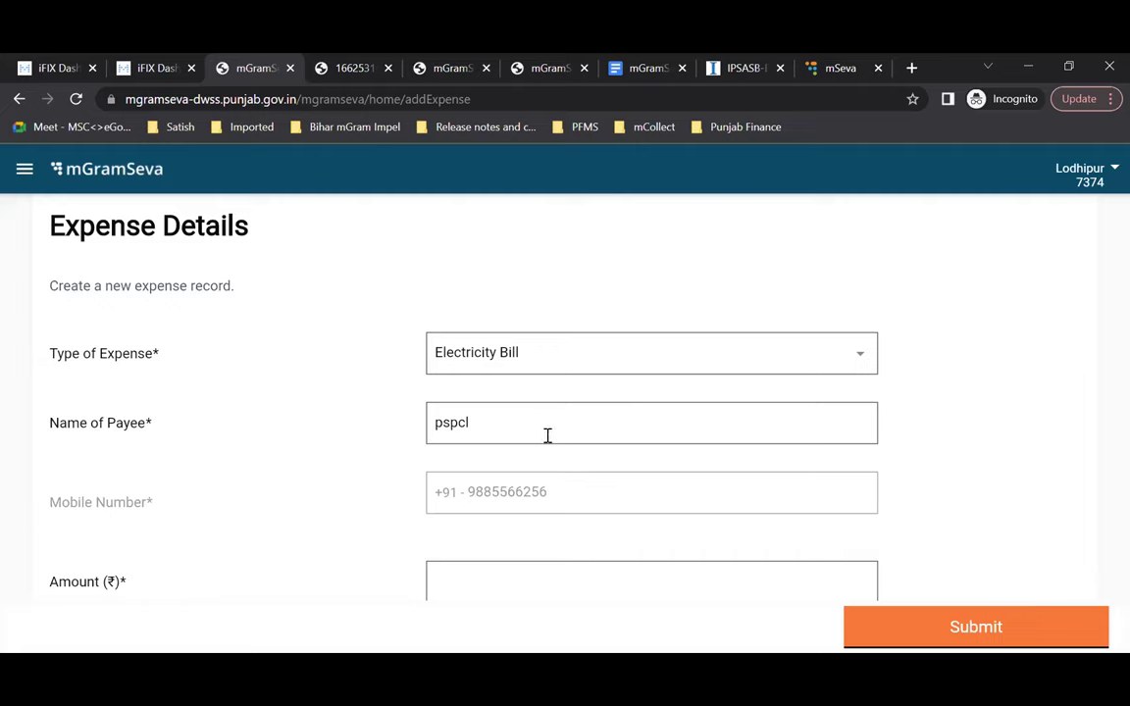
pyautogui.click(547, 435)
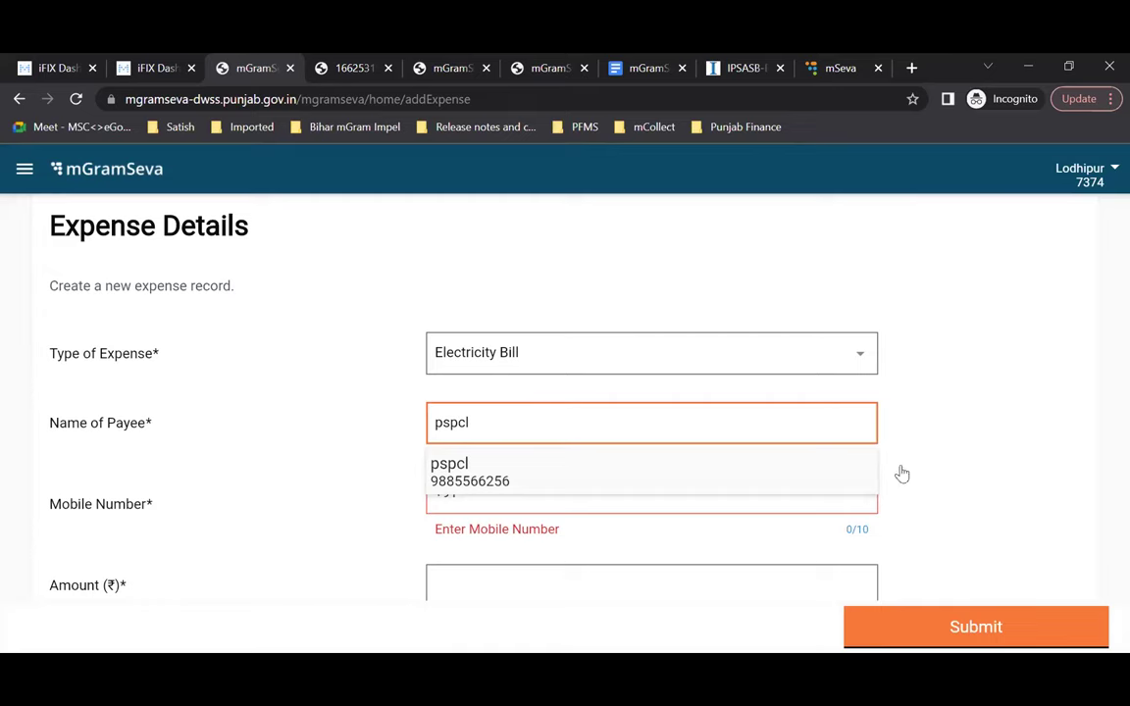
pyautogui.click(627, 484)
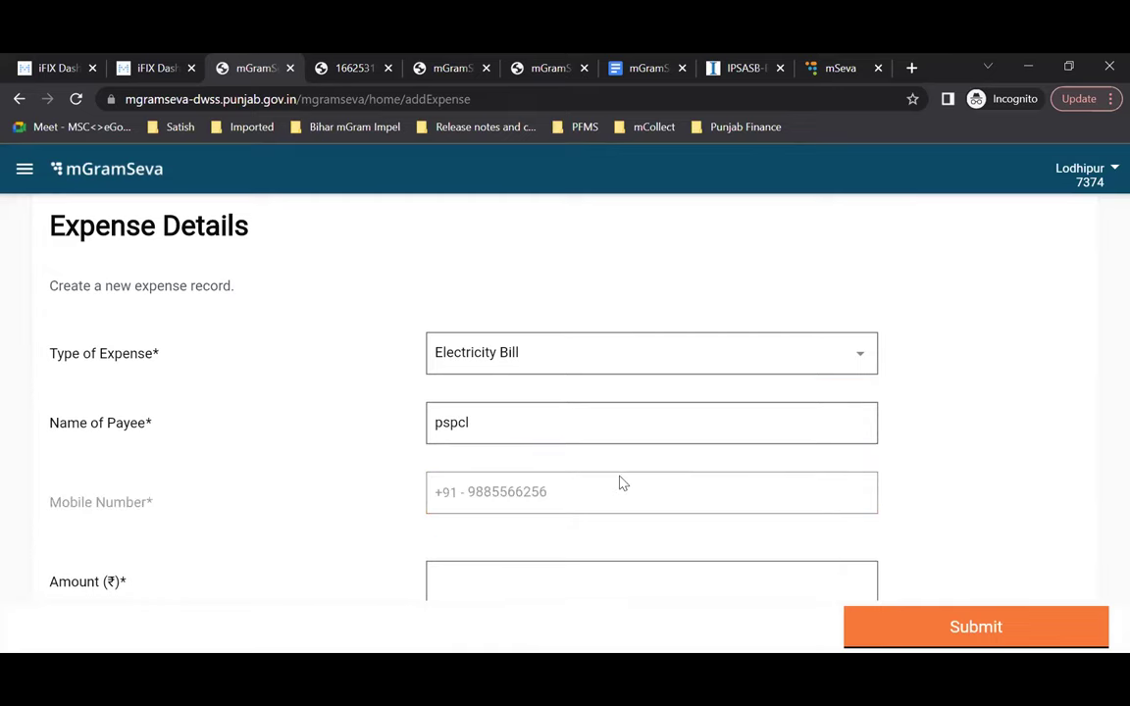
pyautogui.scroll(-2, 620, 480)
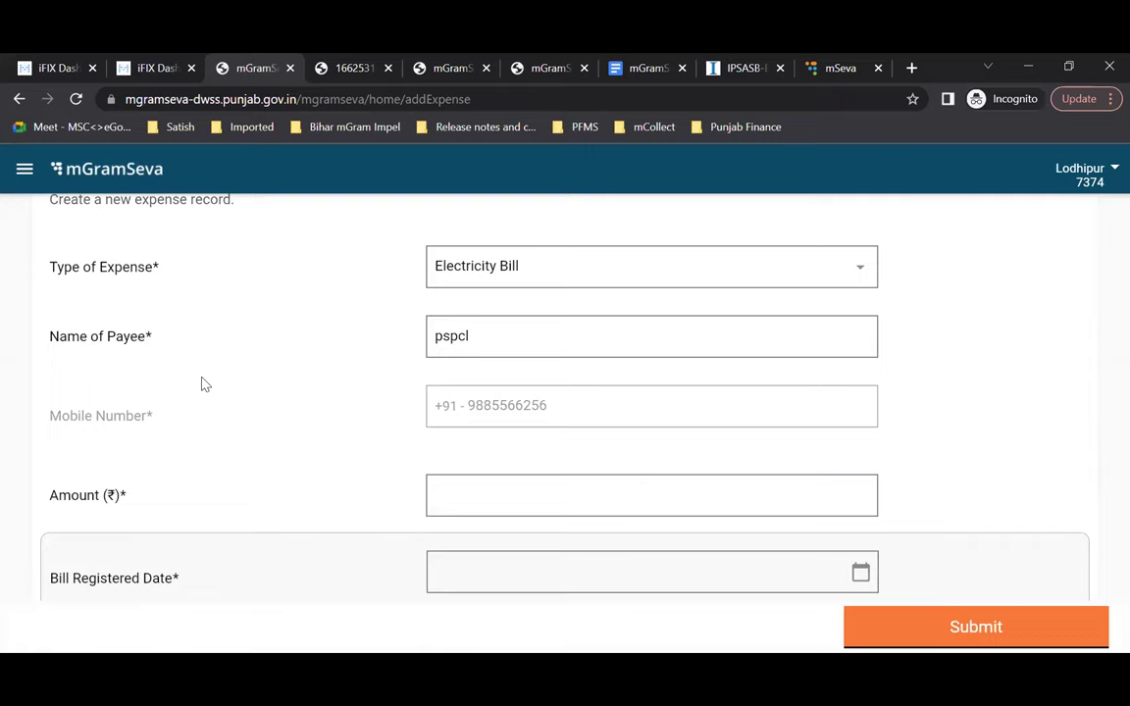
pyautogui.scroll(1, 205, 384)
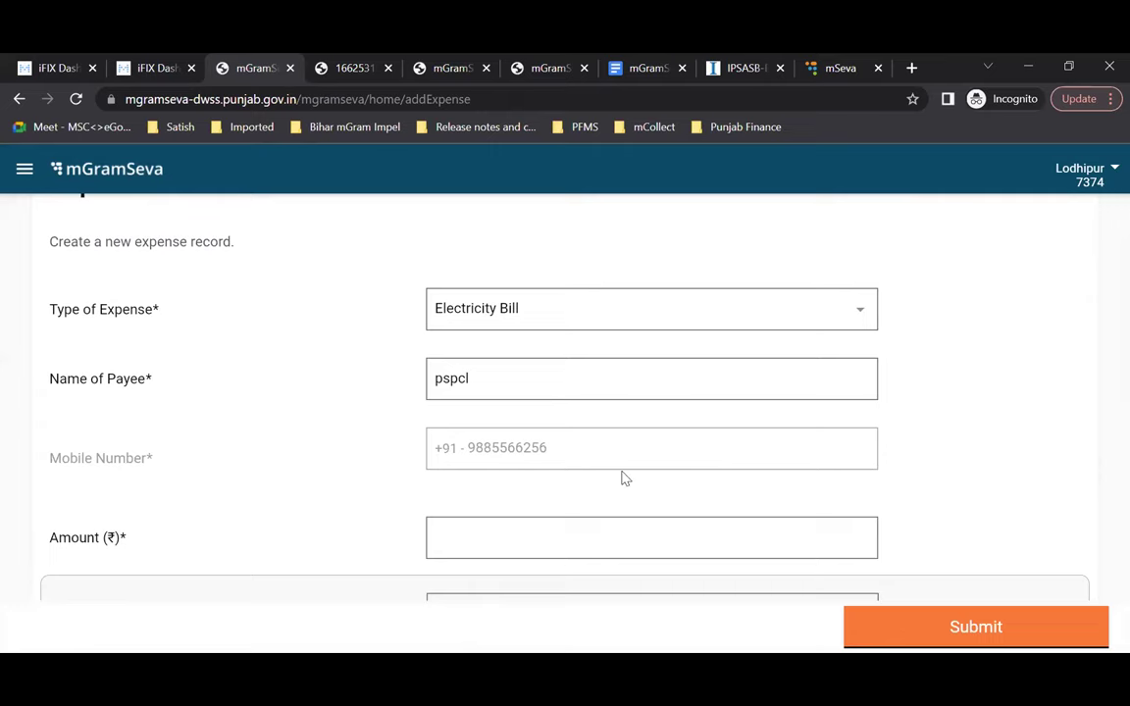
# Step: Replace the payee name with 'satishnh' in the Name of Payee field
pyautogui.click(474, 372)
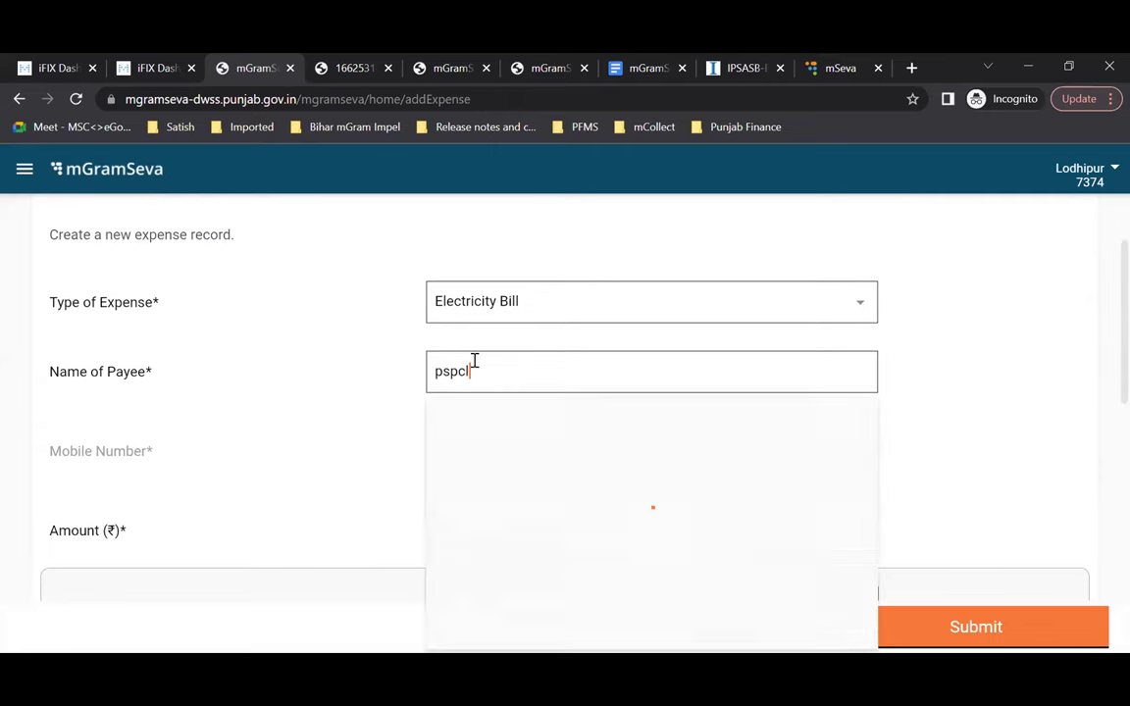
pyautogui.click(412, 375)
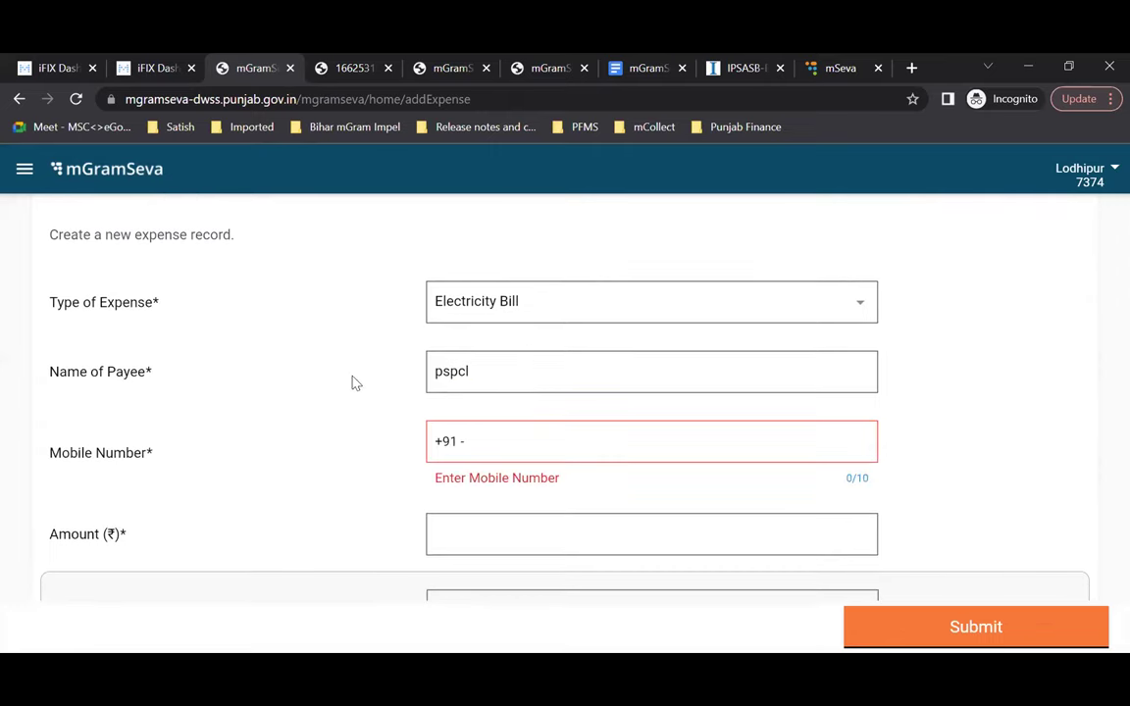
pyautogui.click(428, 371)
pyautogui.click(451, 372)
pyautogui.click(492, 392)
pyautogui.click(495, 370)
pyautogui.press('BackSpace')
pyautogui.press('BackSpace')
pyautogui.press('BackSpace')
pyautogui.press('BackSpace')
pyautogui.press('BackSpace')
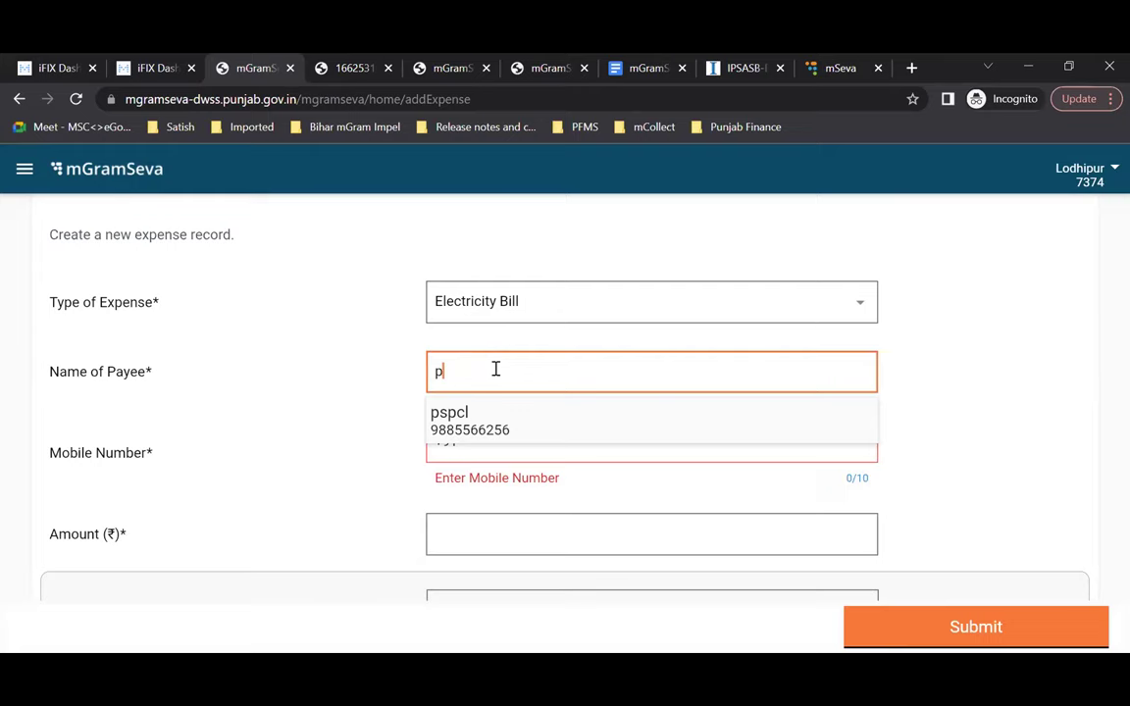
pyautogui.write('satishnh')
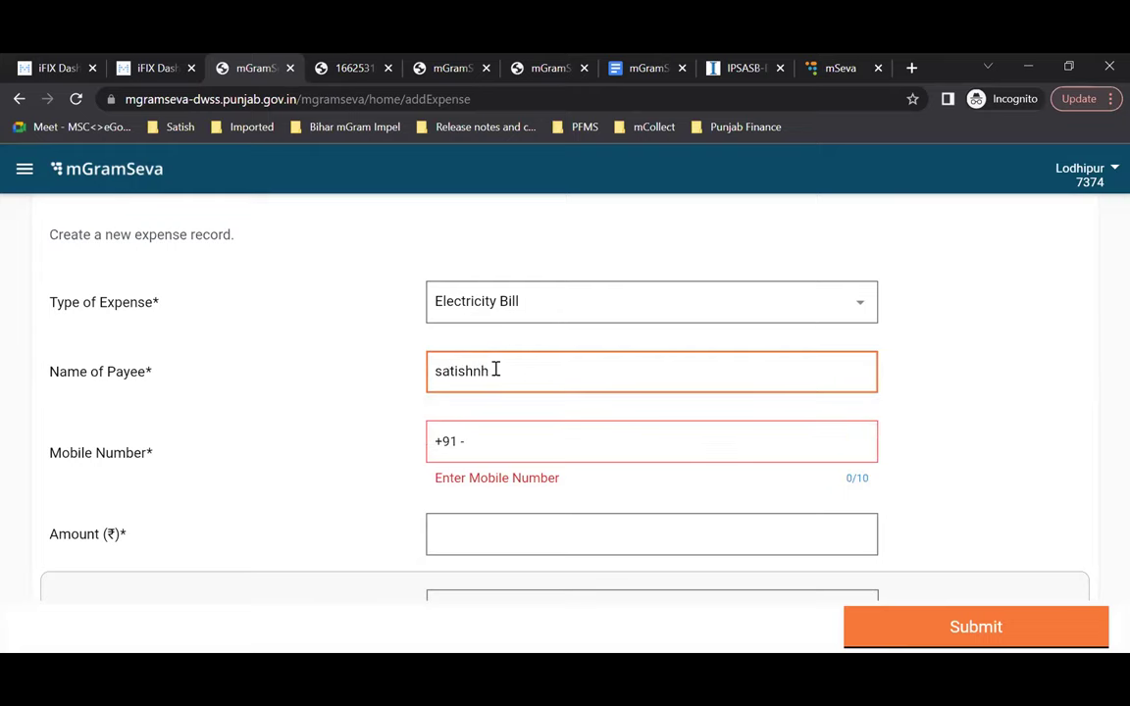
pyautogui.click(536, 445)
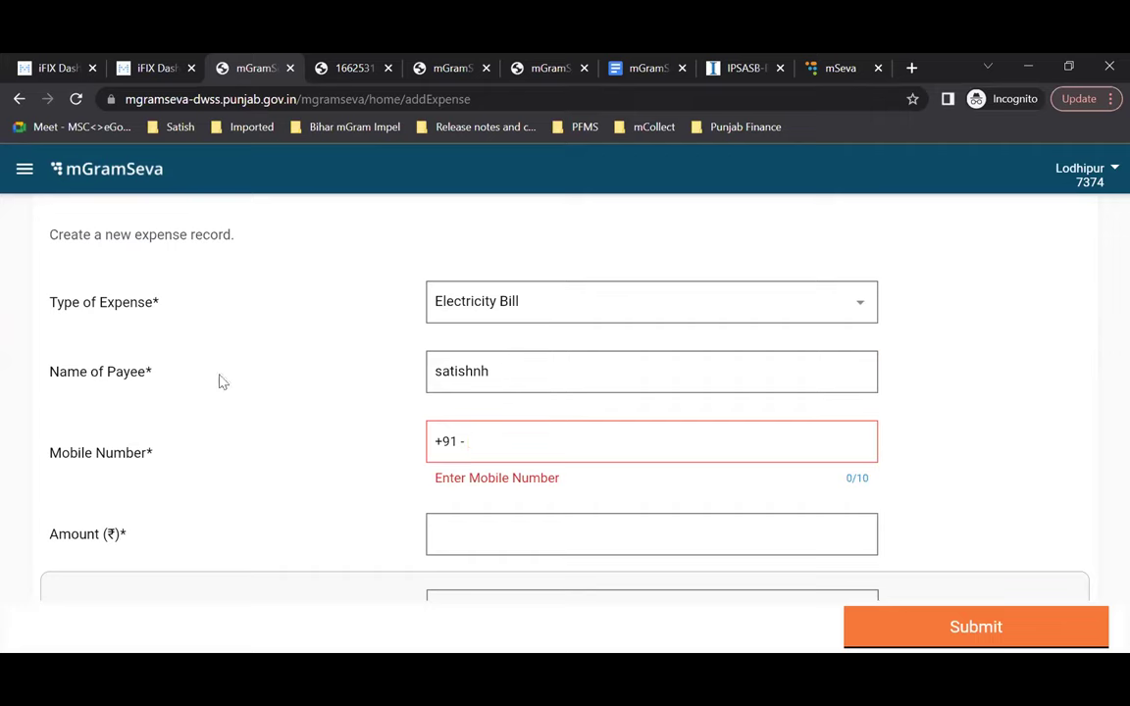
# Step: Clear the mistyped payee, type 'psp' and pick the saved pspcl payee again
pyautogui.click(507, 371)
pyautogui.press('BackSpace')
pyautogui.press('BackSpace')
pyautogui.press('BackSpace')
pyautogui.press('BackSpace')
pyautogui.press('BackSpace')
pyautogui.press('BackSpace')
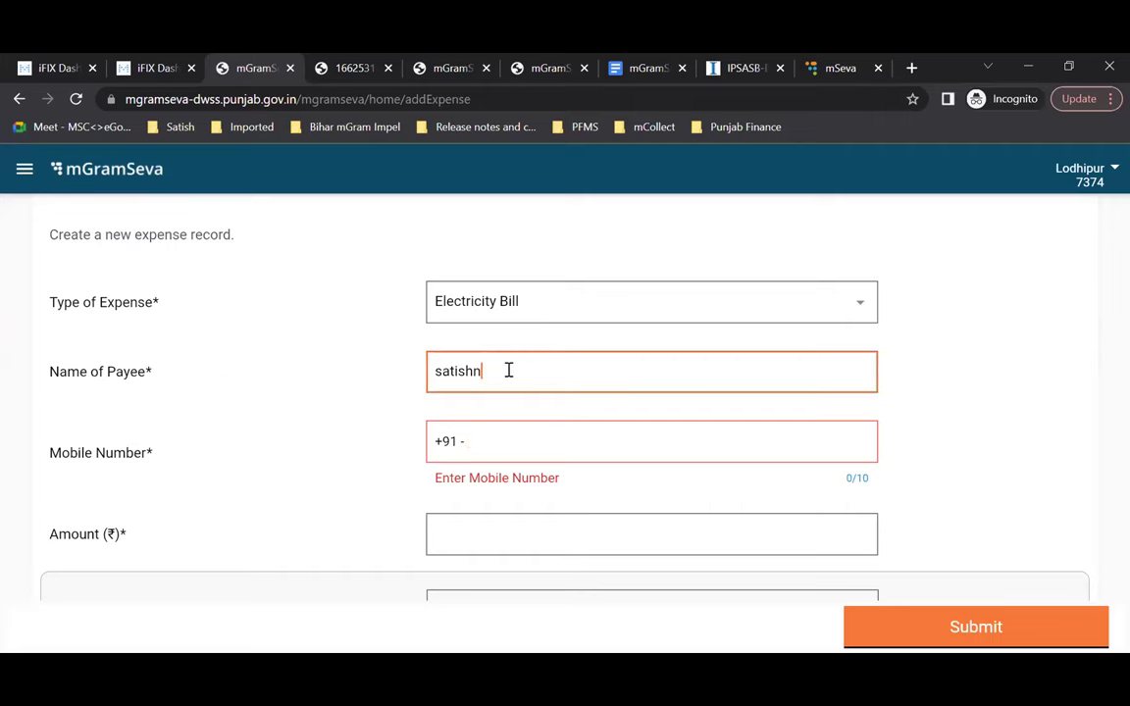
pyautogui.press('BackSpace')
pyautogui.press('BackSpace')
pyautogui.write('psp')
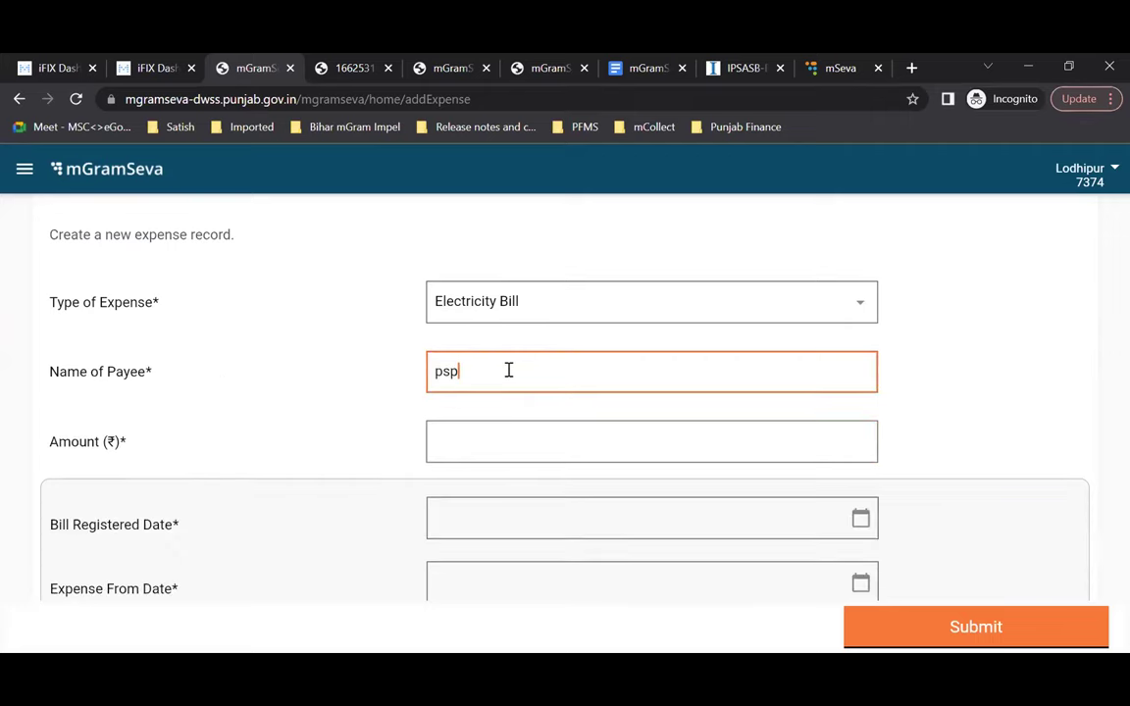
pyautogui.click(506, 433)
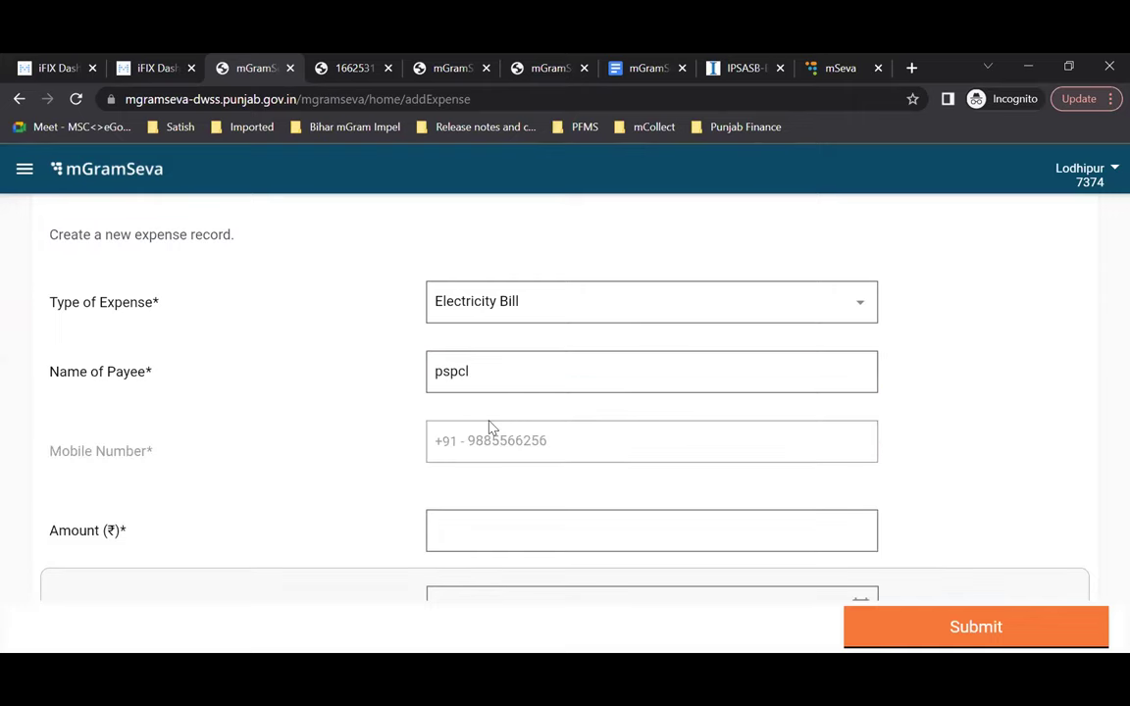
# Step: Enter 500 as the expense amount, correcting the mistyped 5000
pyautogui.scroll(-1, 491, 429)
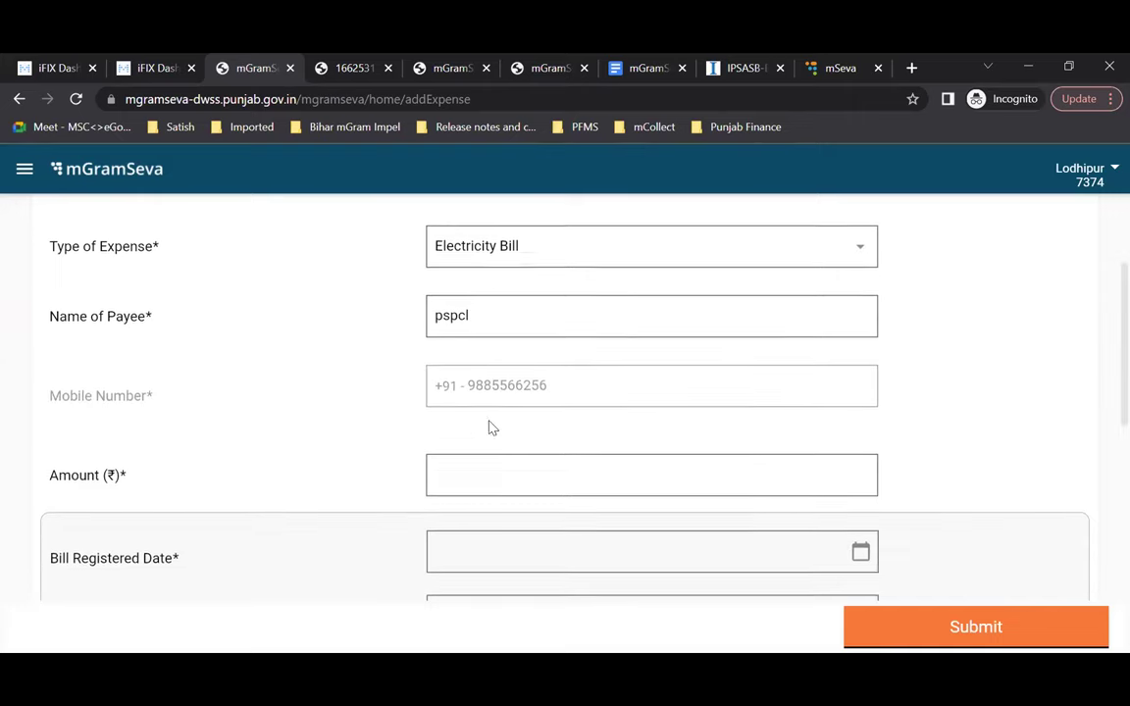
pyautogui.click(501, 483)
pyautogui.write('5000')
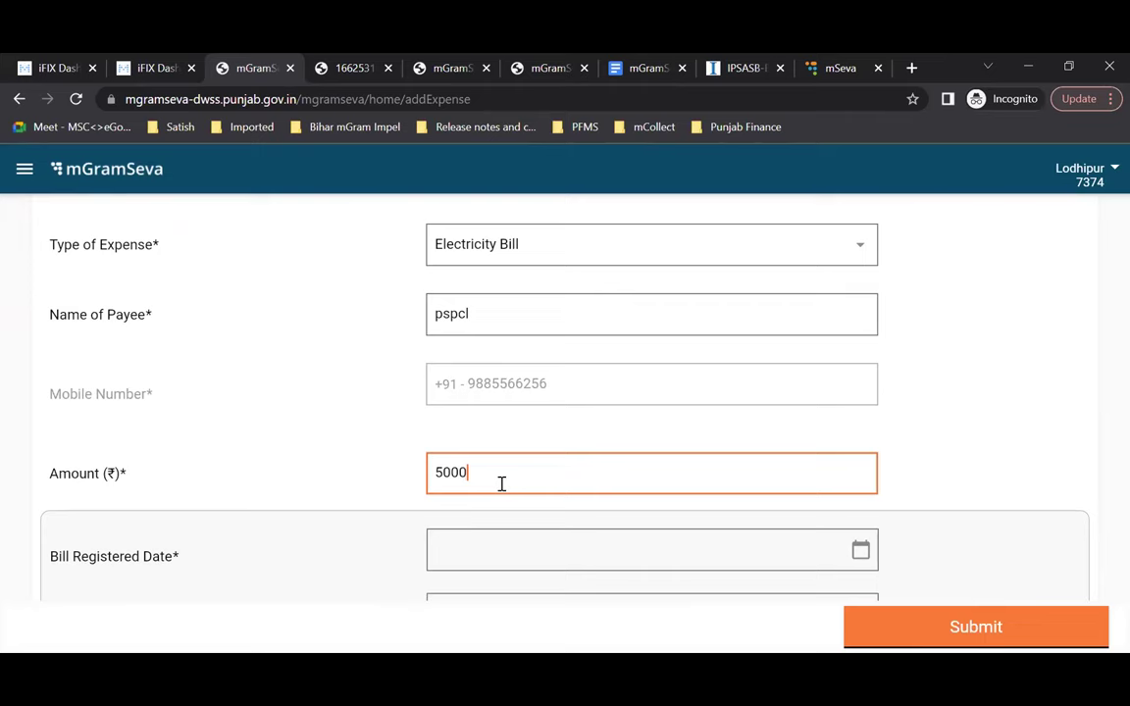
pyautogui.scroll(-1, 501, 483)
pyautogui.press('BackSpace')
pyautogui.scroll(-1, 502, 484)
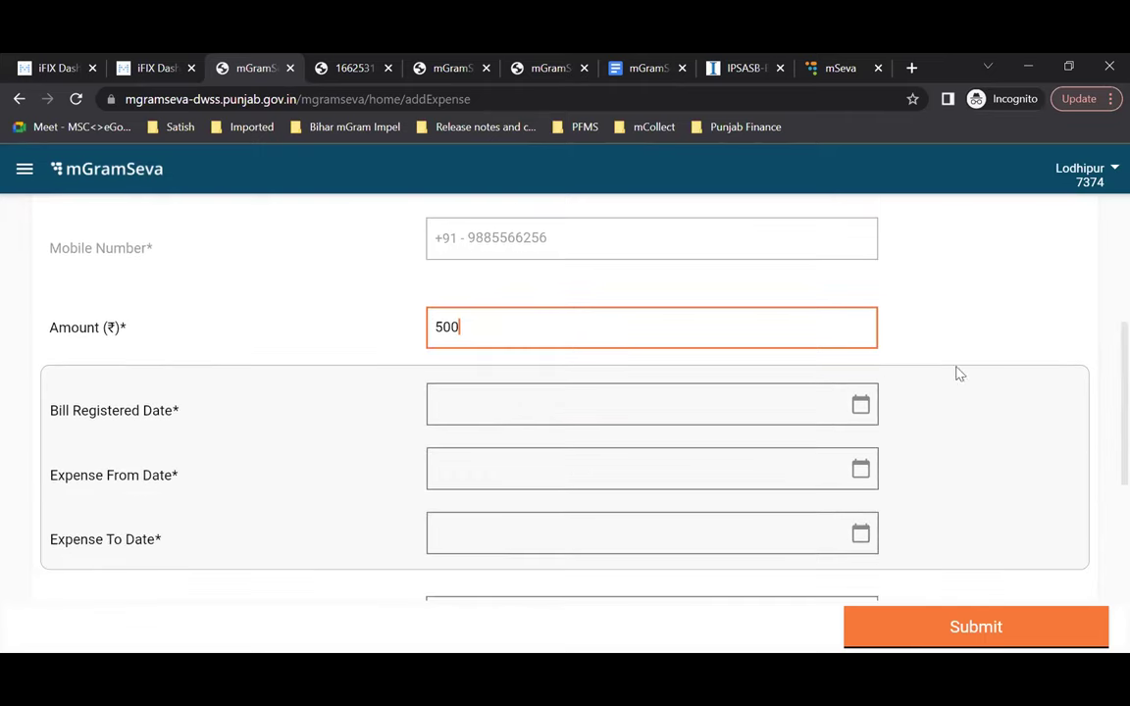
pyautogui.click(860, 408)
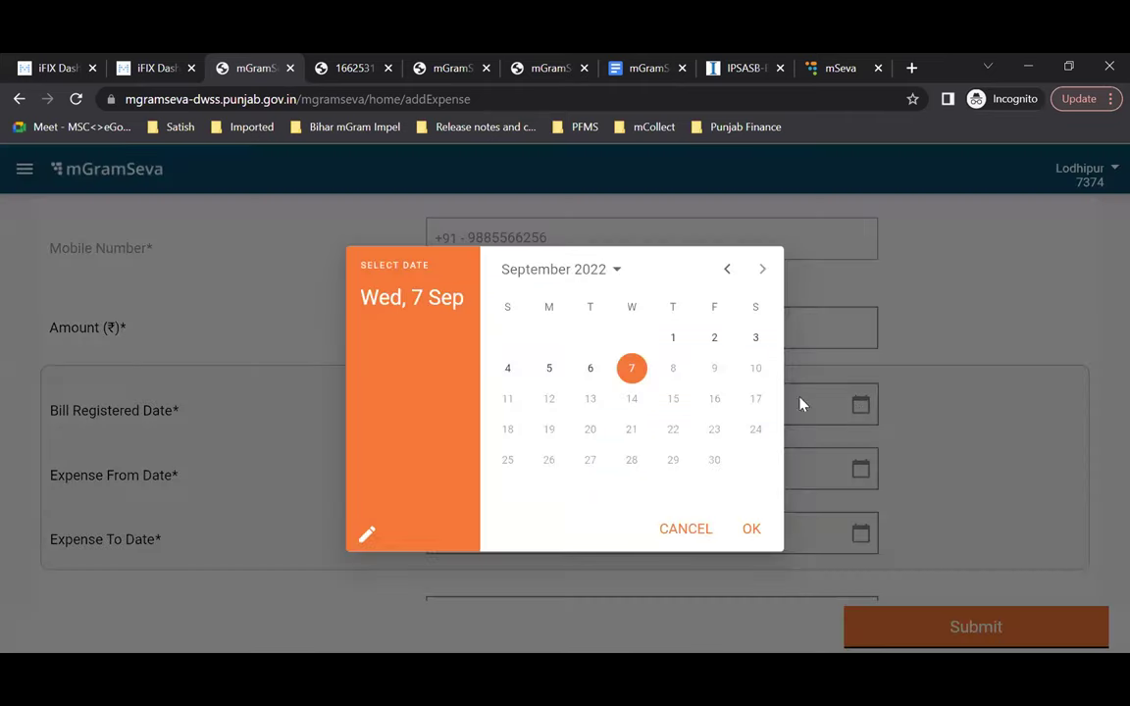
# Step: Confirm Wed, 7 Sep 2022 as the bill registered date and check the expense from/to dates
pyautogui.click(748, 533)
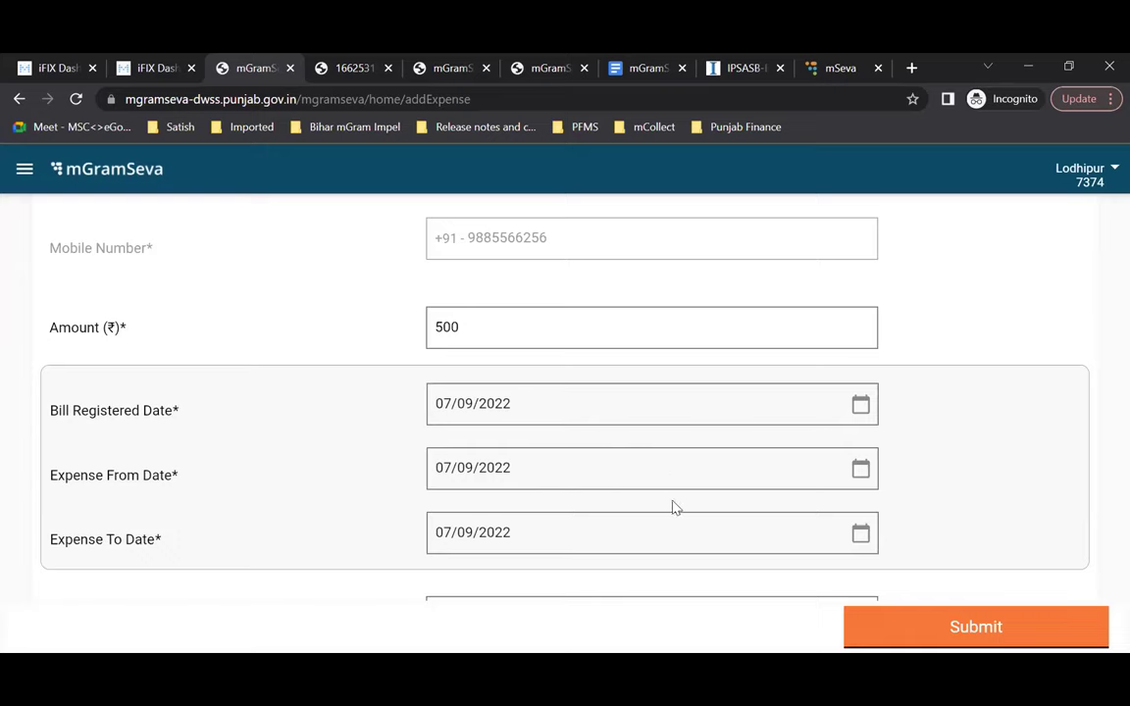
pyautogui.scroll(-1, 675, 507)
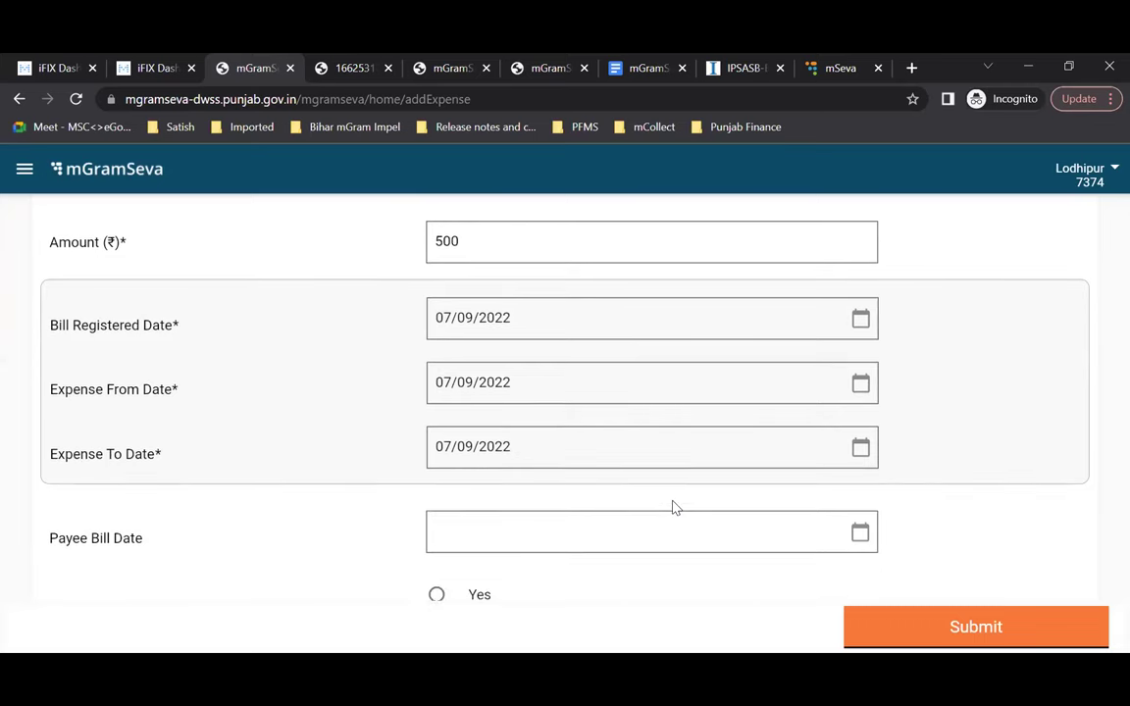
pyautogui.scroll(1, 674, 507)
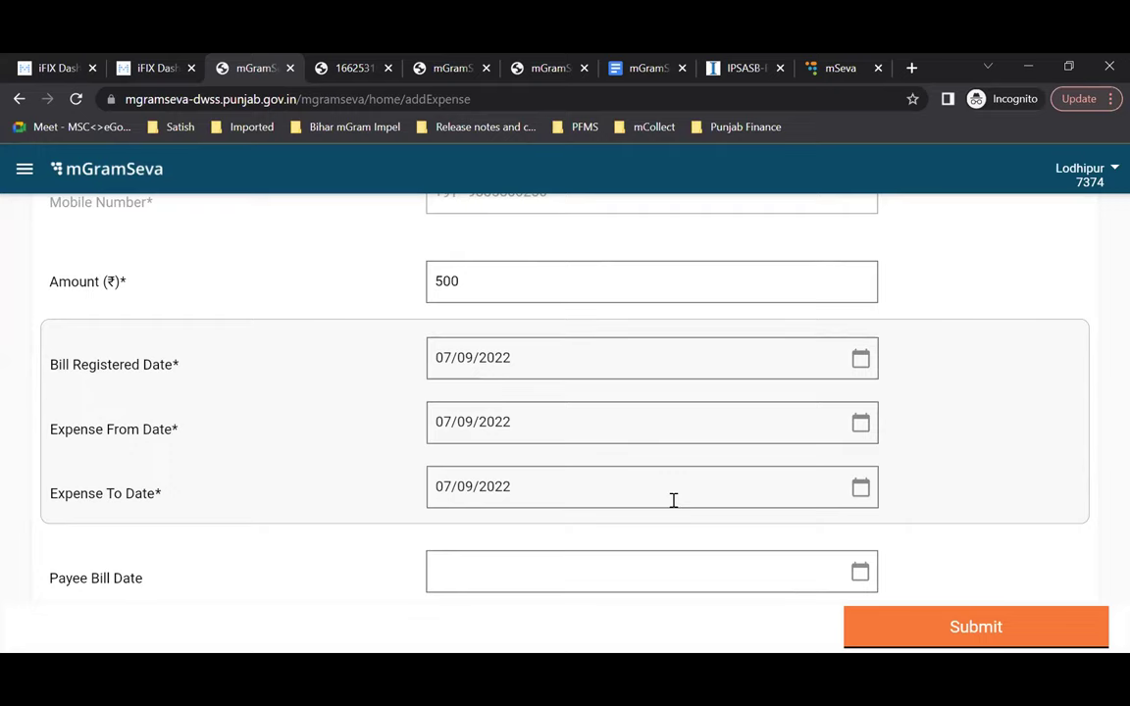
pyautogui.scroll(-1, 673, 500)
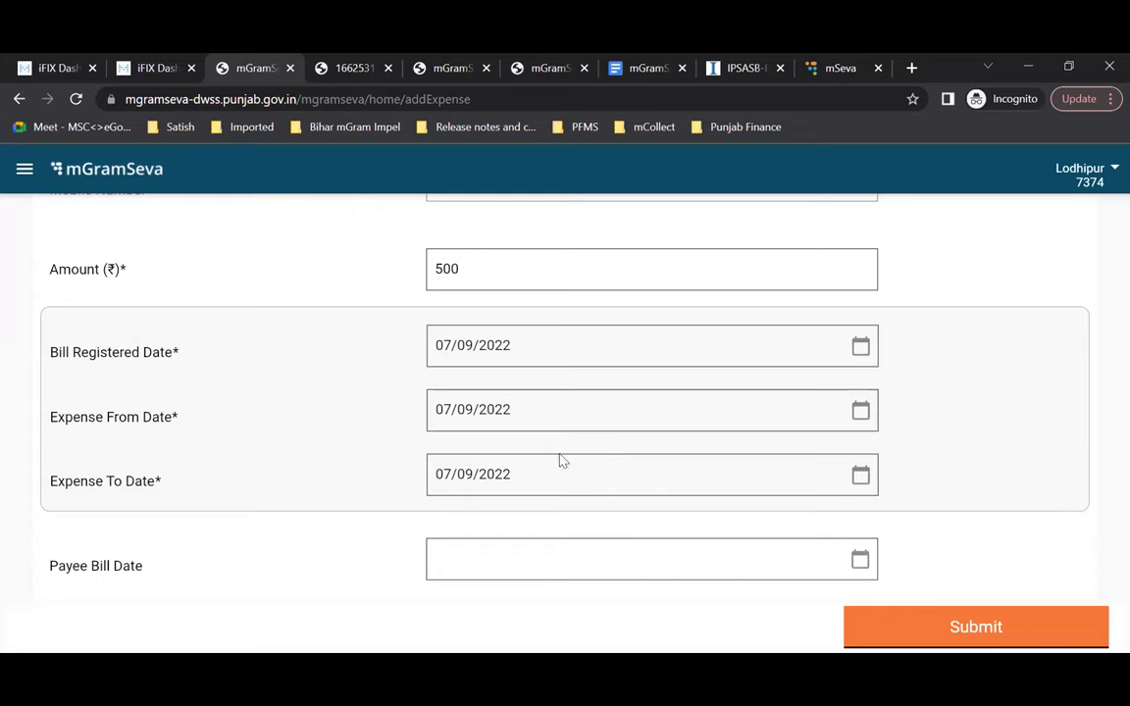
# Step: Answer Yes to 'Has this bill been paid' on the expense form
pyautogui.scroll(-1, 612, 507)
pyautogui.scroll(-1, 612, 507)
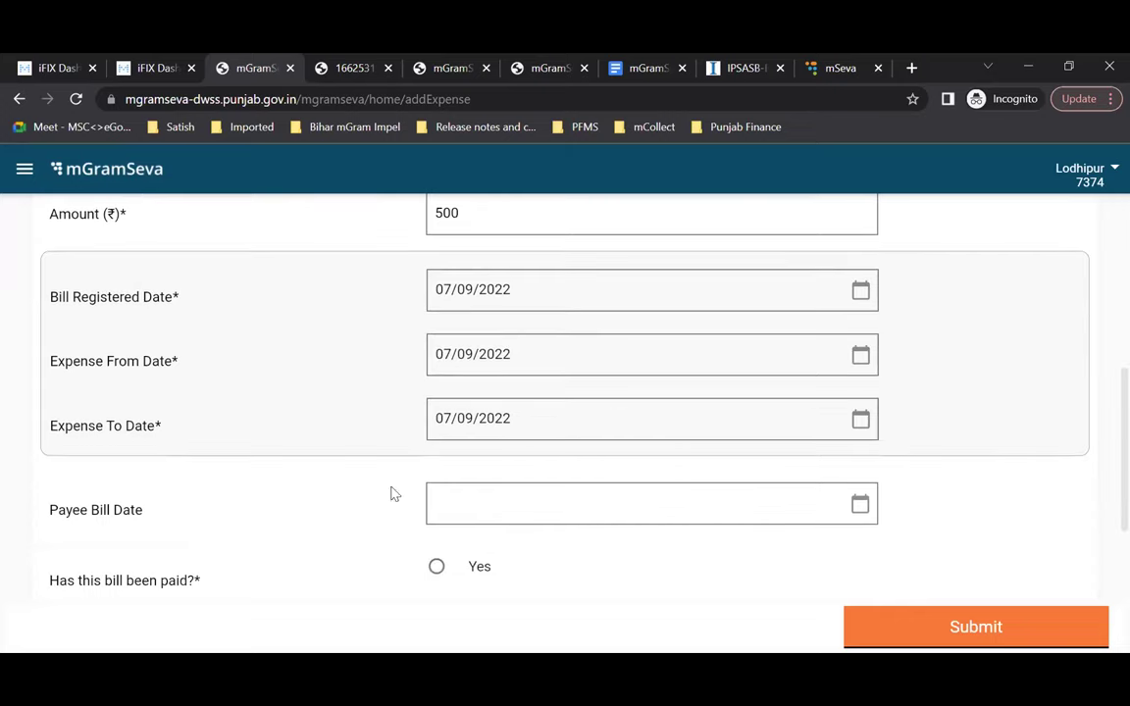
pyautogui.scroll(-1, 586, 505)
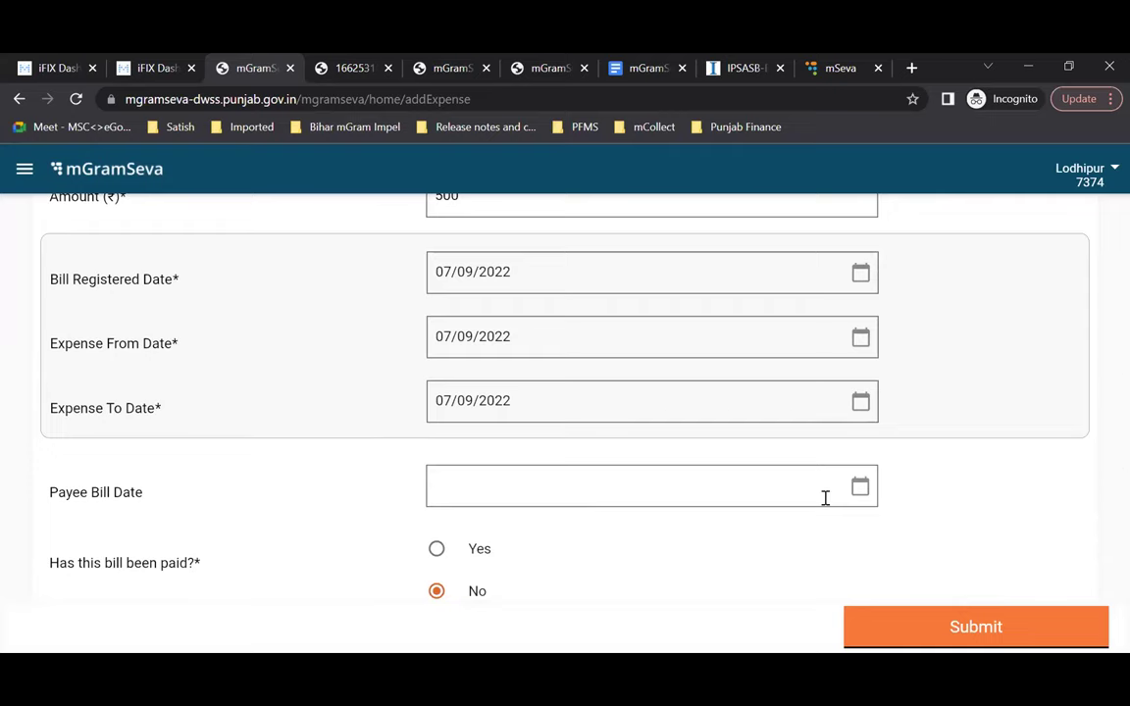
pyautogui.scroll(-2, 824, 500)
pyautogui.scroll(-1, 716, 479)
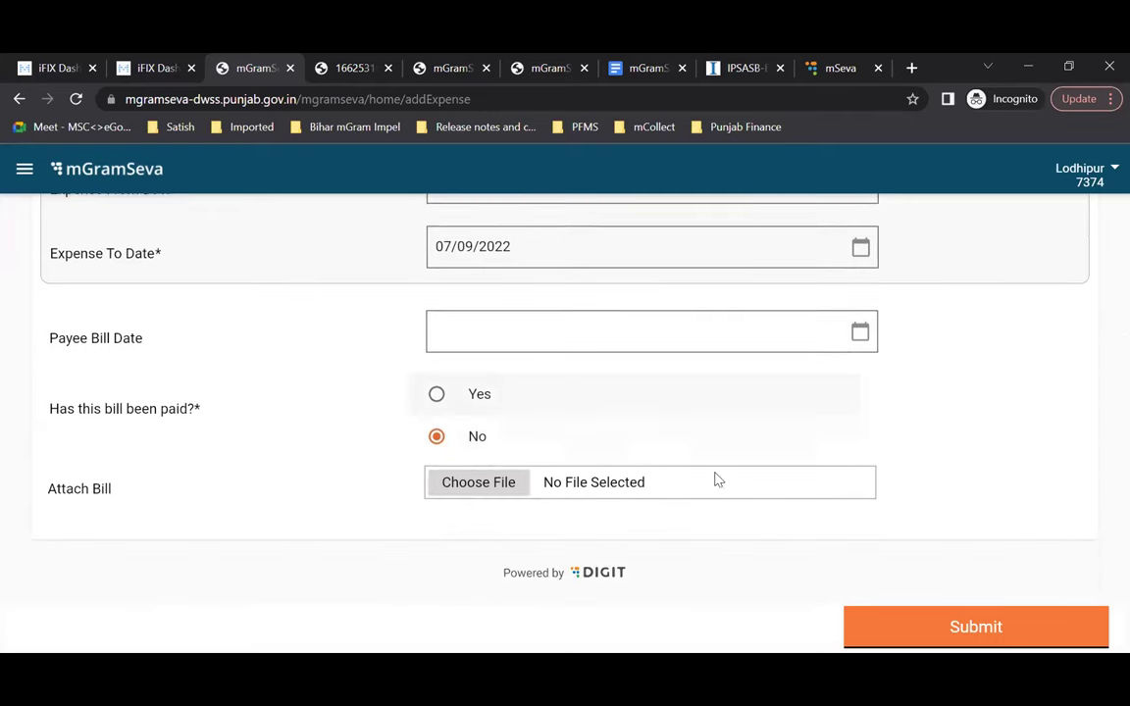
pyautogui.scroll(2, 465, 555)
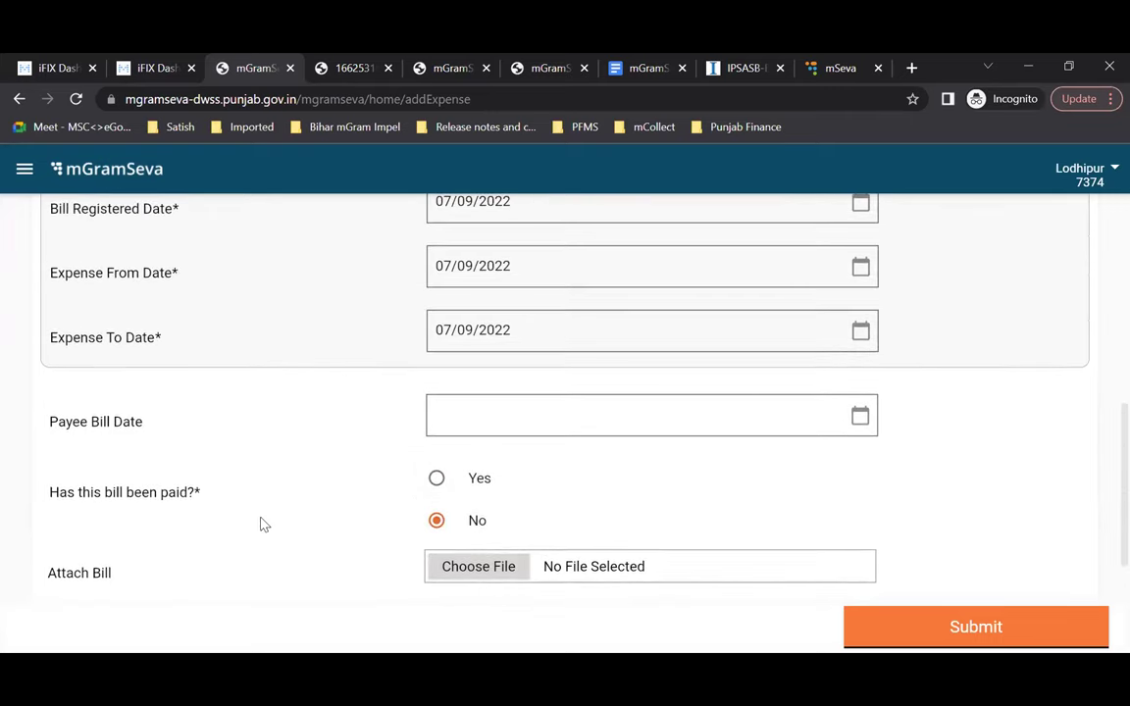
pyautogui.click(439, 479)
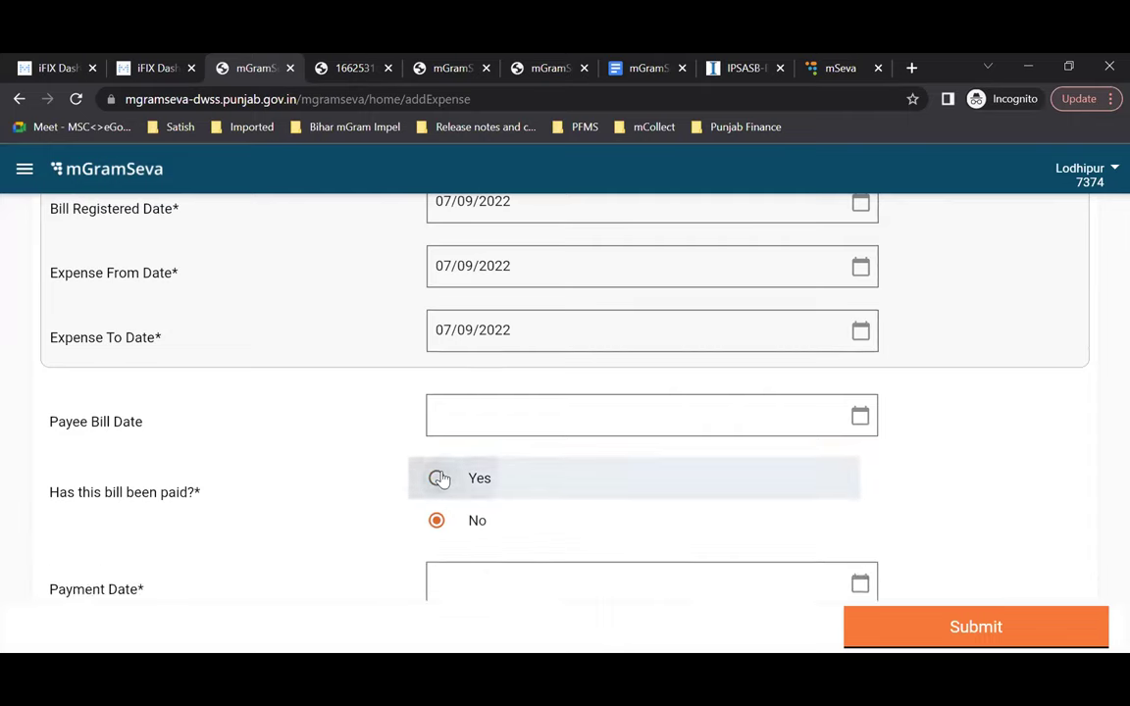
pyautogui.scroll(-2, 517, 480)
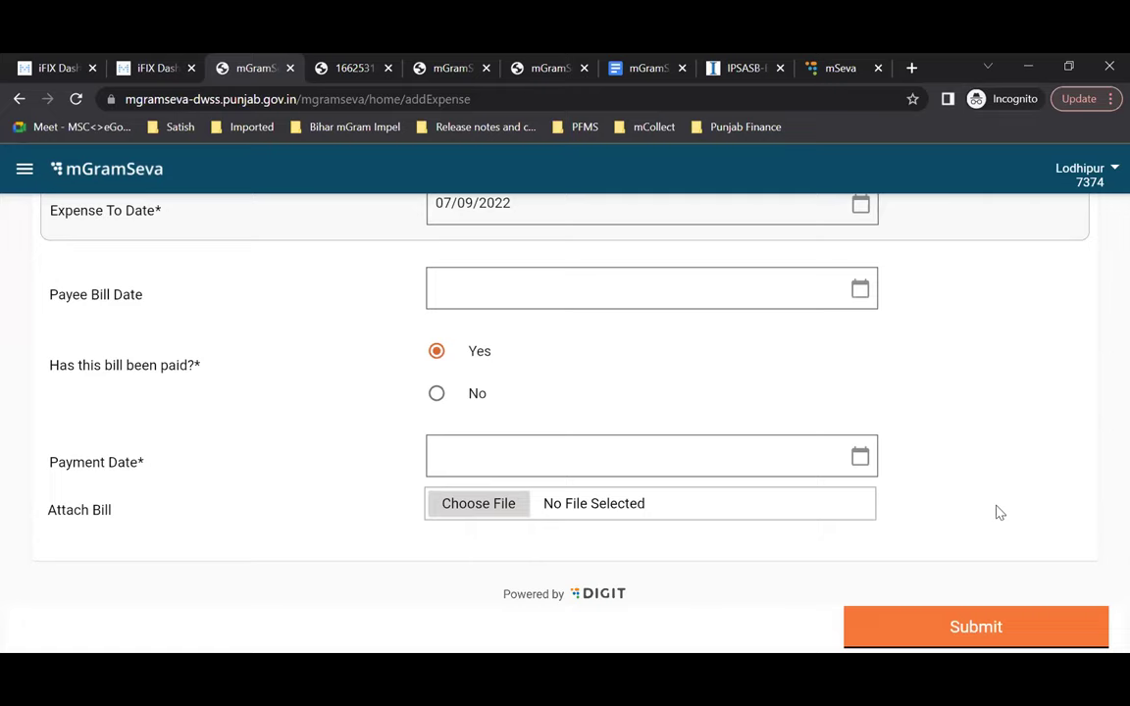
# Step: Set the payment date to 07/09/2022, then leave the expense form for the home page
pyautogui.click(869, 463)
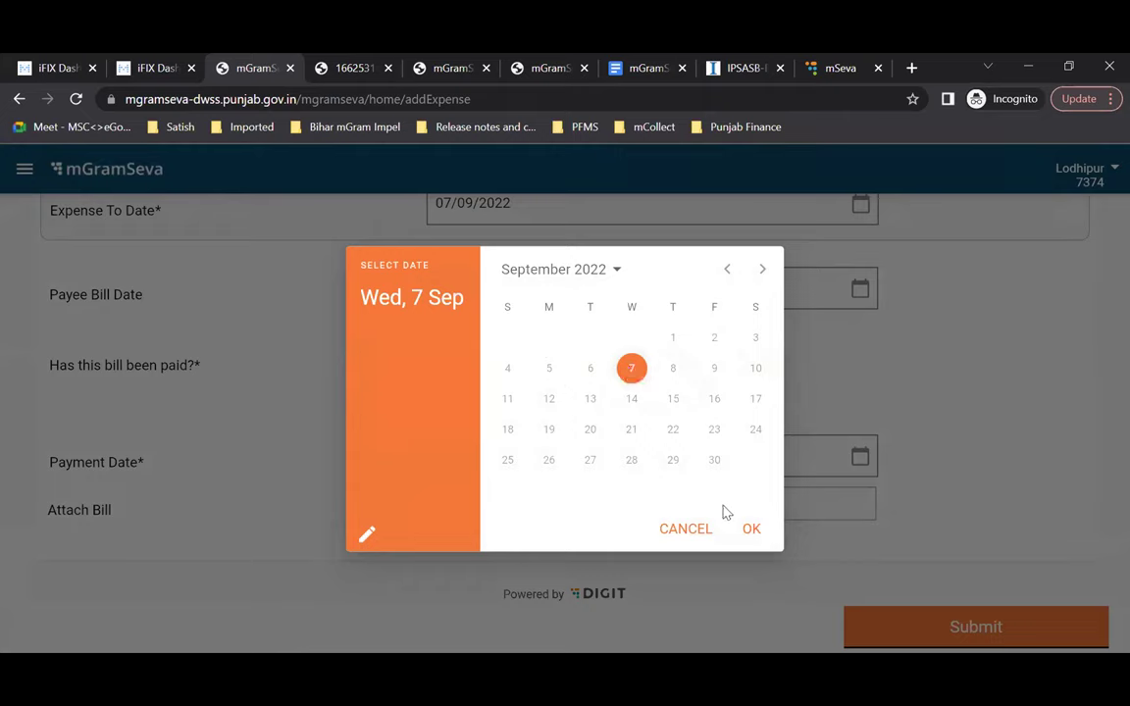
pyautogui.click(751, 530)
pyautogui.scroll(-1, 454, 469)
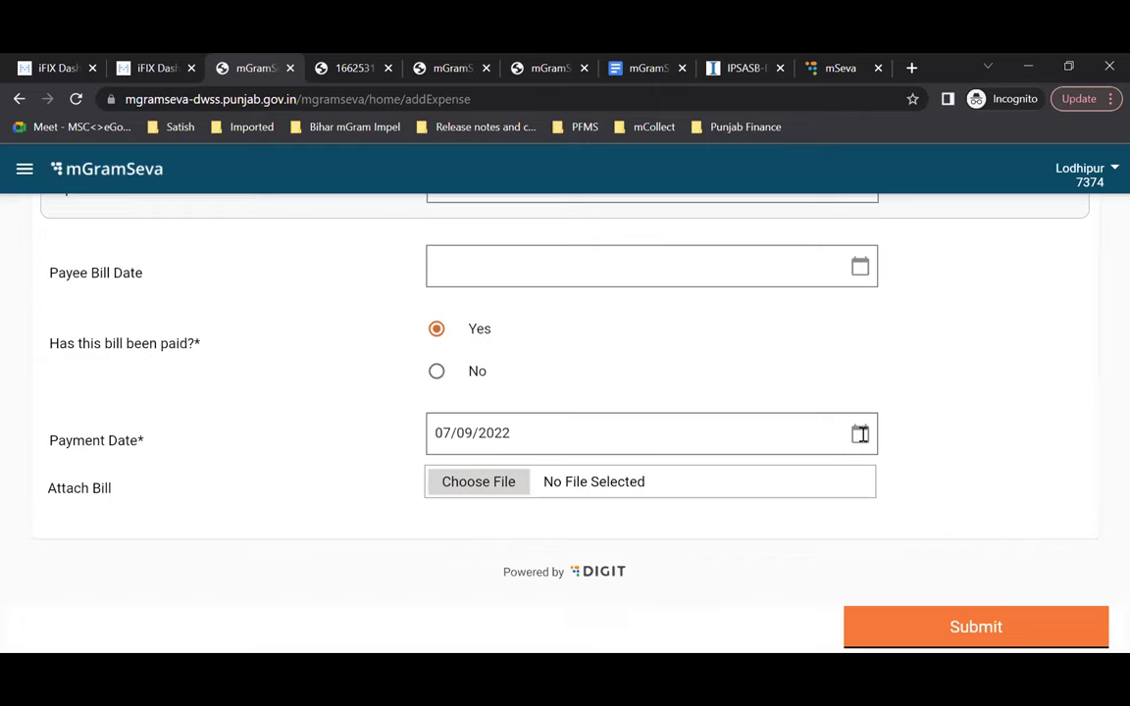
pyautogui.scroll(4, 860, 435)
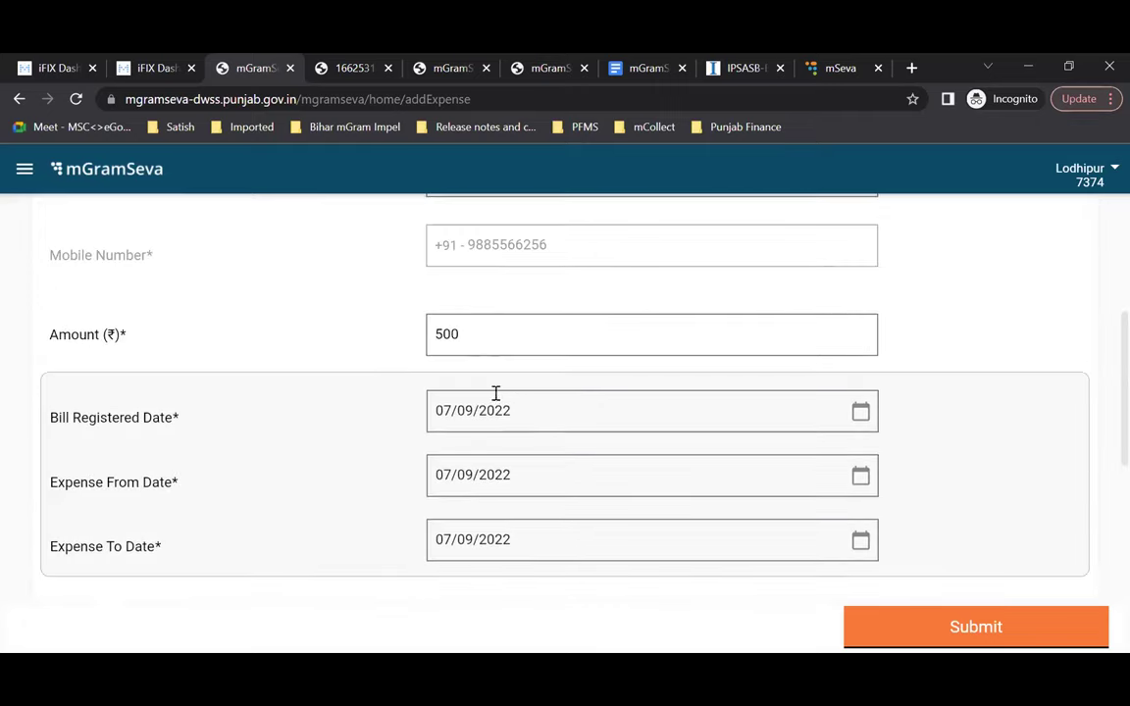
pyautogui.scroll(-3, 743, 486)
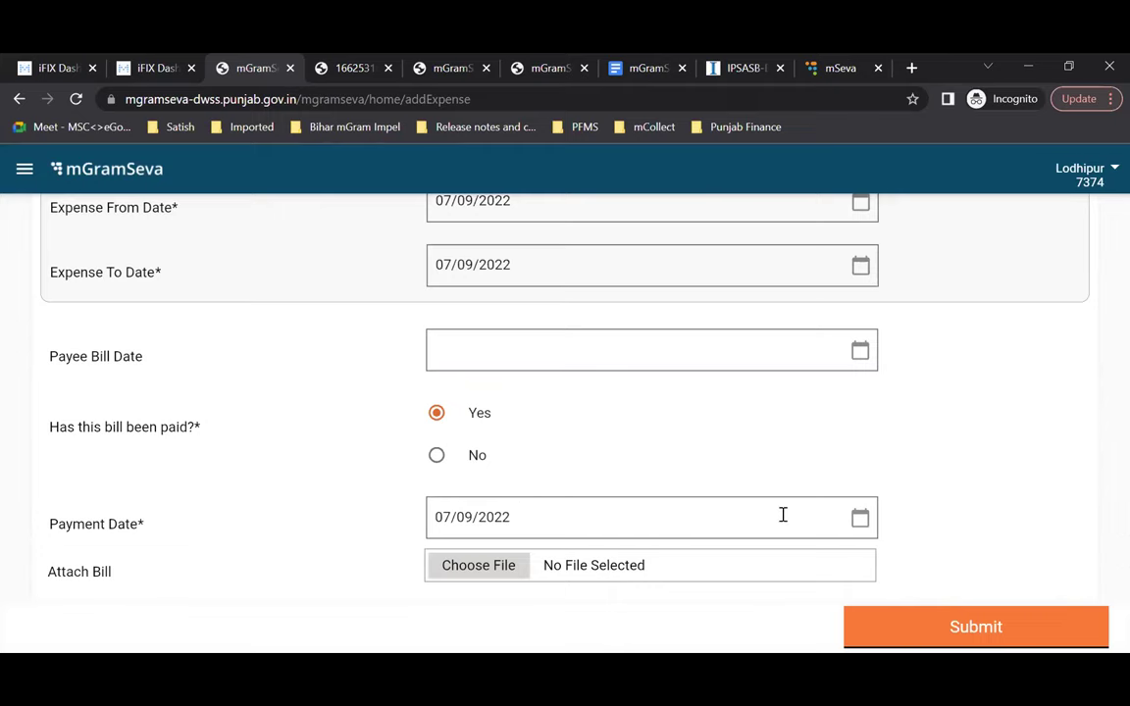
pyautogui.scroll(-2, 458, 420)
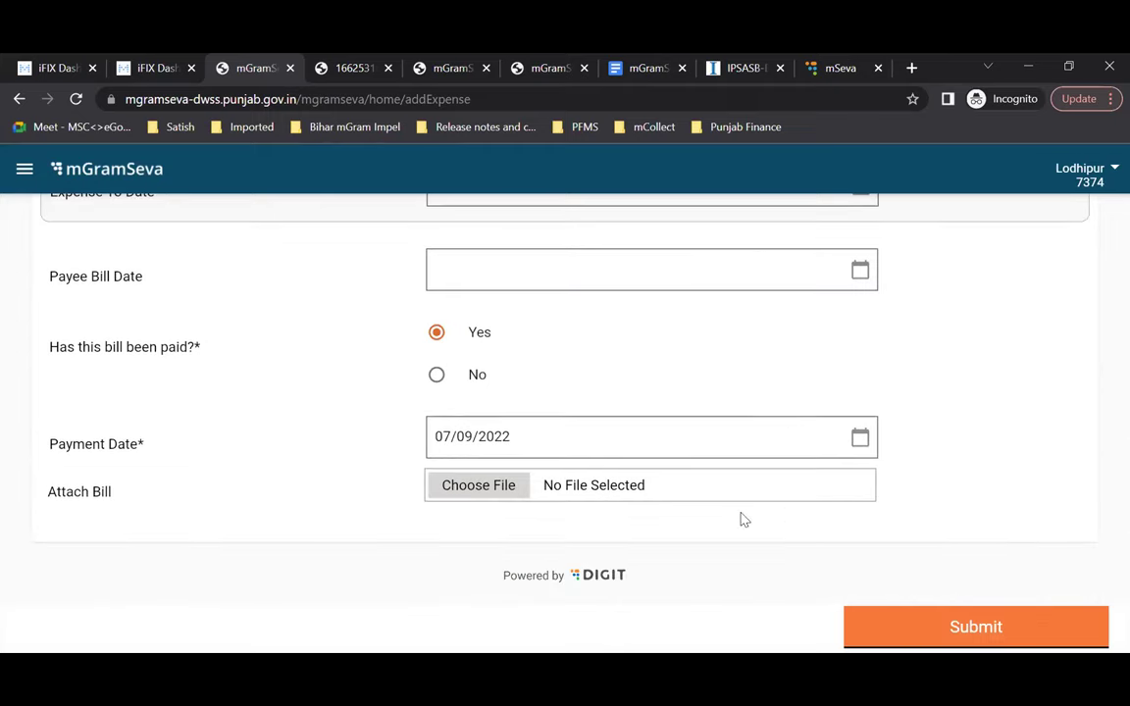
pyautogui.scroll(5, 741, 518)
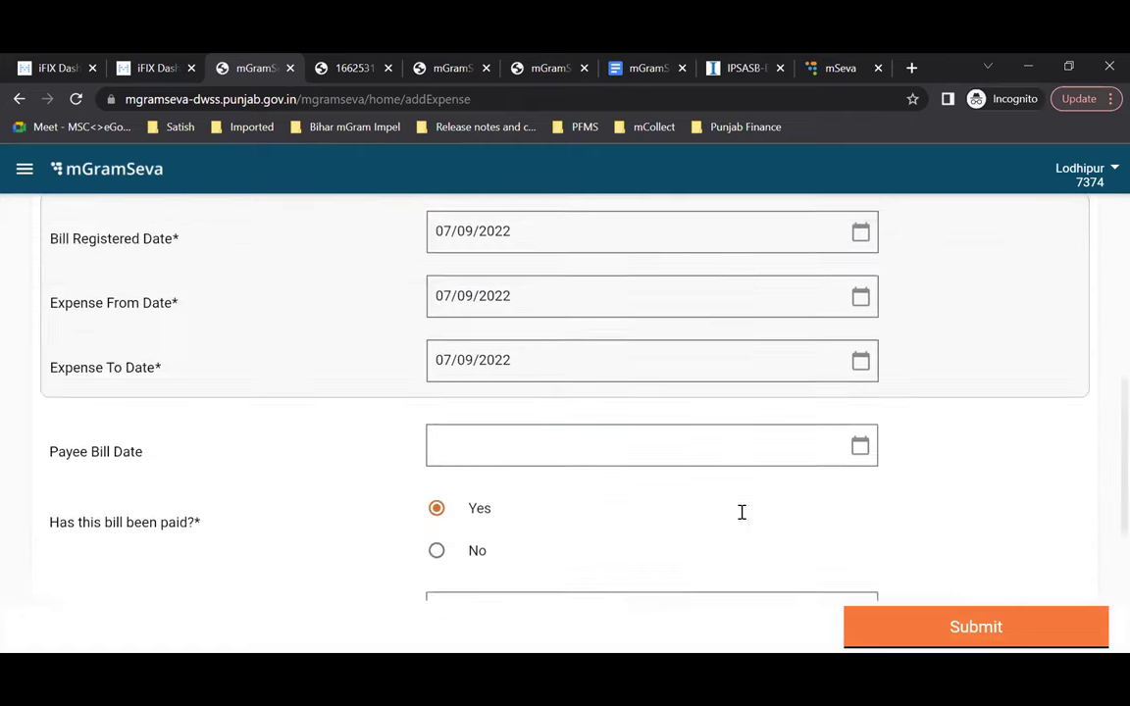
pyautogui.scroll(-5, 738, 516)
pyautogui.scroll(10, 739, 517)
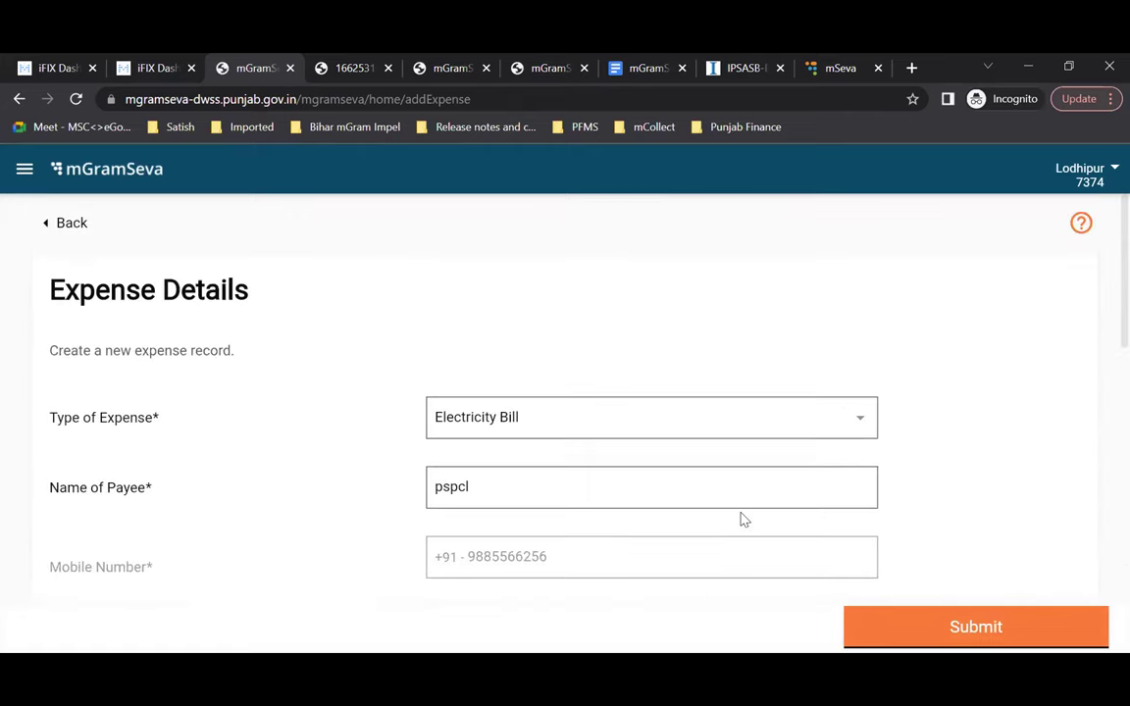
pyautogui.click(78, 224)
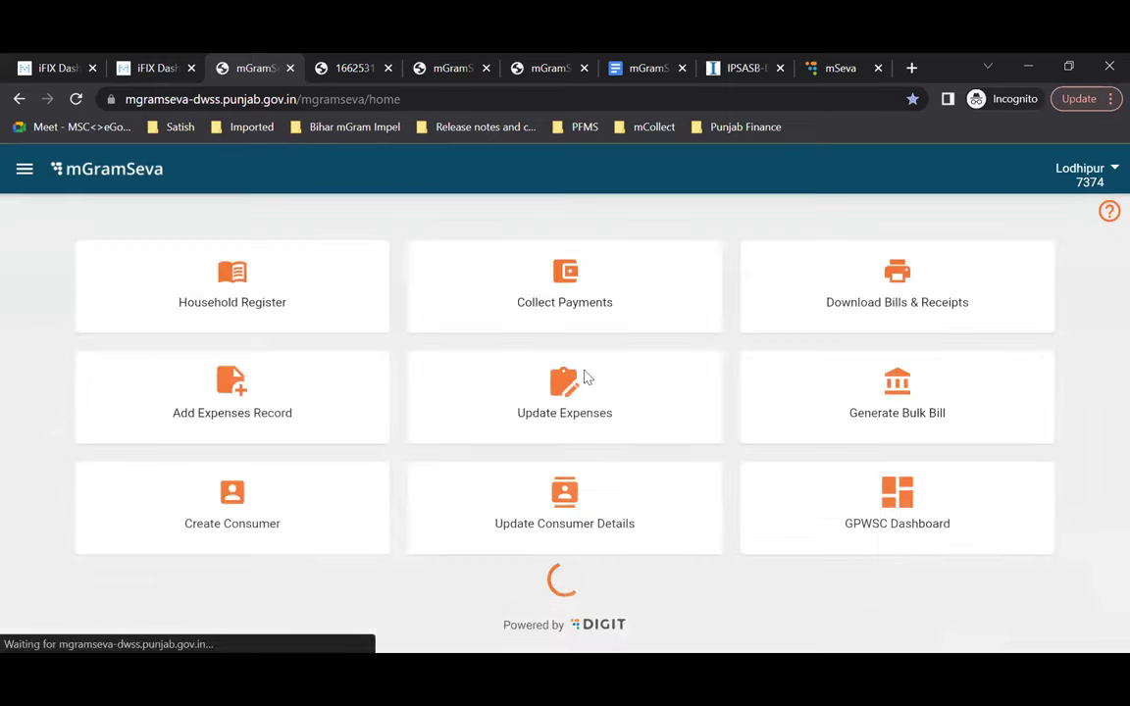
# Step: Open the GPWSC dashboard and scroll through the May 2022 details
pyautogui.click(922, 510)
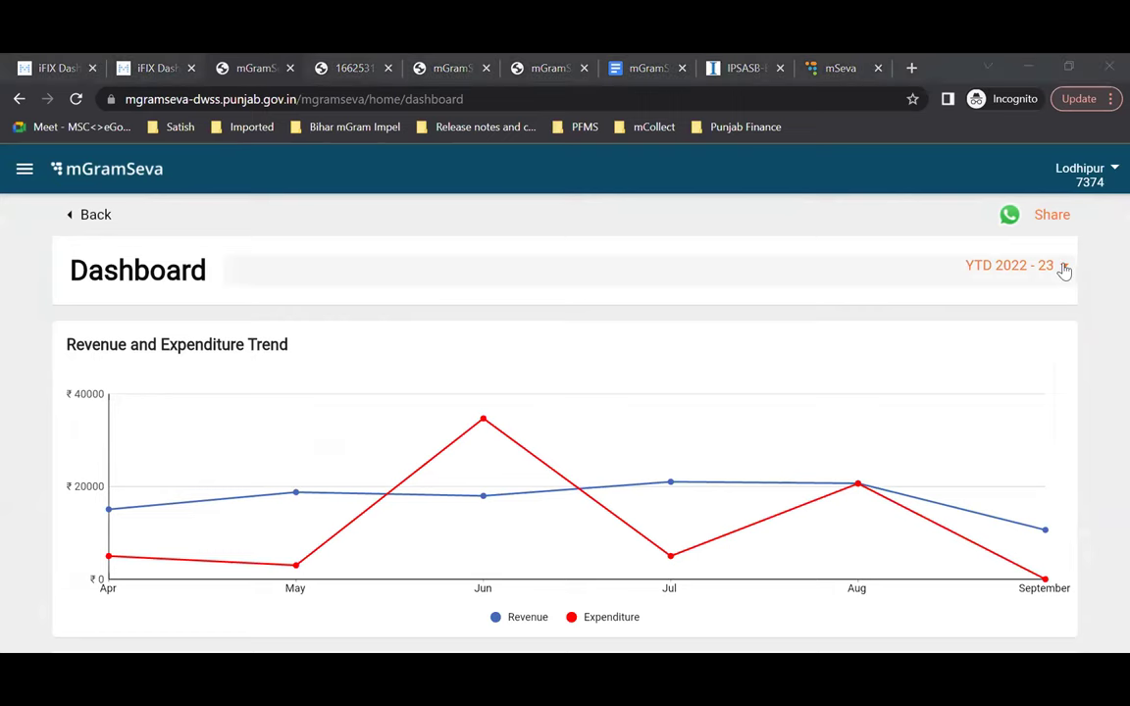
pyautogui.scroll(-4, 392, 480)
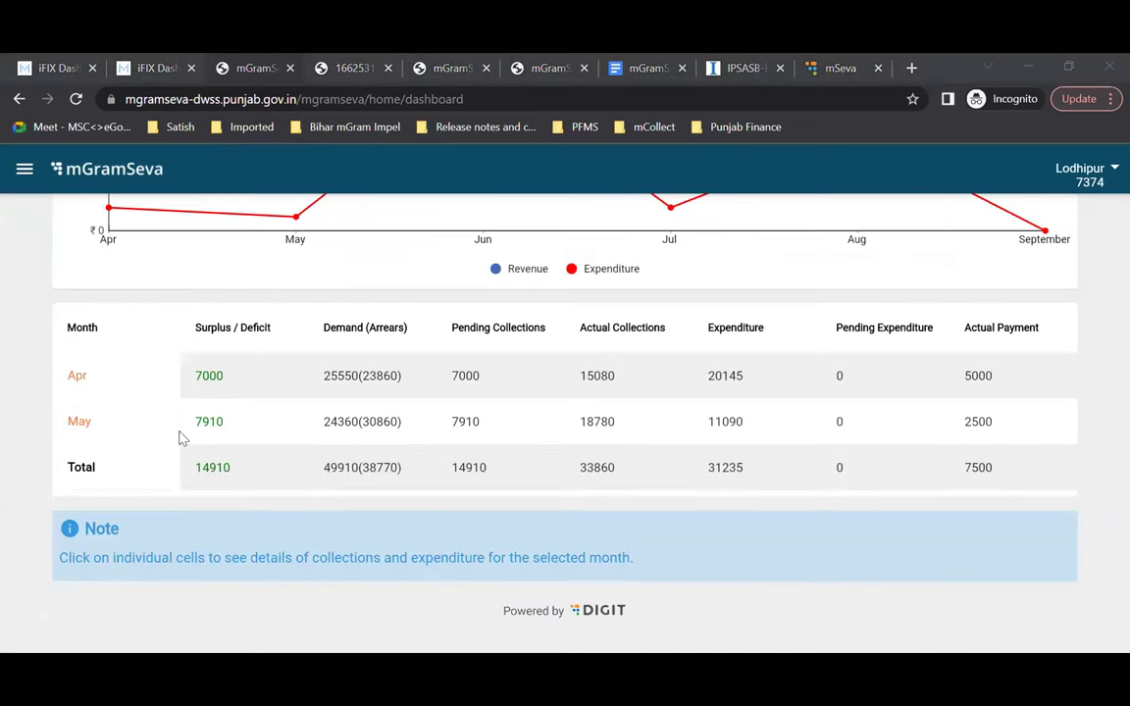
pyautogui.click(79, 422)
pyautogui.scroll(-3, 378, 517)
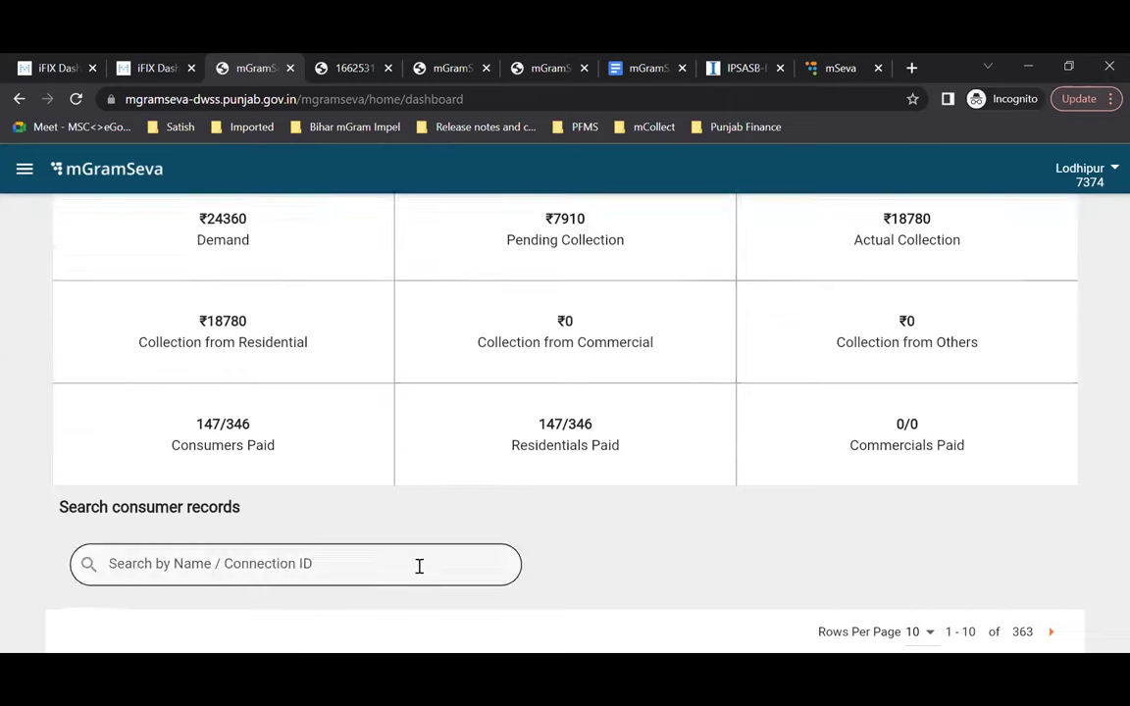
pyautogui.scroll(3, 392, 461)
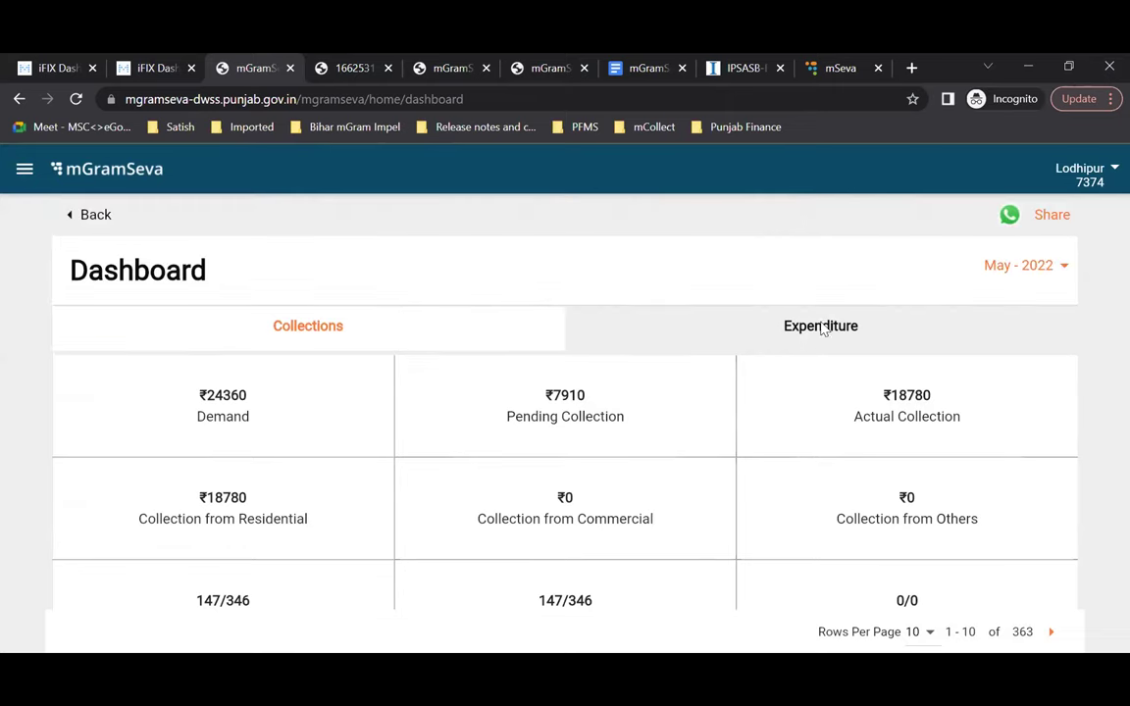
pyautogui.scroll(-3, 512, 480)
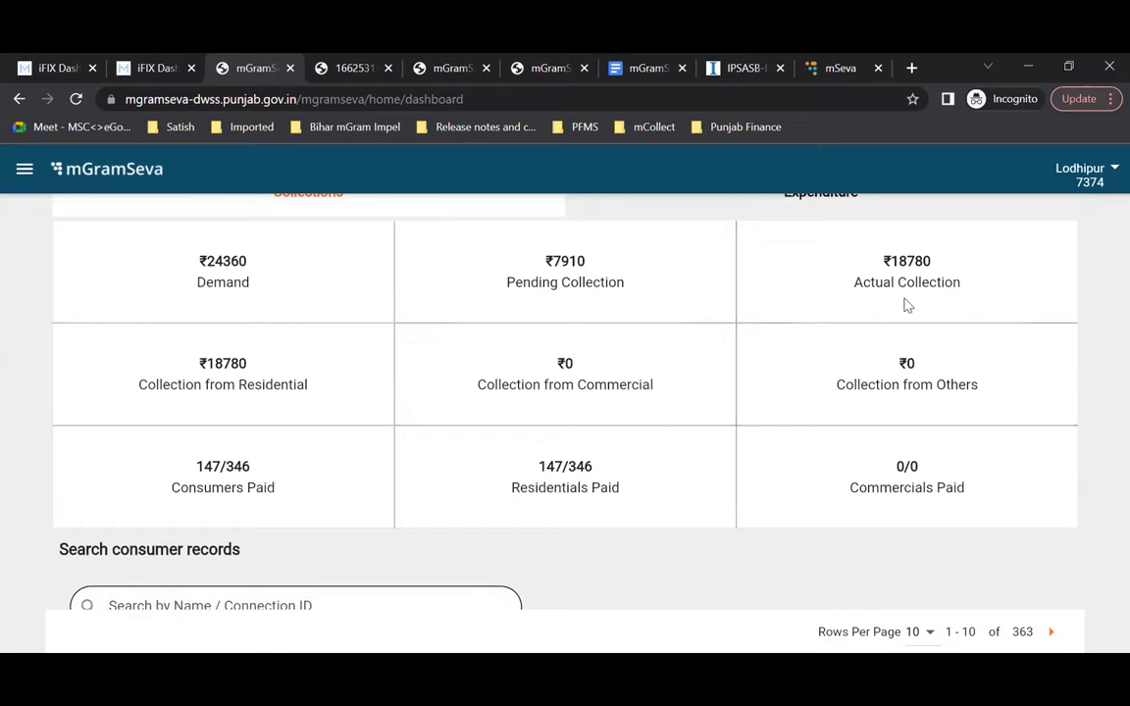
pyautogui.scroll(-1, 907, 305)
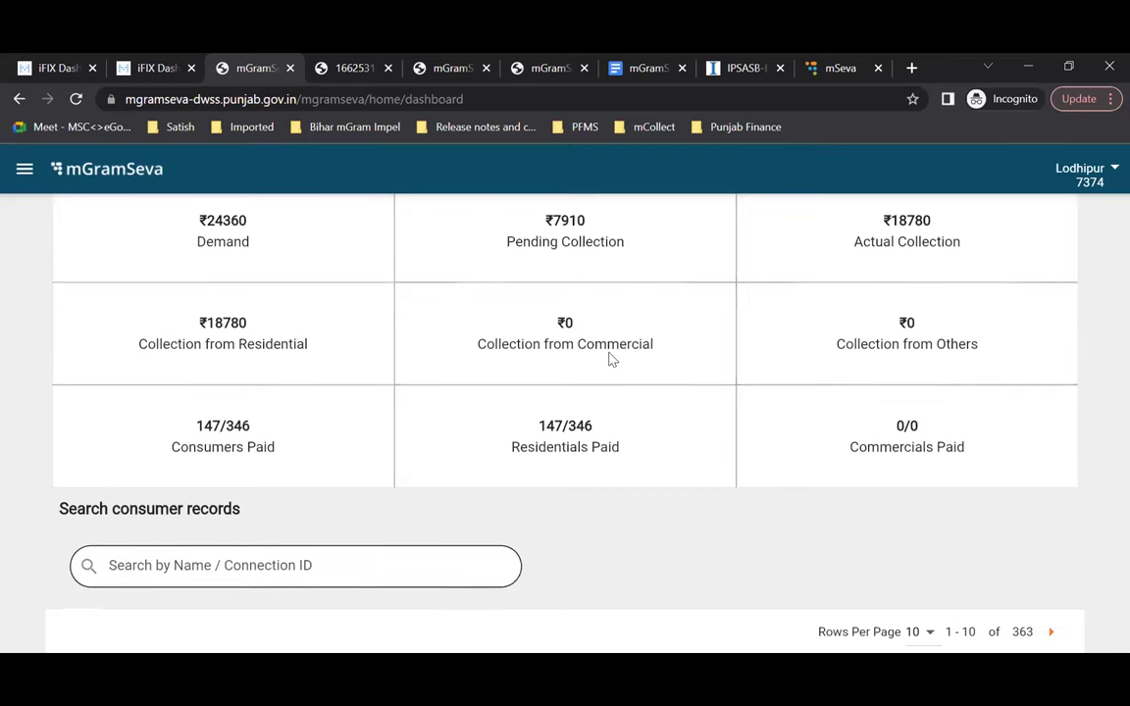
pyautogui.scroll(-1, 608, 359)
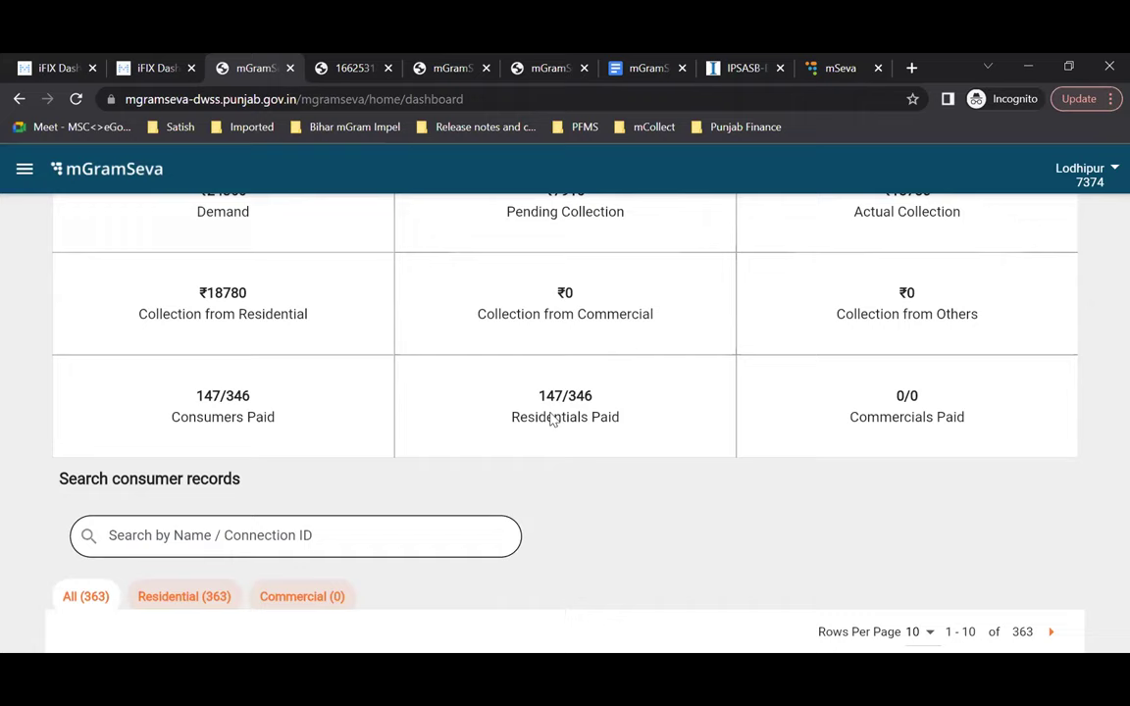
pyautogui.scroll(-2, 927, 459)
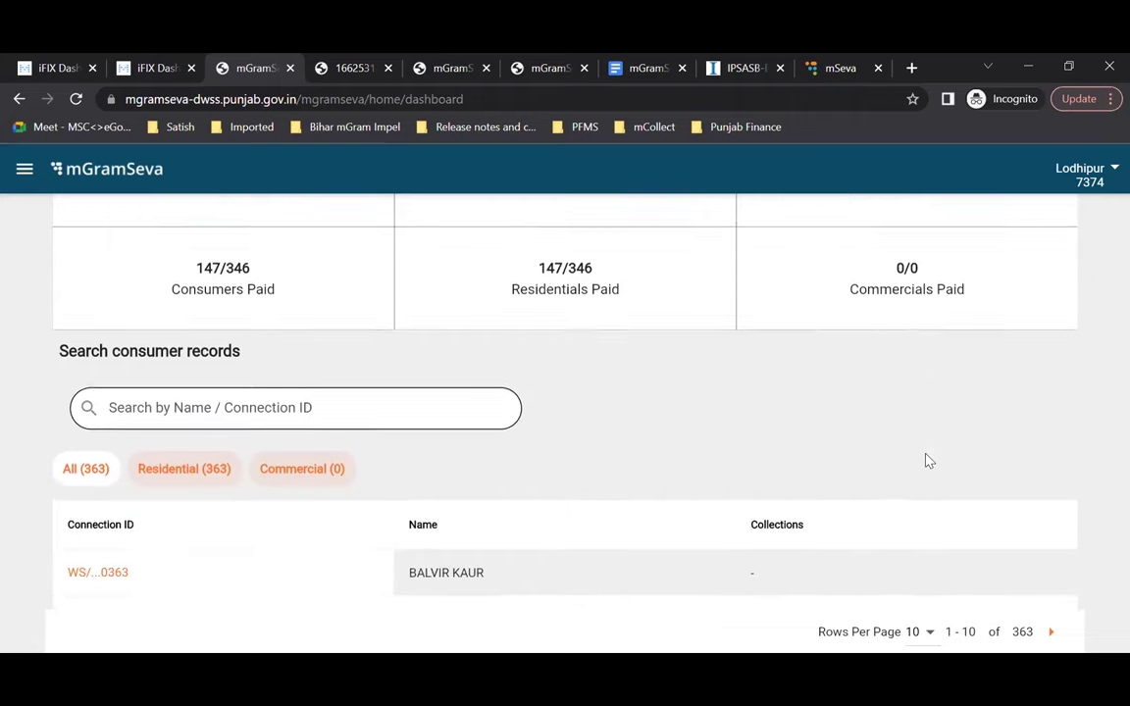
pyautogui.scroll(-2, 279, 382)
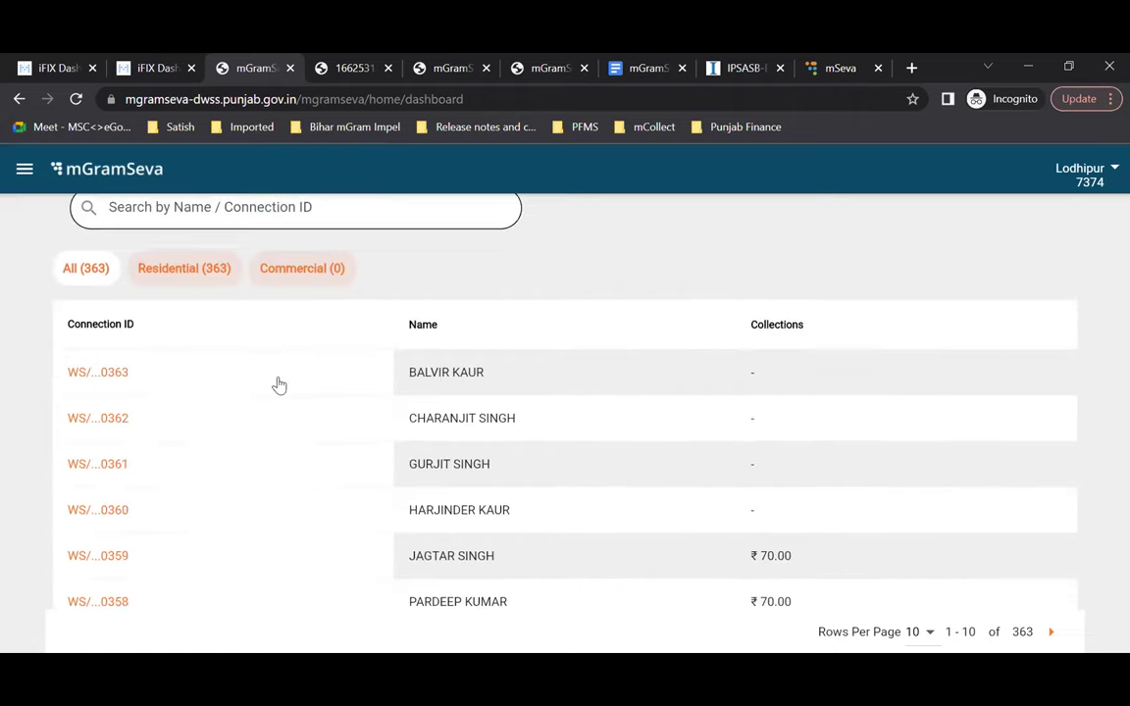
pyautogui.scroll(-2, 279, 383)
pyautogui.scroll(3, 246, 358)
# Step: Review May 2022 expenditure figures, then return to the mGramSeva home page
pyautogui.click(216, 336)
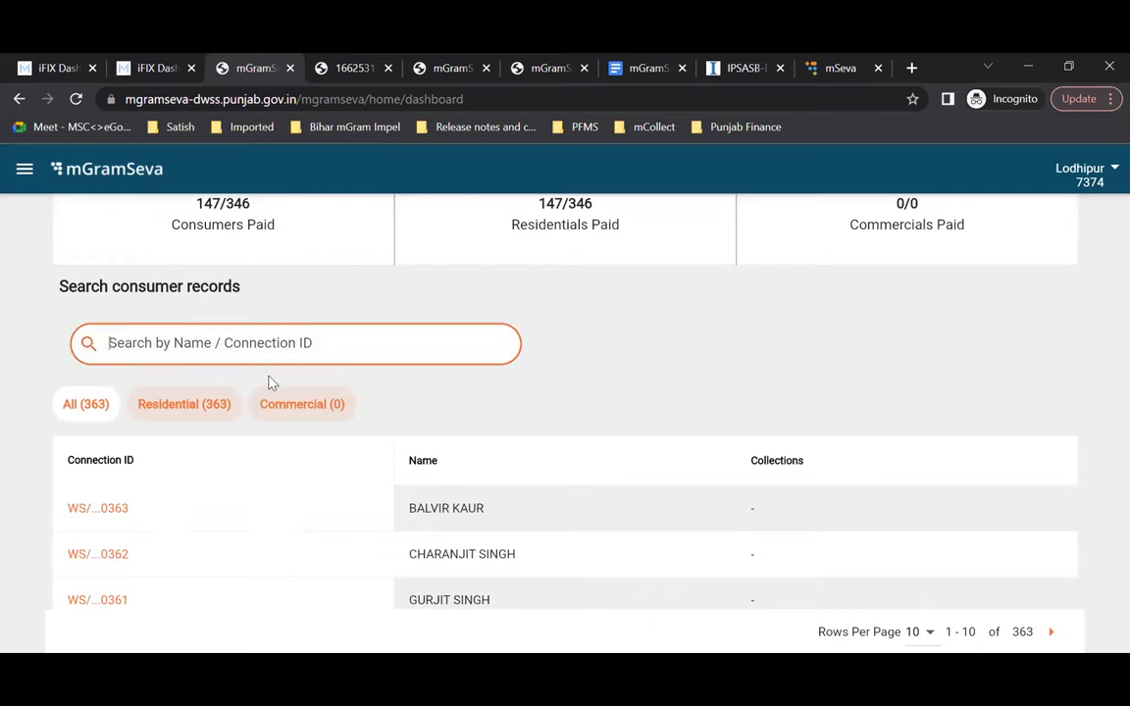
pyautogui.scroll(-1, 271, 383)
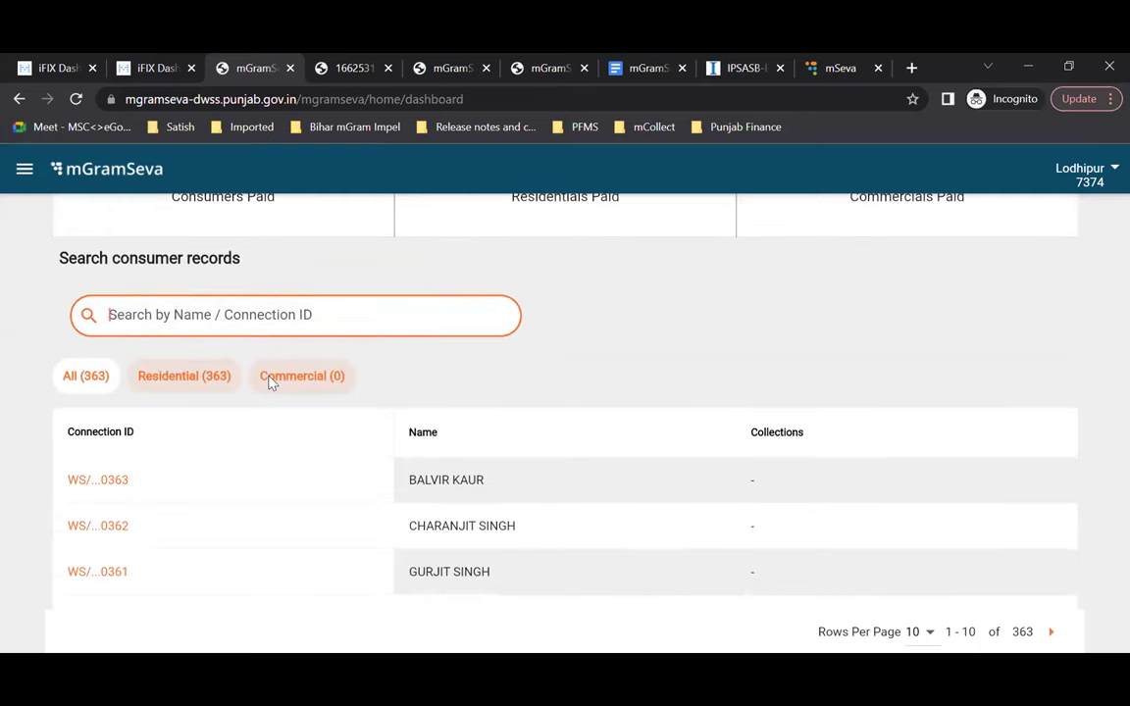
pyautogui.scroll(-4, 271, 382)
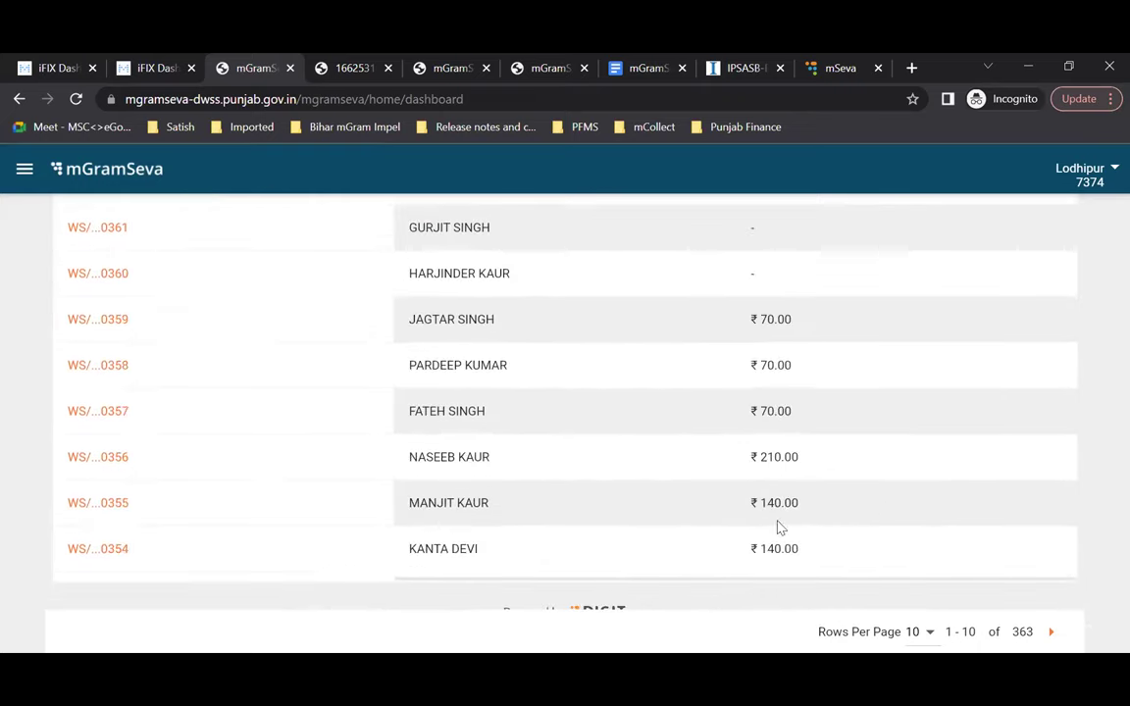
pyautogui.scroll(-1, 766, 464)
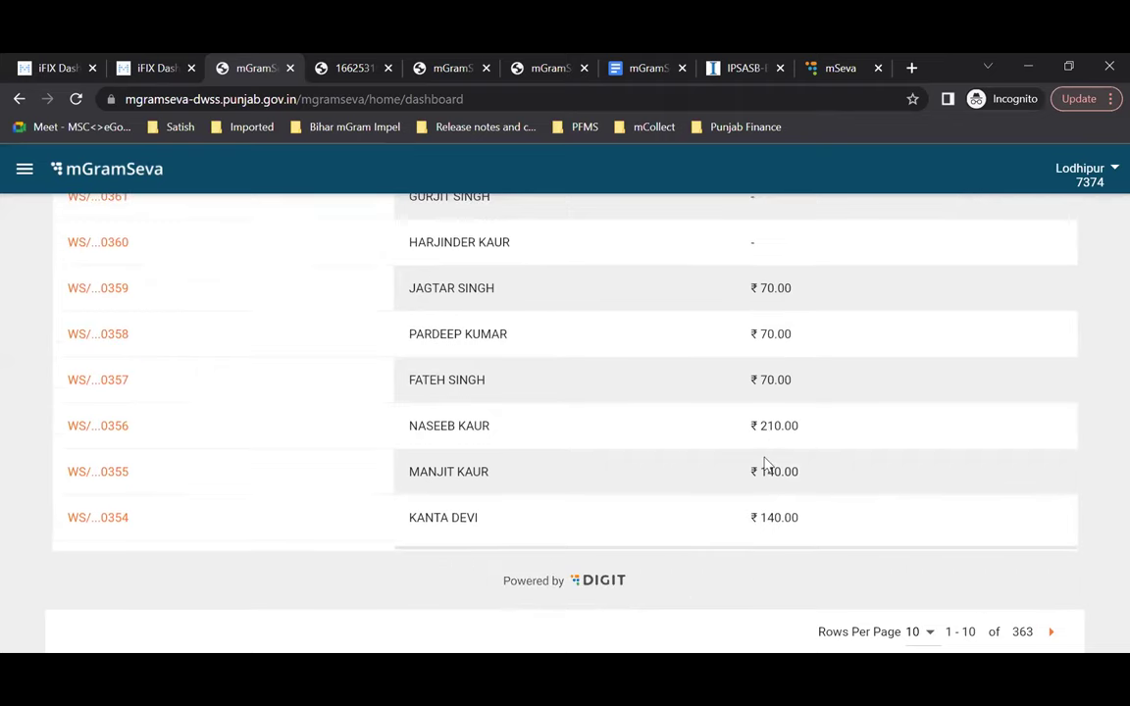
pyautogui.scroll(10, 765, 462)
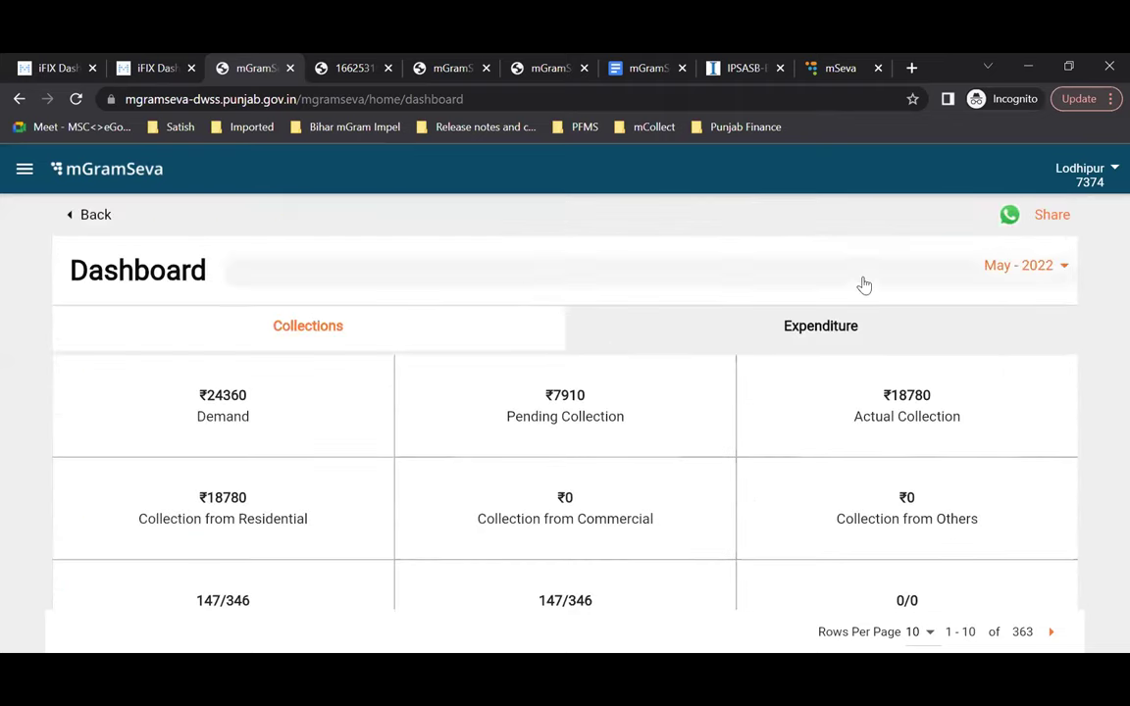
pyautogui.click(820, 327)
pyautogui.scroll(-1, 746, 420)
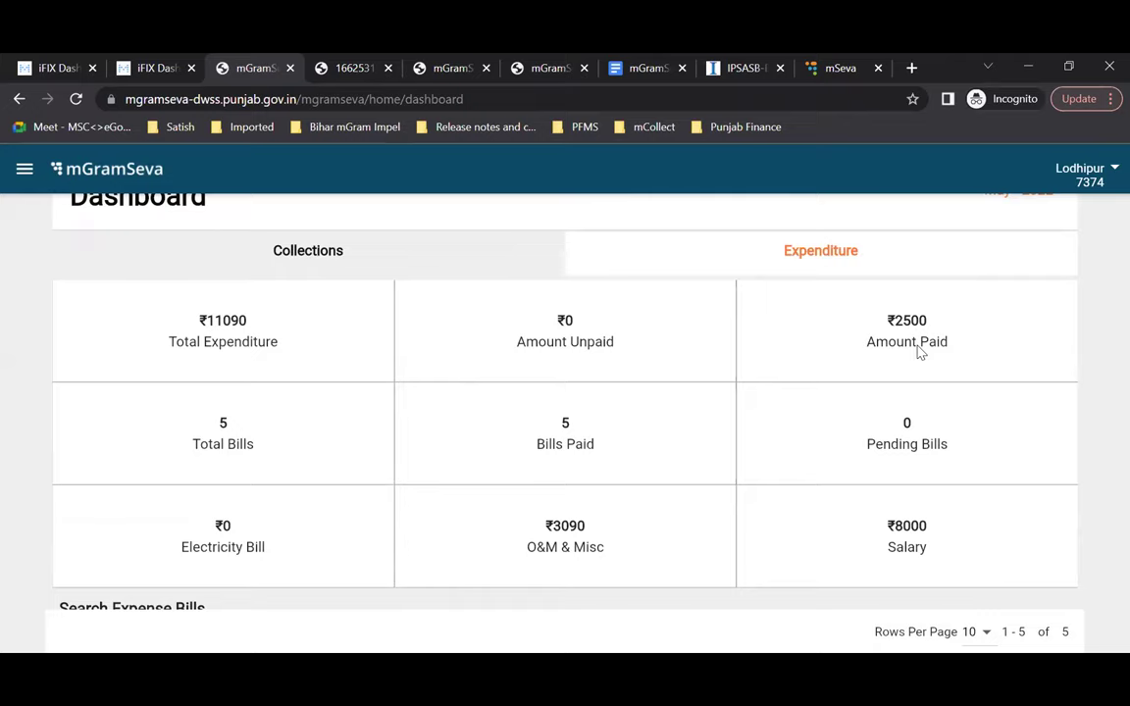
pyautogui.scroll(-4, 920, 353)
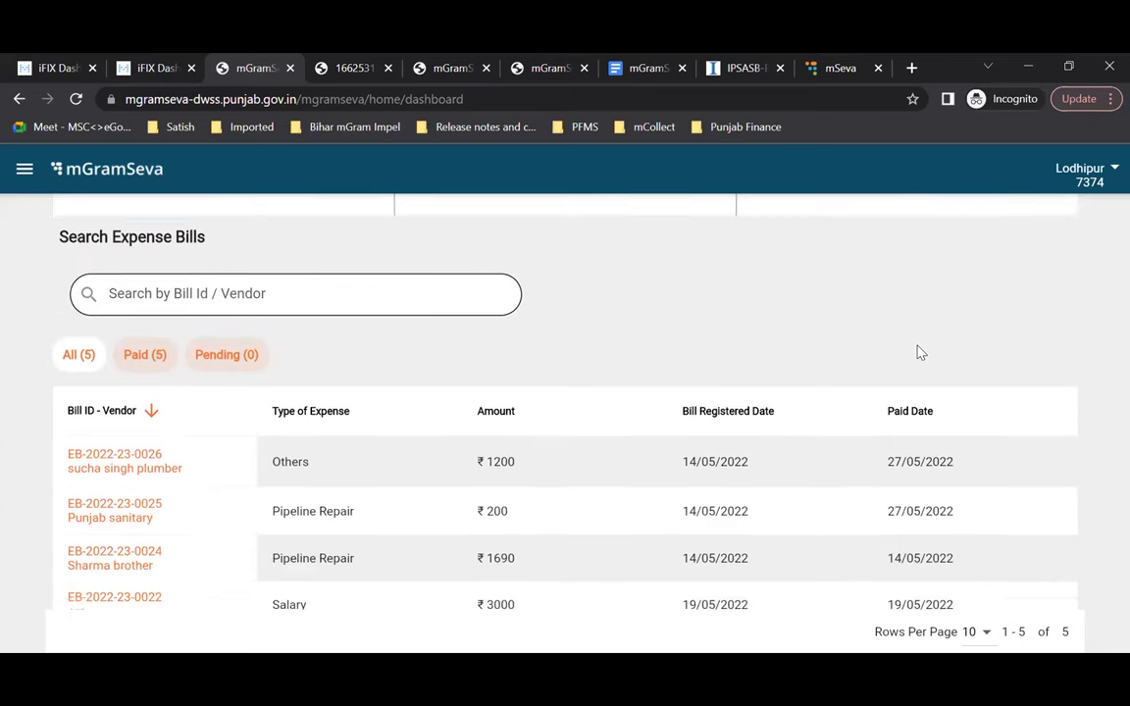
pyautogui.scroll(-2, 920, 353)
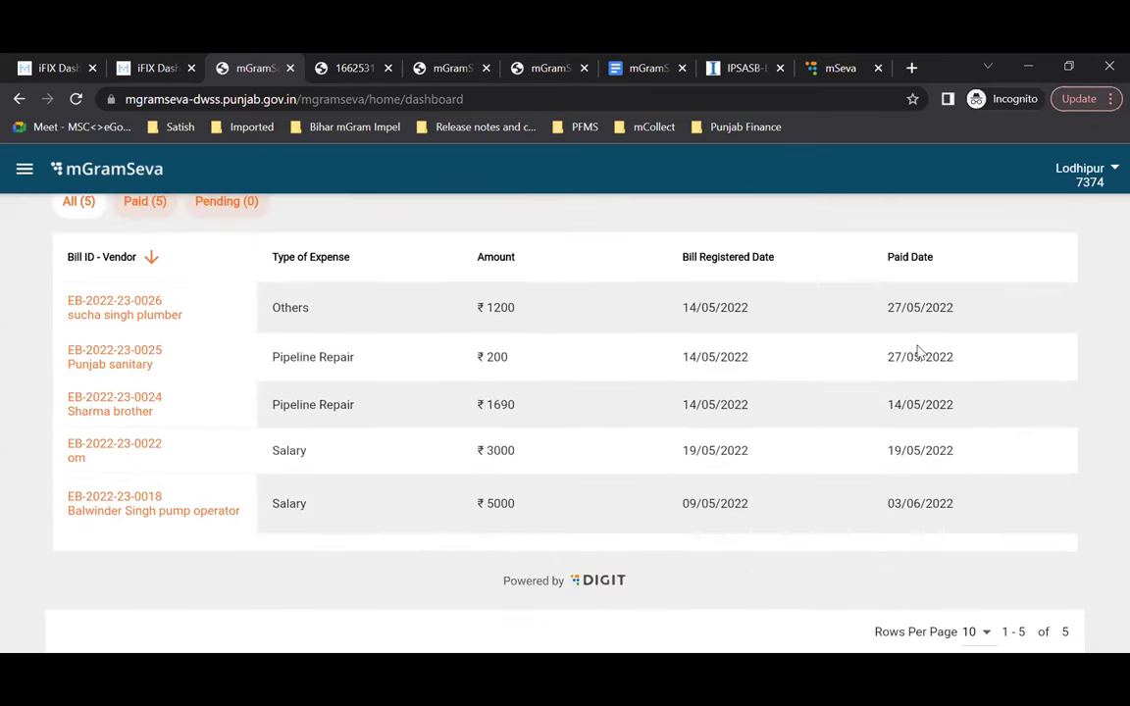
pyautogui.scroll(5, 920, 354)
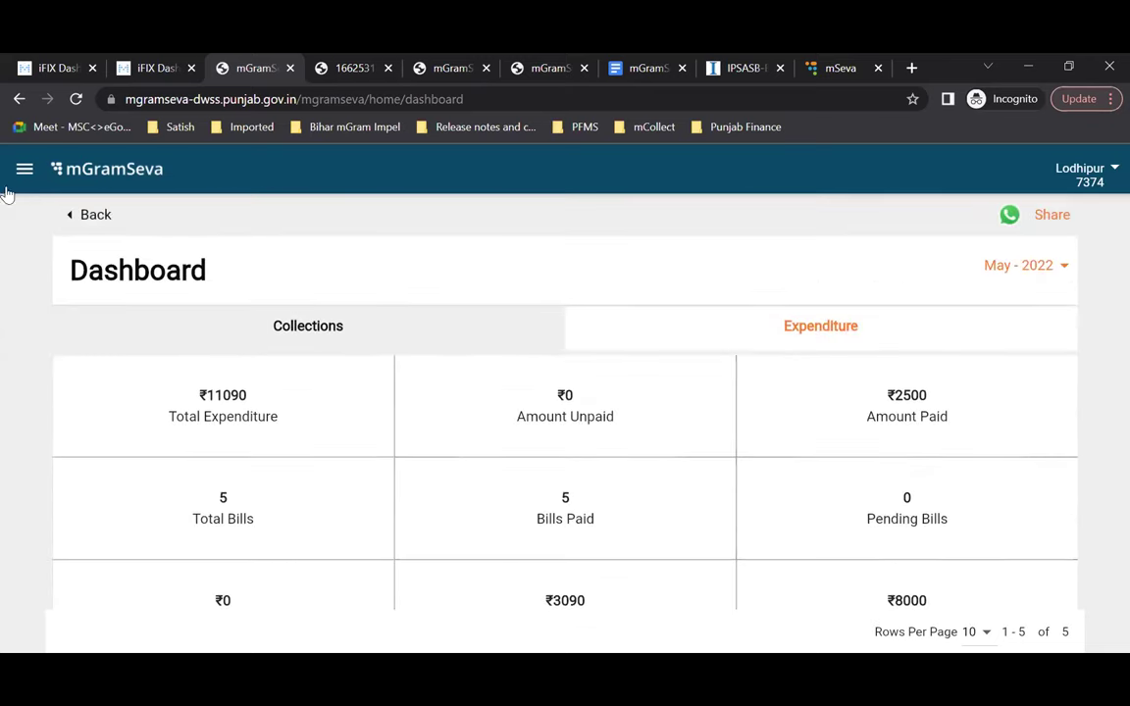
pyautogui.click(88, 211)
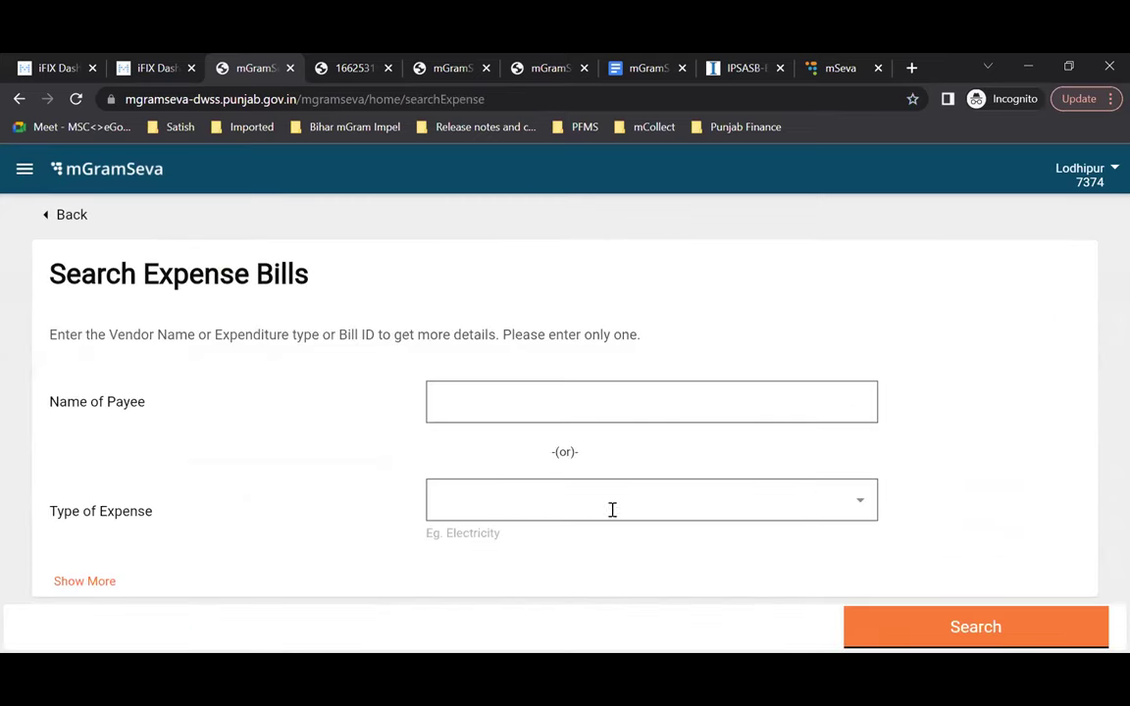
# Step: Search expense bills of type Electricity Bill, then return to the search form
pyautogui.click(860, 500)
pyautogui.click(497, 545)
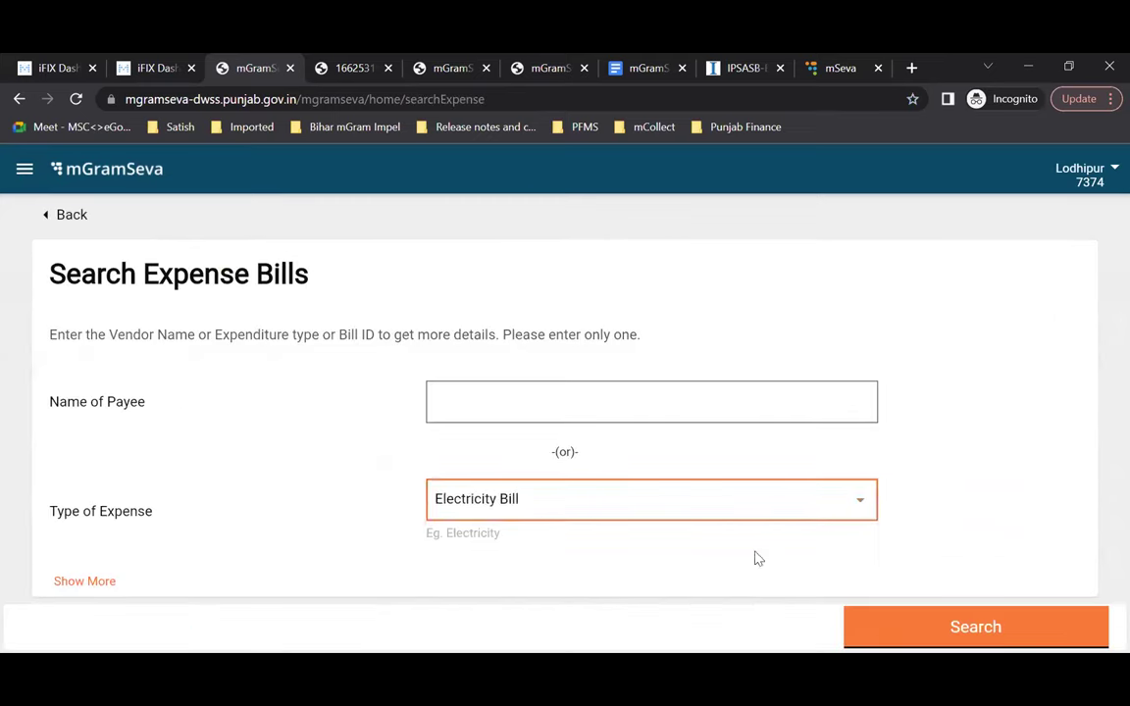
pyautogui.scroll(-1, 760, 557)
pyautogui.click(915, 634)
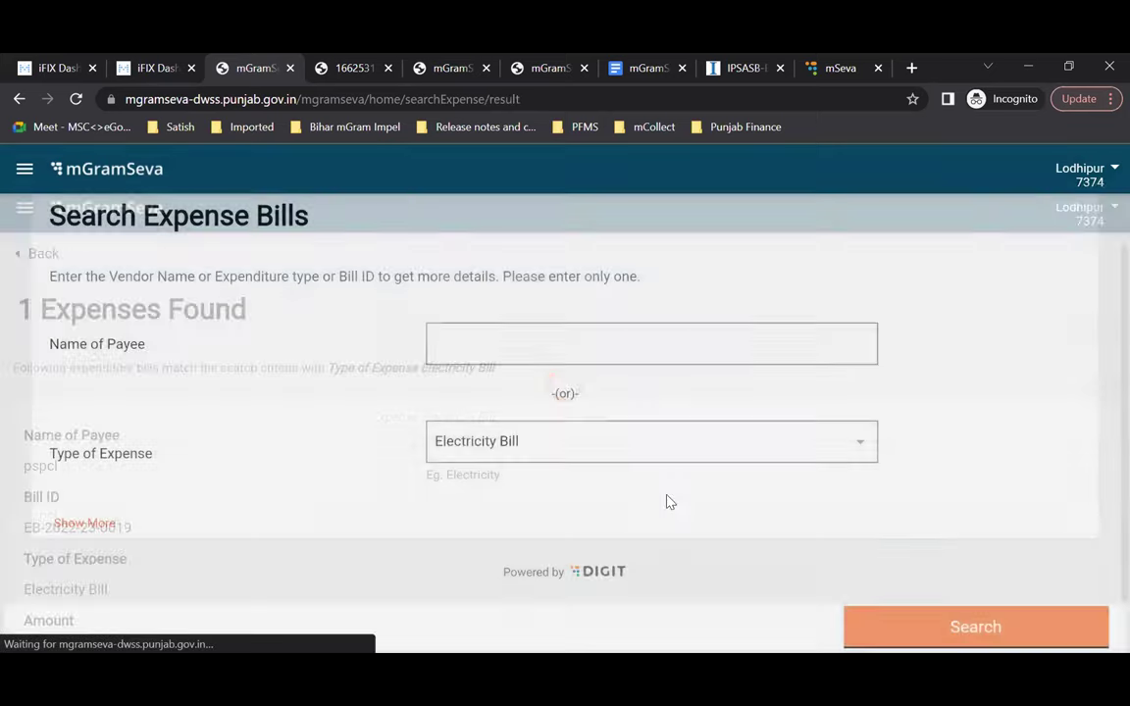
pyautogui.scroll(2, 160, 506)
pyautogui.scroll(-2, 160, 506)
pyautogui.click(39, 213)
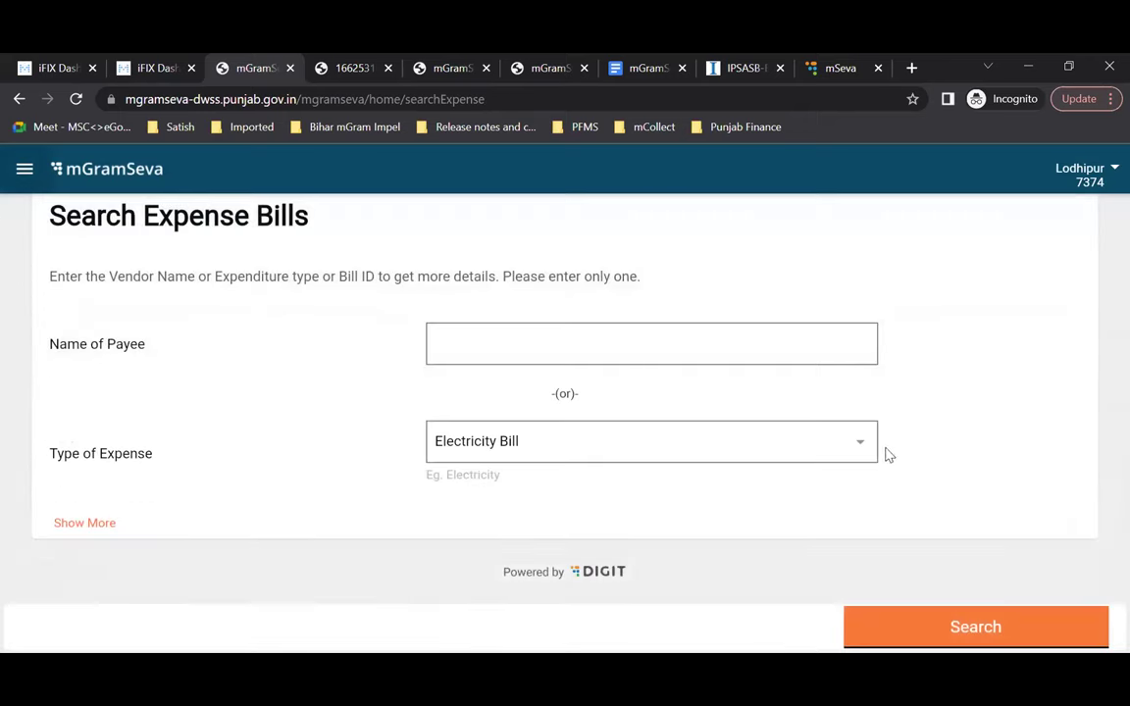
# Step: Search expense bills of type Salary
pyautogui.click(847, 443)
pyautogui.click(525, 525)
pyautogui.click(953, 635)
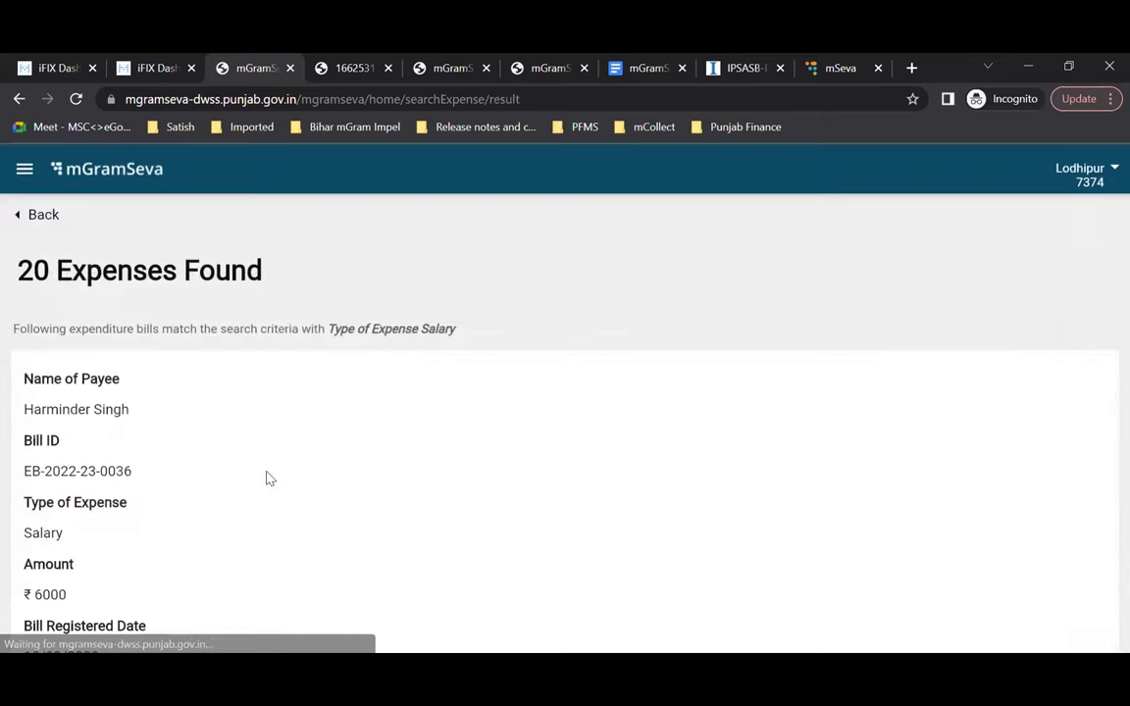
pyautogui.scroll(-4, 268, 477)
# Step: Open a salary bill's update form, tick Yes for paid, then back out to the dashboard
pyautogui.click(266, 469)
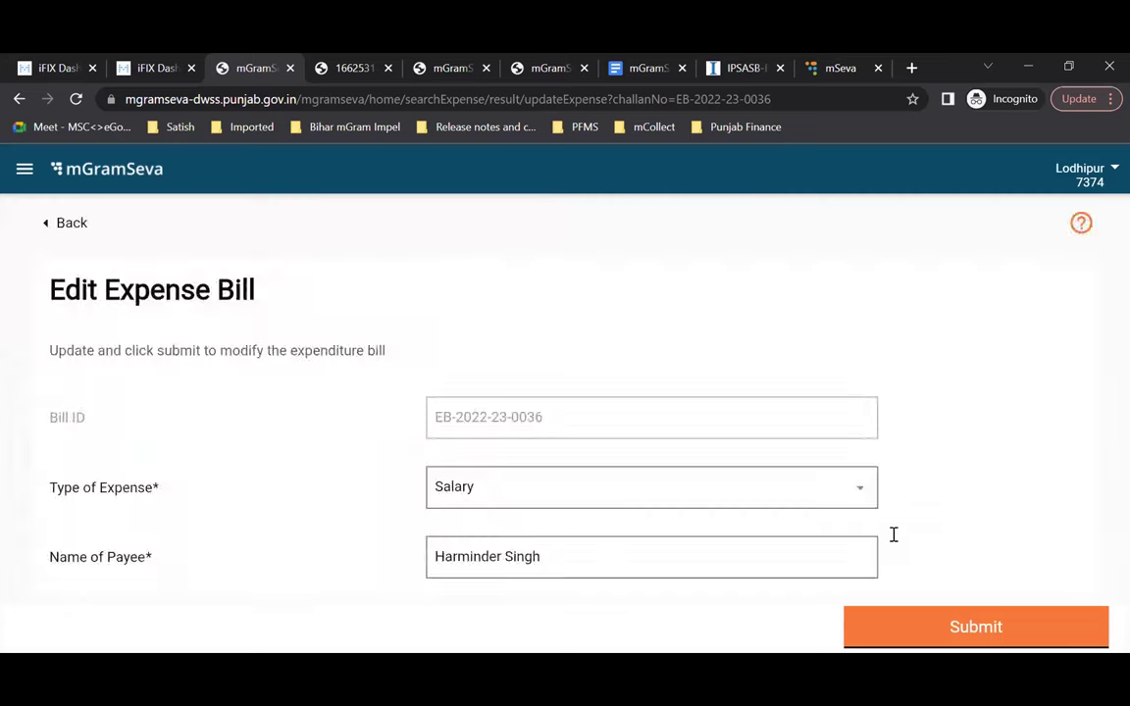
pyautogui.scroll(-6, 893, 534)
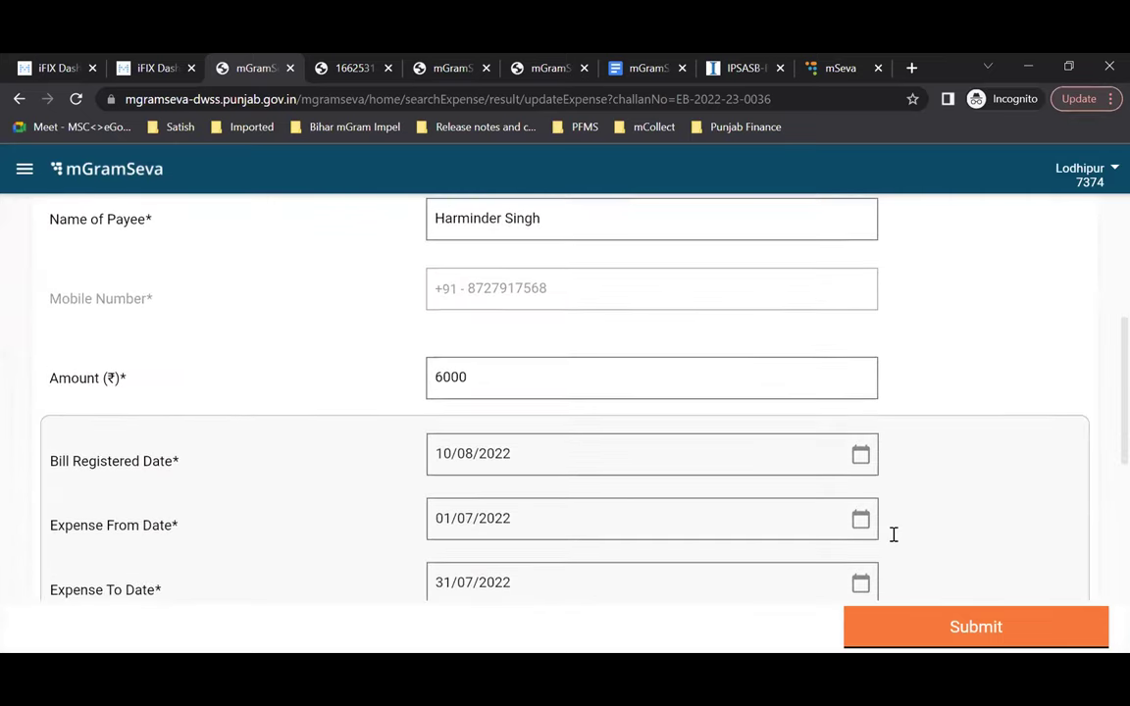
pyautogui.scroll(-3, 894, 535)
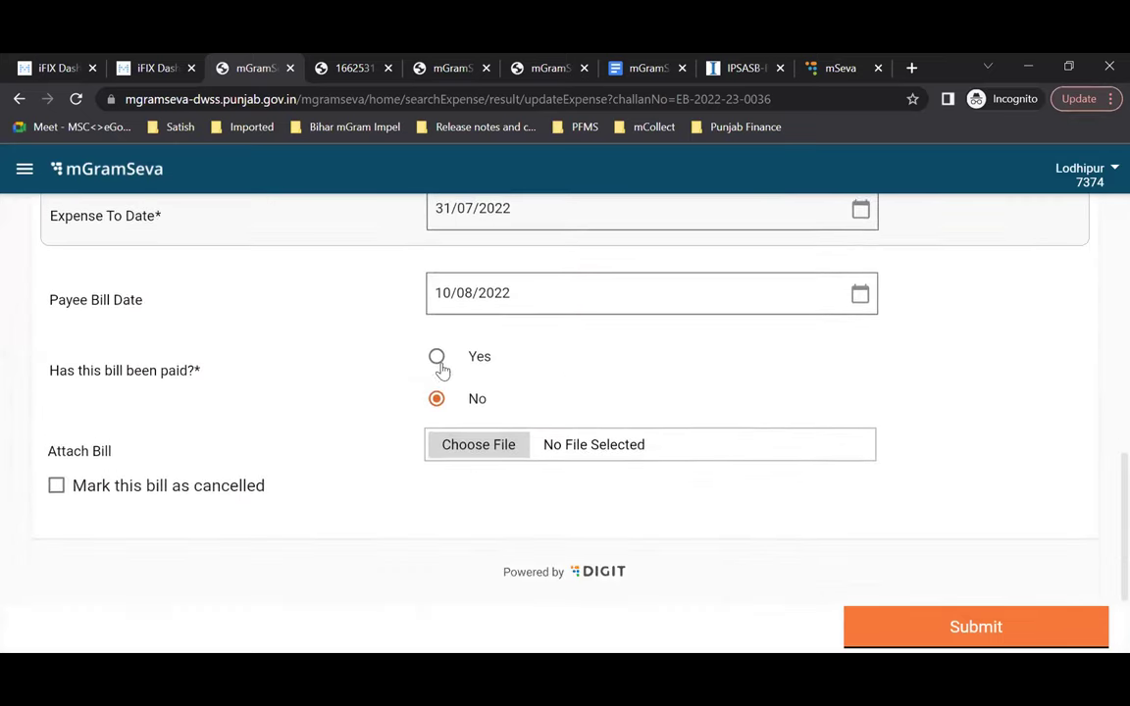
pyautogui.click(438, 358)
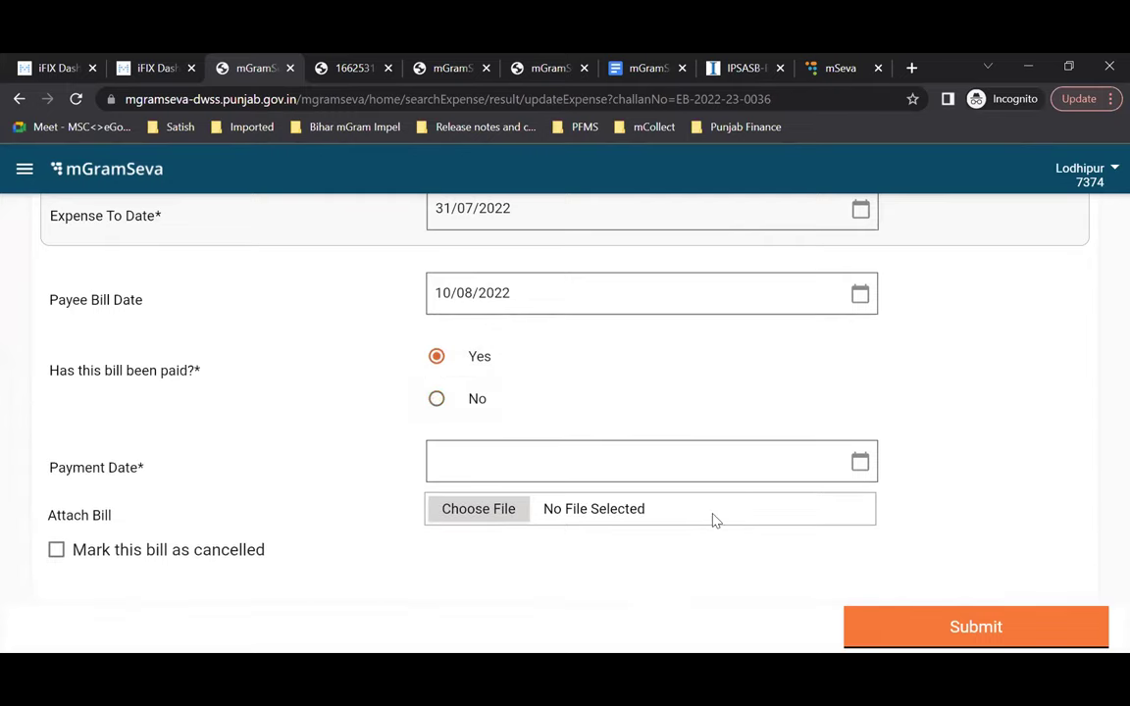
pyautogui.scroll(9, 10, 290)
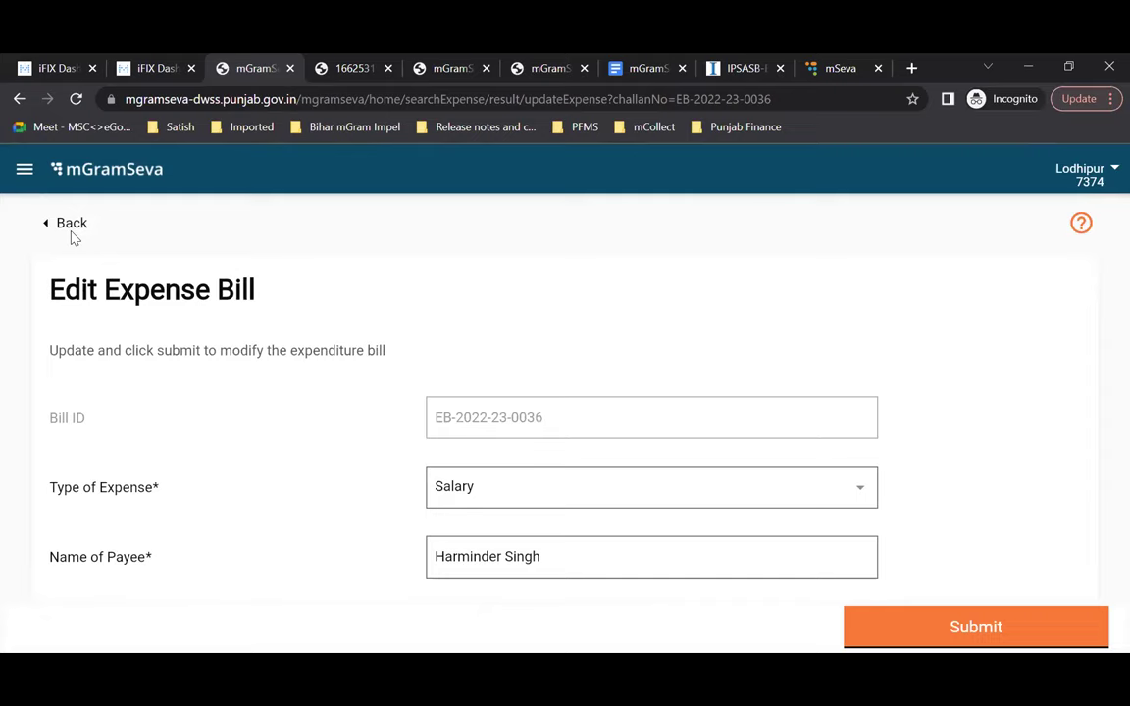
pyautogui.click(67, 231)
pyautogui.click(42, 217)
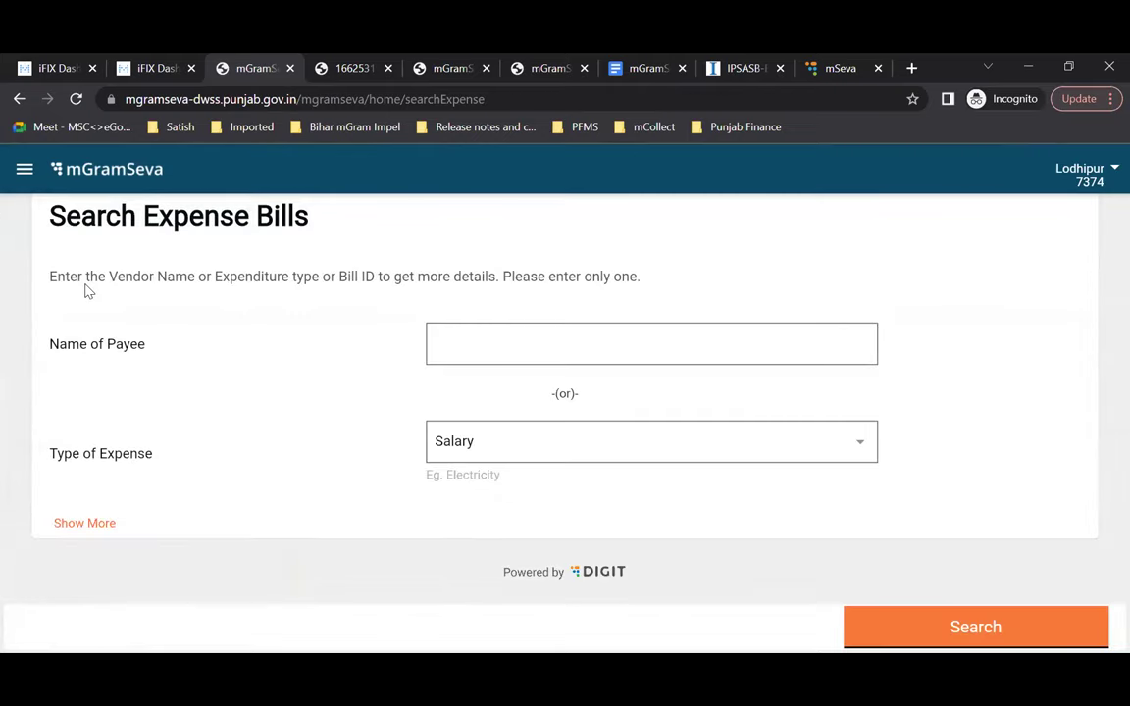
pyautogui.click(71, 216)
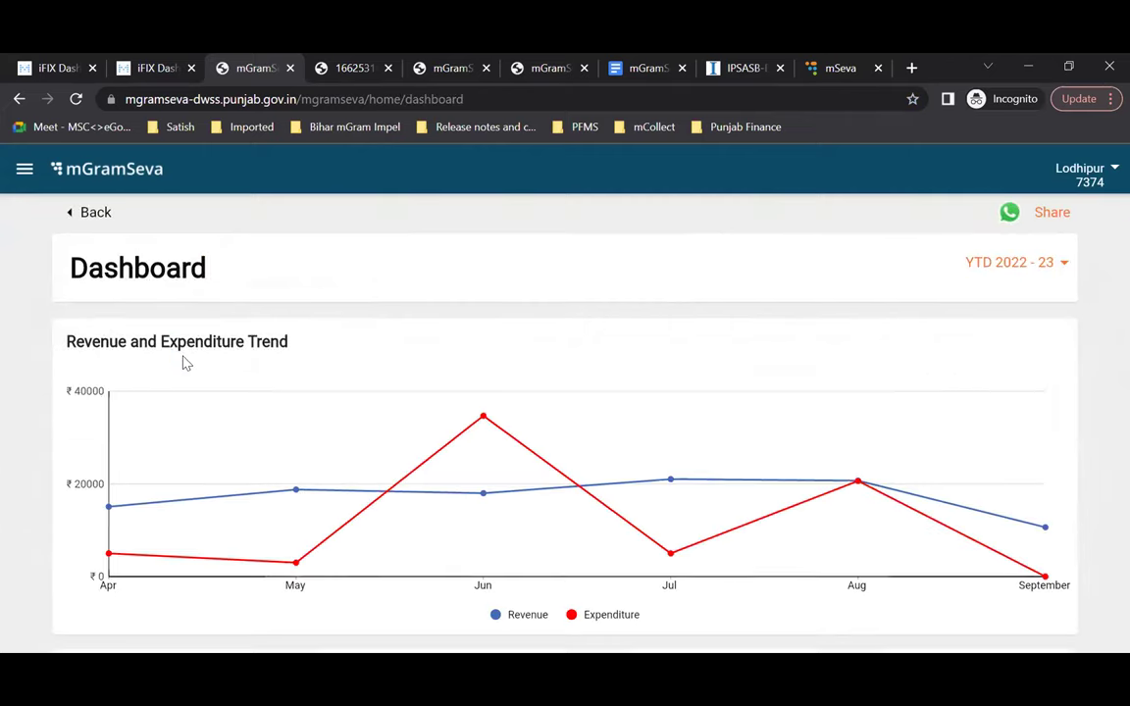
# Step: Open Expenditure for May-2022 from the dashboard chart, then switch to the iFIX Metabase dashboard
pyautogui.scroll(-4, 181, 361)
pyautogui.click(77, 423)
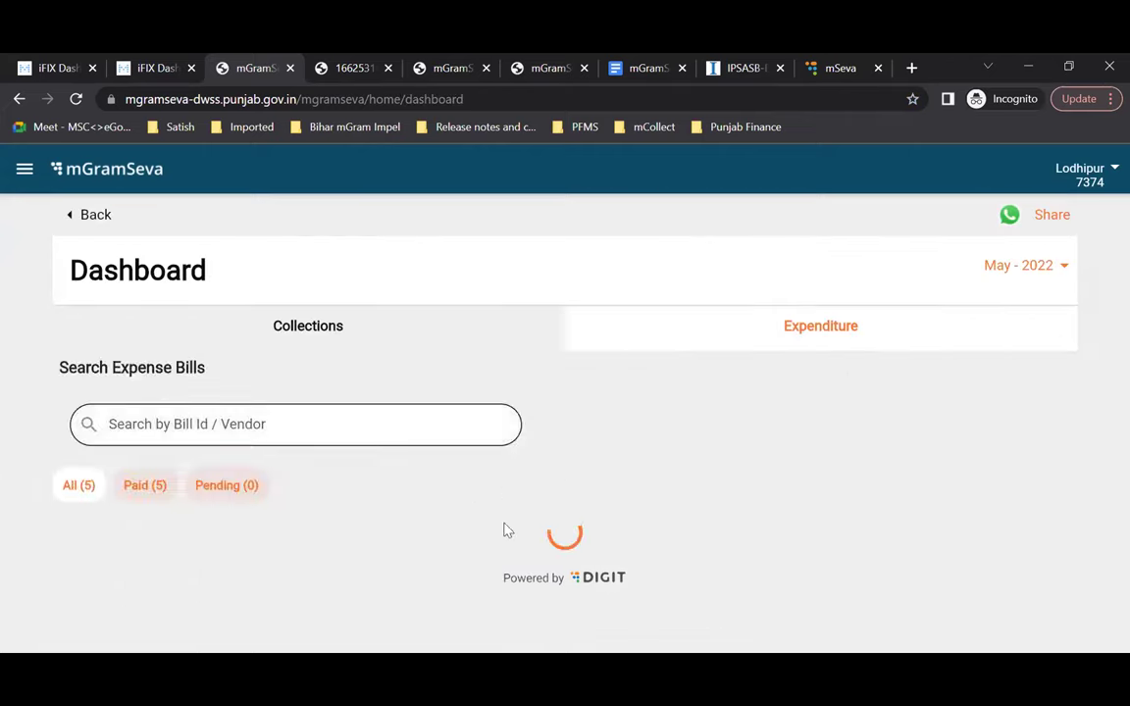
pyautogui.scroll(1, 826, 328)
pyautogui.click(826, 329)
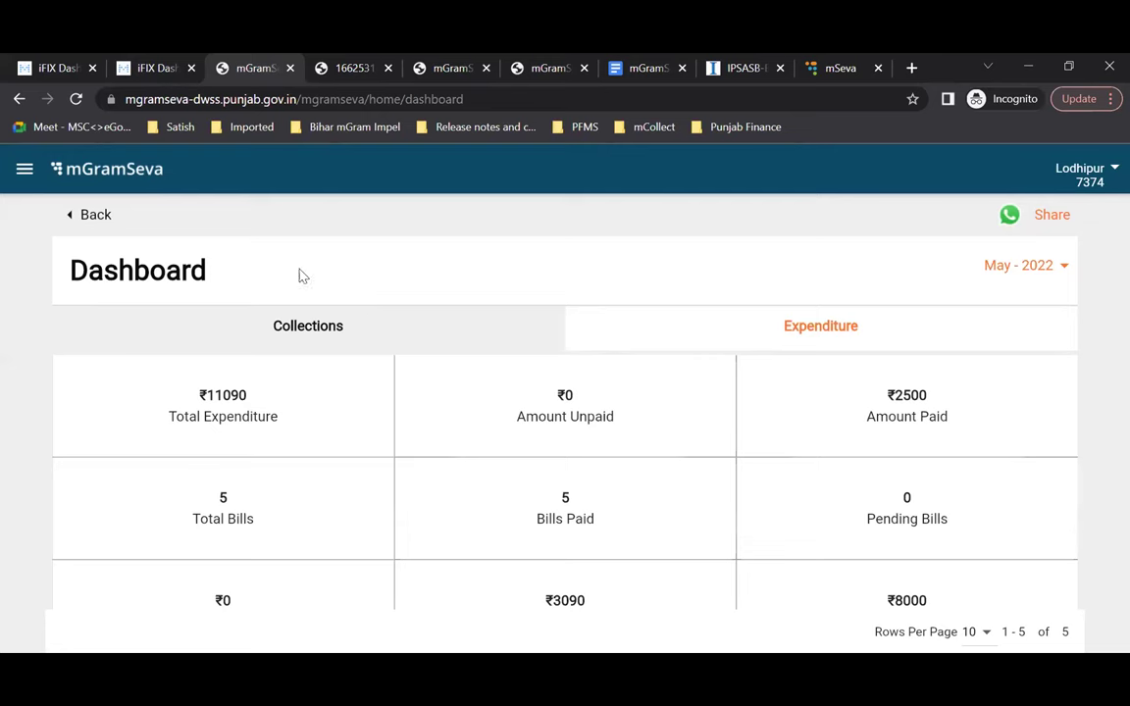
pyautogui.click(153, 78)
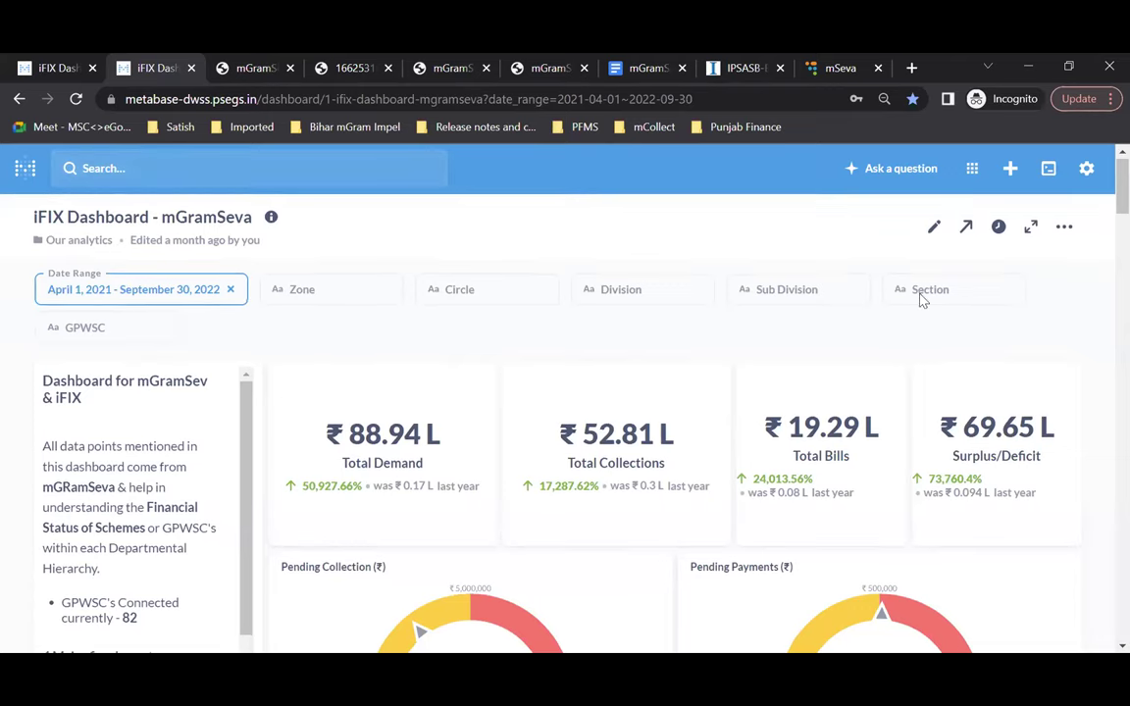
pyautogui.click(132, 332)
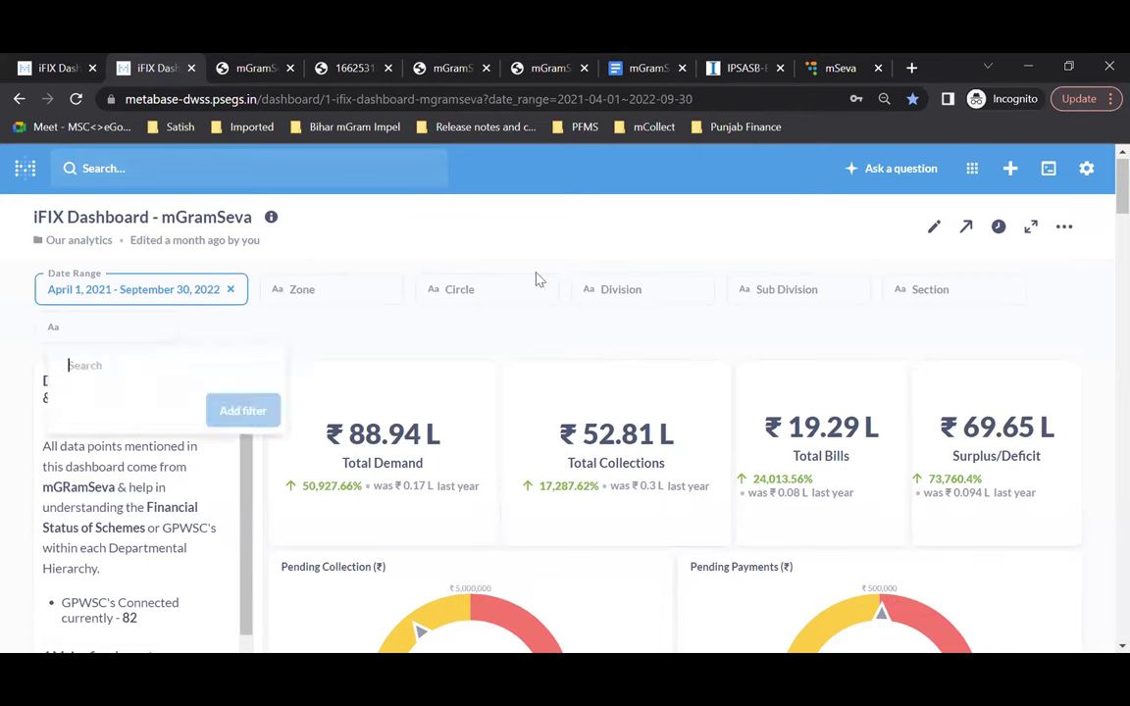
# Step: Dismiss the GPWSC filter and reload the iFIX dashboard to refresh its figures
pyautogui.press('Escape')
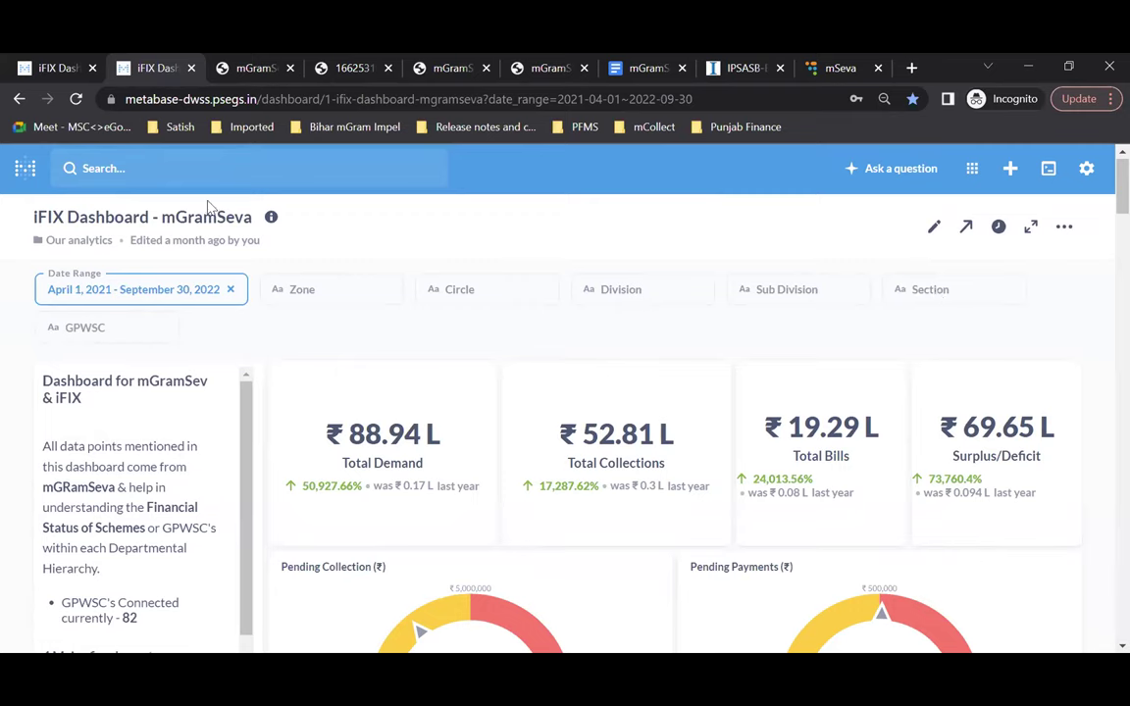
pyautogui.click(151, 98)
pyautogui.press('Return')
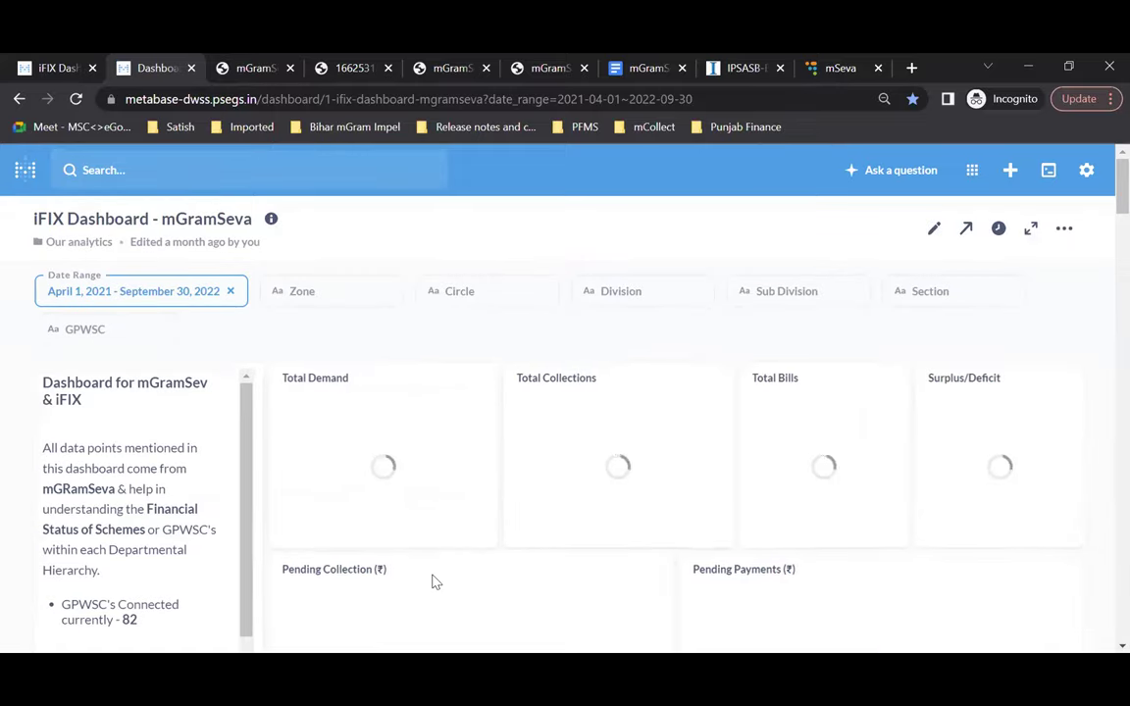
# Step: Check the Zone and GPWSC filter lists (trying 'lo'), then open the Division filter's options
pyautogui.click(317, 300)
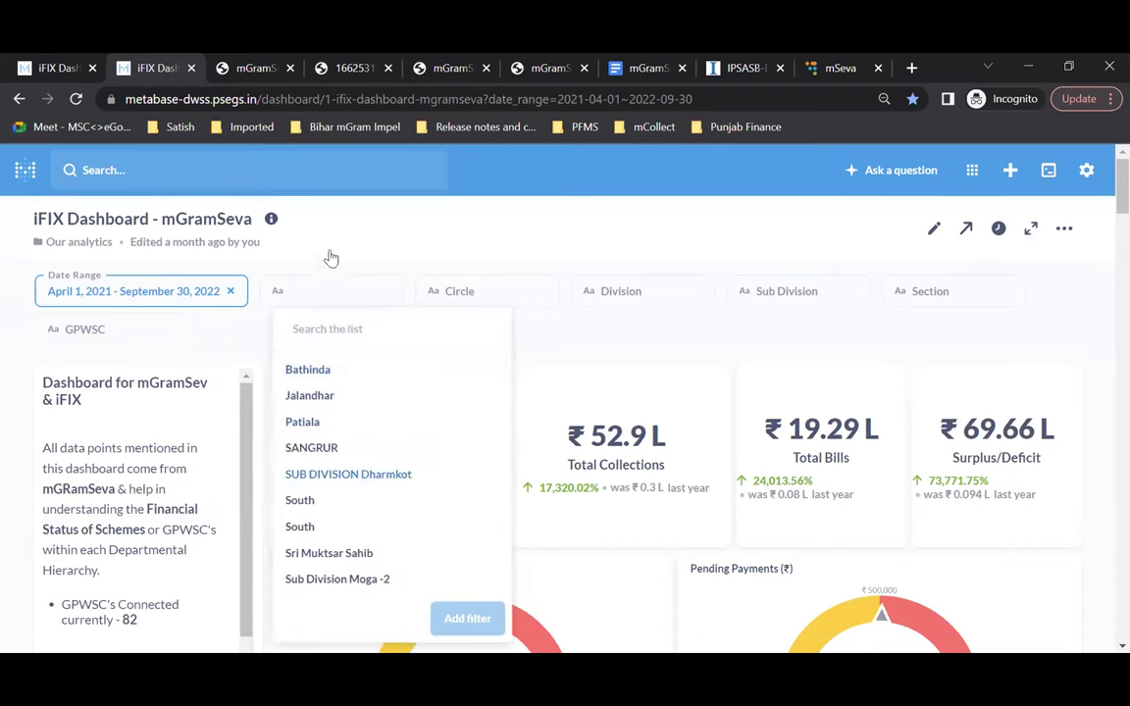
pyautogui.click(650, 340)
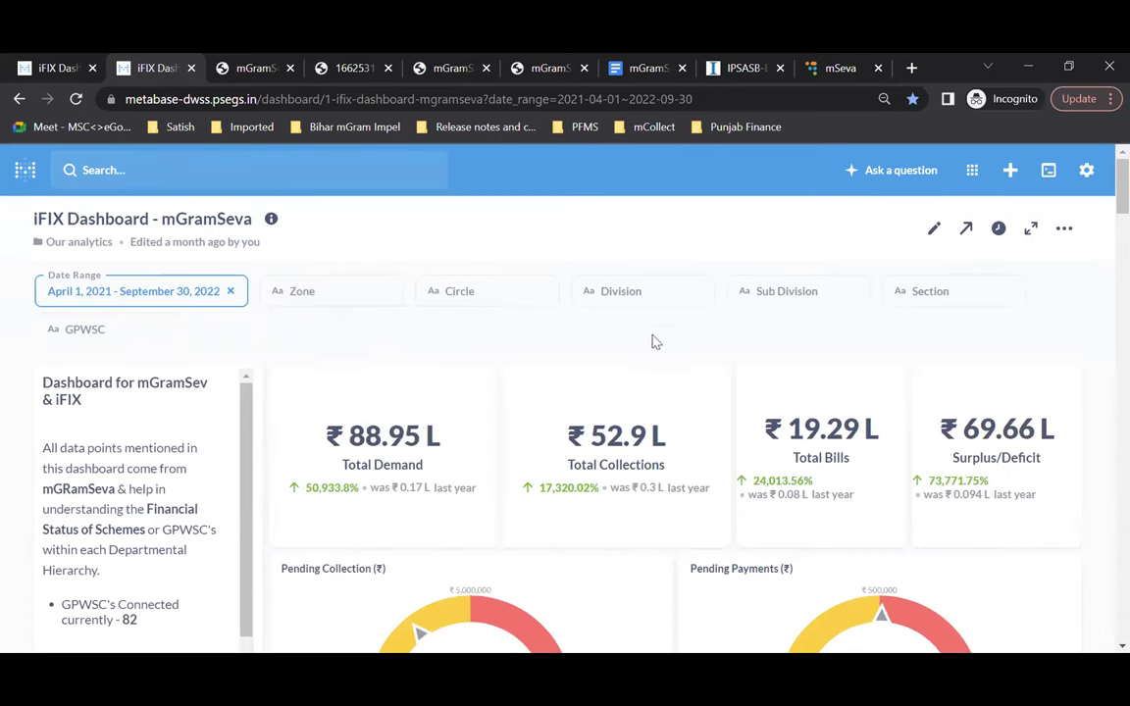
pyautogui.click(78, 329)
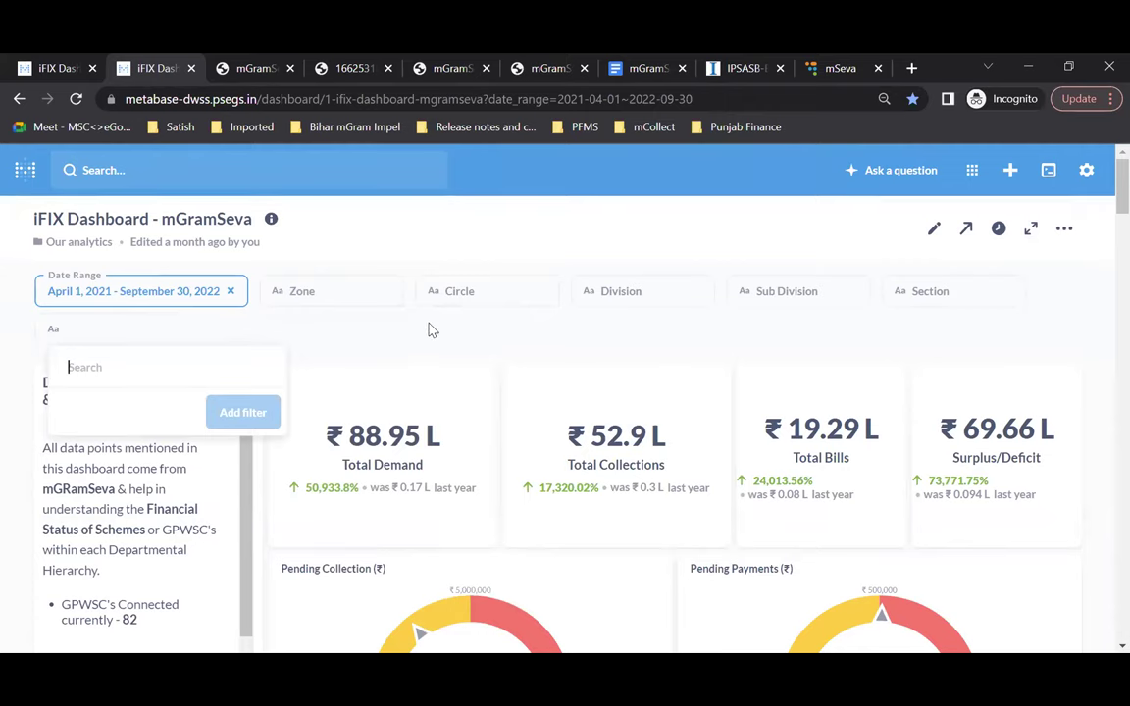
pyautogui.write('lo')
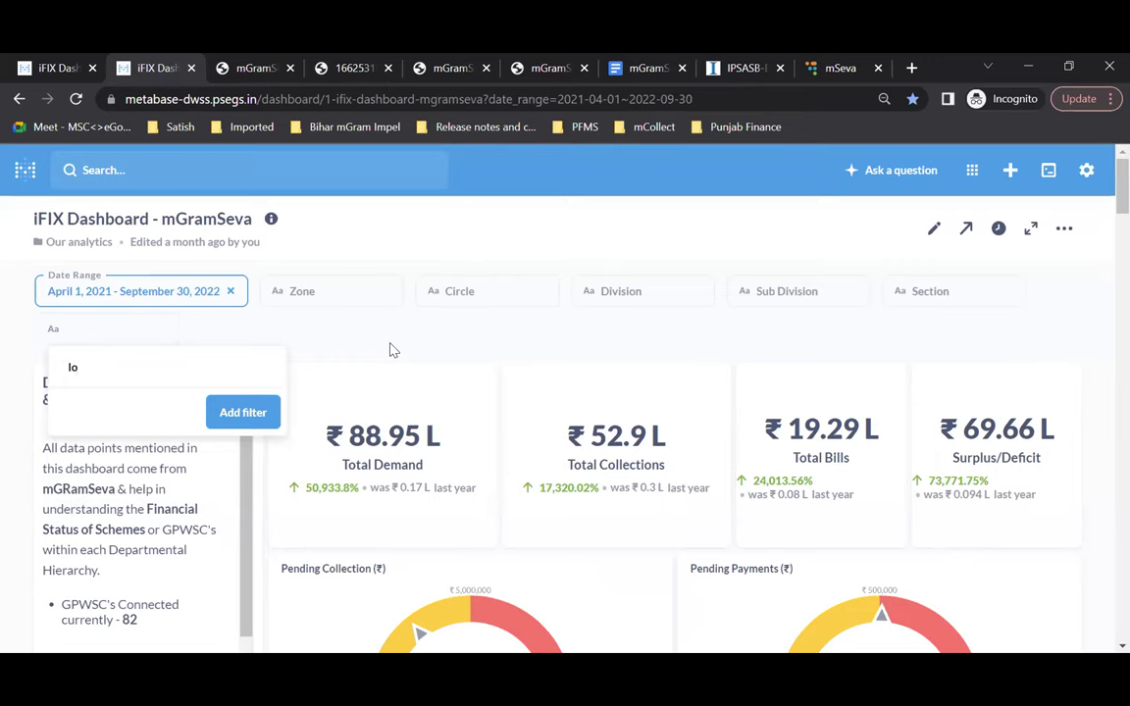
pyautogui.click(396, 338)
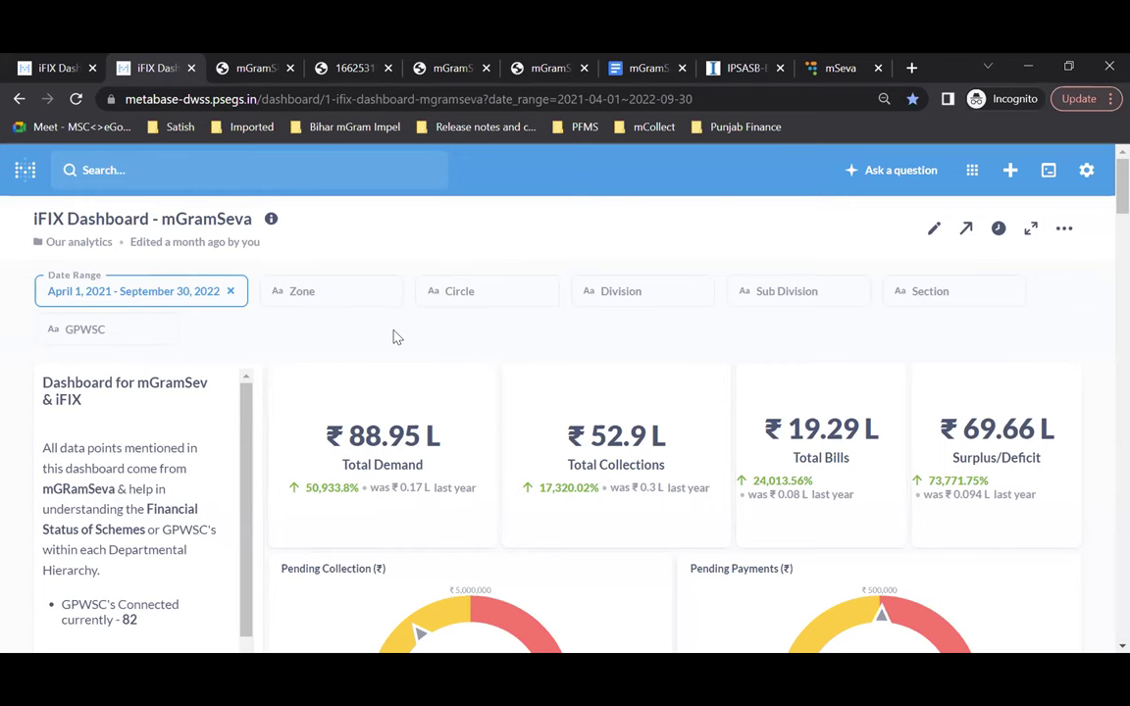
pyautogui.scroll(-7, 395, 337)
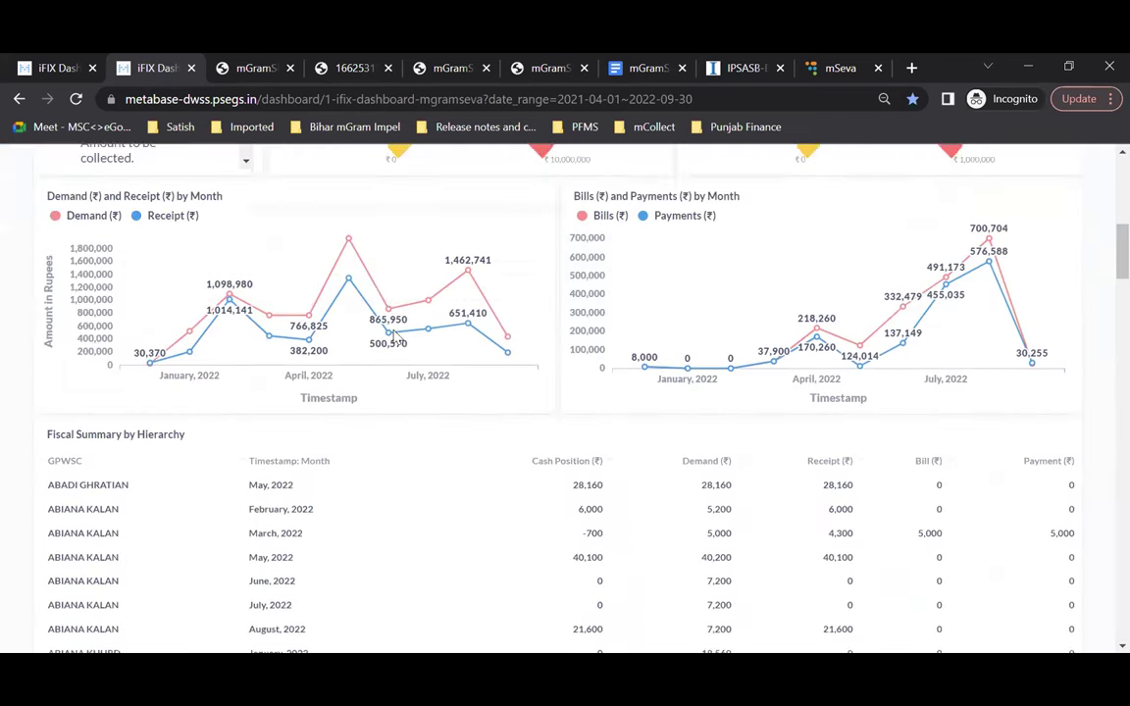
pyautogui.scroll(2, 680, 359)
pyautogui.scroll(5, 680, 359)
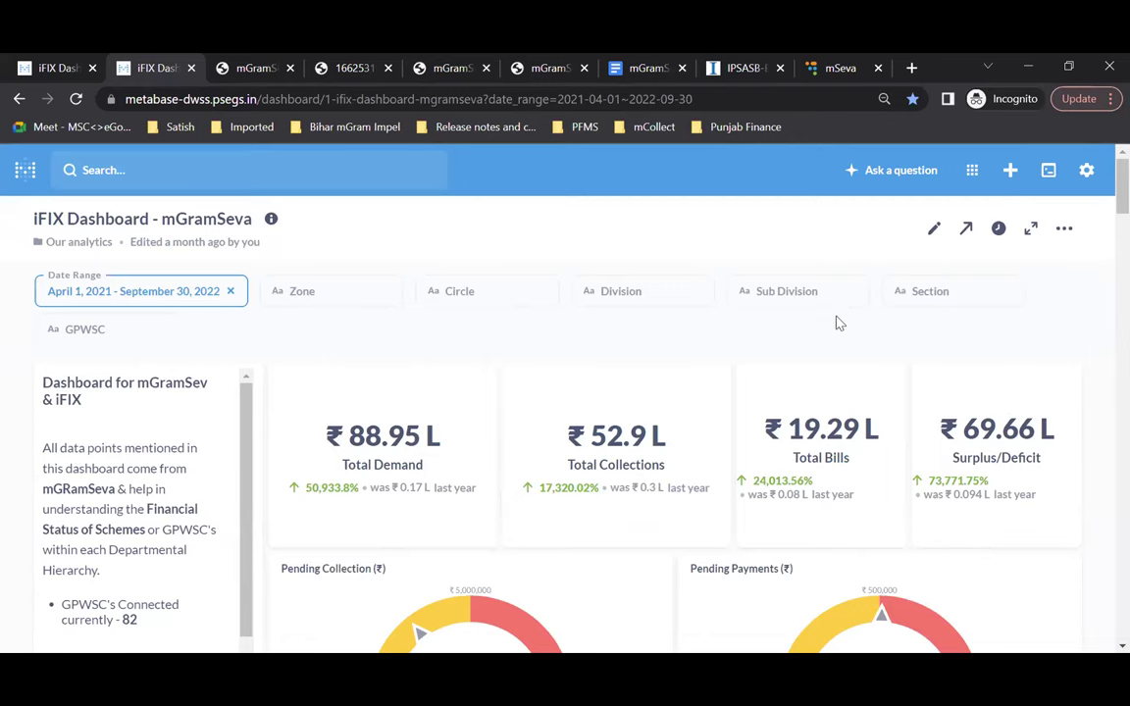
pyautogui.click(655, 299)
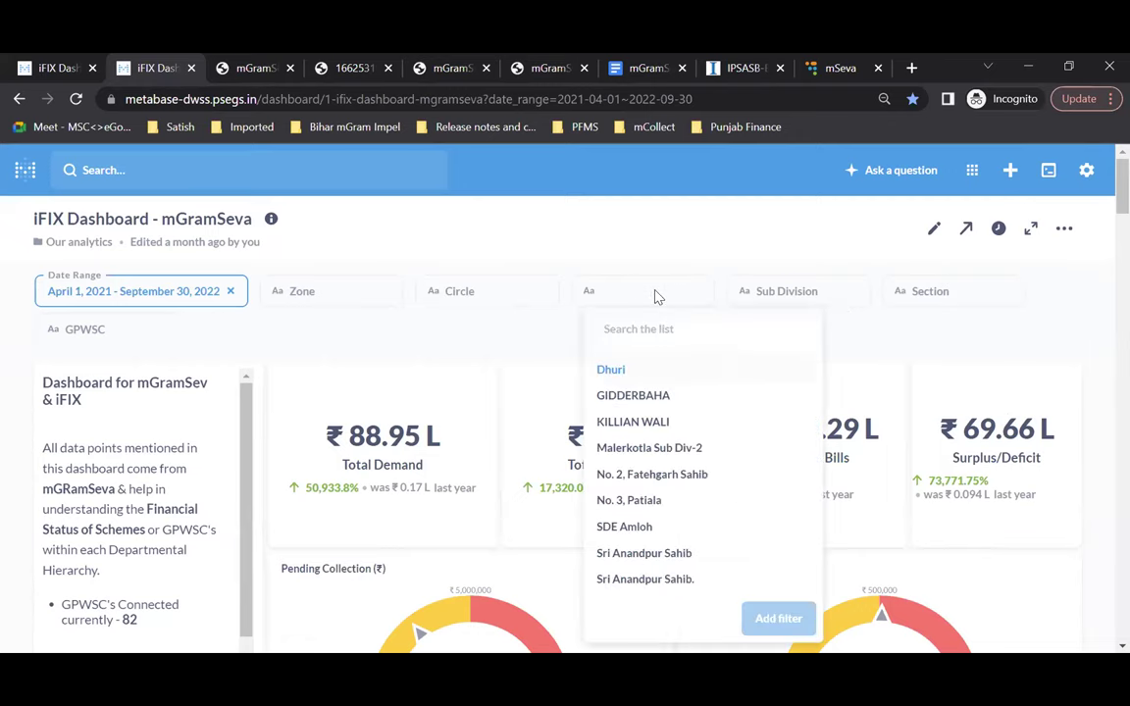
# Step: Apply Division = Sri Anandpur Sahib, find no data, then remove that filter chip
pyautogui.scroll(-2, 676, 554)
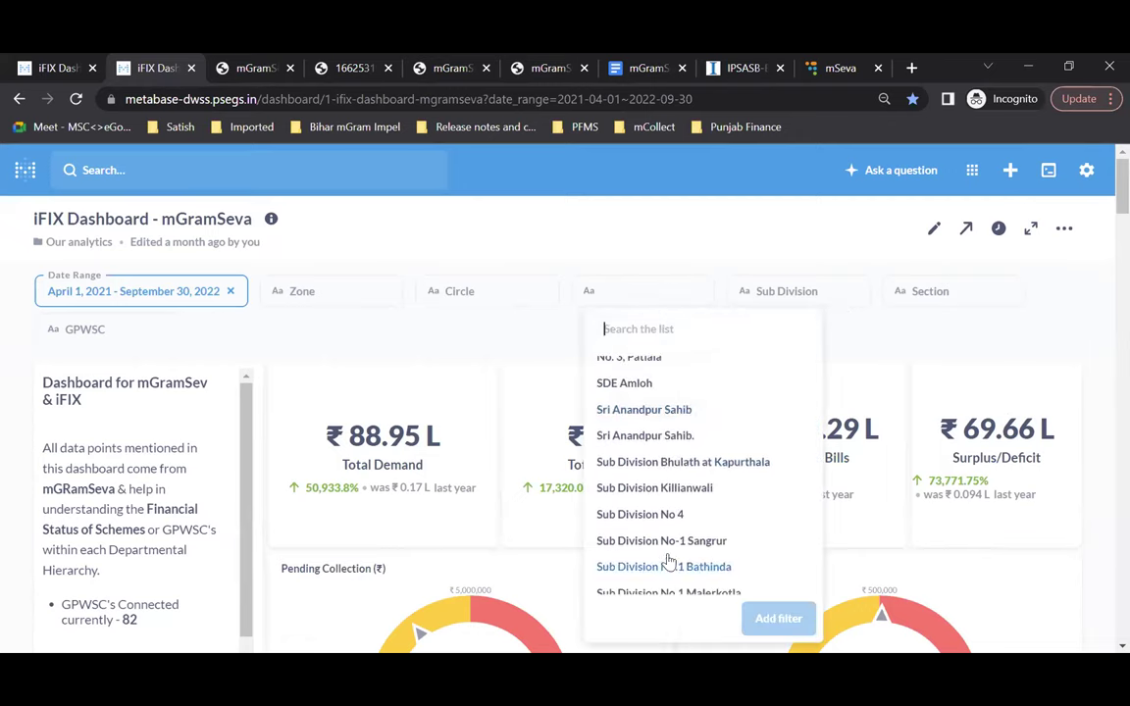
pyautogui.click(644, 409)
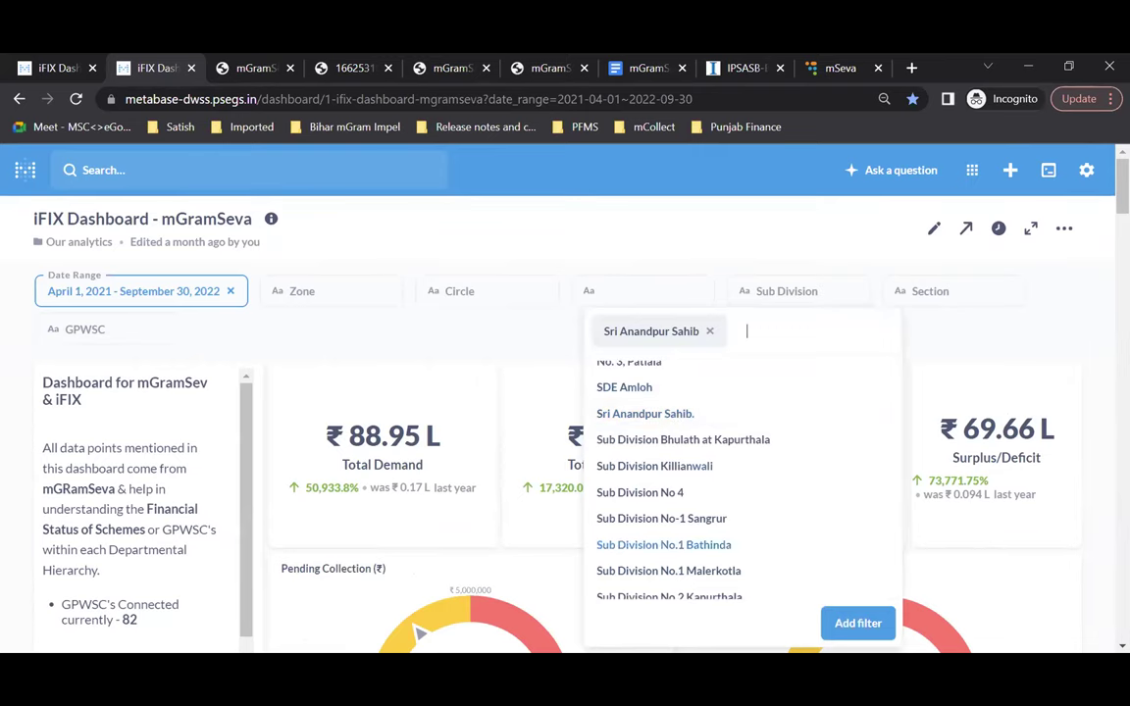
pyautogui.click(855, 624)
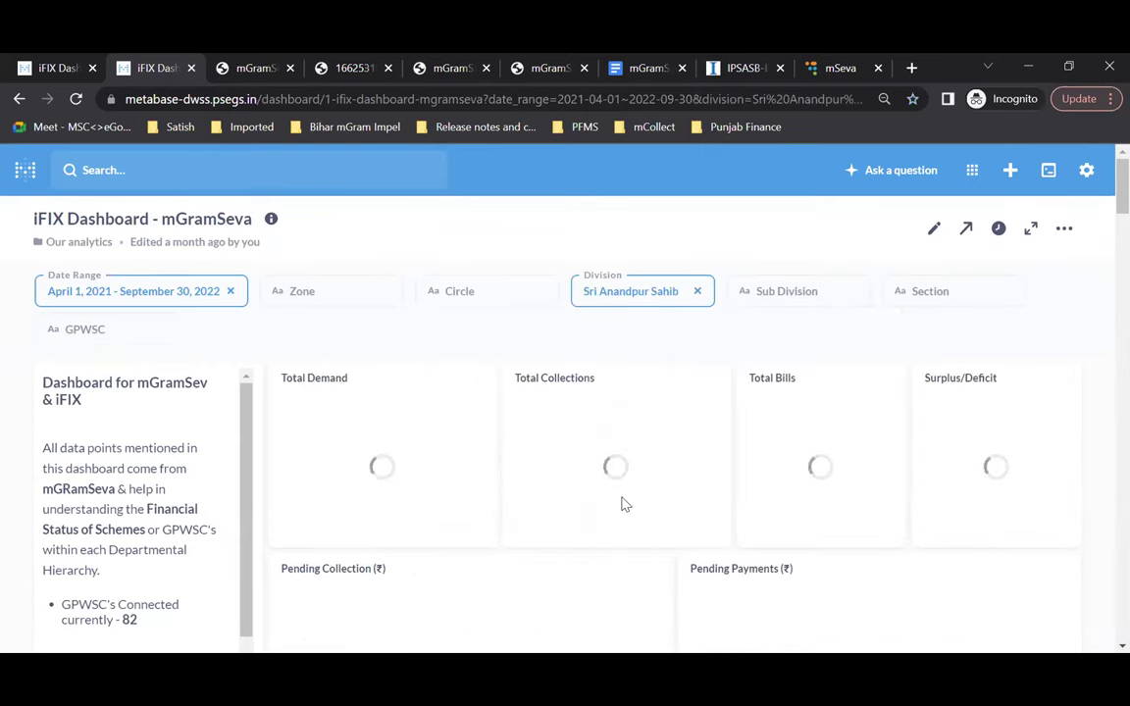
pyautogui.scroll(-1, 624, 504)
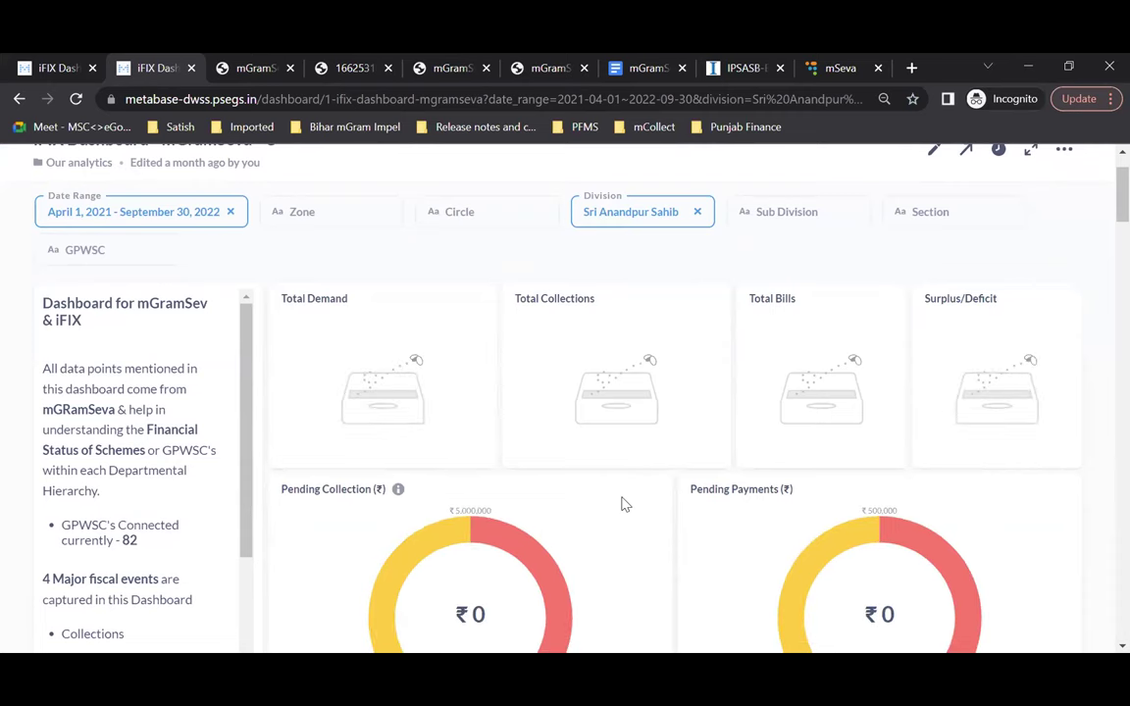
pyautogui.scroll(-3, 624, 504)
pyautogui.scroll(4, 622, 504)
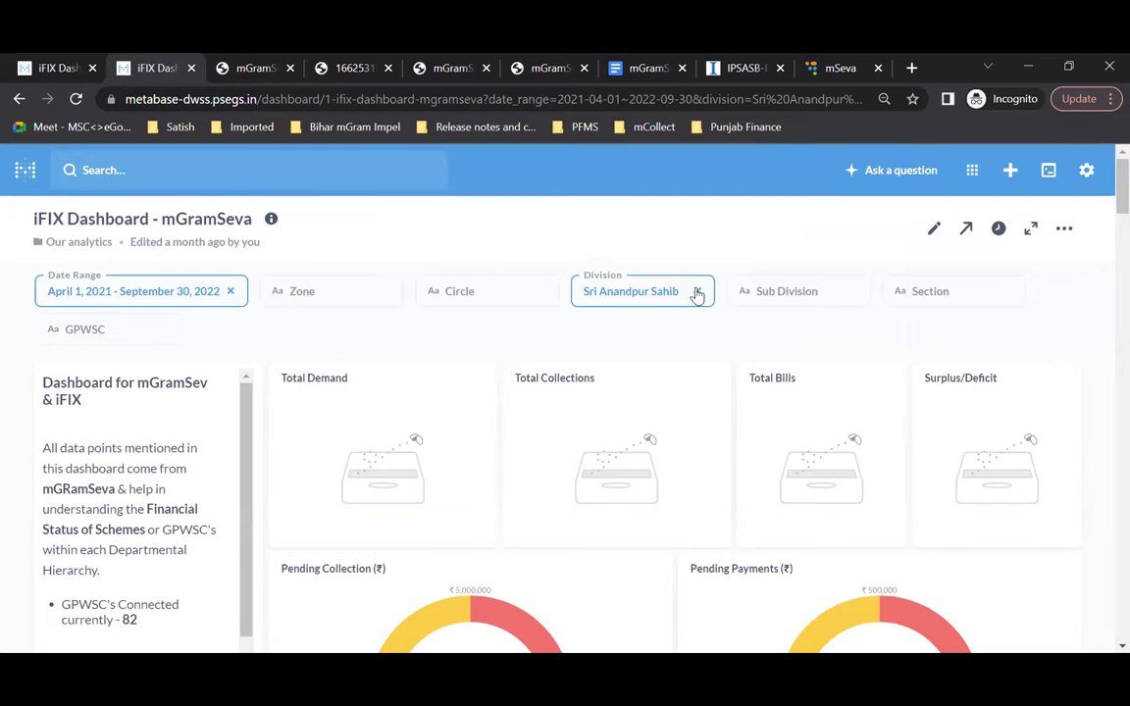
pyautogui.click(698, 293)
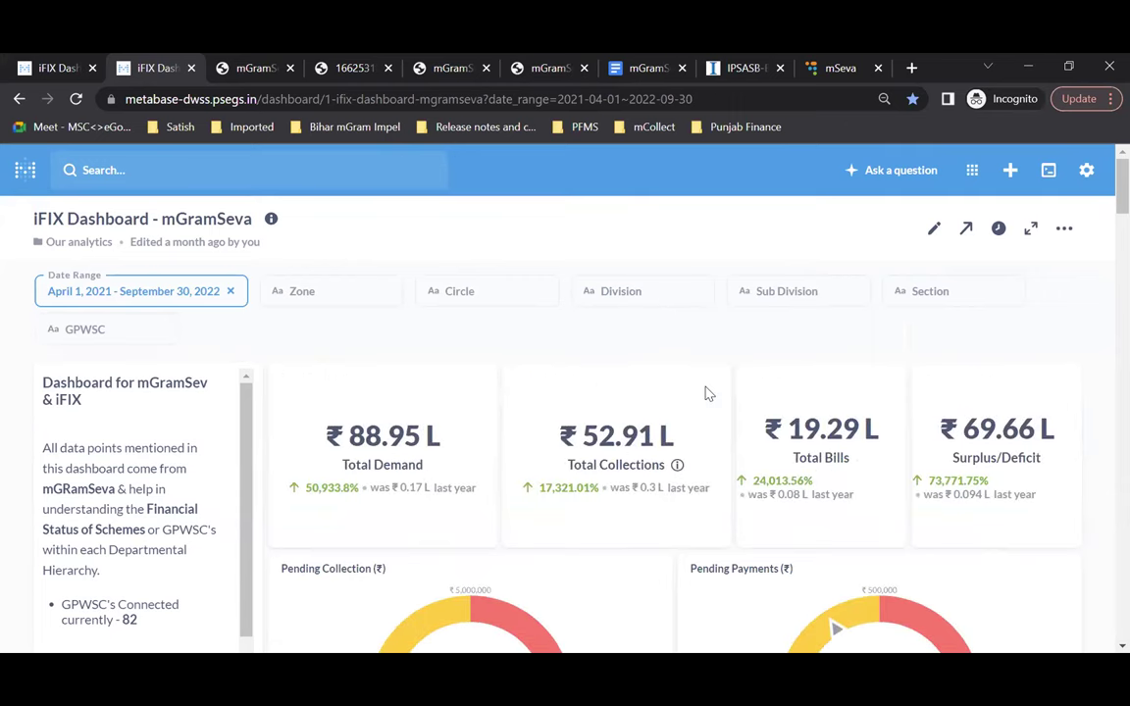
pyautogui.scroll(-2, 708, 394)
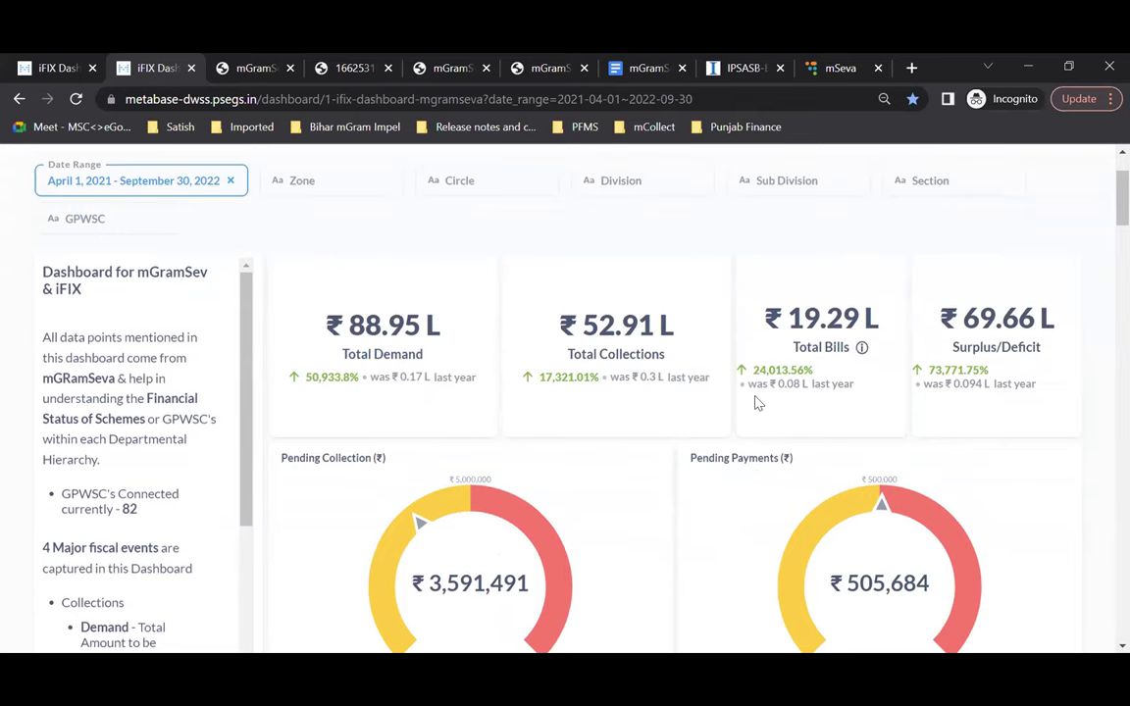
pyautogui.scroll(-1, 757, 402)
pyautogui.scroll(-1, 757, 402)
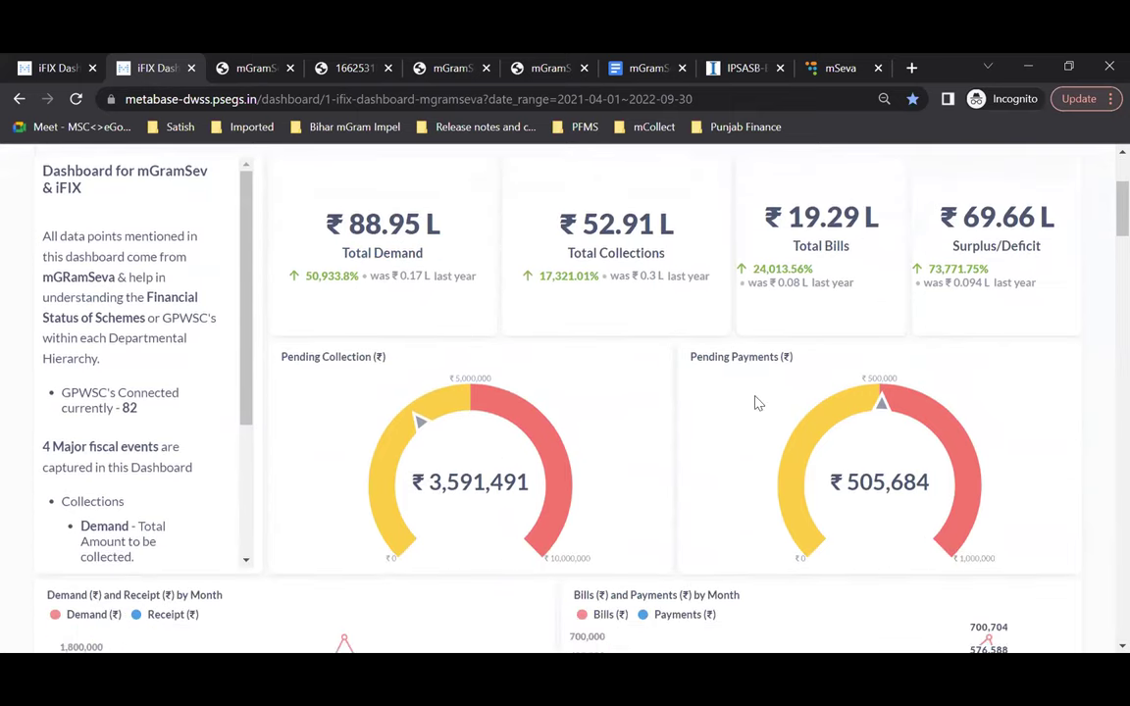
pyautogui.scroll(-1, 757, 402)
pyautogui.scroll(-1, 757, 402)
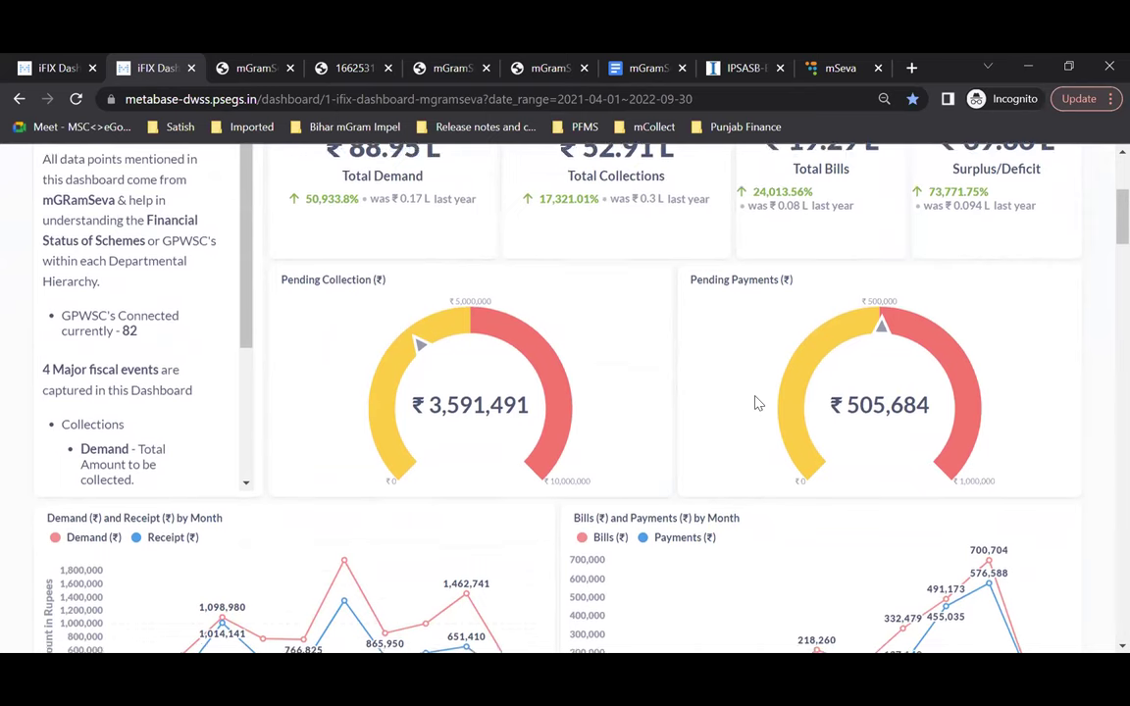
pyautogui.scroll(-1, 757, 402)
pyautogui.scroll(-1, 757, 402)
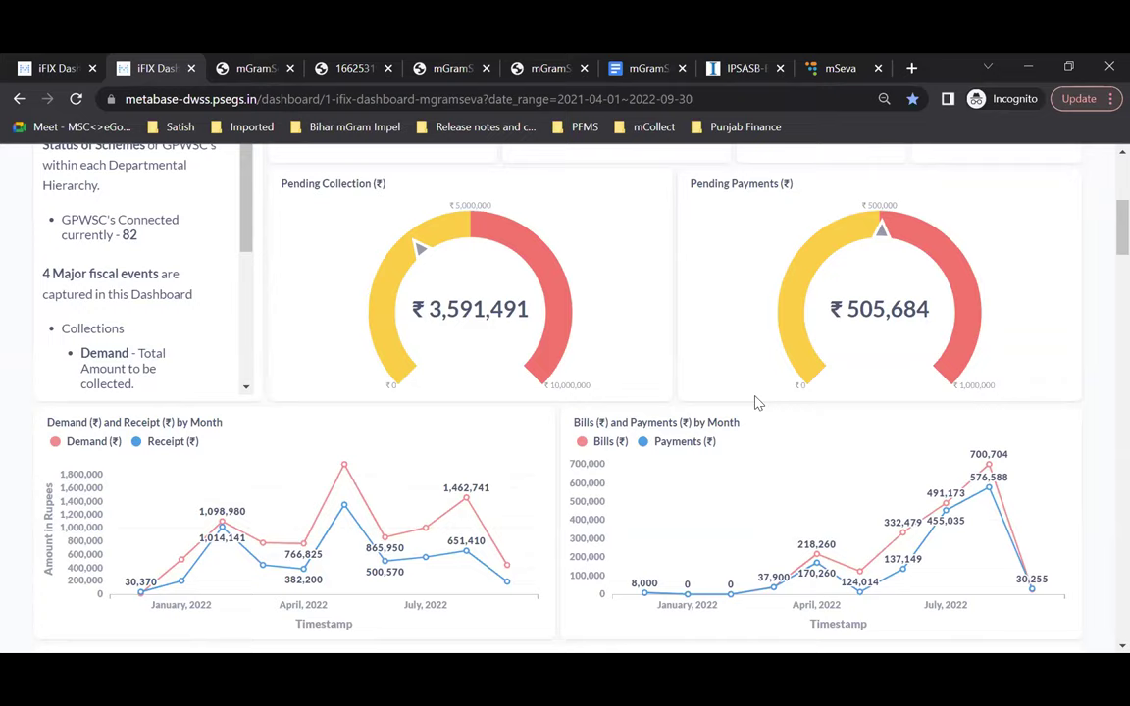
pyautogui.scroll(-3, 755, 400)
pyautogui.scroll(2, 755, 396)
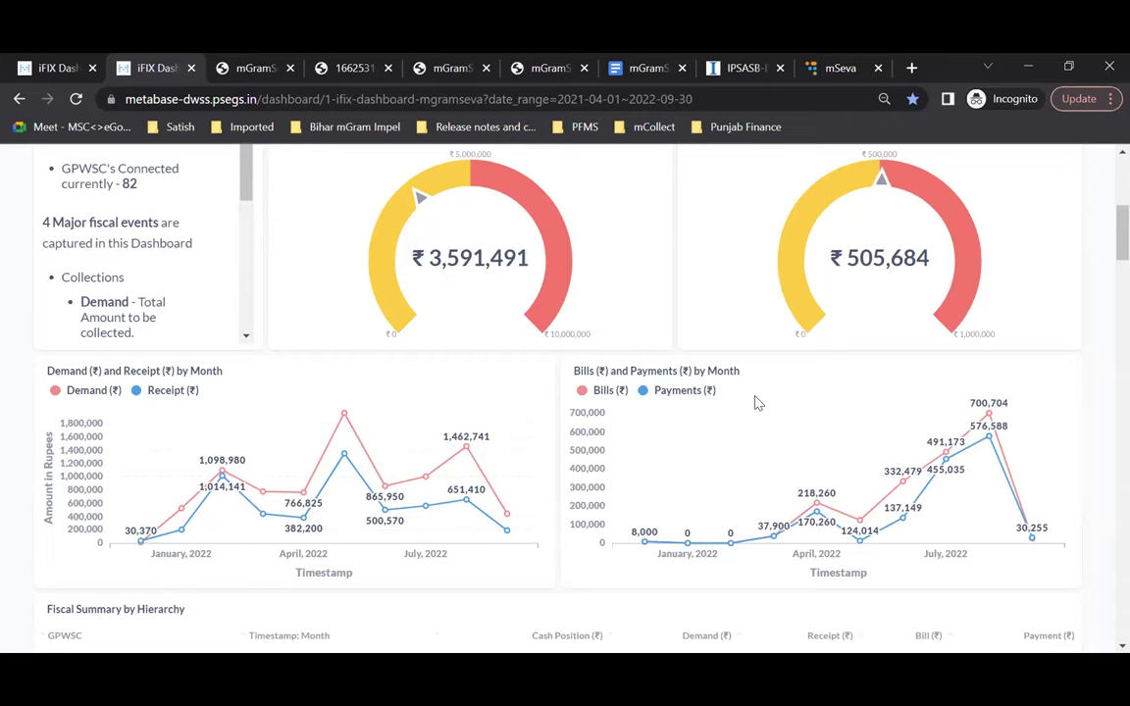
pyautogui.scroll(-1, 755, 402)
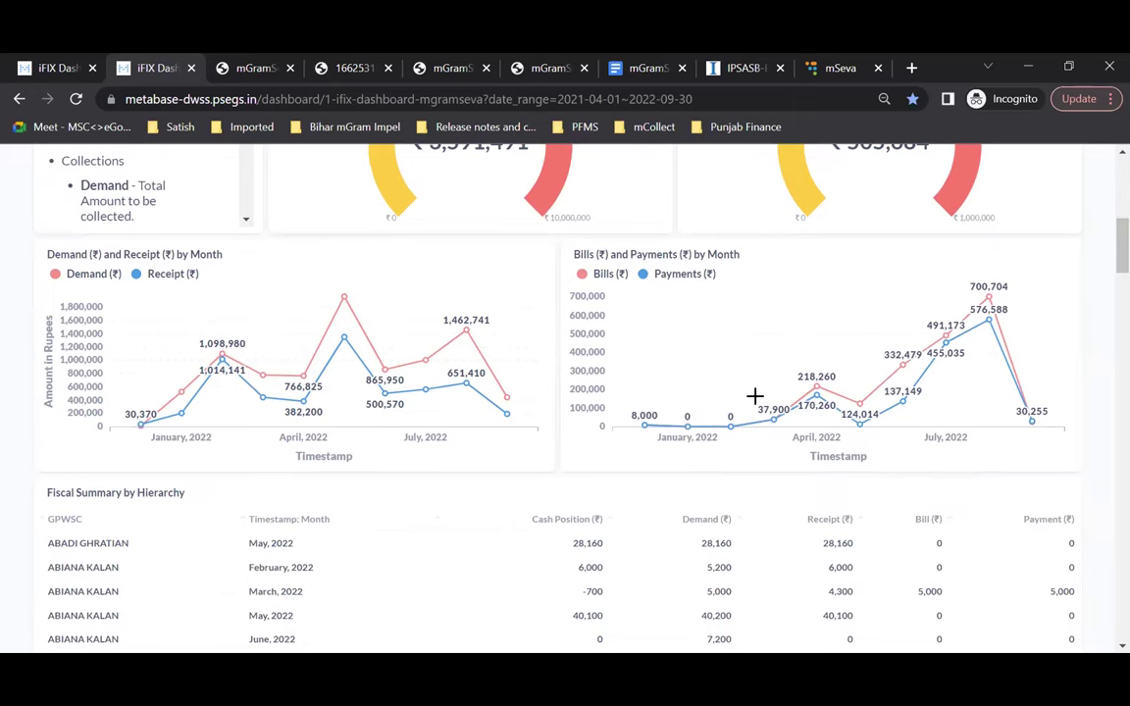
pyautogui.scroll(-1, 756, 397)
pyautogui.scroll(-1, 755, 396)
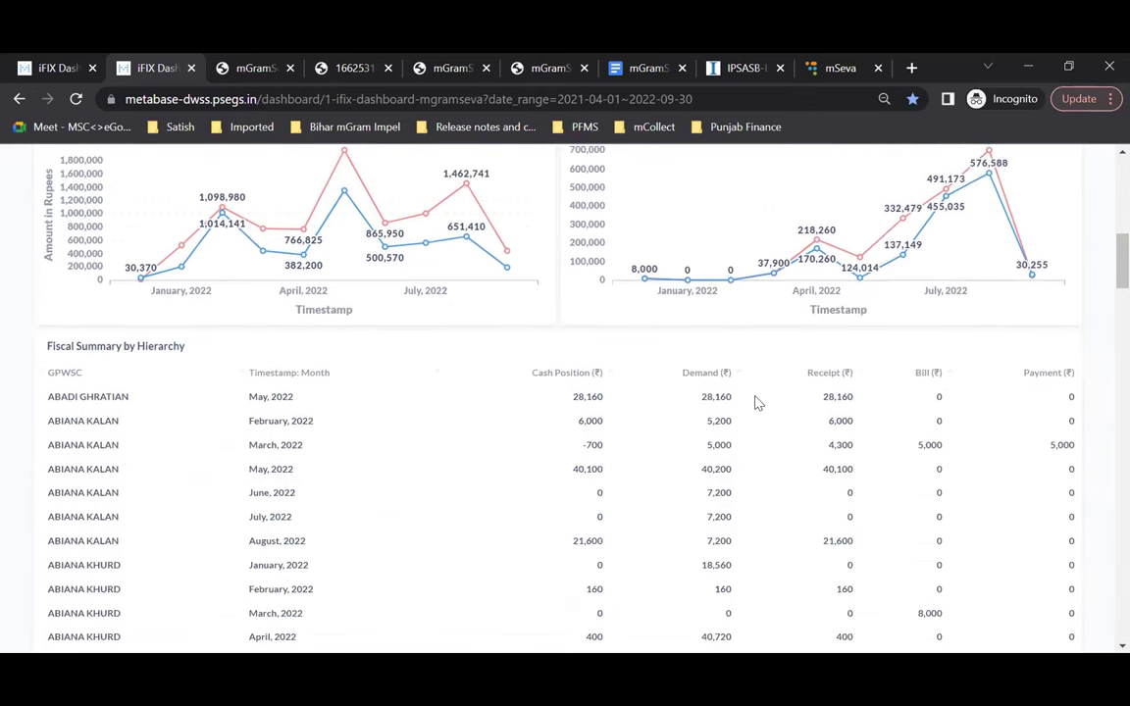
pyautogui.scroll(2, 755, 396)
pyautogui.scroll(1, 755, 402)
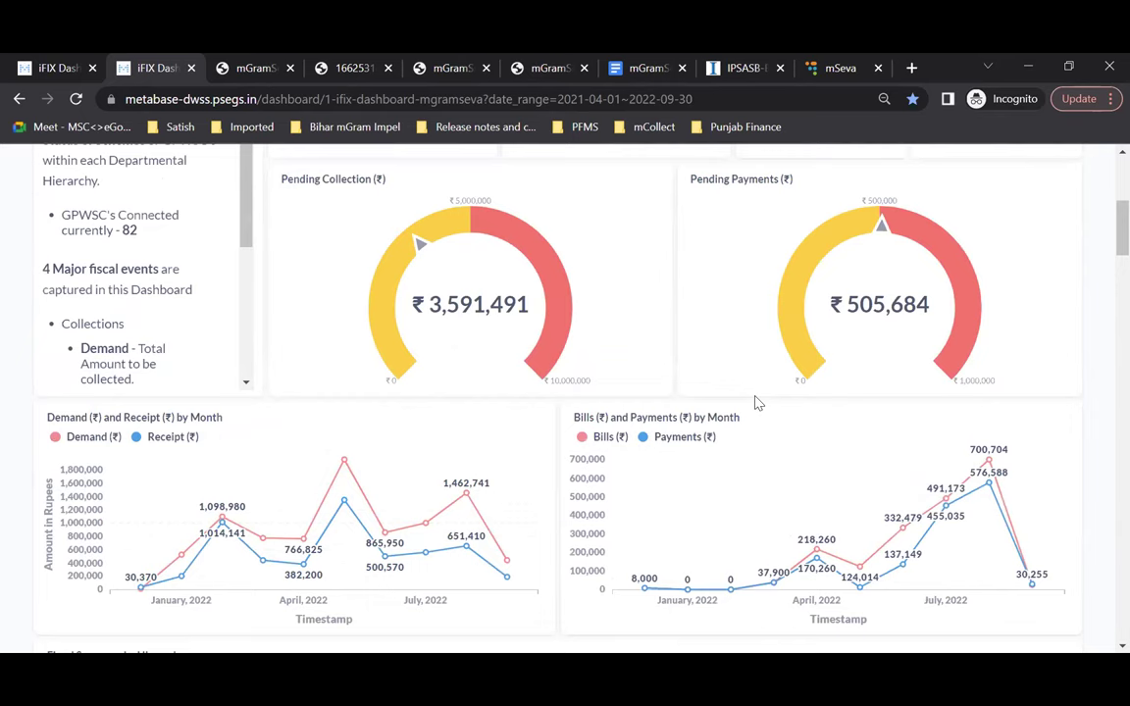
pyautogui.scroll(1, 755, 402)
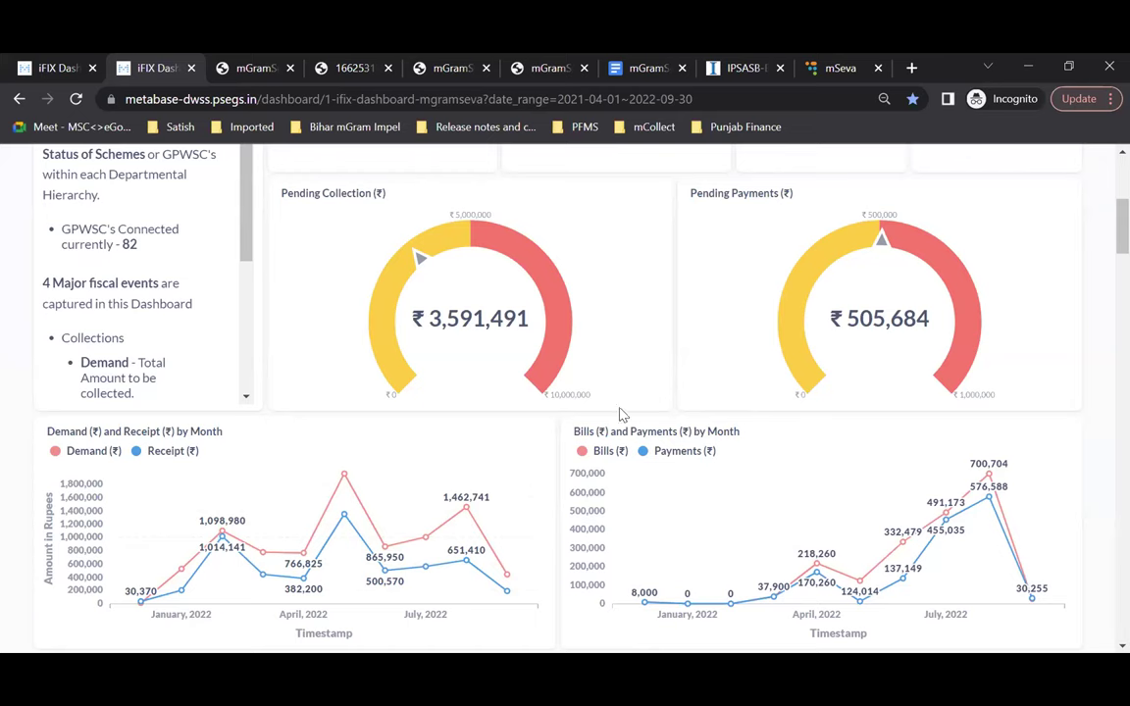
pyautogui.scroll(4, 618, 422)
pyautogui.scroll(-10, 618, 422)
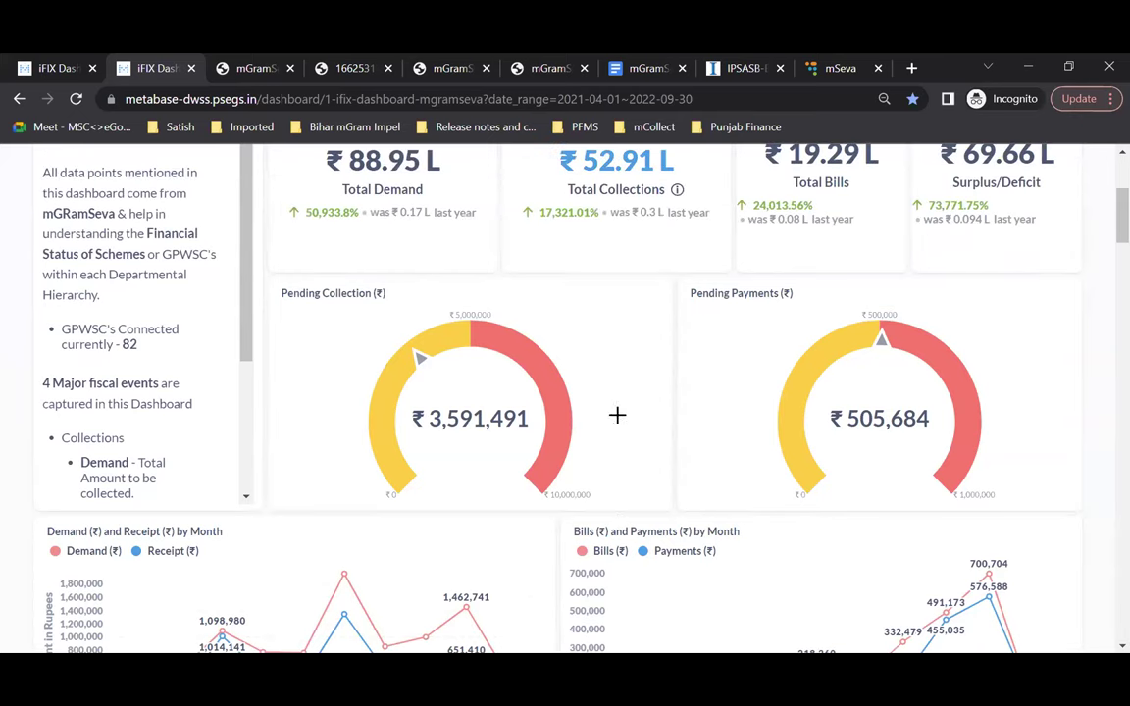
pyautogui.scroll(-5, 618, 422)
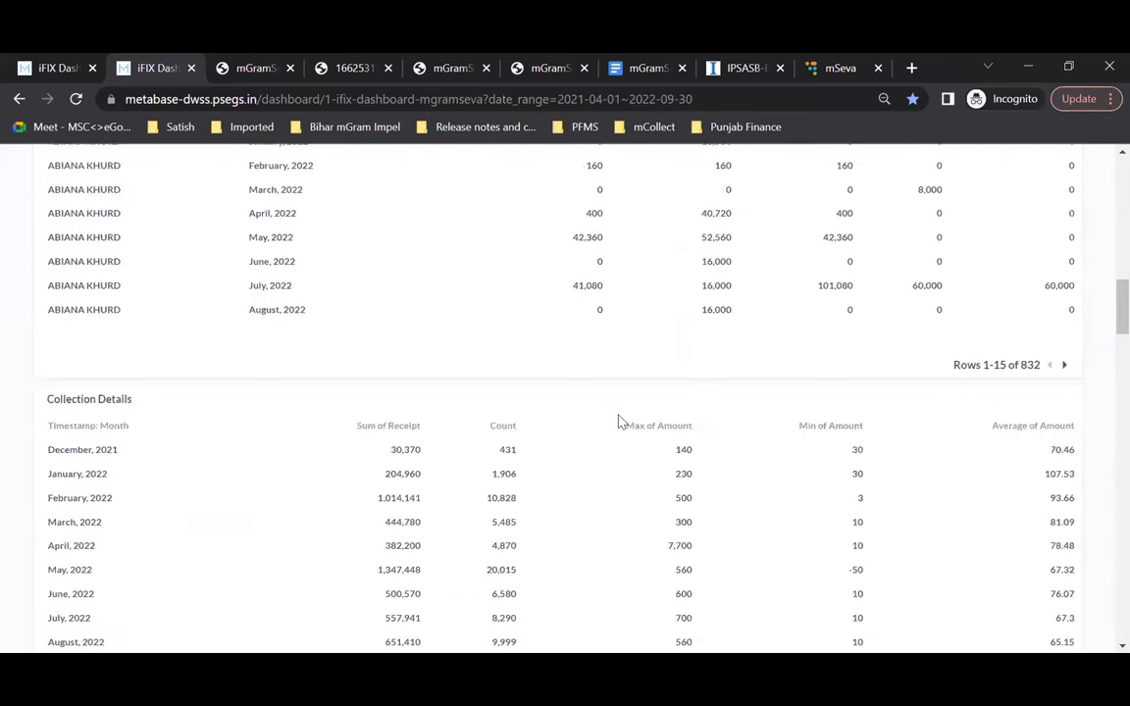
pyautogui.scroll(-3, 618, 422)
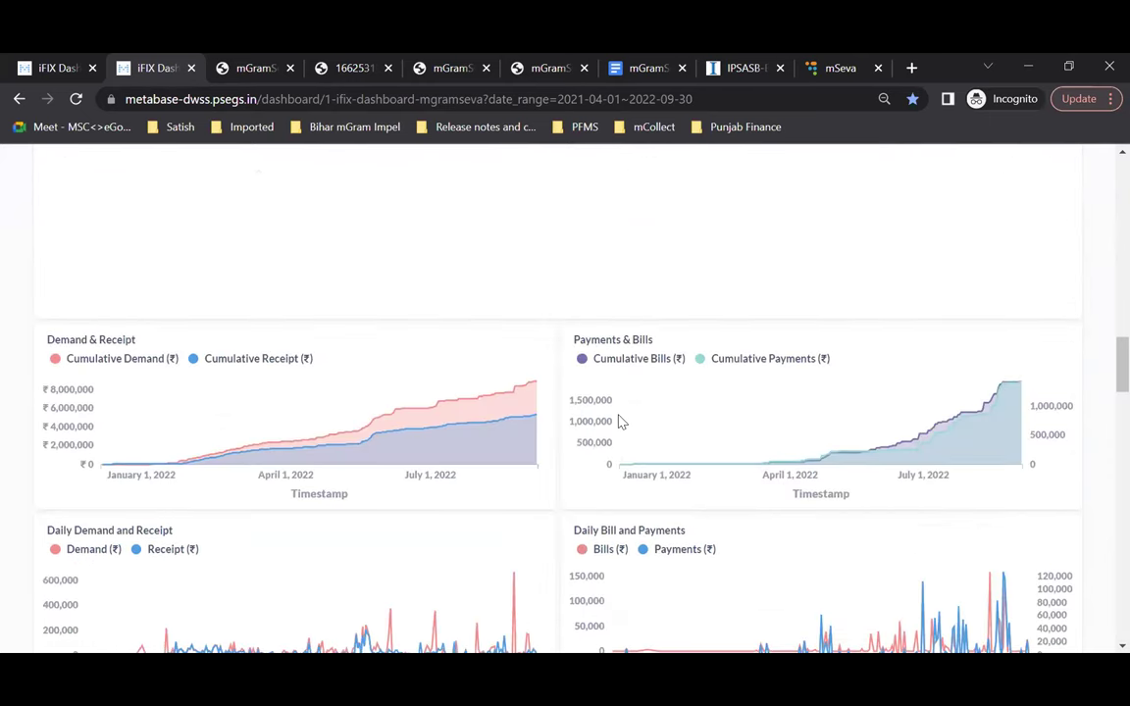
pyautogui.scroll(-2, 617, 421)
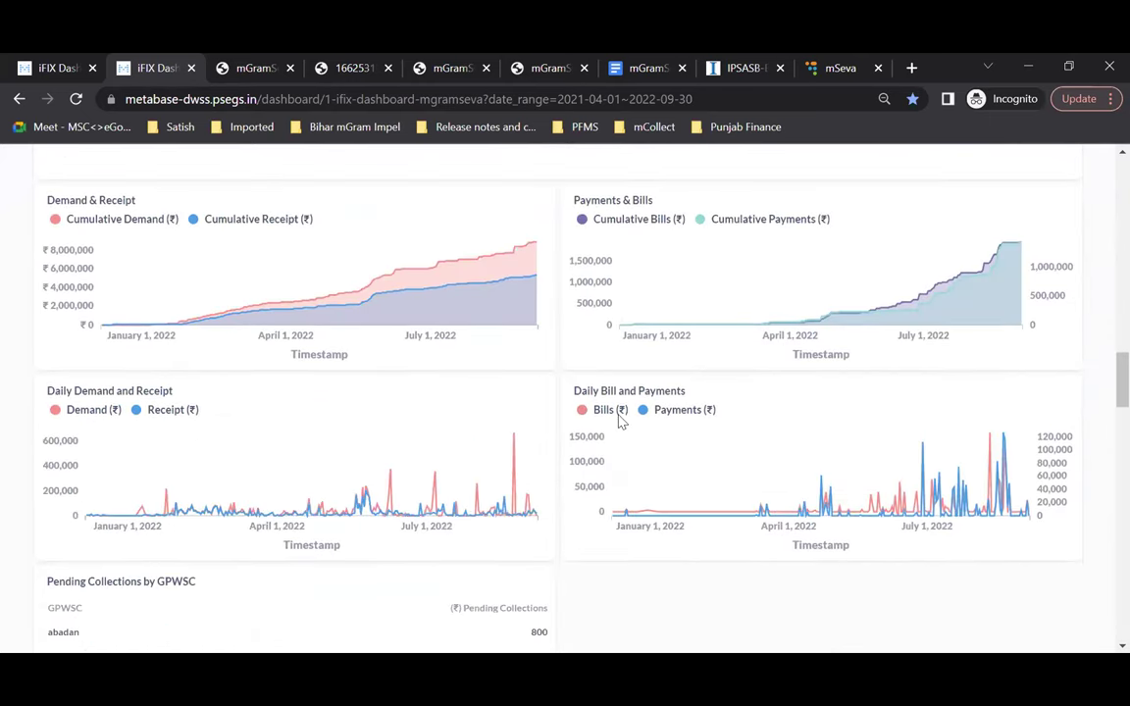
pyautogui.scroll(5, 616, 294)
pyautogui.scroll(12, 453, 326)
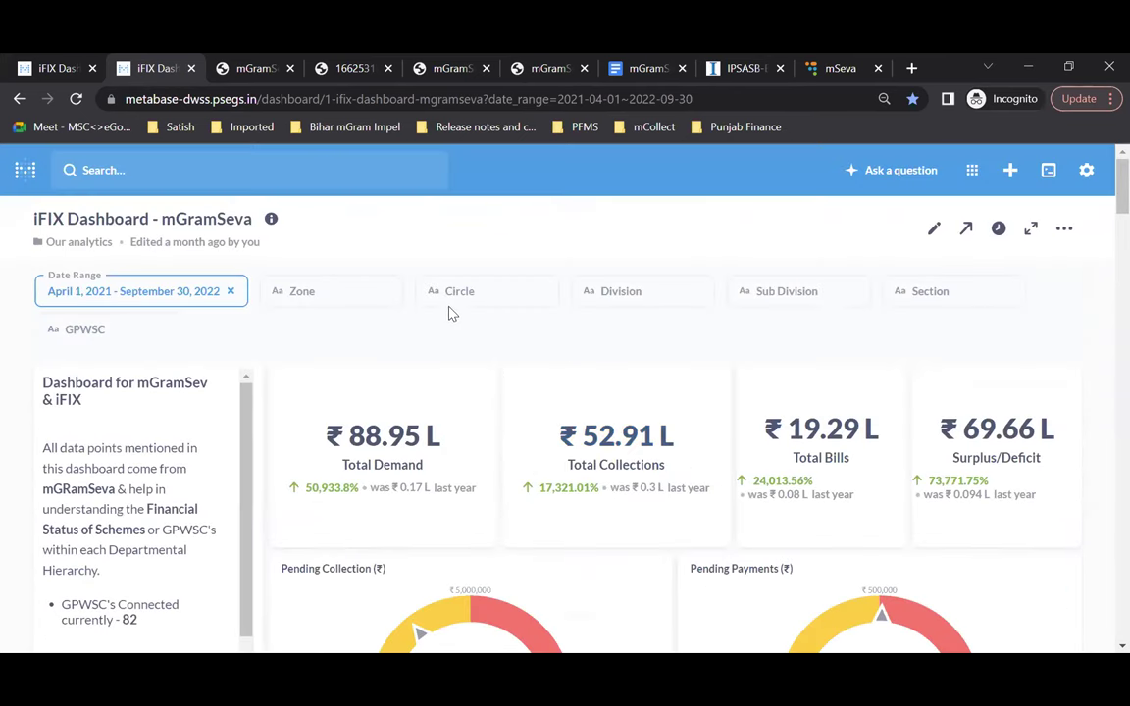
pyautogui.click(250, 71)
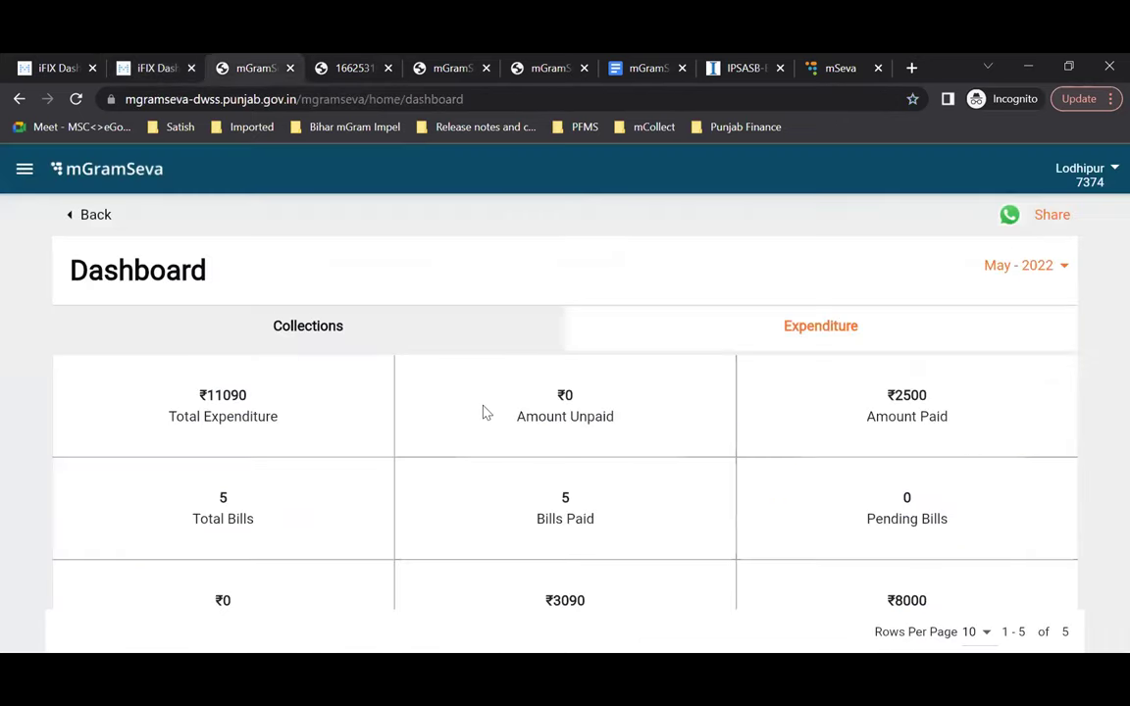
# Step: Go back to the mGramSeva home page and view the UAT notifications list, including the 61-bill expense reminder
pyautogui.click(96, 215)
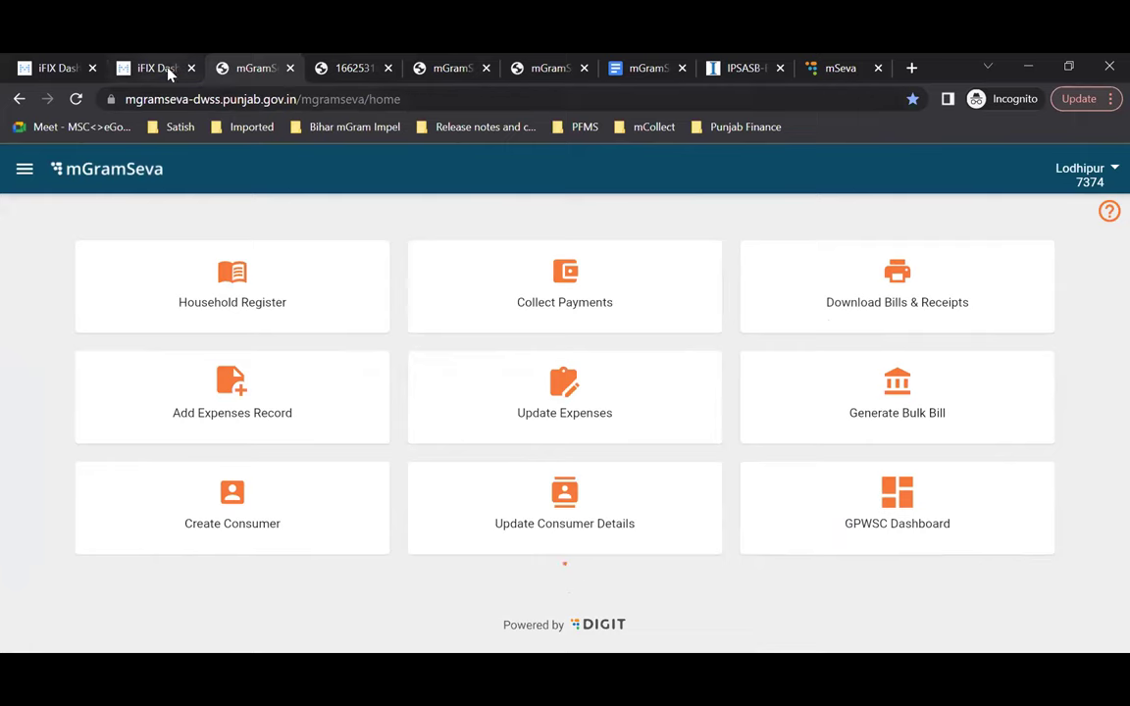
pyautogui.click(451, 68)
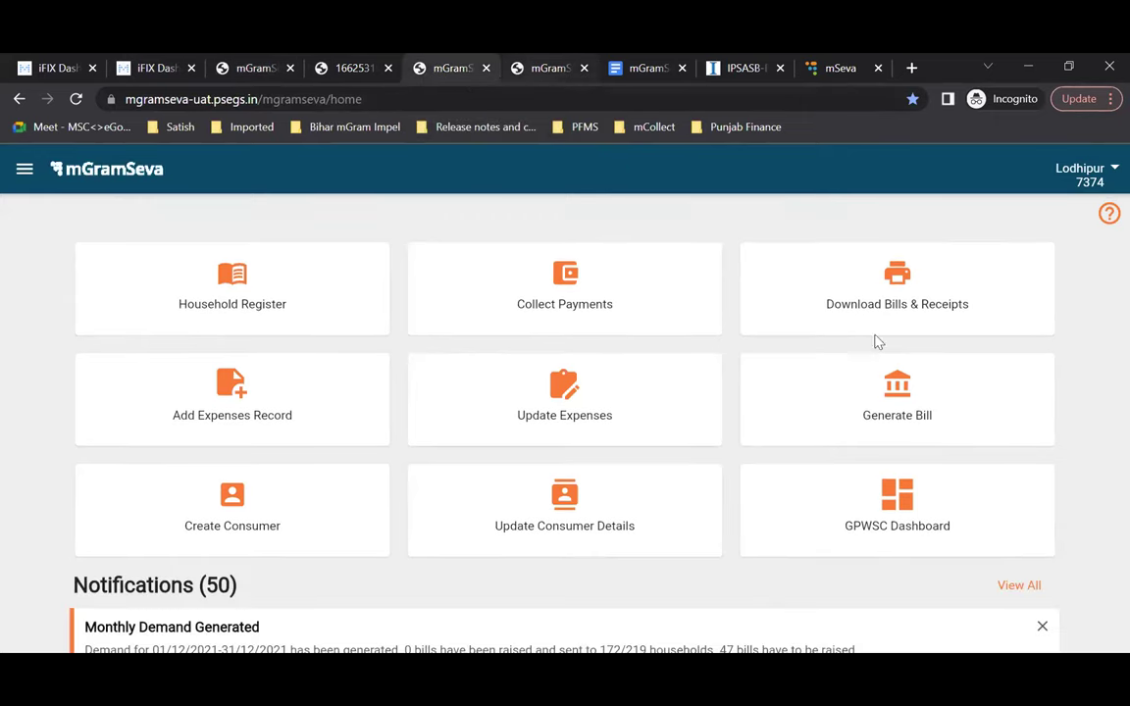
pyautogui.scroll(-3, 739, 467)
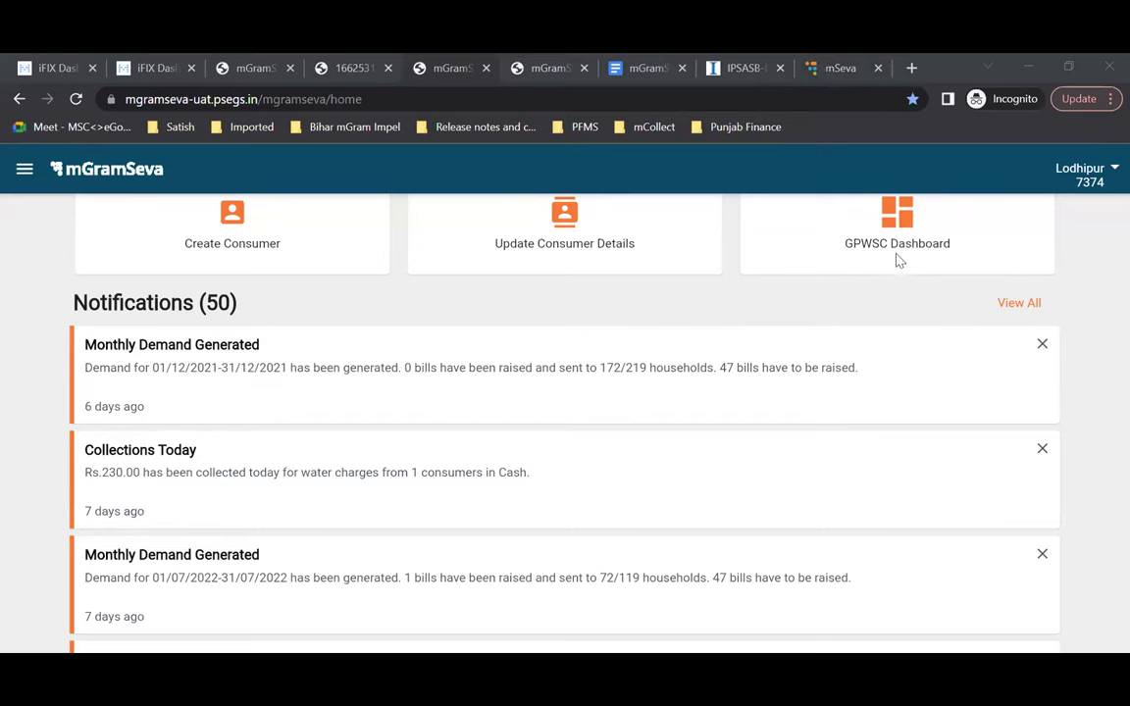
pyautogui.scroll(-1, 597, 514)
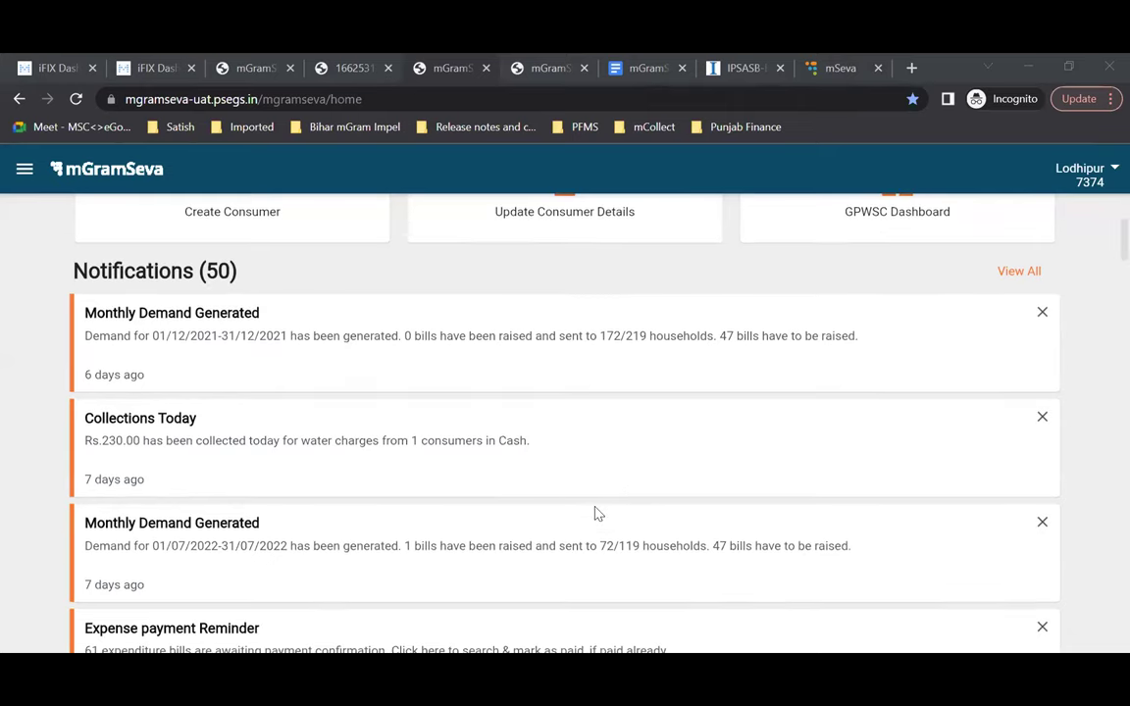
pyautogui.scroll(1, 156, 608)
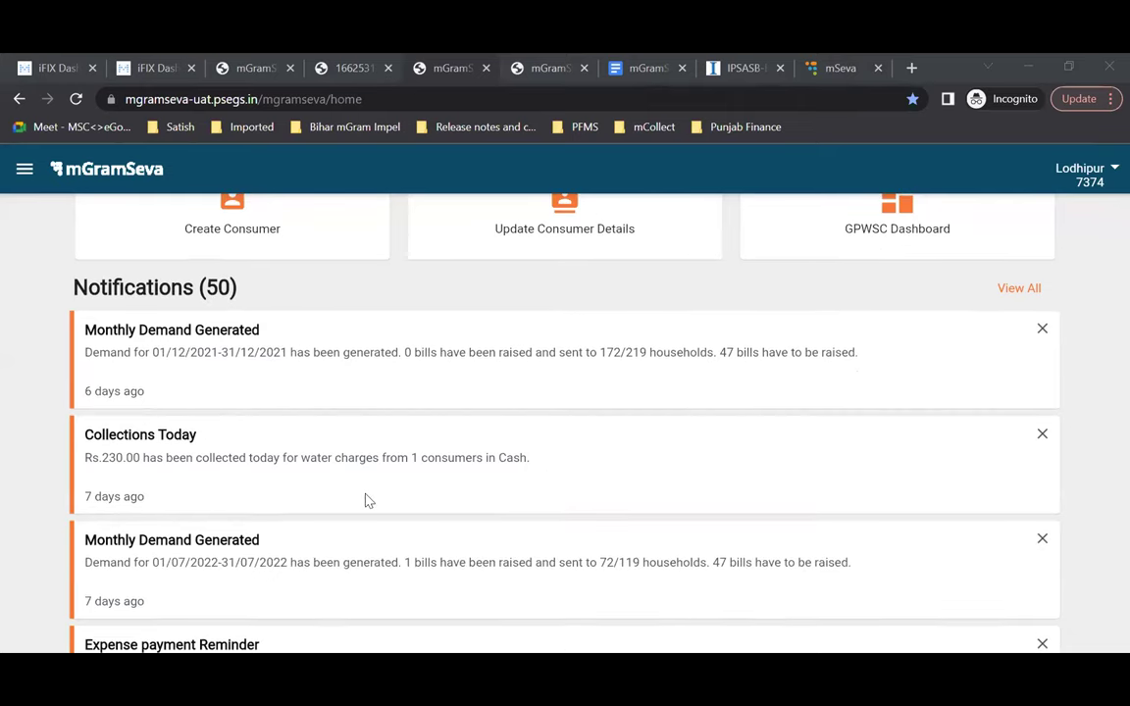